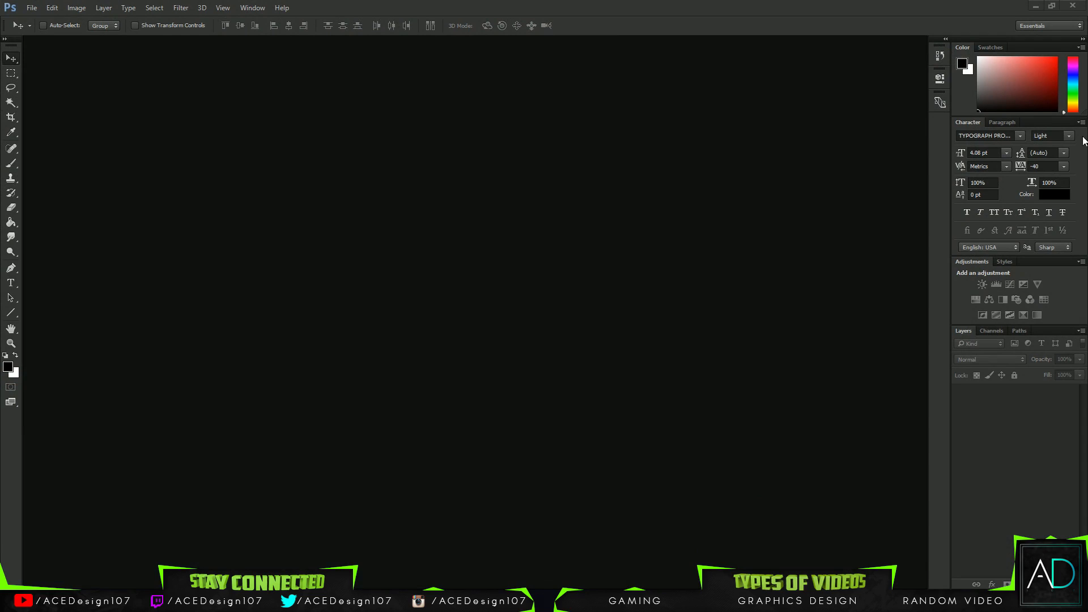
# Open batman-final.jpg from the desktop as a reference image.
pyautogui.click(689, 6)
pyautogui.click(33, 9)
pyautogui.click(34, 28)
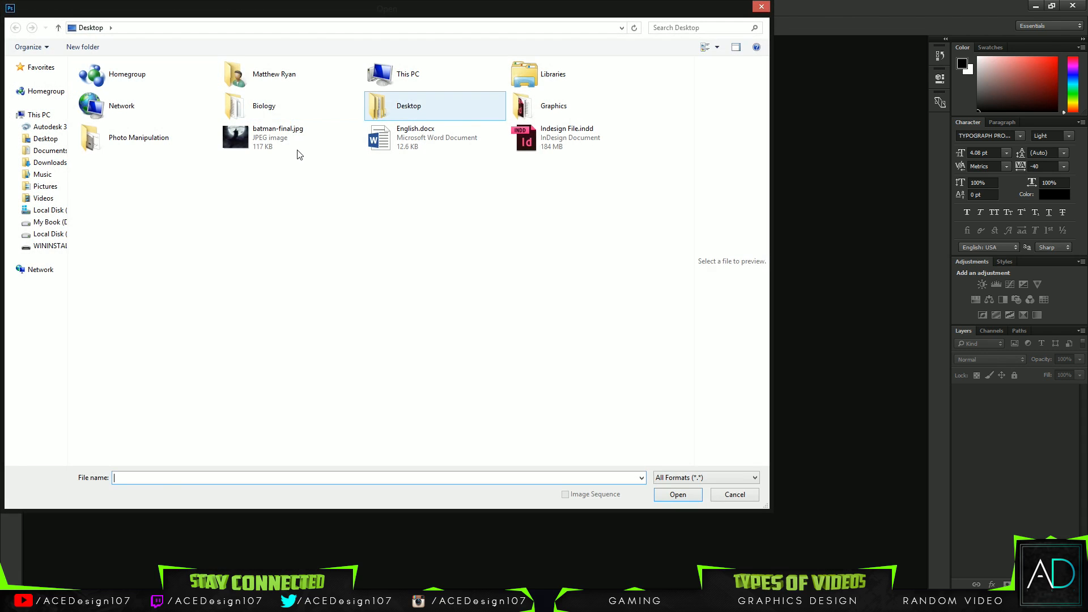
pyautogui.doubleClick(295, 149)
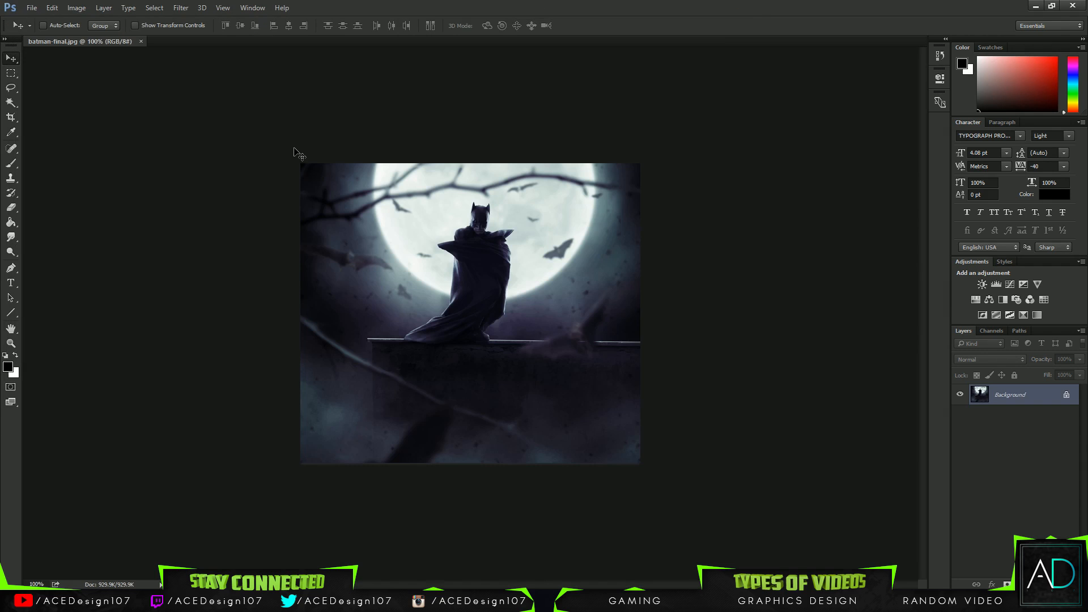
# Examine the finished Batman composite at 200% zoom, then close the image.
pyautogui.hotkey('ctrl', '+')
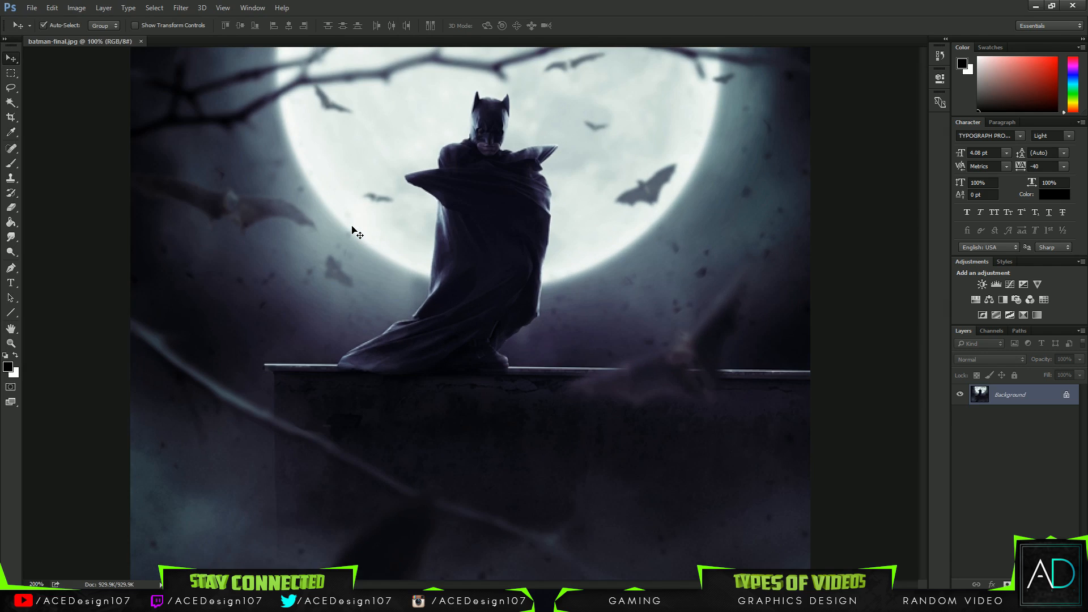
pyautogui.scroll(1, 702, 306)
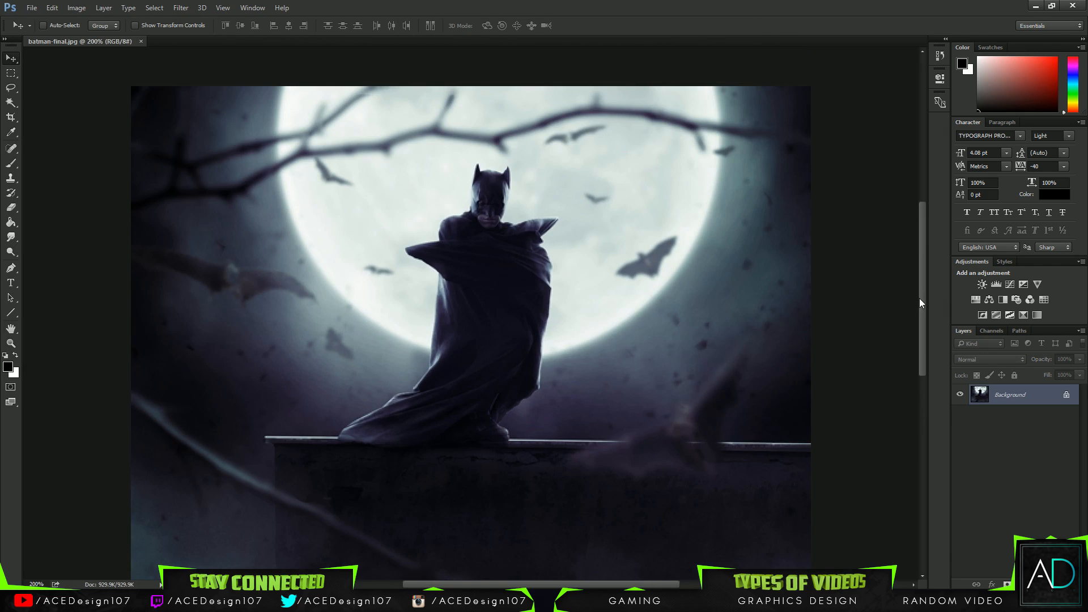
pyautogui.scroll(3, 921, 292)
pyautogui.moveTo(920, 291); pyautogui.dragTo(849, 338)
pyautogui.scroll(-8, 879, 349)
pyautogui.scroll(4, 905, 328)
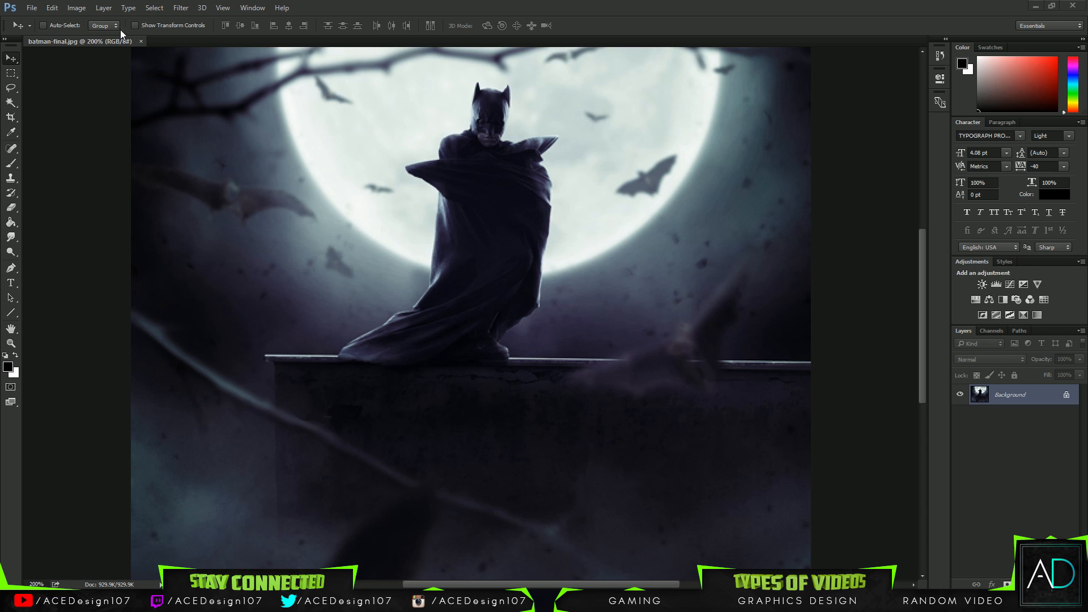
pyautogui.click(141, 41)
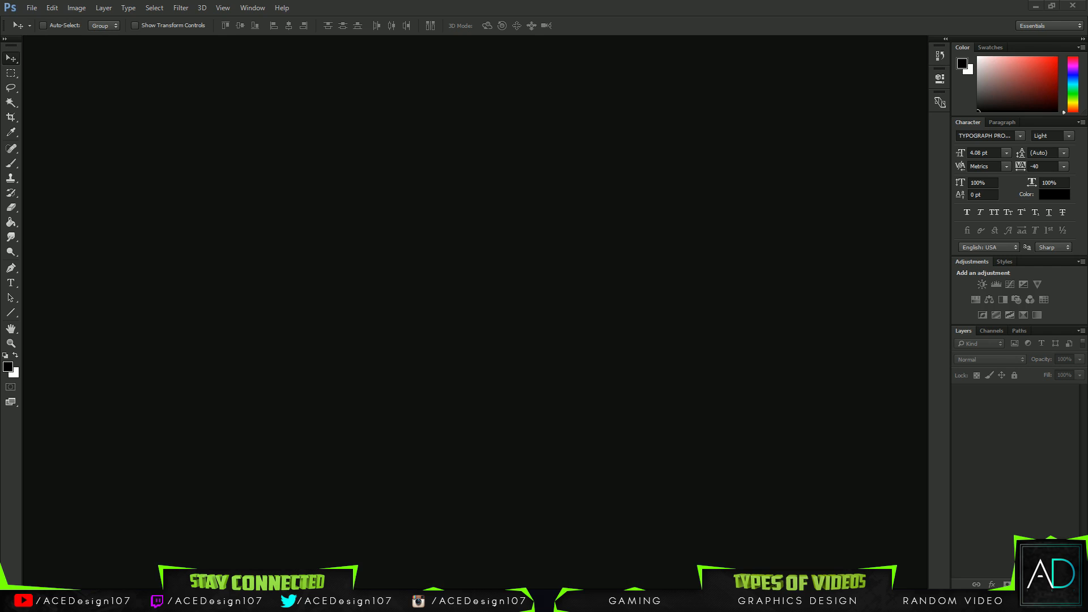
# Start a new document with a width of 1700 pixels and a height of 1500 pixels.
pyautogui.click(32, 7)
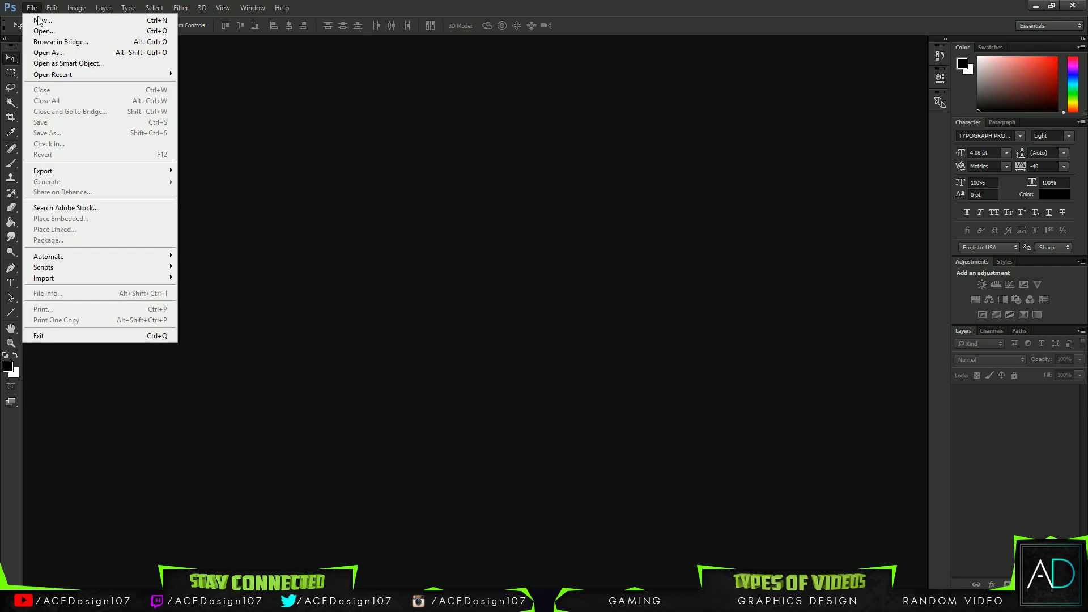
pyautogui.click(39, 21)
pyautogui.press('Tab')
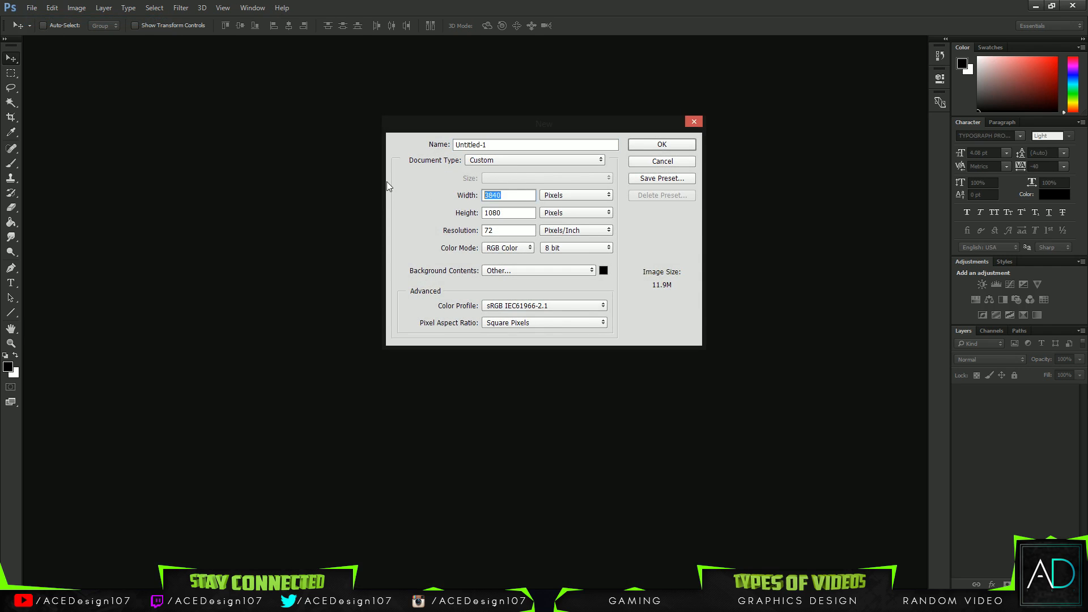
pyautogui.write('1700')
pyautogui.press('Tab')
pyautogui.write('1500')
# Set the new document's background contents to white, name it Batman and create it.
pyautogui.click(560, 248)
pyautogui.click(583, 273)
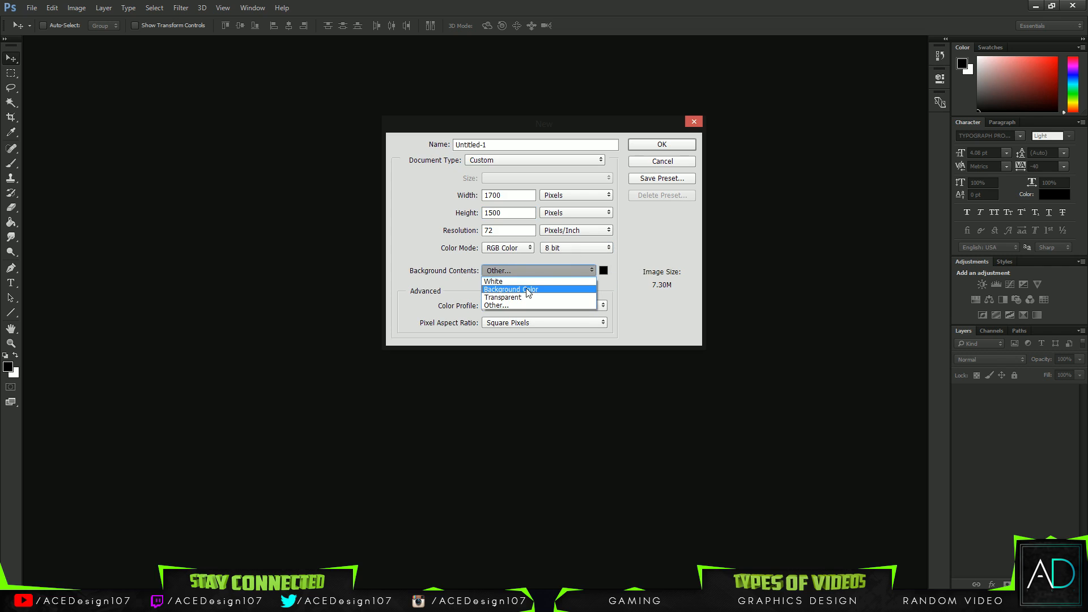
pyautogui.click(561, 281)
pyautogui.click(1087, 292)
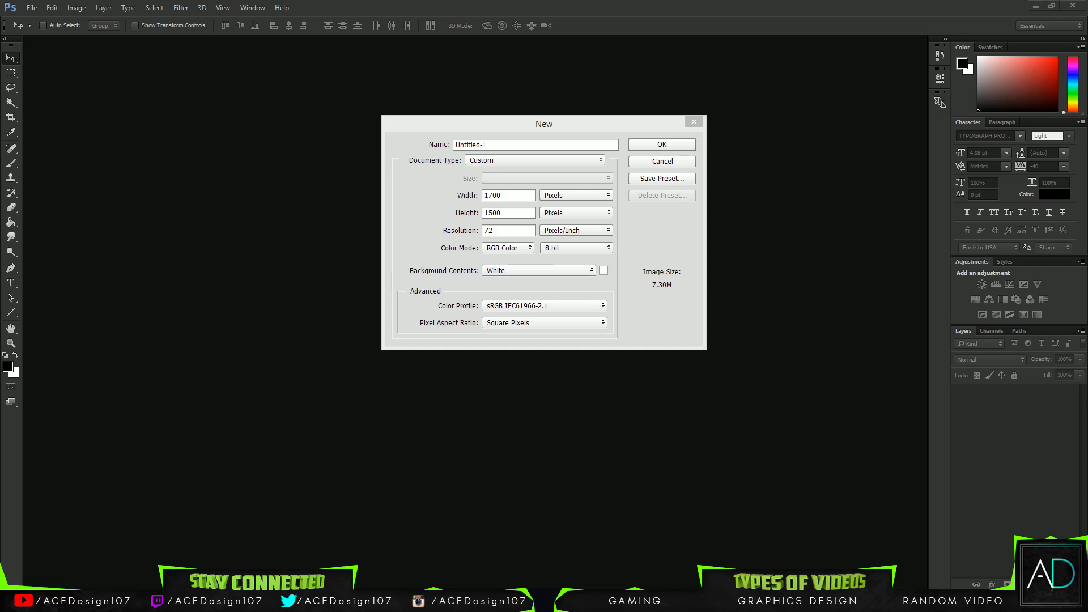
pyautogui.click(640, 257)
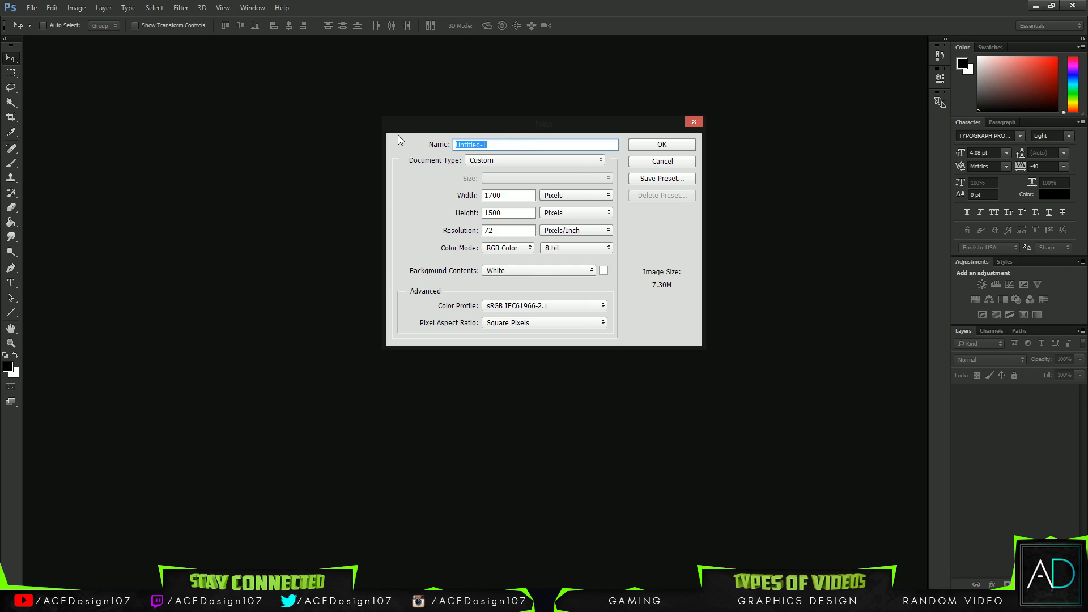
pyautogui.write('Batman')
pyautogui.press('Return')
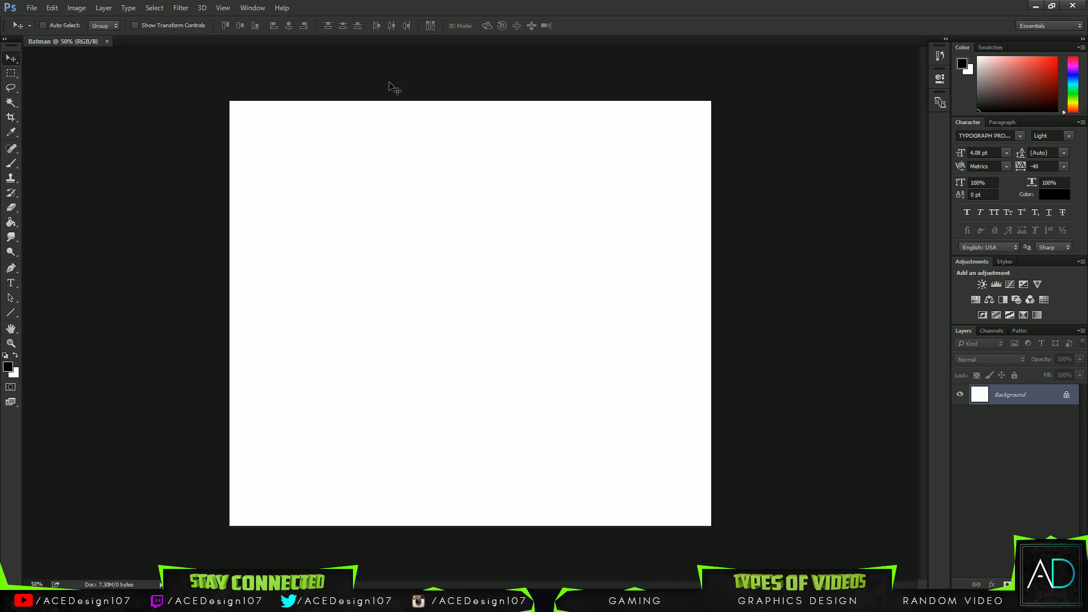
# Open playa-blanca-201347_1920.jpg from the Photo Manipulation folder.
pyautogui.click(32, 8)
pyautogui.click(35, 32)
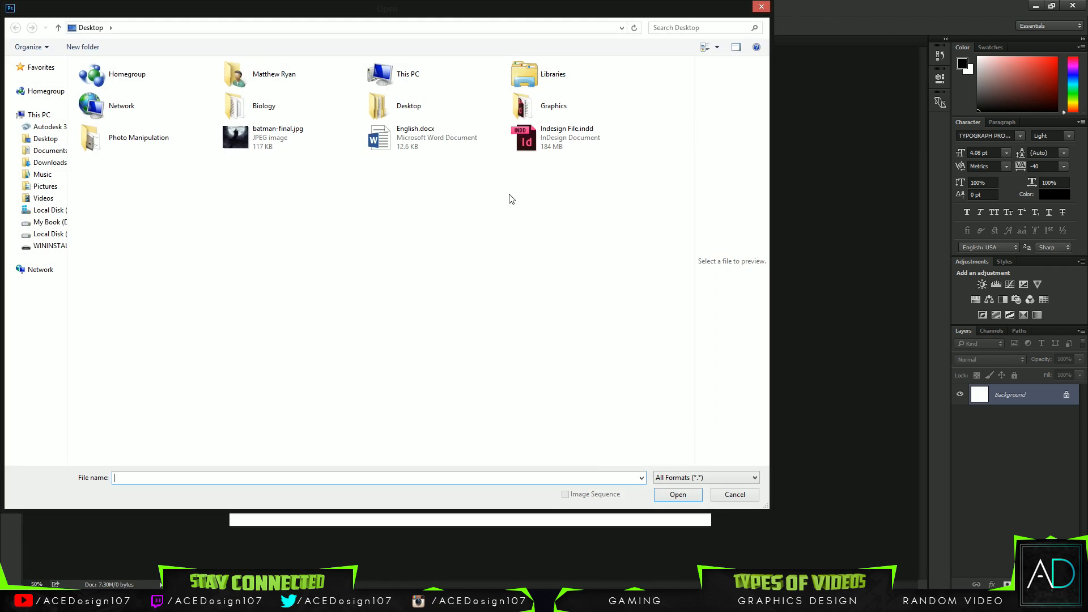
pyautogui.doubleClick(117, 139)
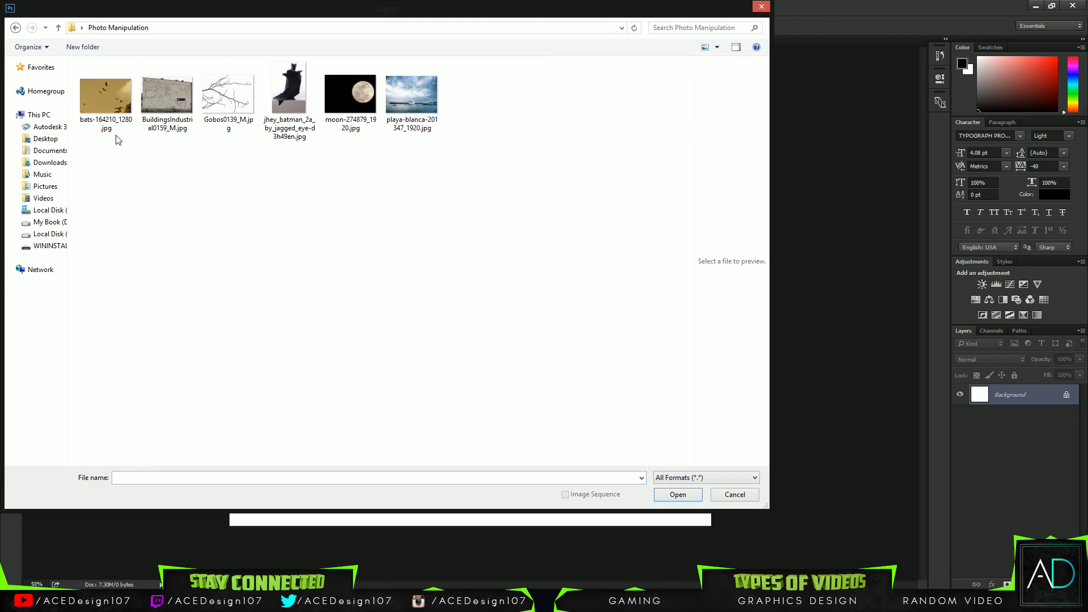
pyautogui.click(414, 117)
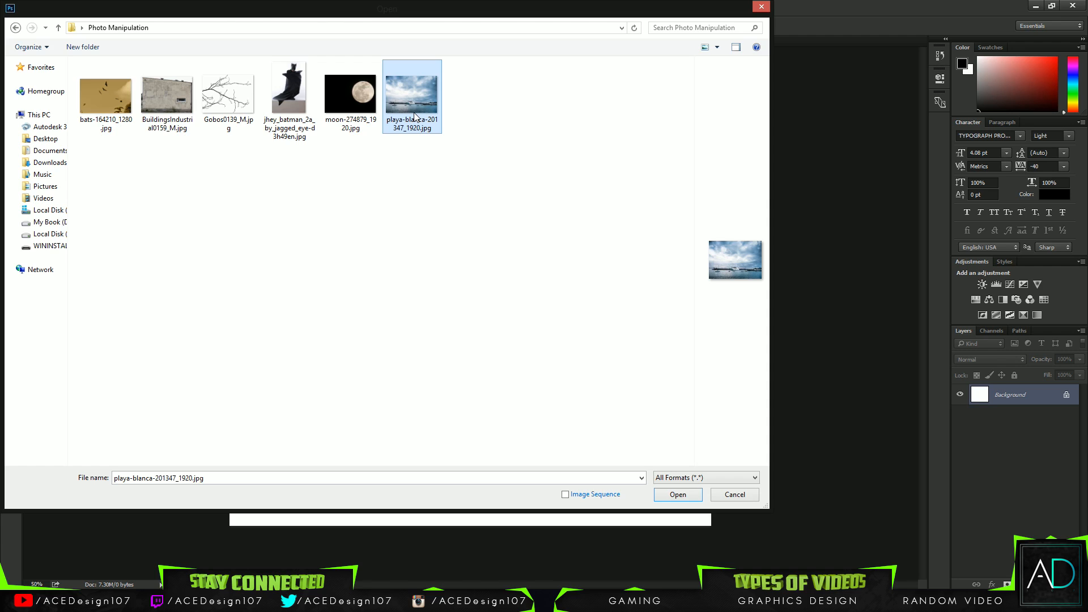
pyautogui.doubleClick(413, 97)
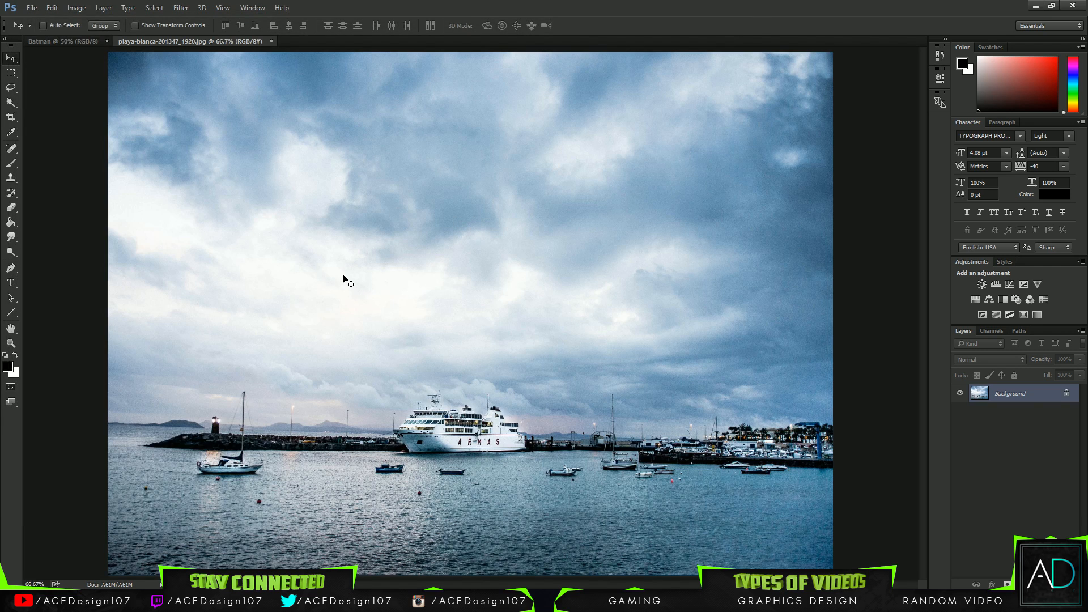
# Select the full-width sky area above the ships with the Rectangular Marquee tool and move it into the Batman document.
pyautogui.moveTo(440, 277); pyautogui.dragTo(499, 226)
pyautogui.click(545, 229)
pyautogui.click(12, 73)
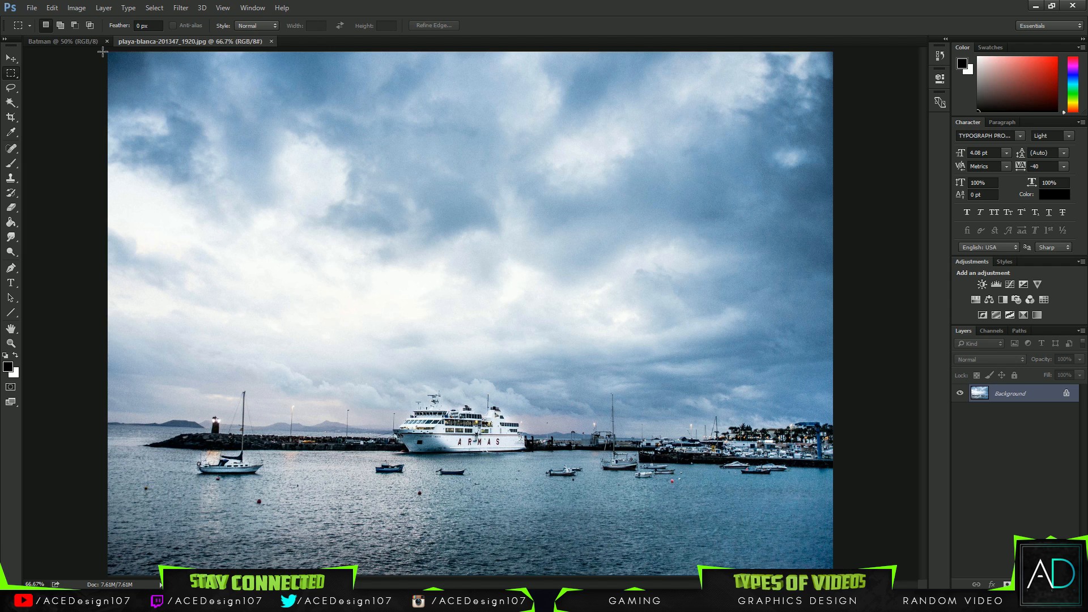
pyautogui.moveTo(102, 52); pyautogui.dragTo(903, 381)
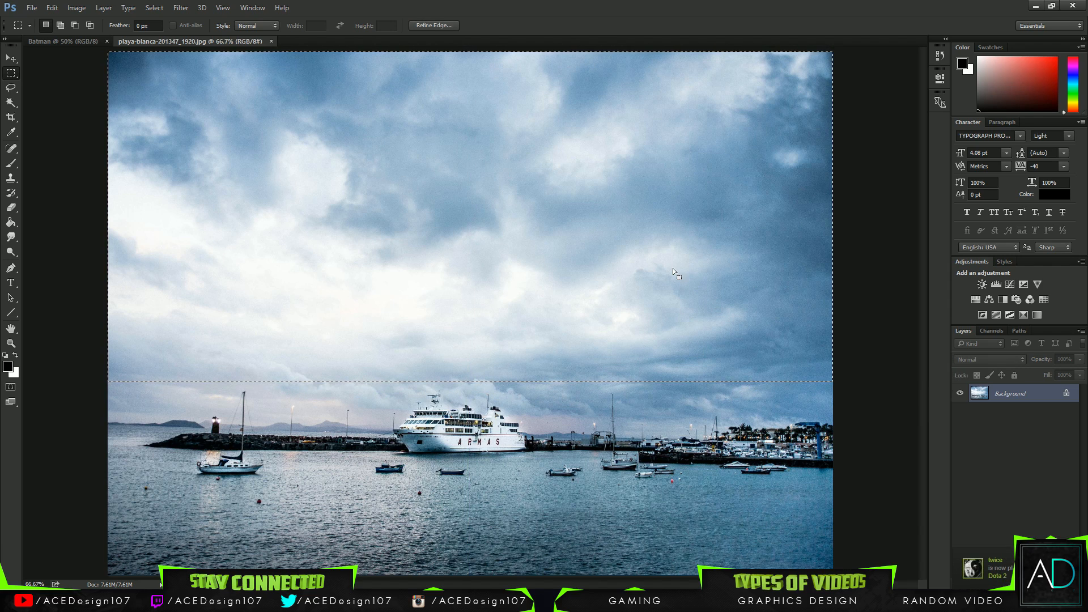
pyautogui.press('v')
pyautogui.moveTo(629, 263); pyautogui.dragTo(523, 280)
# Transform the sky layer to about 121% width and 172% height and position it to cover the canvas.
pyautogui.hotkey('ctrl', 't')
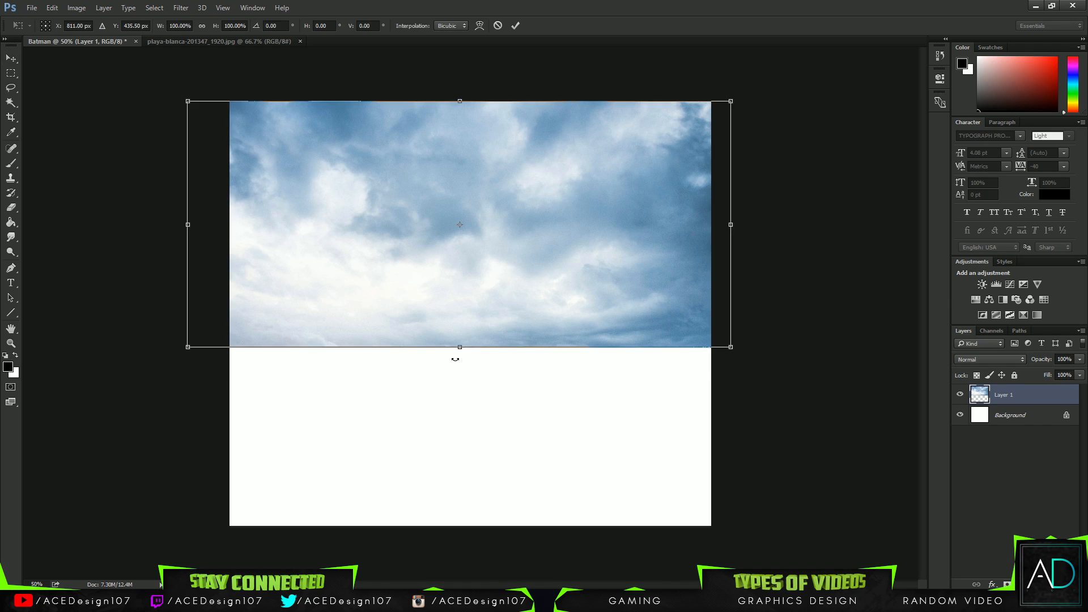
pyautogui.moveTo(460, 346); pyautogui.dragTo(447, 524)
pyautogui.moveTo(553, 315)
pyautogui.mouseDown()
pyautogui.moveTo(556, 357)
pyautogui.moveTo(556, 315)
pyautogui.mouseUp()
pyautogui.moveTo(735, 101); pyautogui.dragTo(804, 47)
pyautogui.moveTo(669, 289); pyautogui.dragTo(637, 311)
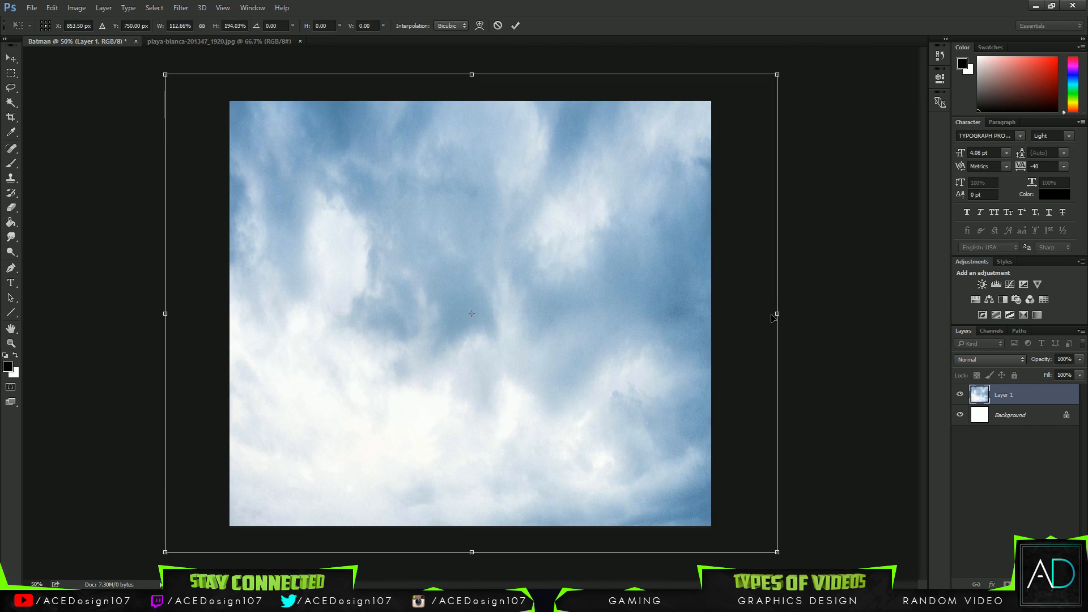
pyautogui.moveTo(777, 314); pyautogui.dragTo(839, 303)
pyautogui.moveTo(856, 554); pyautogui.dragTo(771, 499)
pyautogui.moveTo(674, 429); pyautogui.dragTo(702, 455)
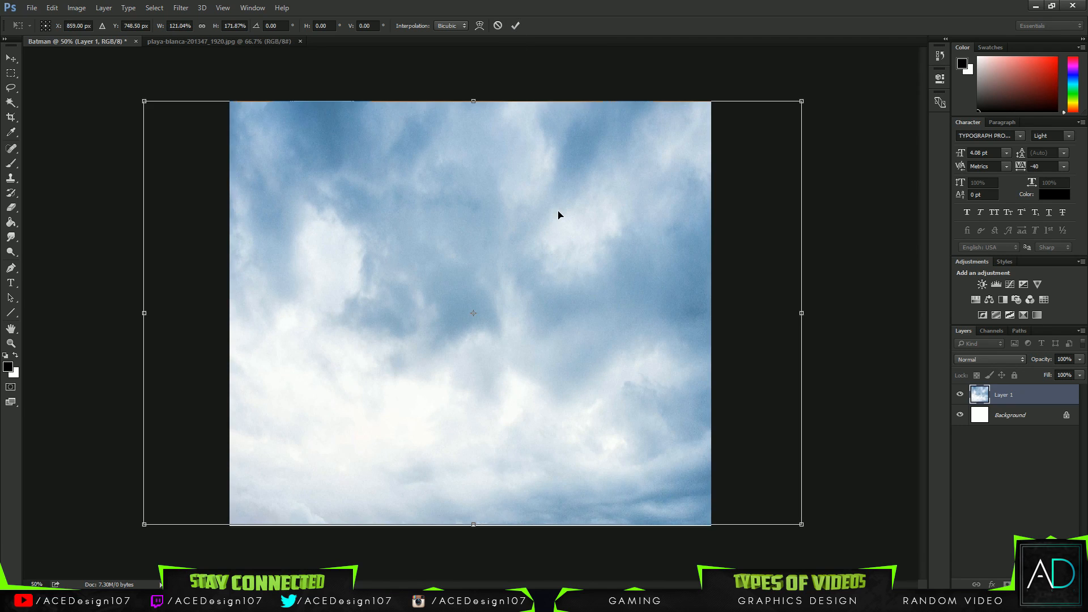
pyautogui.moveTo(558, 214); pyautogui.dragTo(548, 212)
pyautogui.click(515, 25)
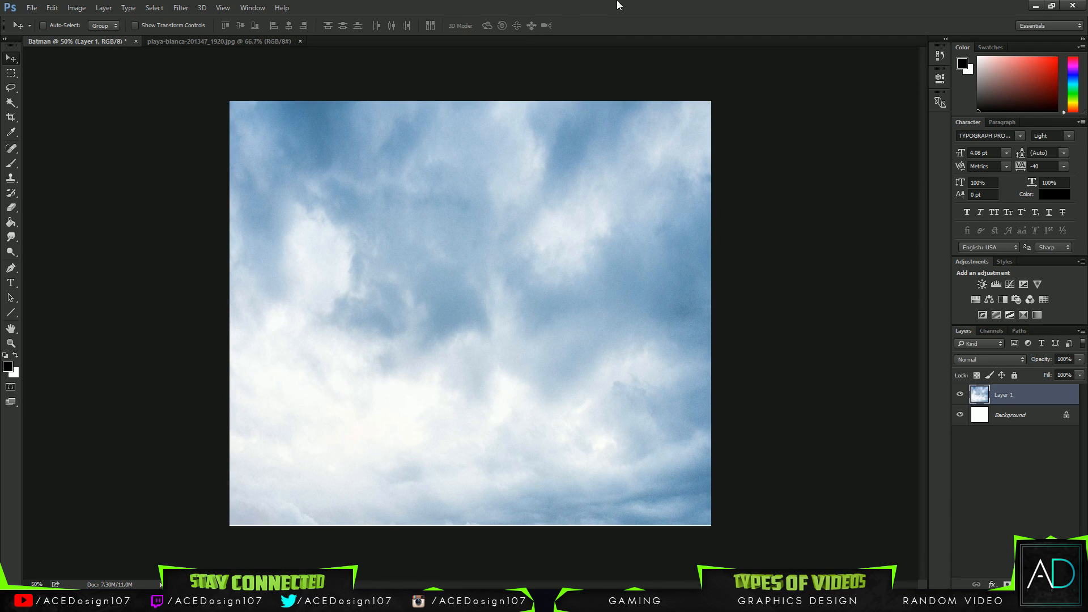
# Apply a Gaussian Blur with a 6-pixel radius to the sky layer.
pyautogui.click(180, 9)
pyautogui.moveTo(187, 133)
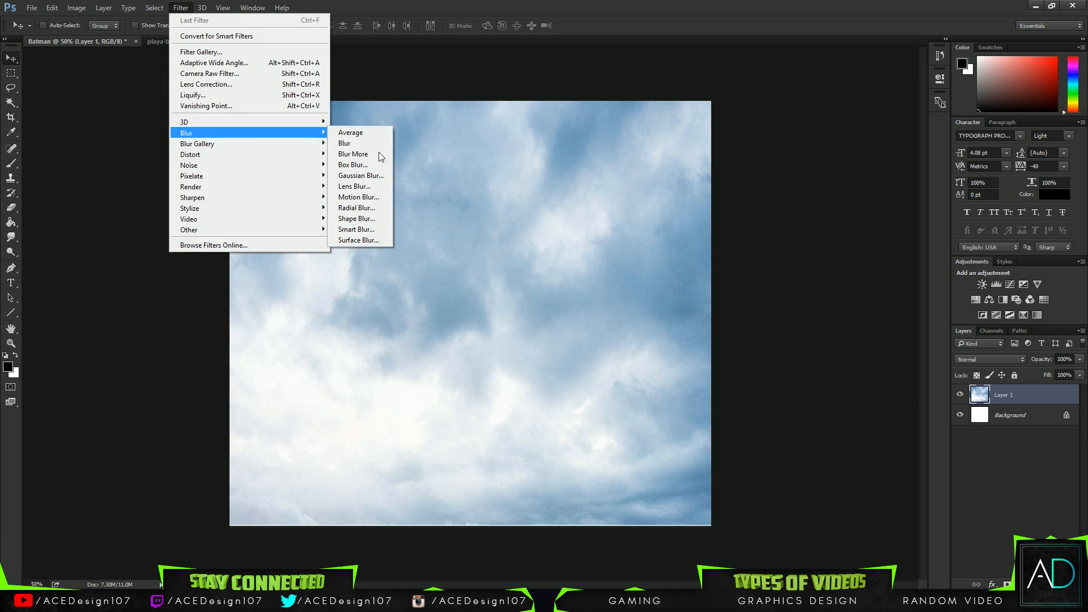
pyautogui.click(360, 175)
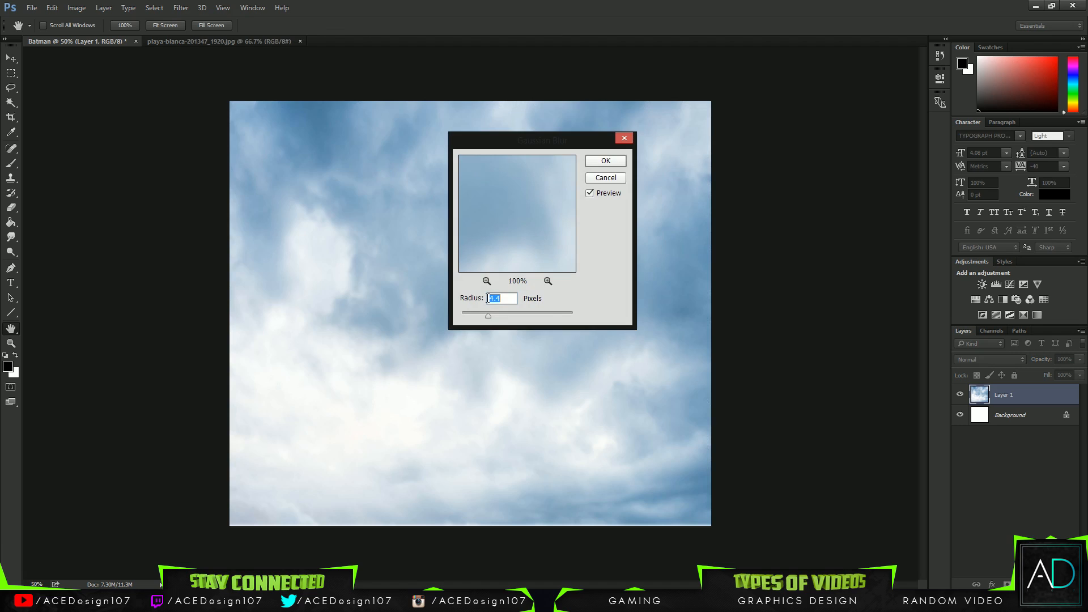
pyautogui.write('6')
pyautogui.moveTo(498, 314)
pyautogui.mouseDown()
pyautogui.moveTo(547, 317)
pyautogui.moveTo(503, 315)
pyautogui.mouseUp()
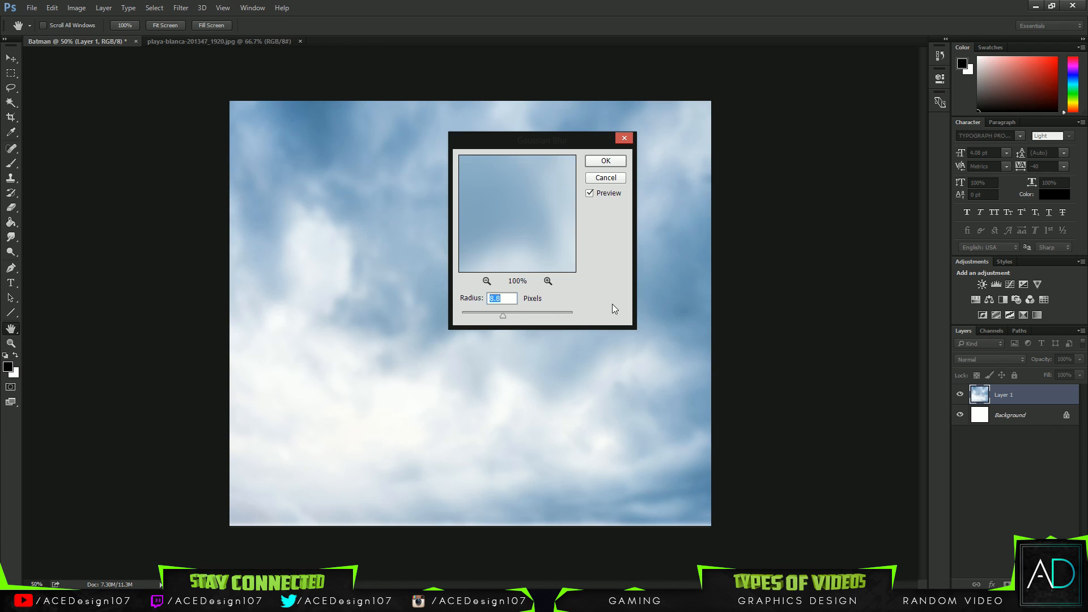
pyautogui.write('6')
pyautogui.click(605, 162)
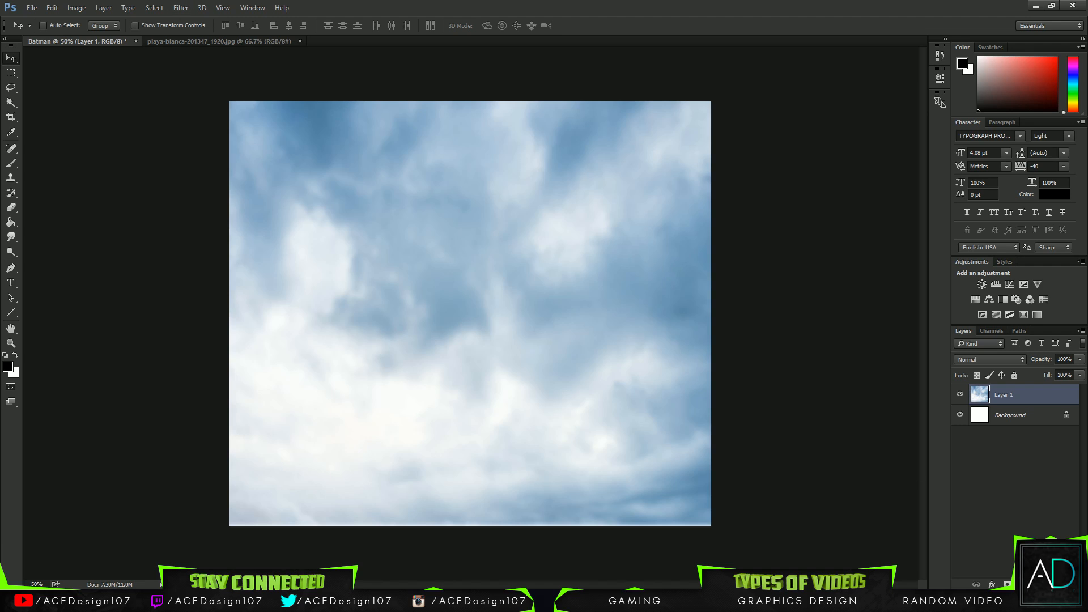
# Add a Hue/Saturation adjustment clipped to the sky layer and set its saturation to -96.
pyautogui.click(1022, 585)
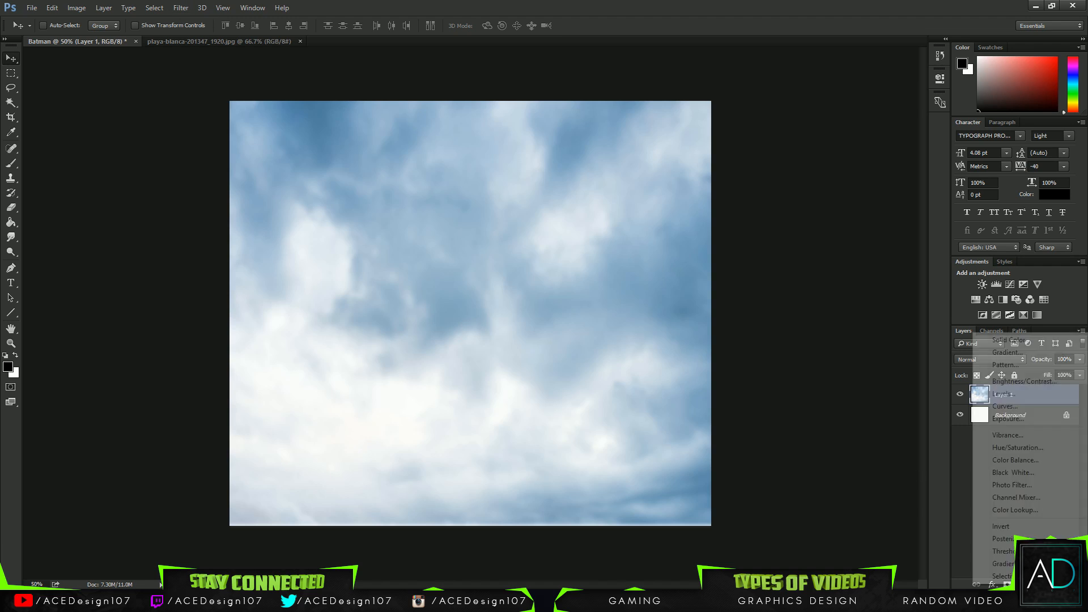
pyautogui.click(1022, 450)
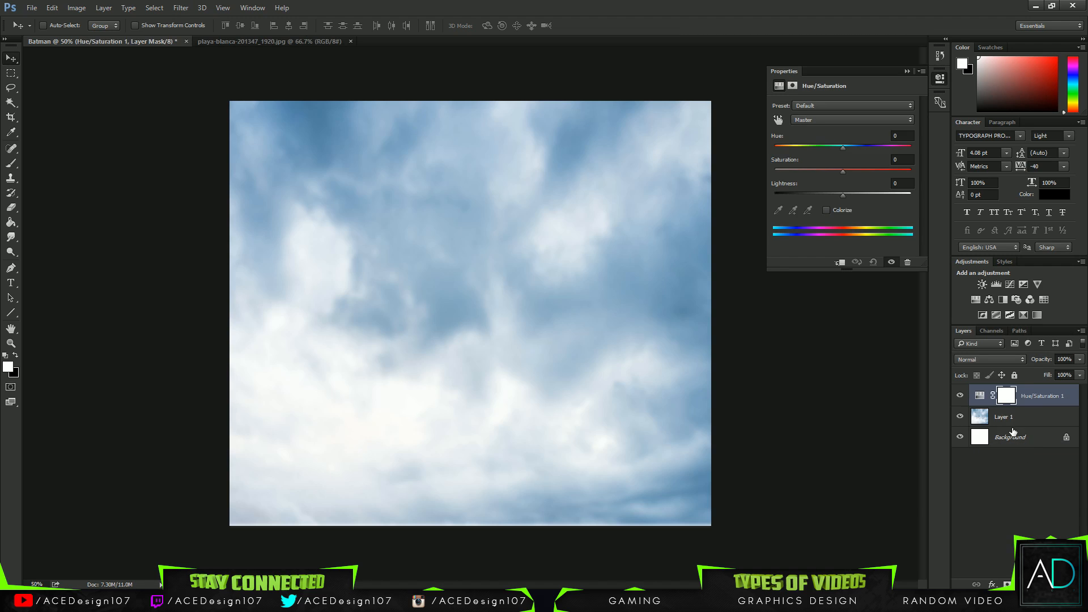
pyautogui.rightClick(1057, 393)
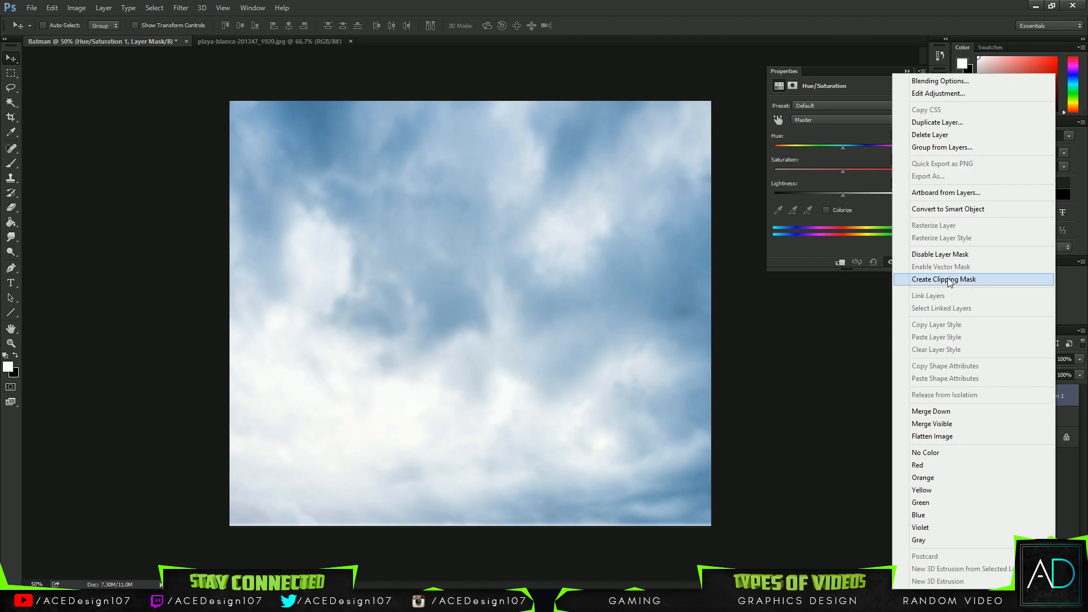
pyautogui.click(1009, 278)
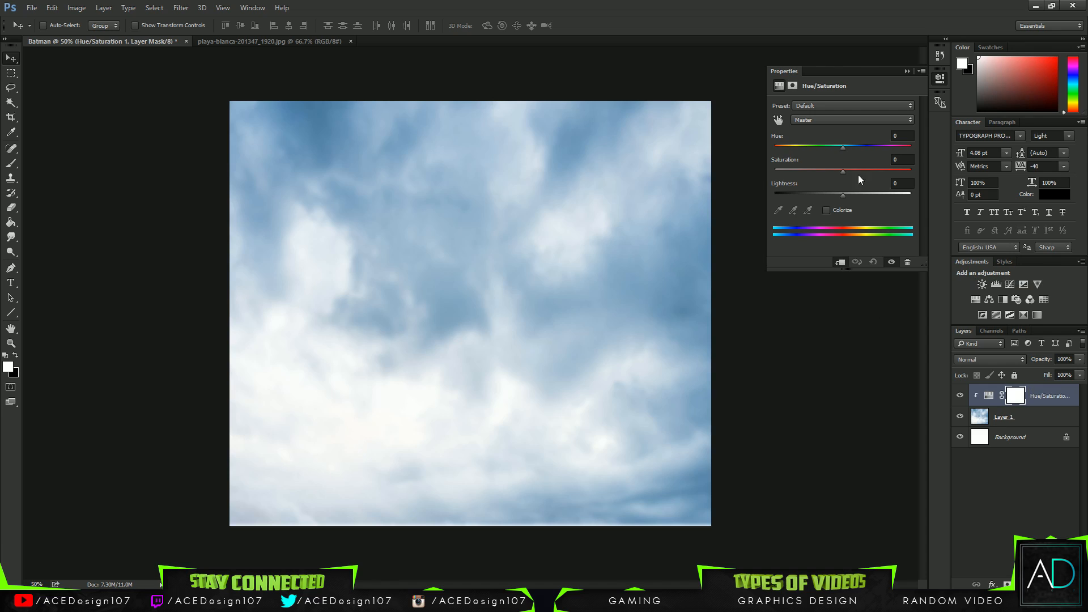
pyautogui.click(905, 159)
pyautogui.write('-96')
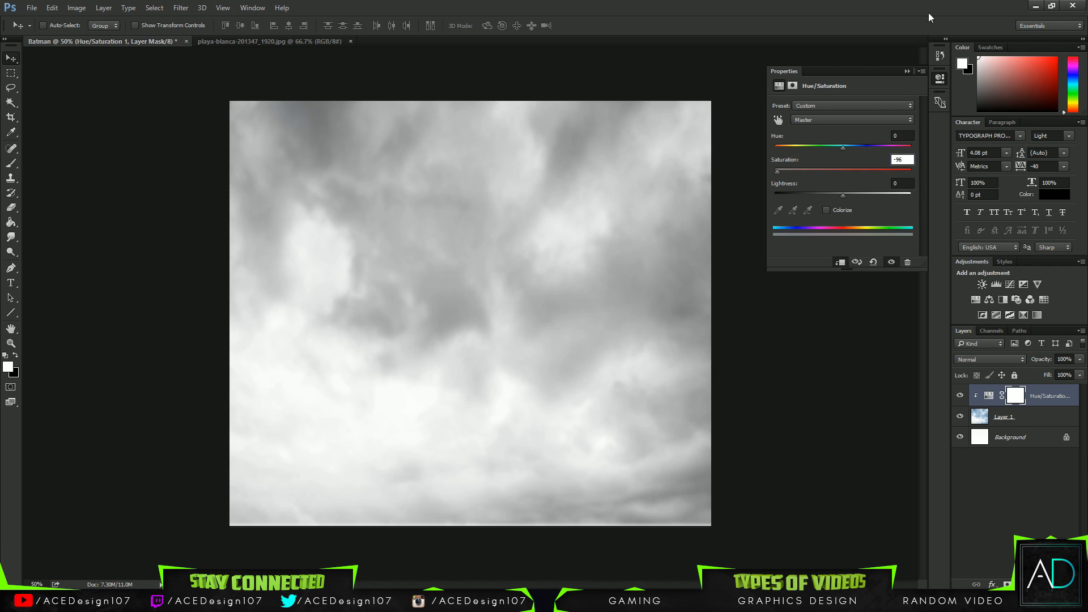
pyautogui.click(905, 70)
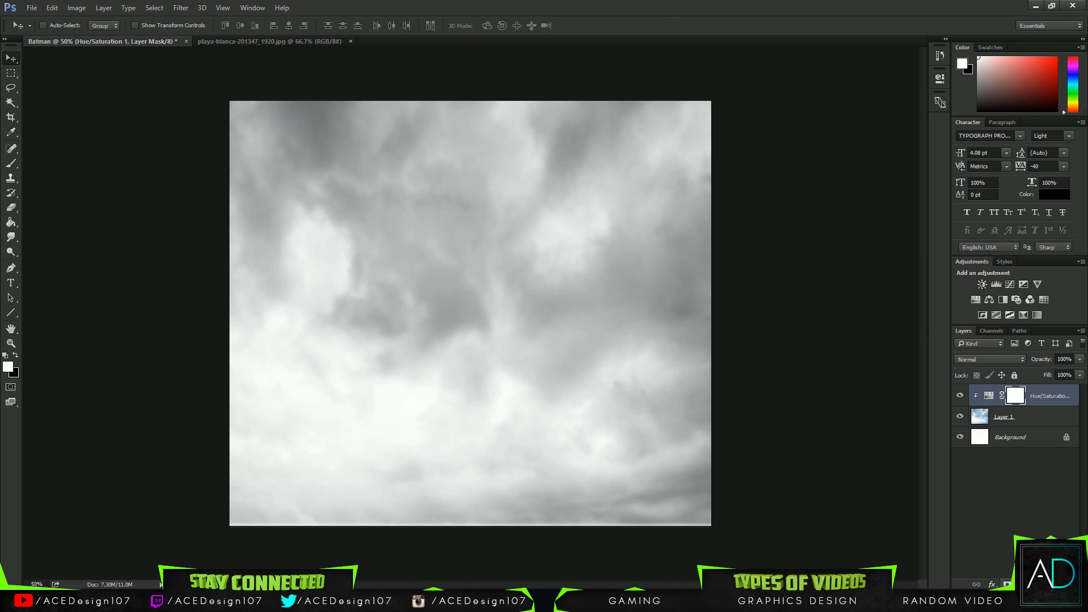
# Add a Curves adjustment layer above the Hue/Saturation layer and reset the colours to a black foreground.
pyautogui.click(1020, 585)
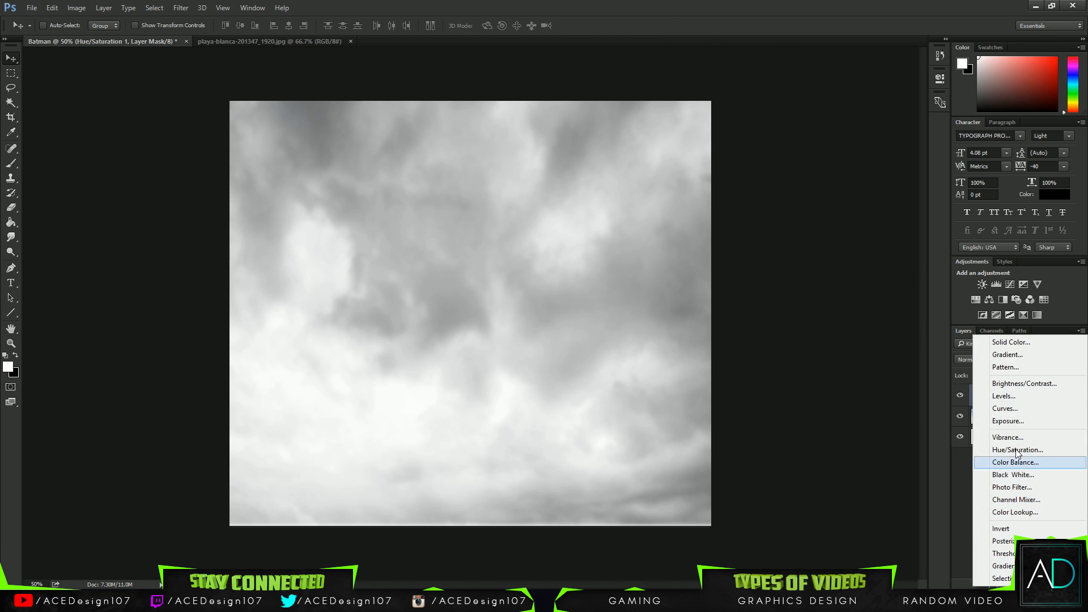
pyautogui.click(1009, 408)
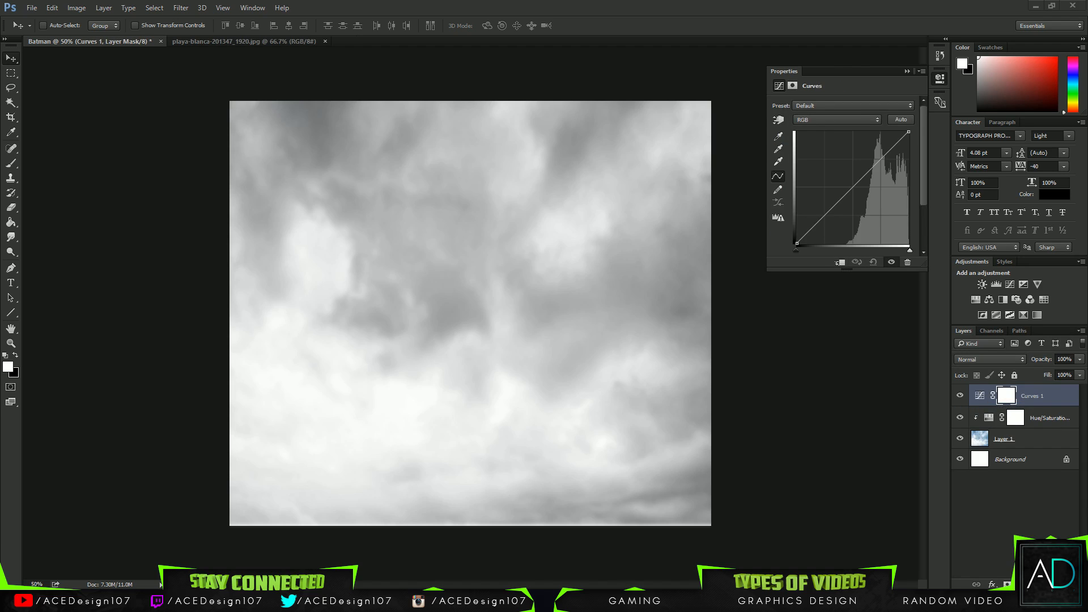
pyautogui.press('g')
pyautogui.press('d')
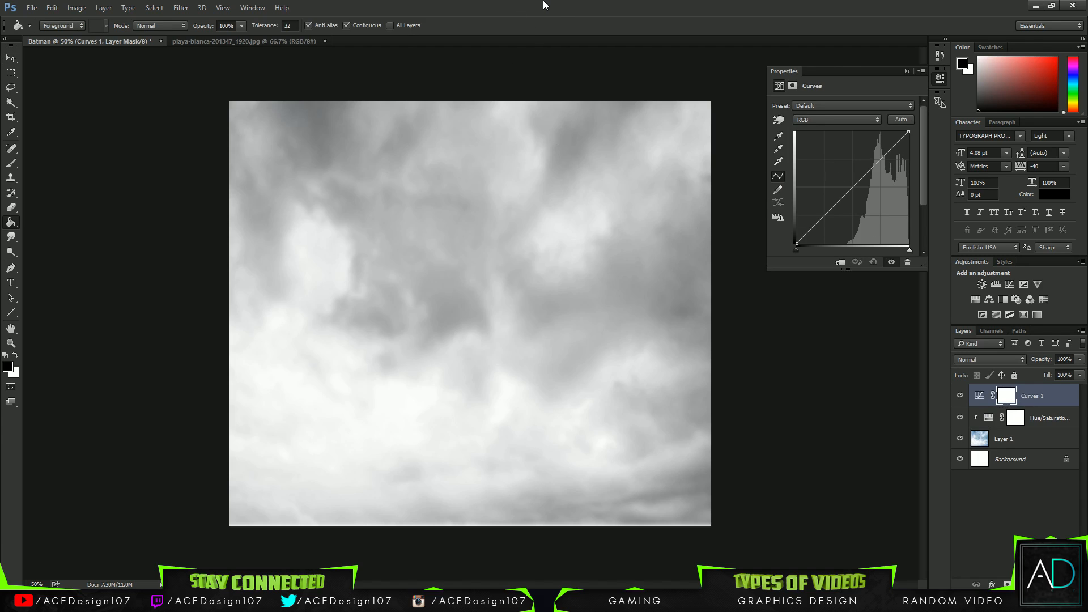
# Set up the soft black Brush with a 900 px size and 25% opacity.
pyautogui.press('b')
pyautogui.click(56, 27)
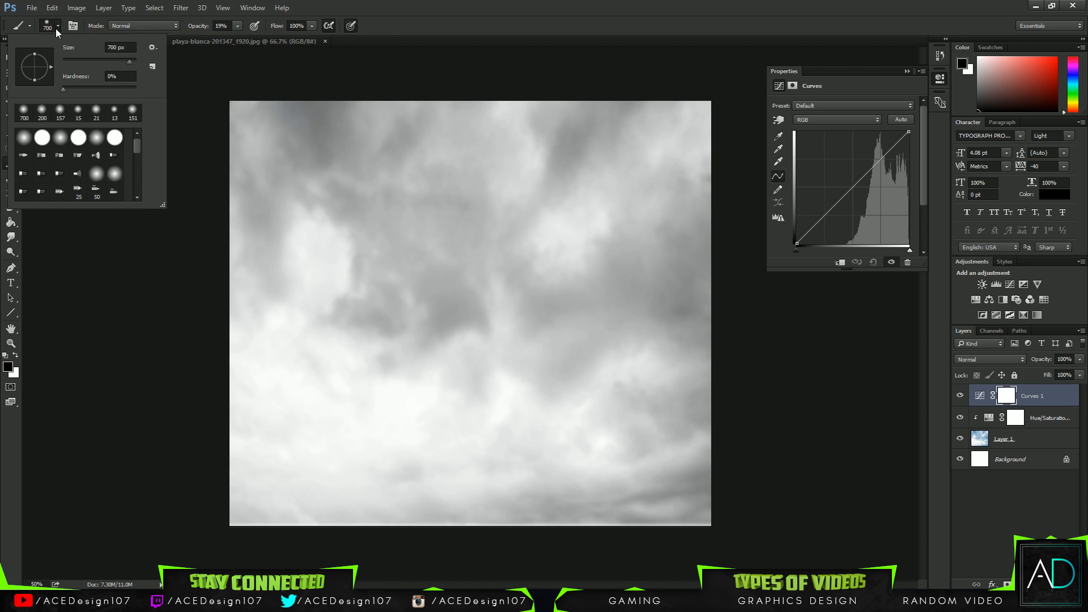
pyautogui.click(108, 47)
pyautogui.doubleClick(131, 48)
pyautogui.write('900')
pyautogui.press('Return')
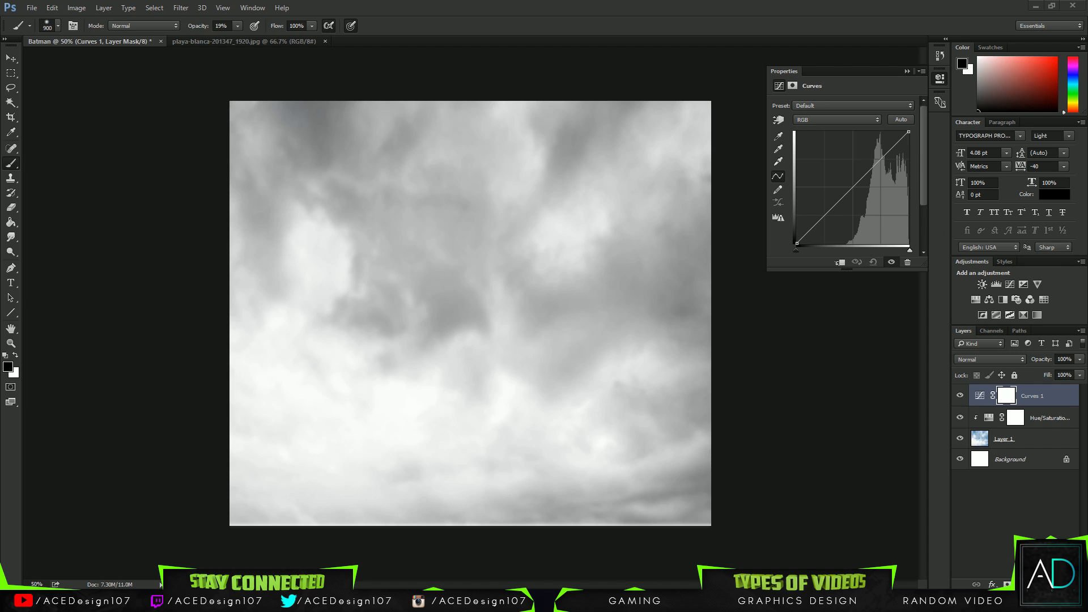
pyautogui.click(252, 7)
pyautogui.press('Escape')
pyautogui.click(223, 25)
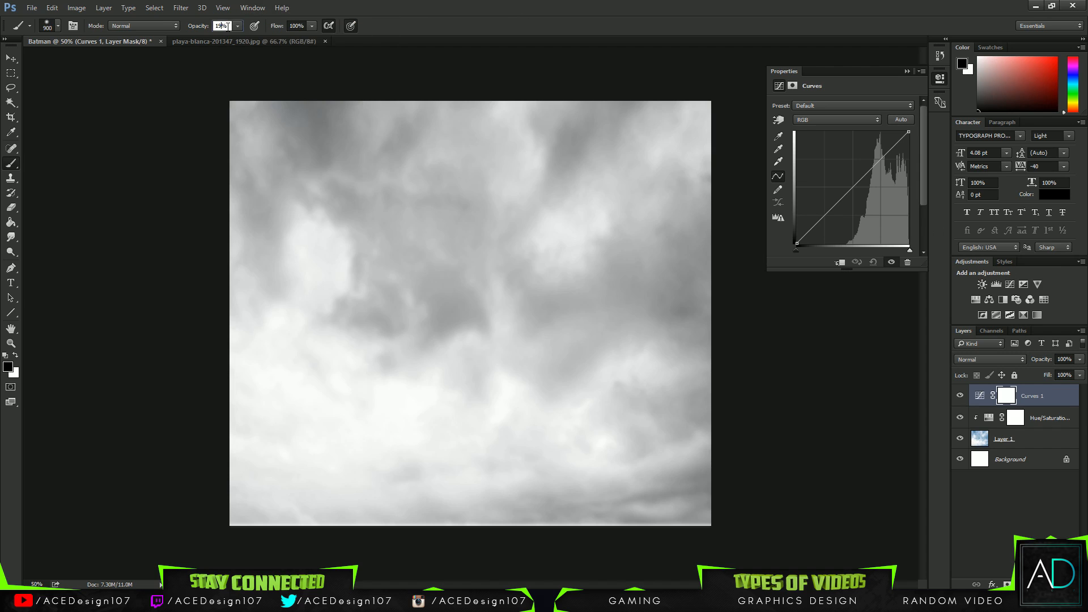
pyautogui.write('25')
pyautogui.press('Return')
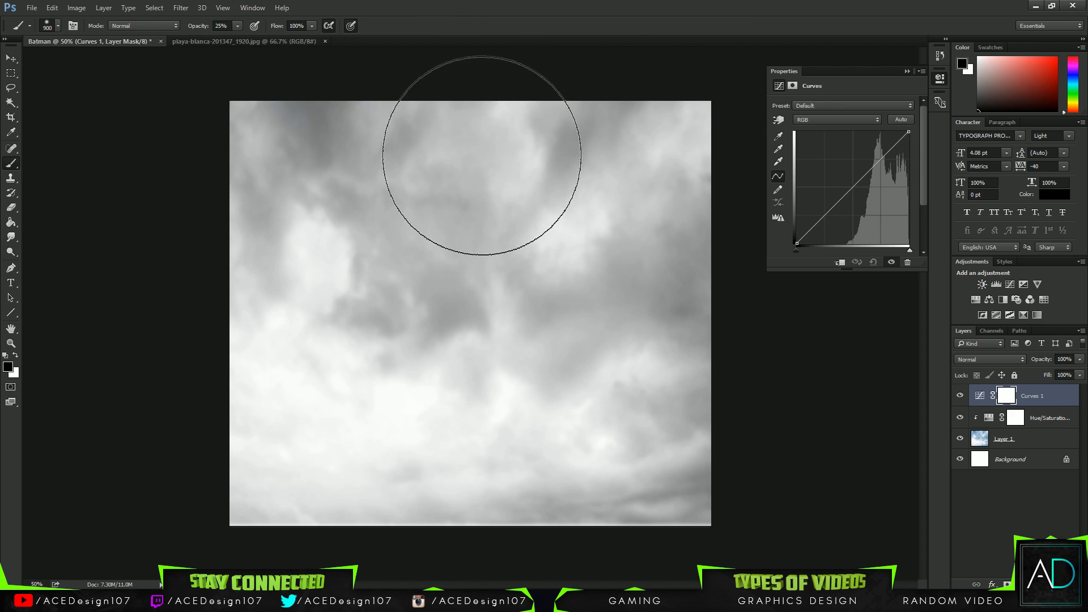
# Enlarge the brush to 1100 px and dab the Curves mask over the upper centre of the sky.
pyautogui.click(50, 25)
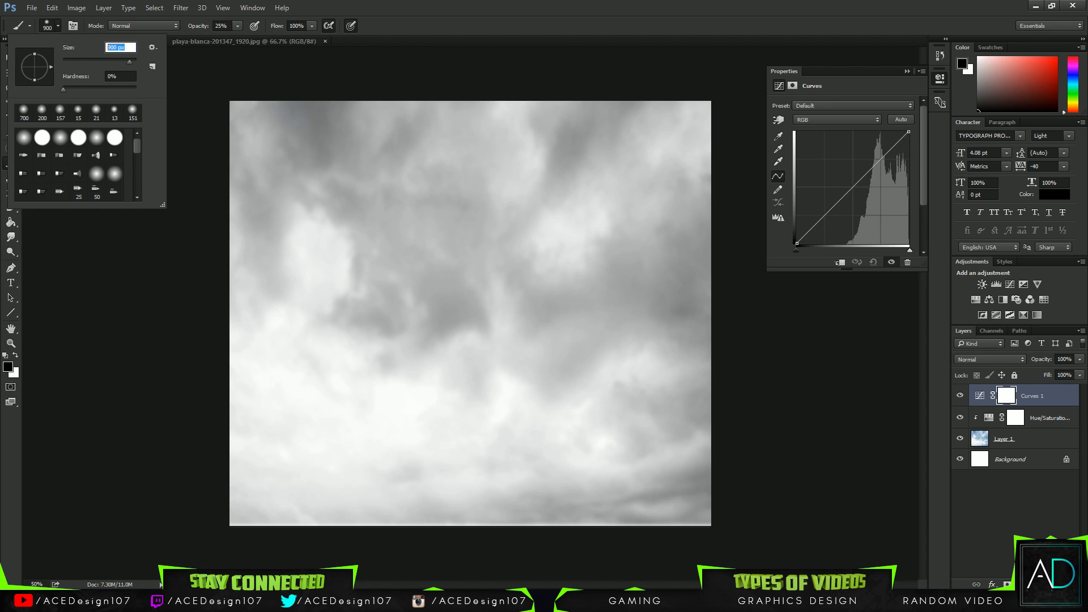
pyautogui.write('1100')
pyautogui.press('Return')
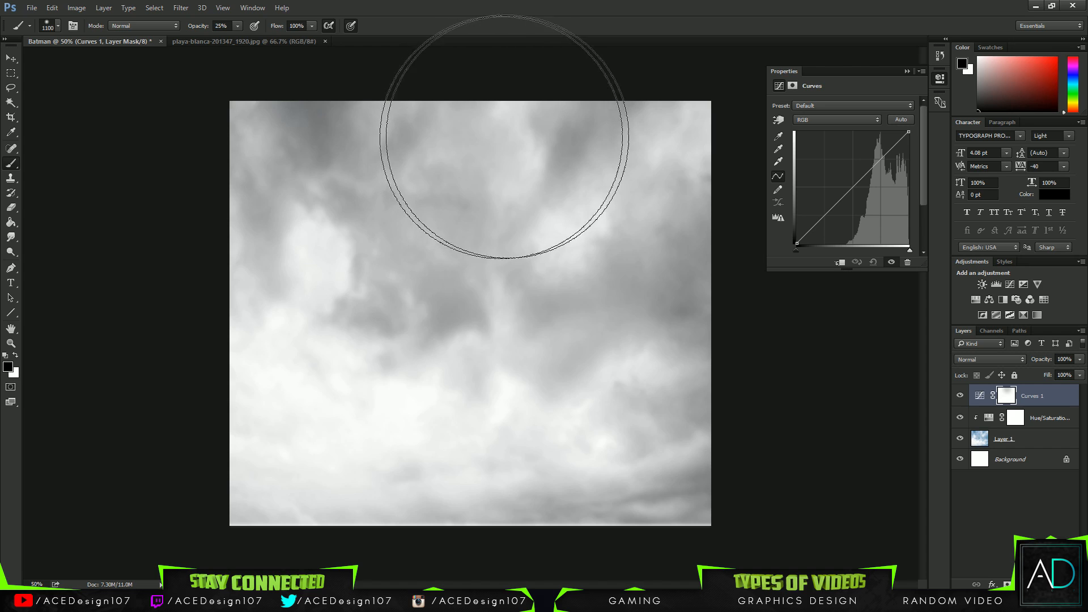
pyautogui.click(506, 136)
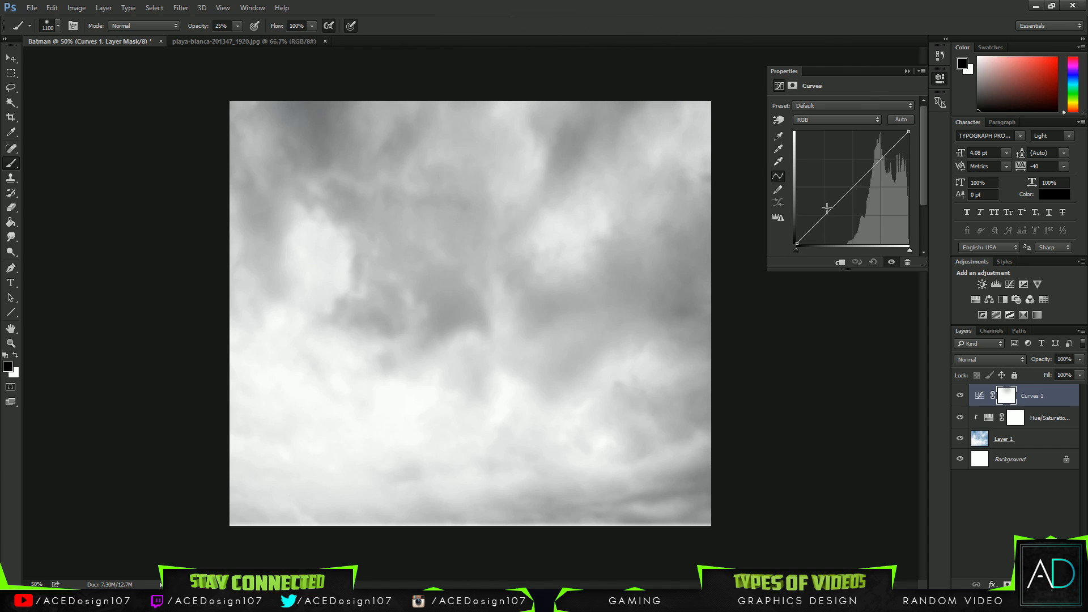
# Darken the sky by pulling the curve's midtones and white end down, and brush black on the mask along the sky's upper part.
pyautogui.moveTo(825, 210); pyautogui.dragTo(870, 233)
pyautogui.moveTo(908, 131); pyautogui.dragTo(906, 201)
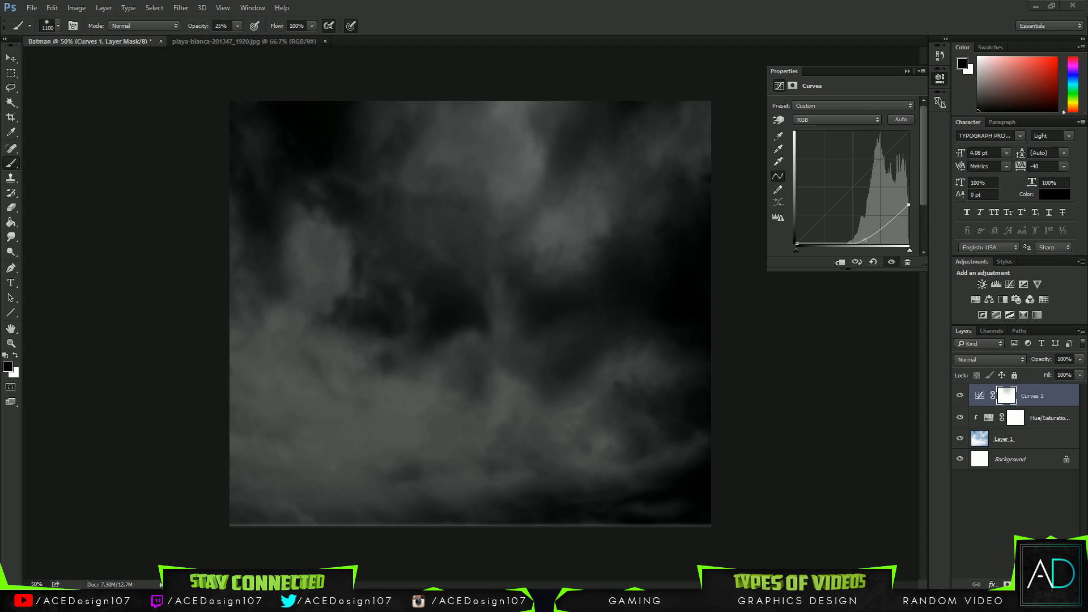
pyautogui.moveTo(435, 145); pyautogui.dragTo(496, 126)
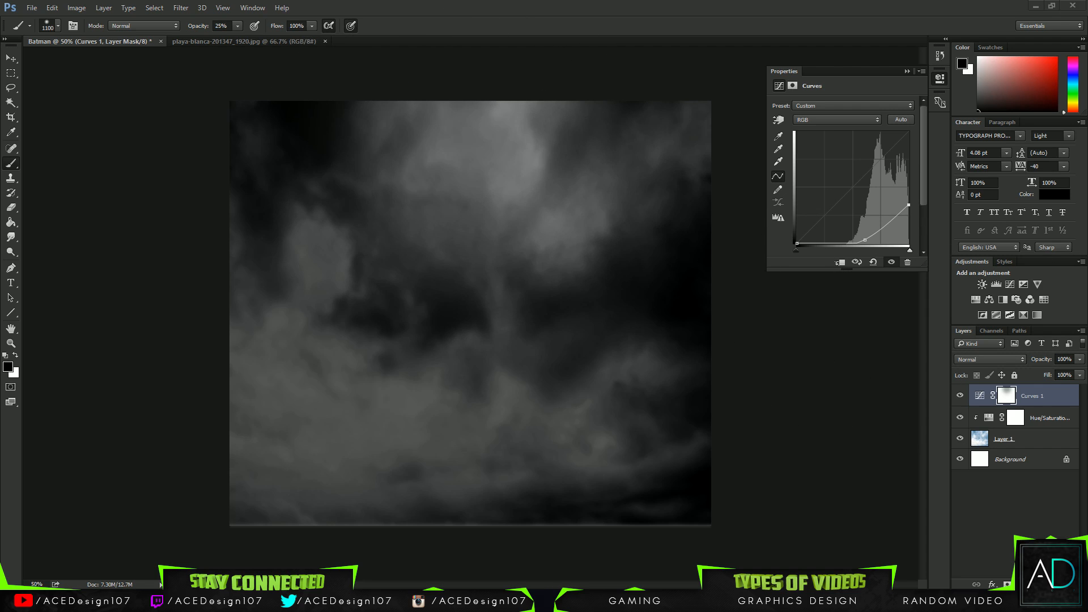
pyautogui.click(323, 126)
pyautogui.click(319, 134)
pyautogui.click(679, 125)
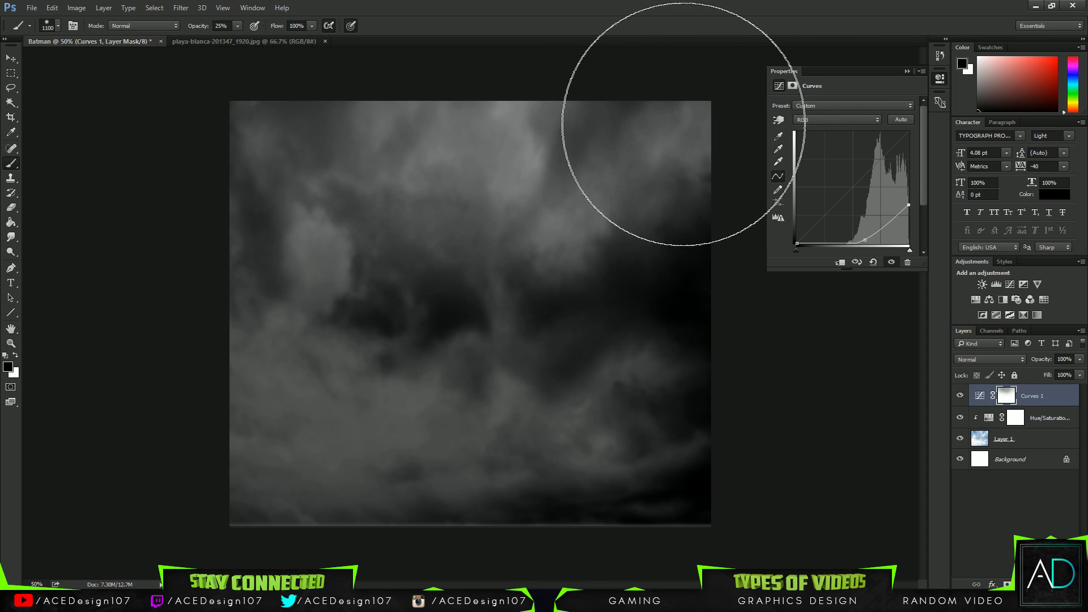
pyautogui.click(638, 114)
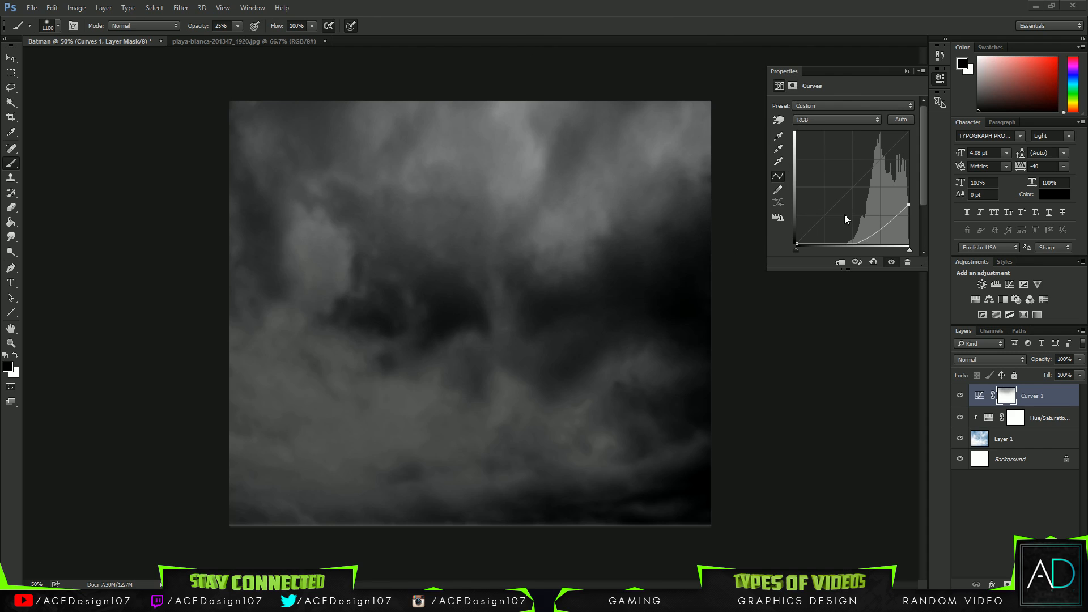
# Lower the curve's white end further, brush the mask over both upper corners of the sky and fine-tune the curve's middle point.
pyautogui.moveTo(909, 205); pyautogui.dragTo(909, 218)
pyautogui.click(387, 168)
pyautogui.click(352, 136)
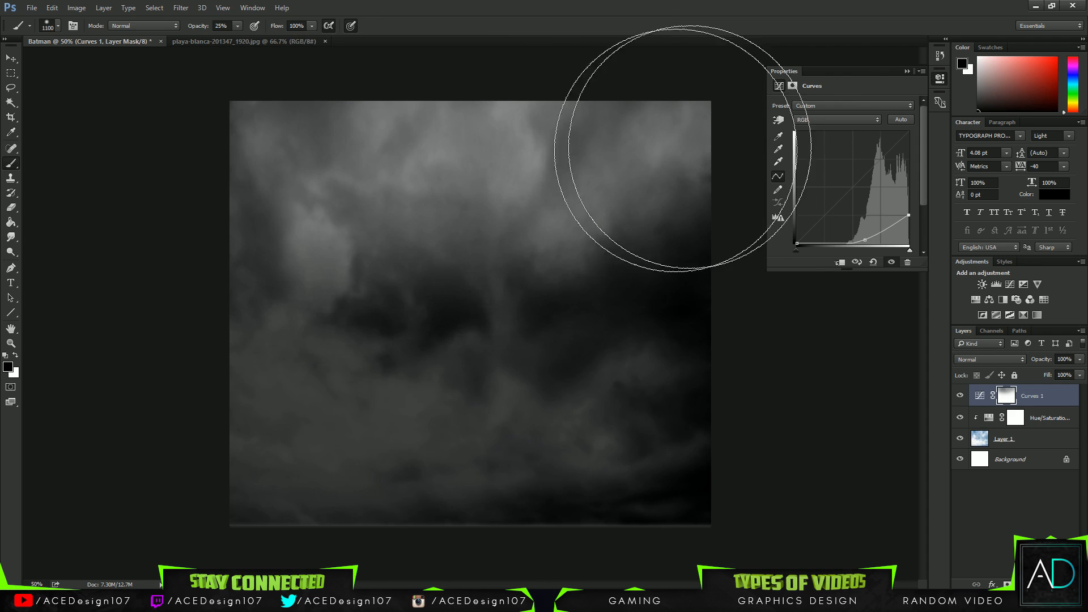
pyautogui.click(660, 142)
pyautogui.moveTo(864, 240); pyautogui.dragTo(874, 236)
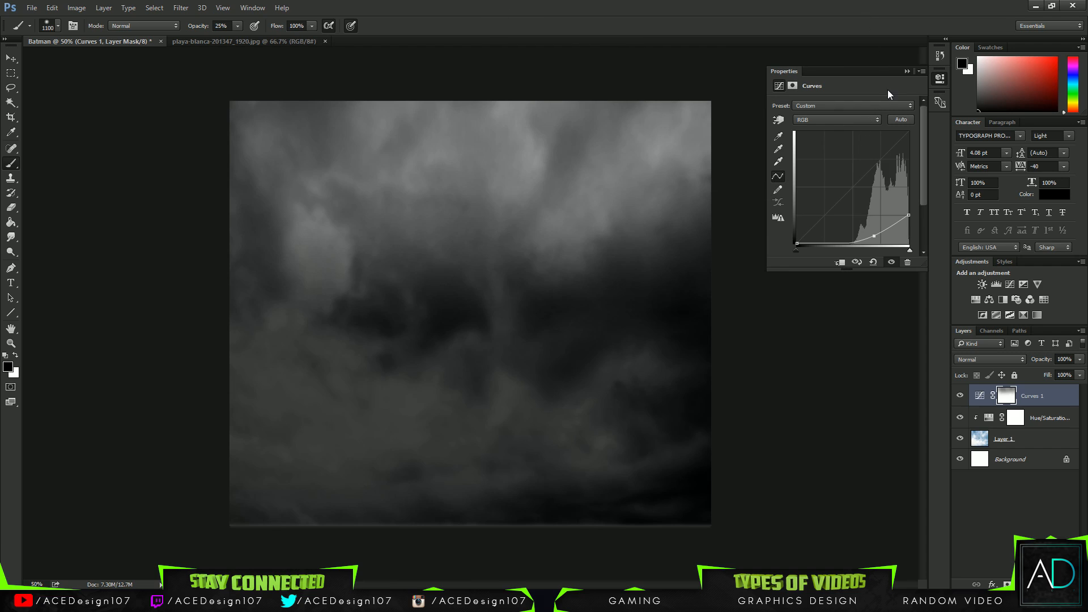
pyautogui.click(940, 78)
# Add a Levels adjustment layer with a black input level of 42 and a midtone value of 1.
pyautogui.click(1023, 584)
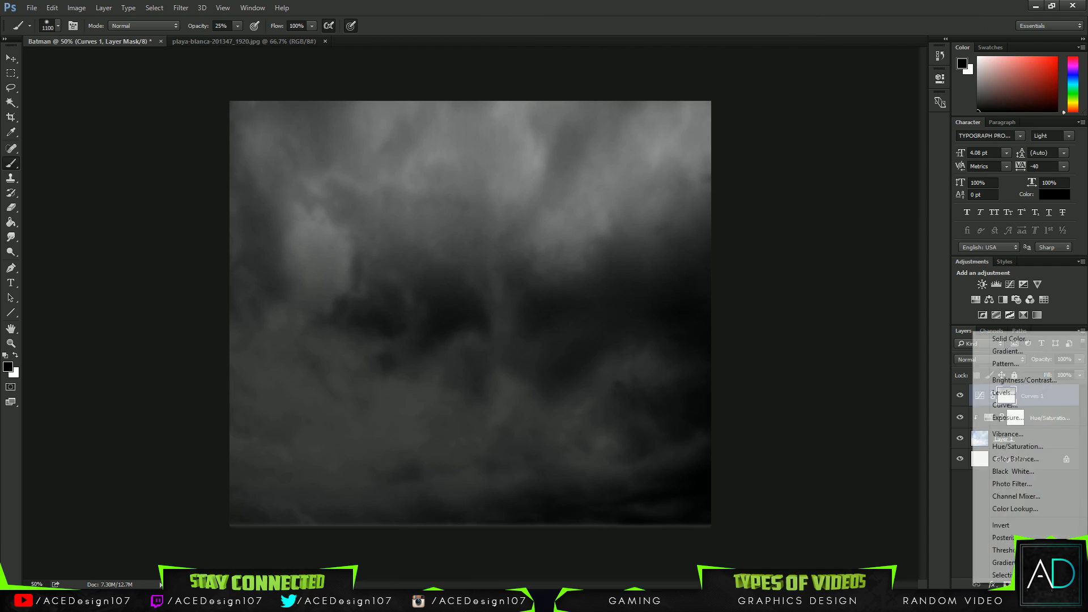
pyautogui.press('Escape')
pyautogui.press('v')
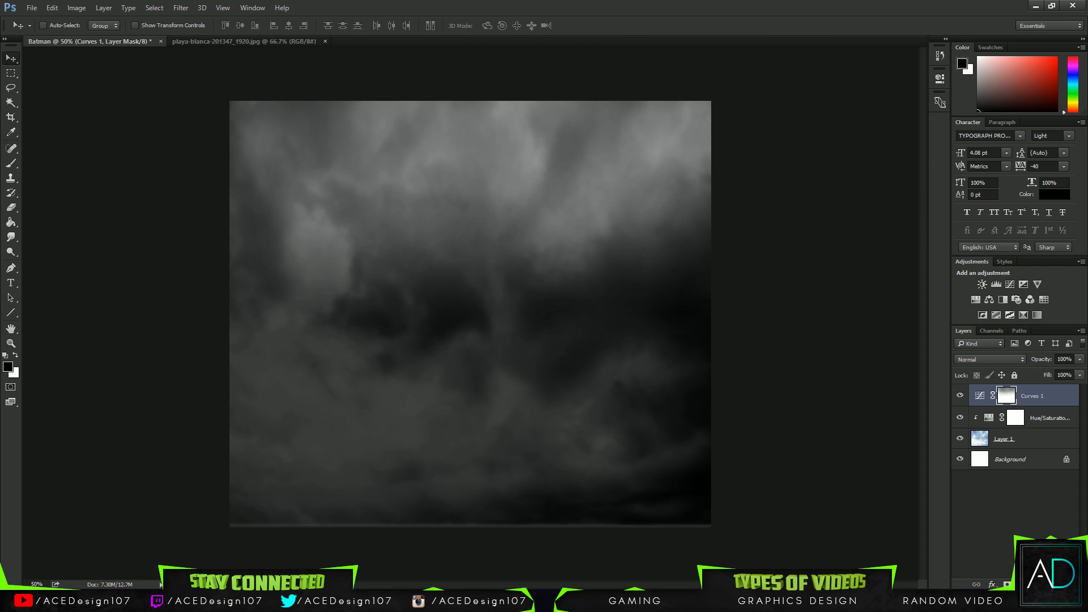
pyautogui.click(1022, 584)
pyautogui.click(1000, 393)
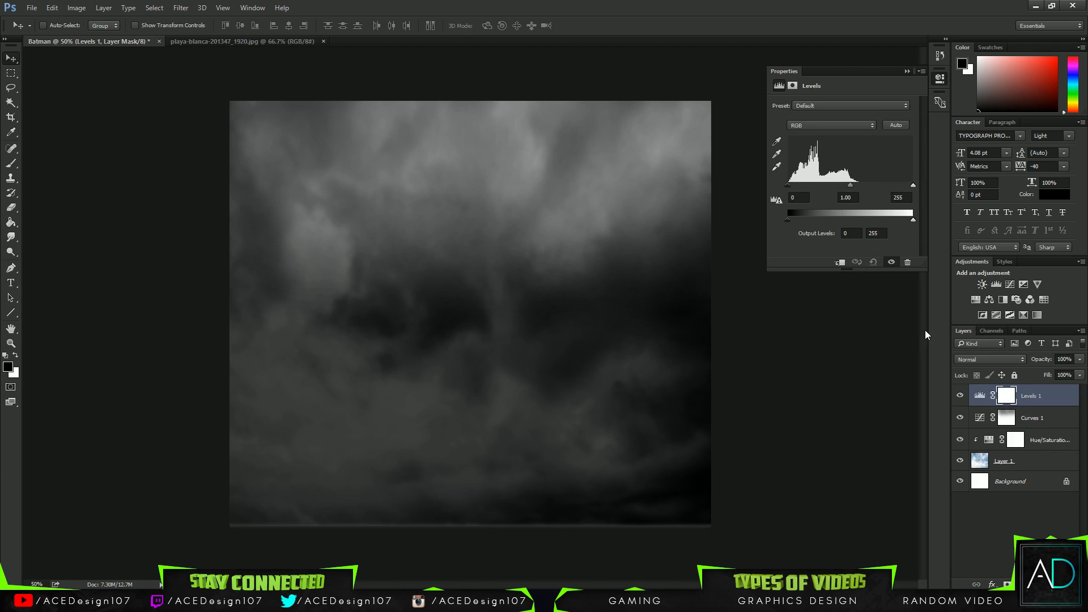
pyautogui.click(804, 197)
pyautogui.write('42')
pyautogui.press('Tab')
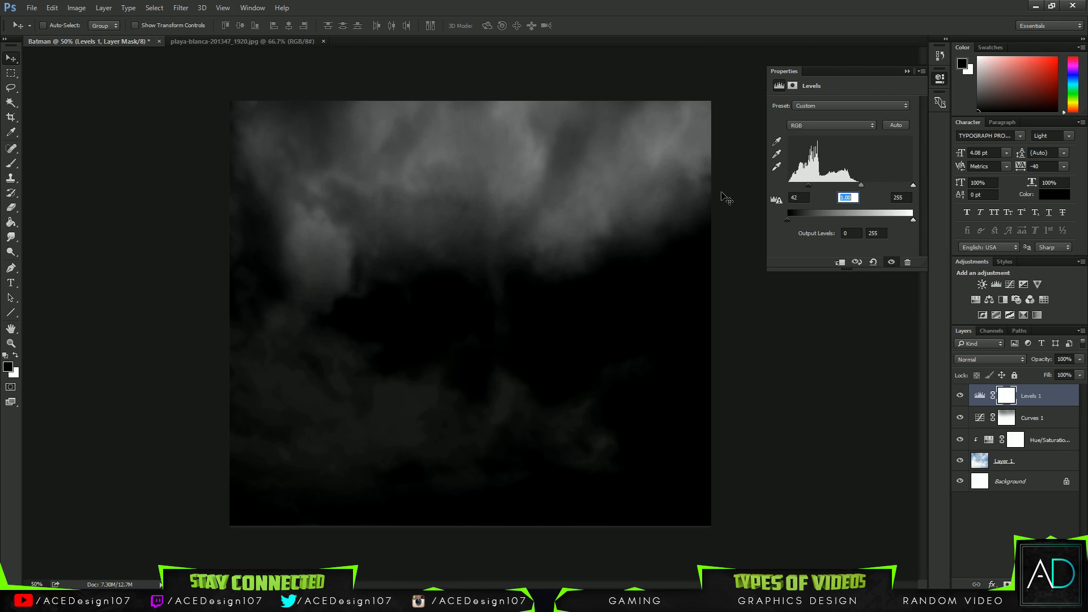
pyautogui.write('1')
pyautogui.press('Tab')
pyautogui.click(669, 3)
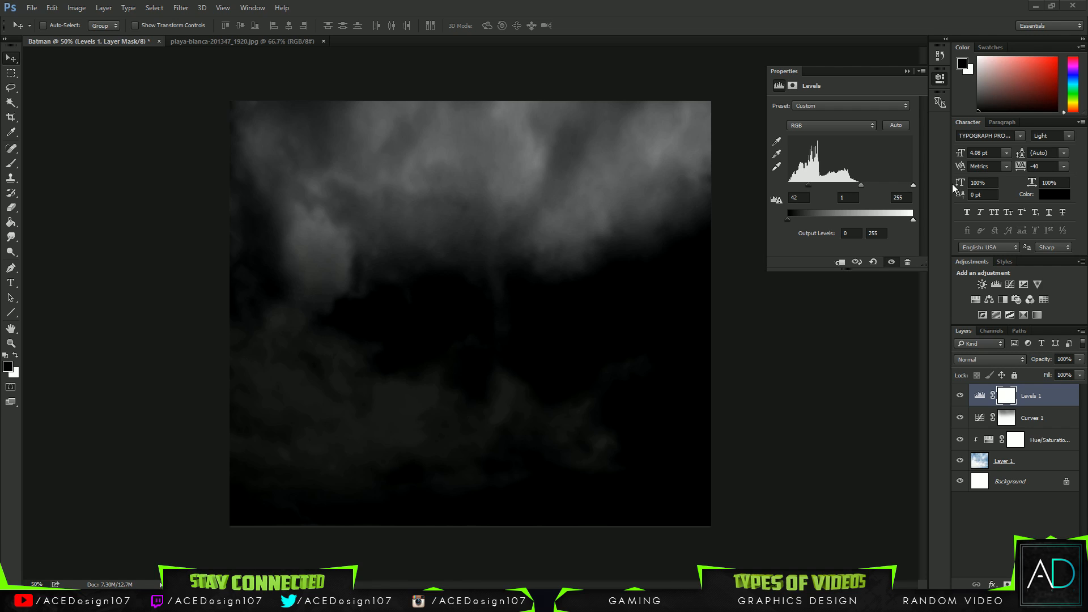
pyautogui.click(908, 72)
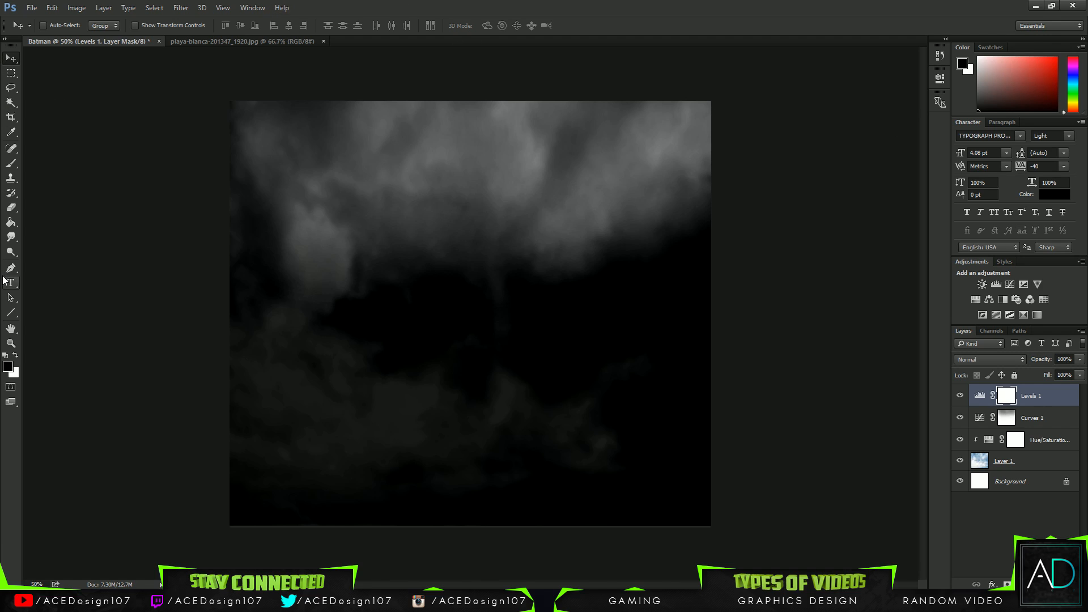
# Brush black at 25% opacity on the Levels mask over the sky's left side, lower corners, right side and centre to recover cloud detail.
pyautogui.click(11, 222)
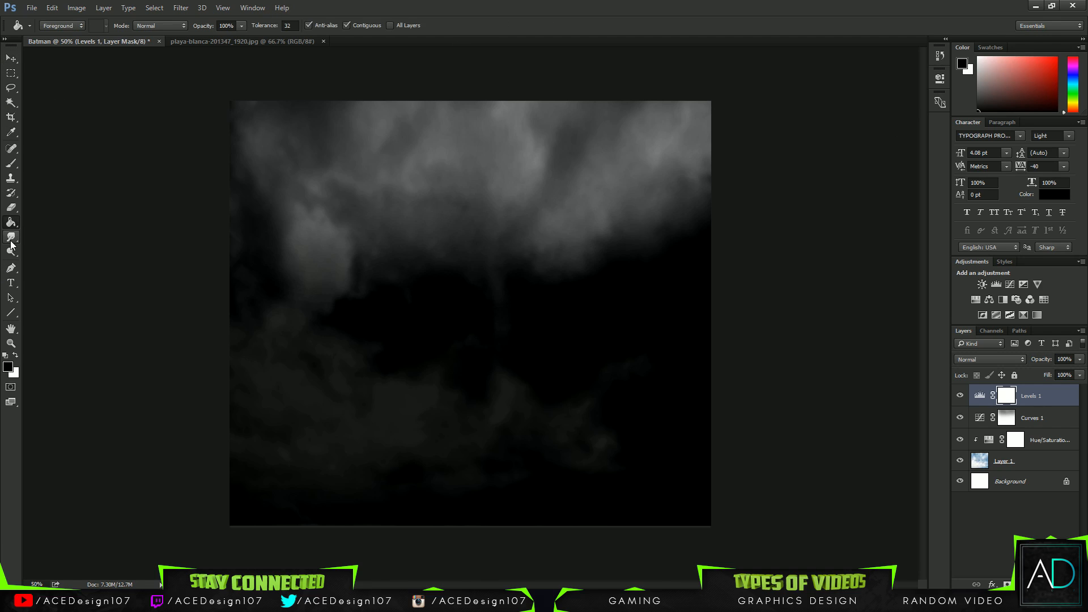
pyautogui.click(11, 164)
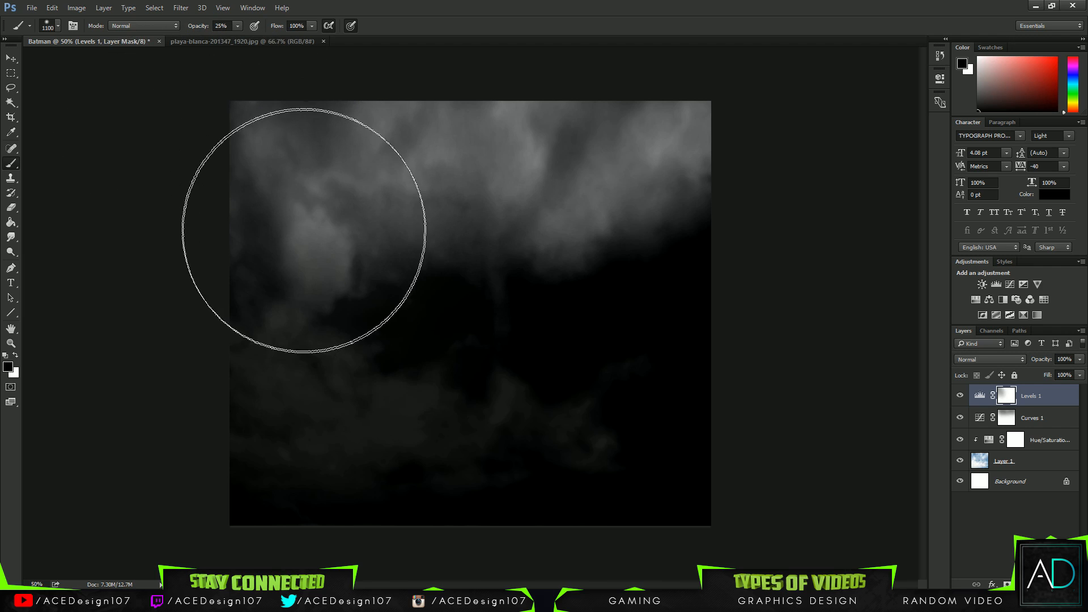
pyautogui.click(261, 381)
pyautogui.click(276, 462)
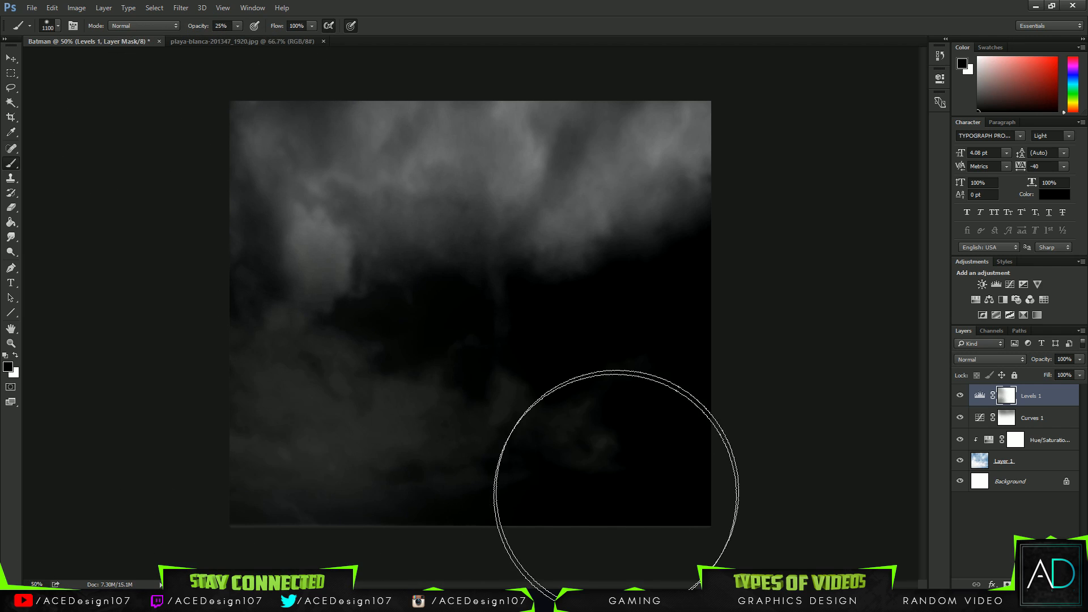
pyautogui.click(617, 491)
pyautogui.click(693, 538)
pyautogui.click(707, 363)
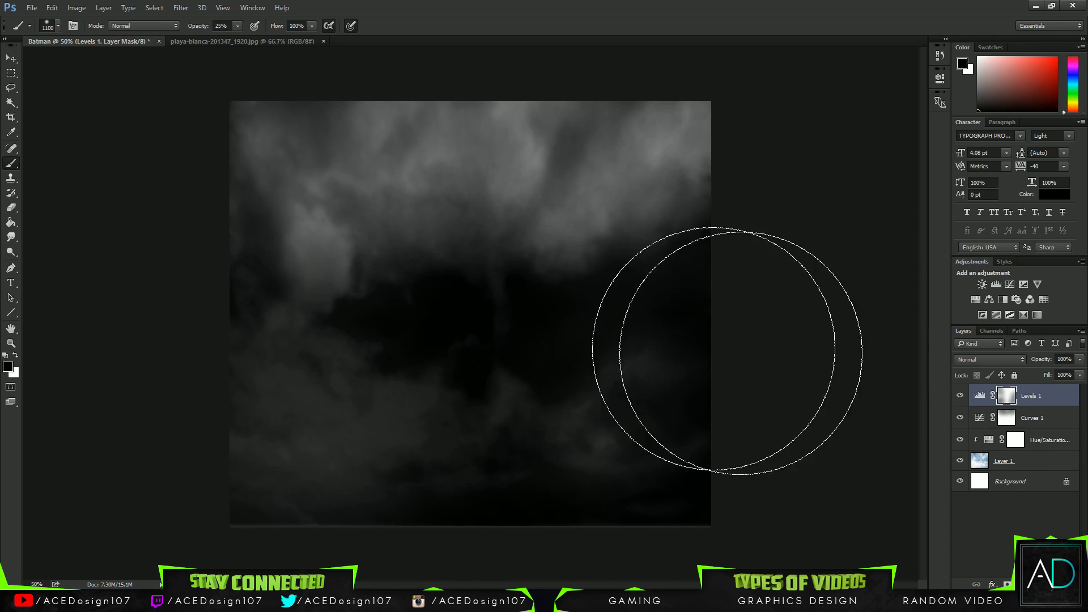
pyautogui.click(498, 338)
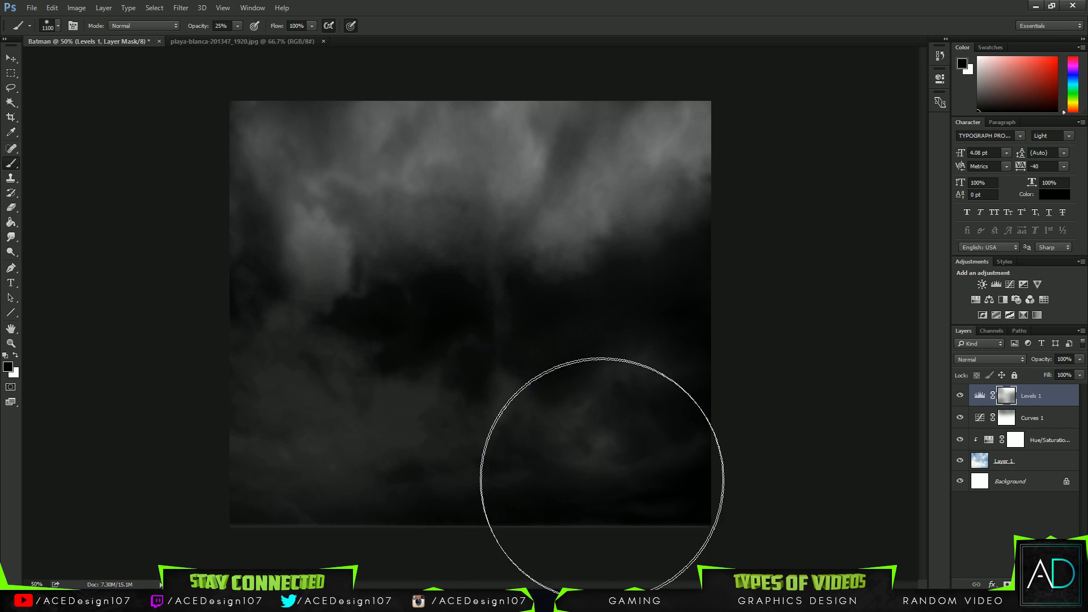
pyautogui.click(486, 439)
pyautogui.click(405, 470)
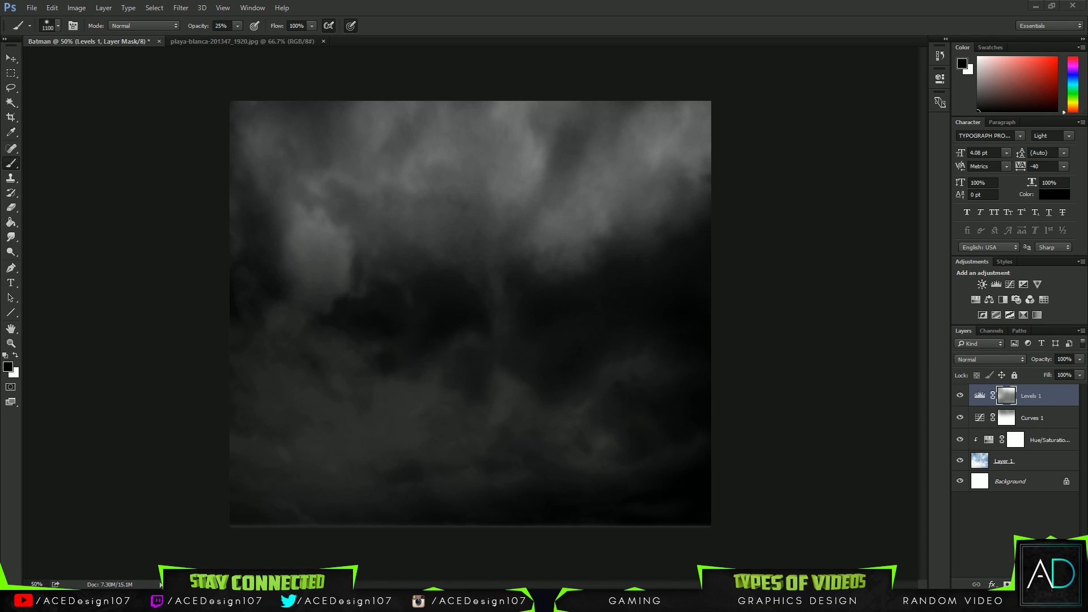
# Open the wall photo BuildingsIndustrial0159_M.jpg from the Photo Manipulation folder.
pyautogui.click(32, 8)
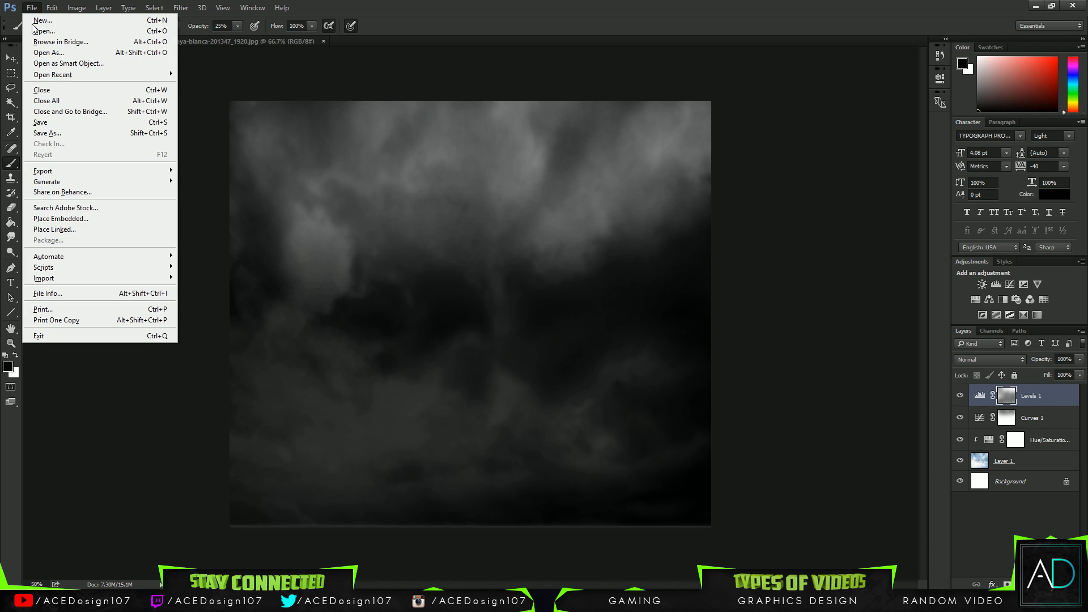
pyautogui.click(33, 31)
pyautogui.click(178, 108)
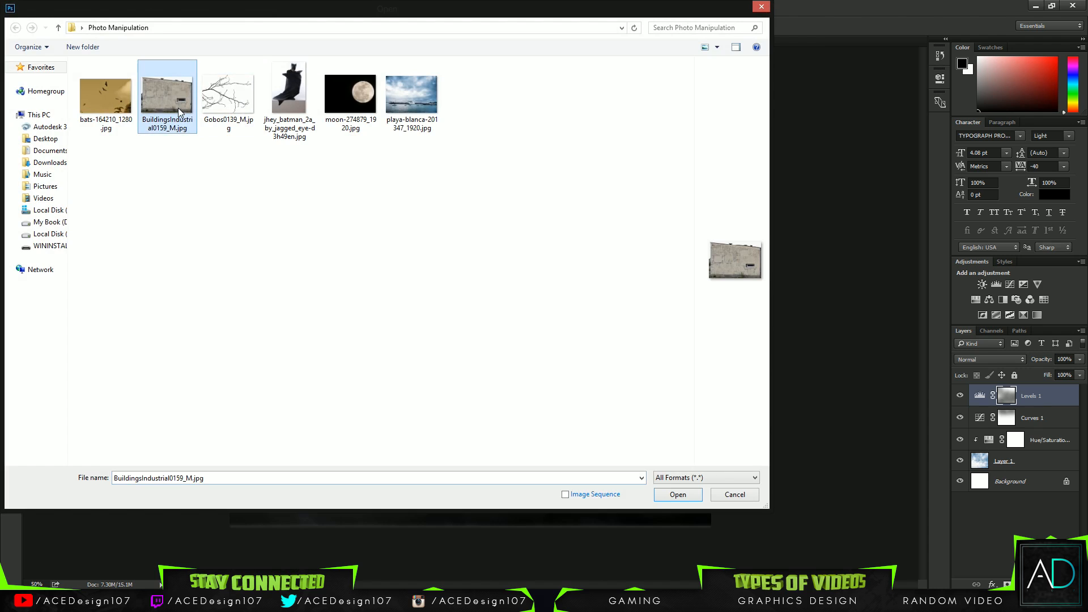
pyautogui.doubleClick(178, 108)
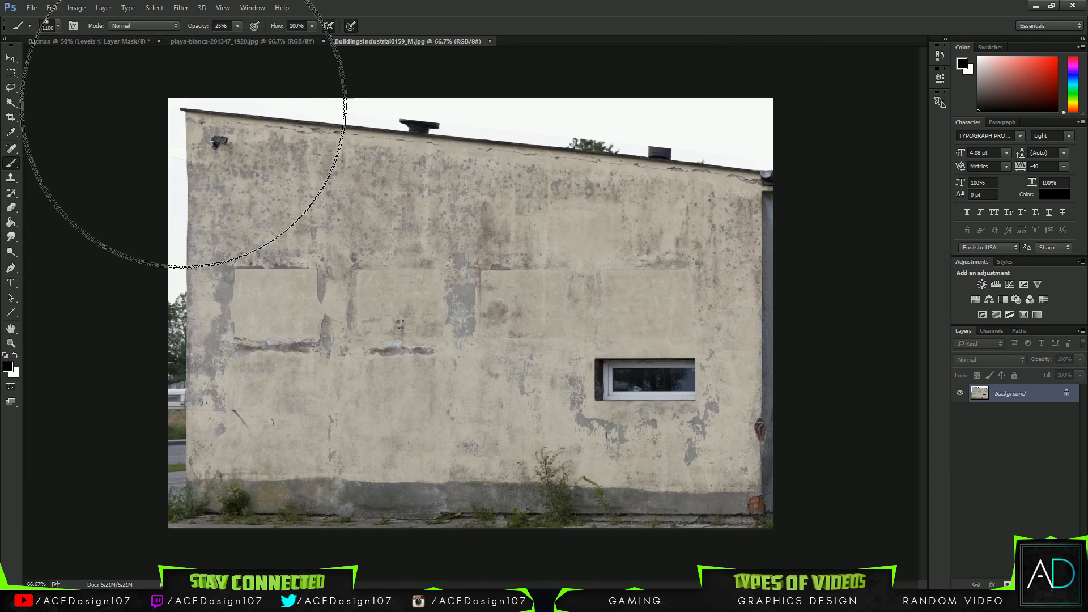
# Switch to the Polygonal Lasso tool for selecting the building wall.
pyautogui.click(11, 89)
pyautogui.rightClick(16, 90)
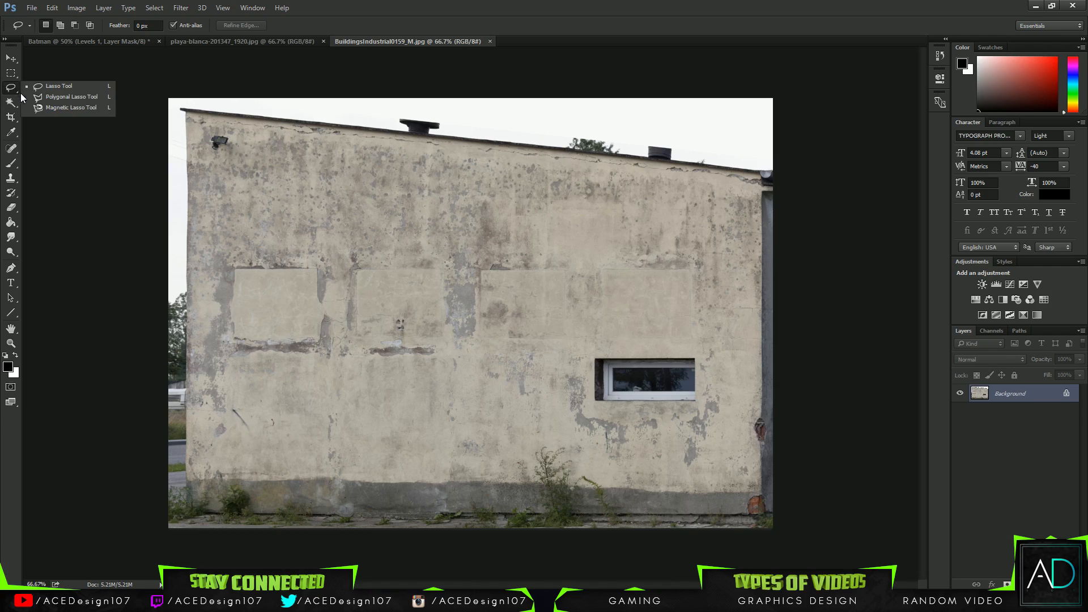
pyautogui.click(22, 97)
pyautogui.click(16, 102)
pyautogui.click(455, 214)
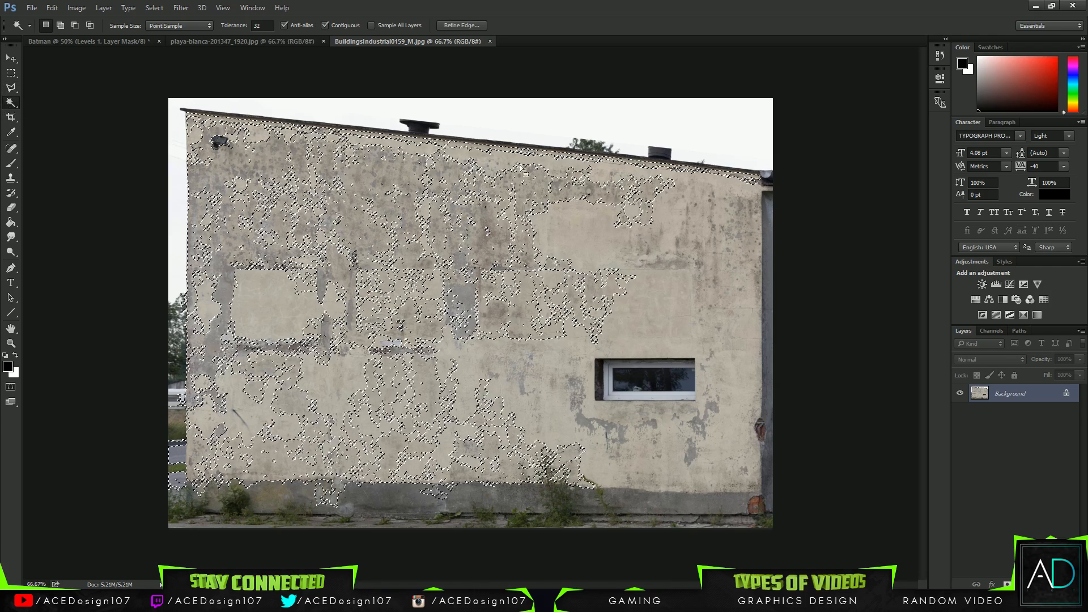
pyautogui.moveTo(626, 191); pyautogui.dragTo(618, 199)
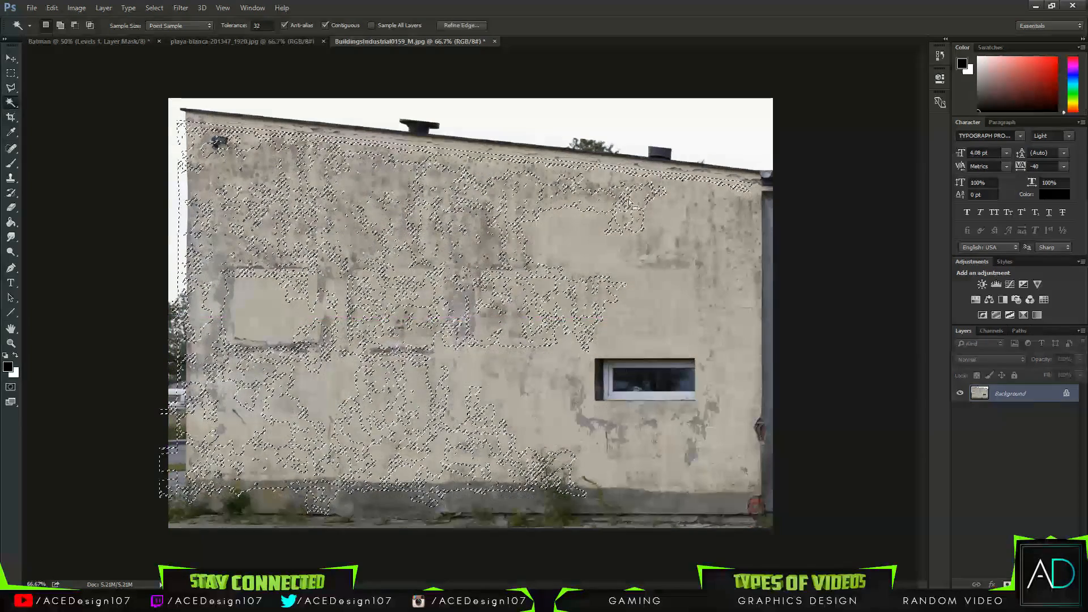
pyautogui.click(11, 88)
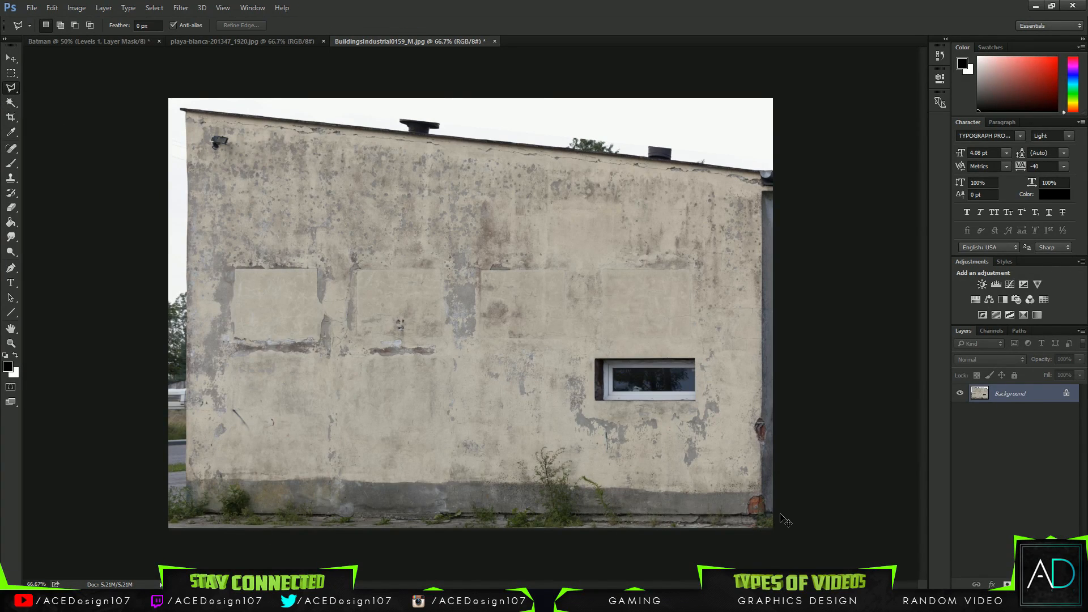
# Outline the building wall with the Polygonal Lasso along its base, left edge, sloping roofline and right edge, and close the selection.
pyautogui.hotkey('ctrl', '+')
pyautogui.scroll(-5, 809, 432)
pyautogui.click(931, 476)
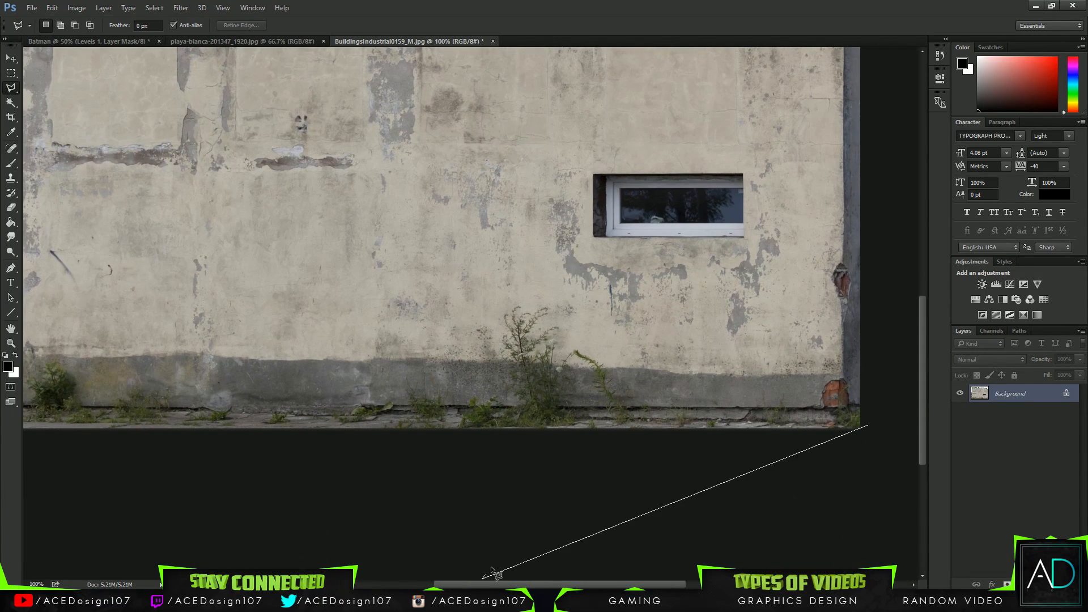
pyautogui.click(476, 582)
pyautogui.press('Escape')
pyautogui.click(866, 422)
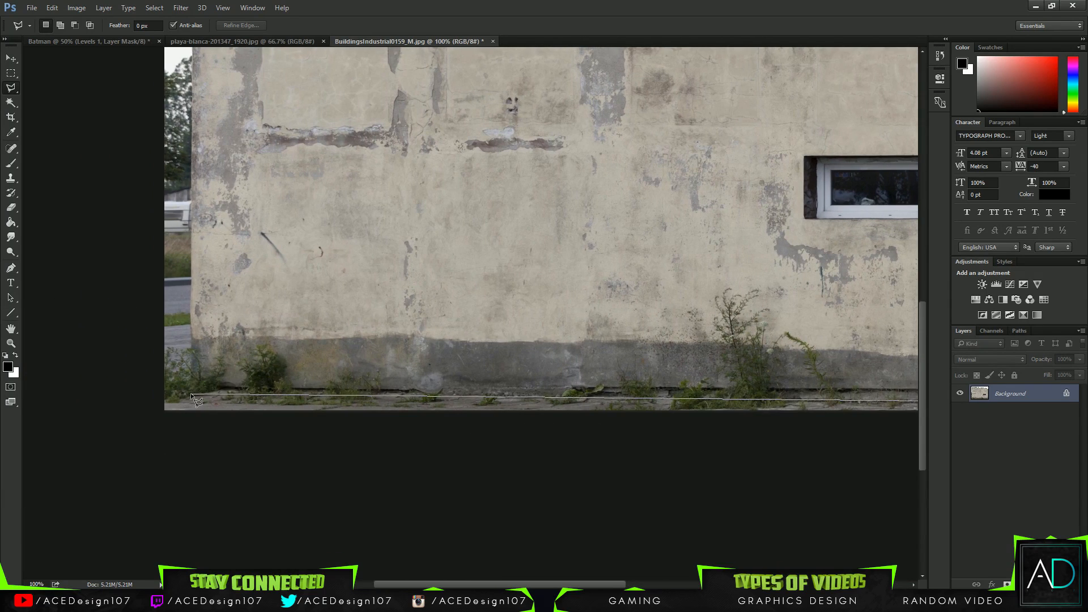
pyautogui.click(193, 420)
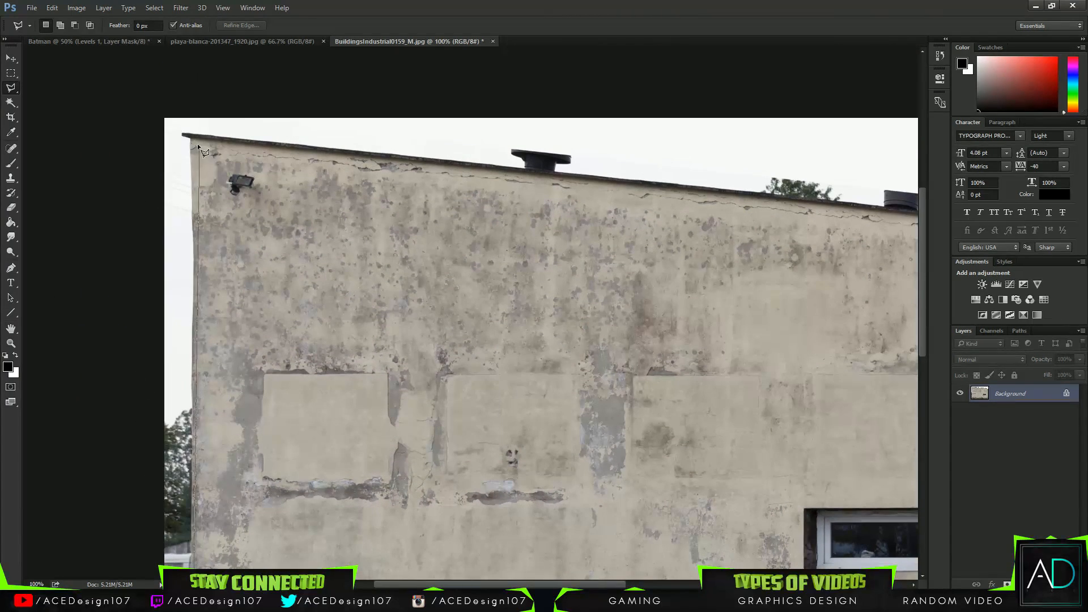
pyautogui.click(182, 134)
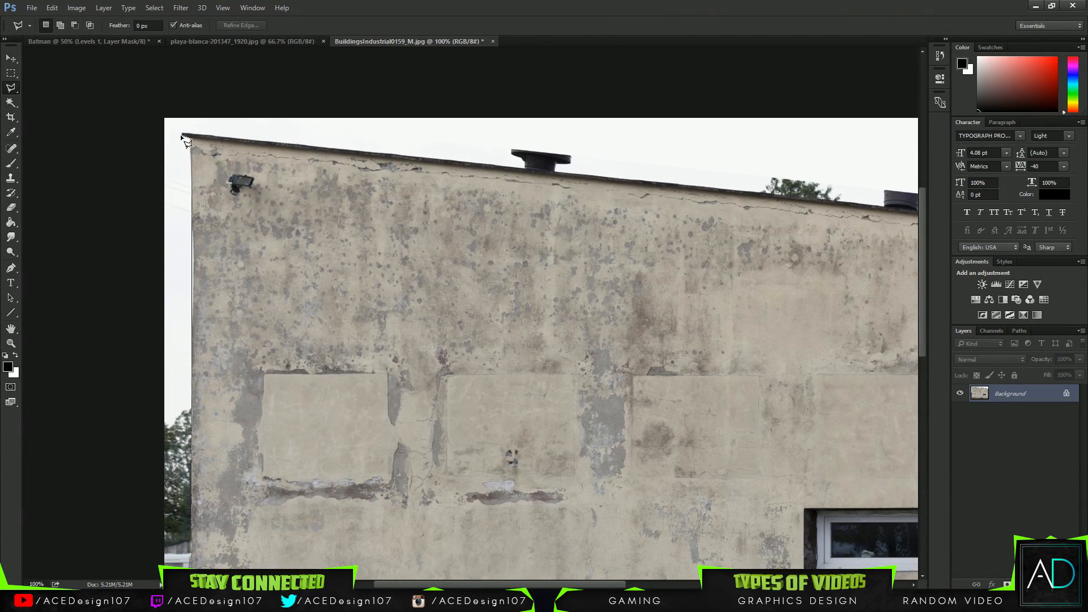
pyautogui.click(526, 167)
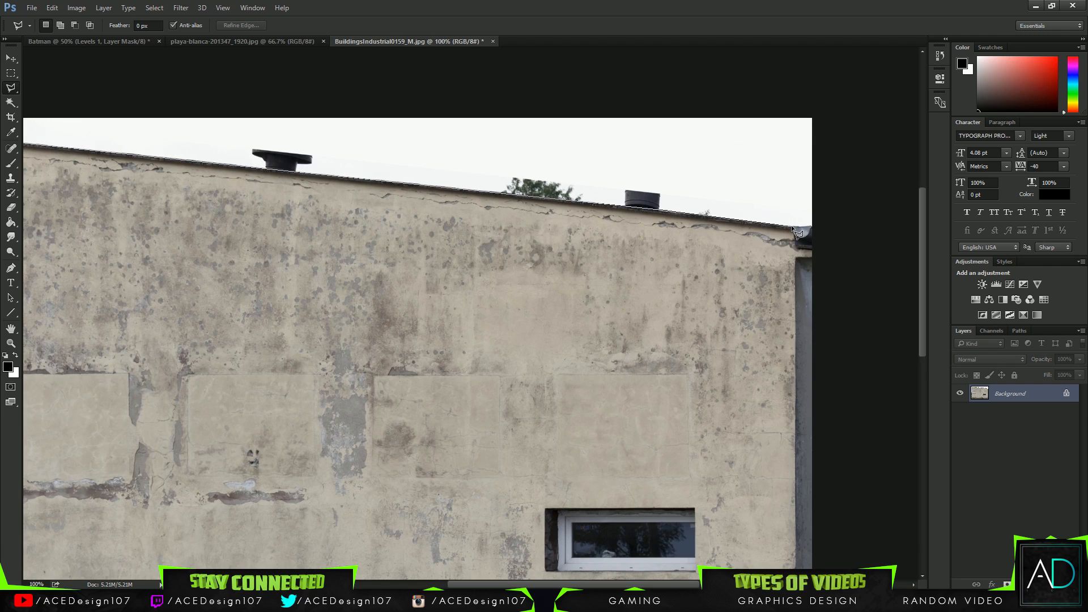
pyautogui.click(793, 228)
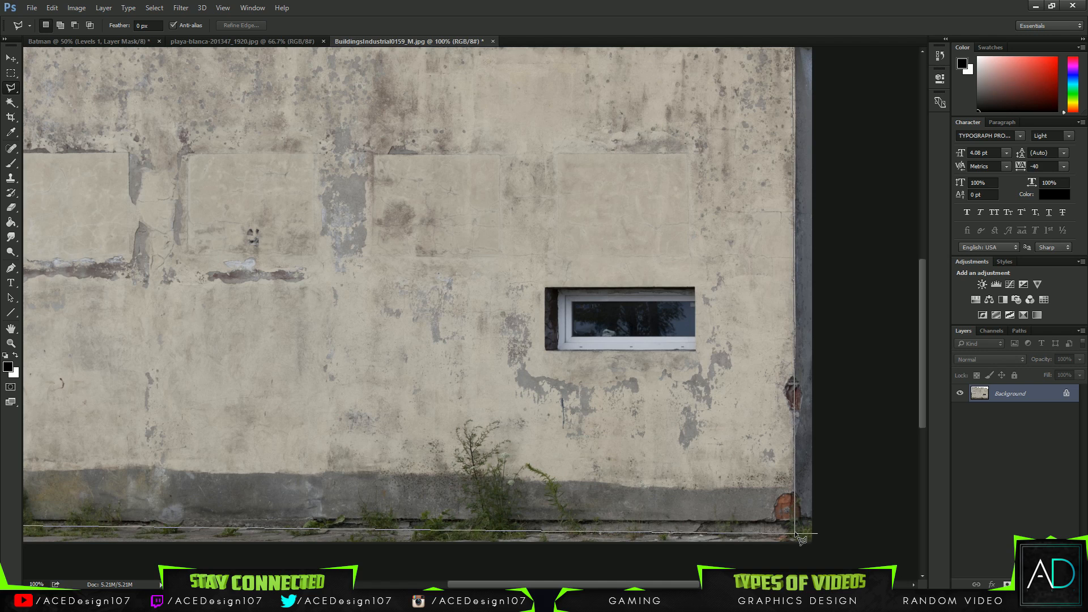
pyautogui.doubleClick(817, 533)
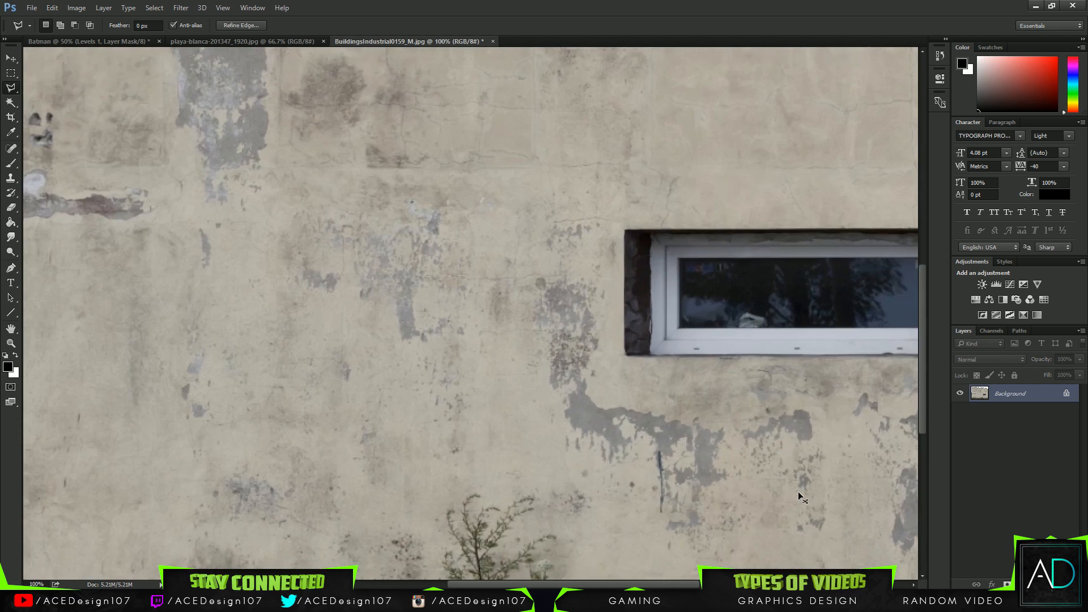
# Switch to the Quick Selection tool in subtract mode and try to trim the selection's overhang past the wall's lower-right corner.
pyautogui.hotkey('ctrl', '+')
pyautogui.hscroll(10, 654, 589)
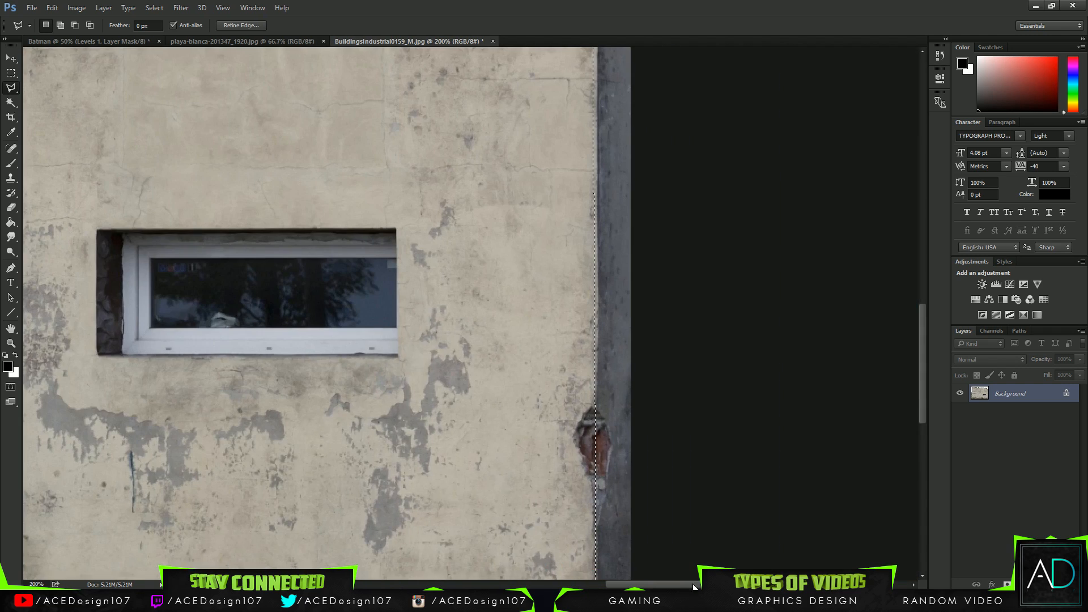
pyautogui.scroll(-5, 905, 420)
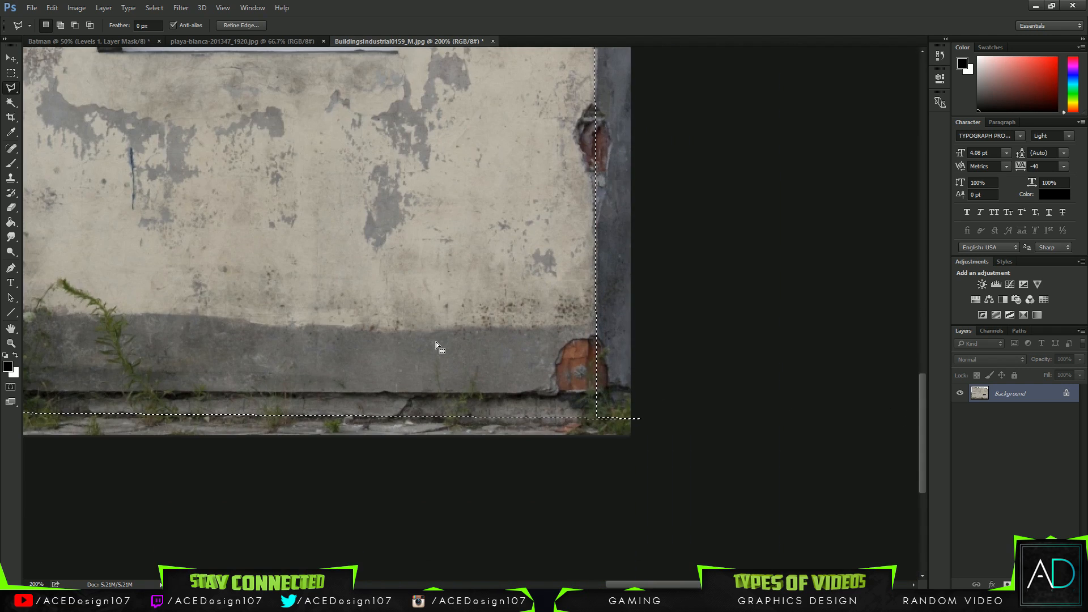
pyautogui.rightClick(12, 90)
pyautogui.click(10, 103)
pyautogui.click(50, 103)
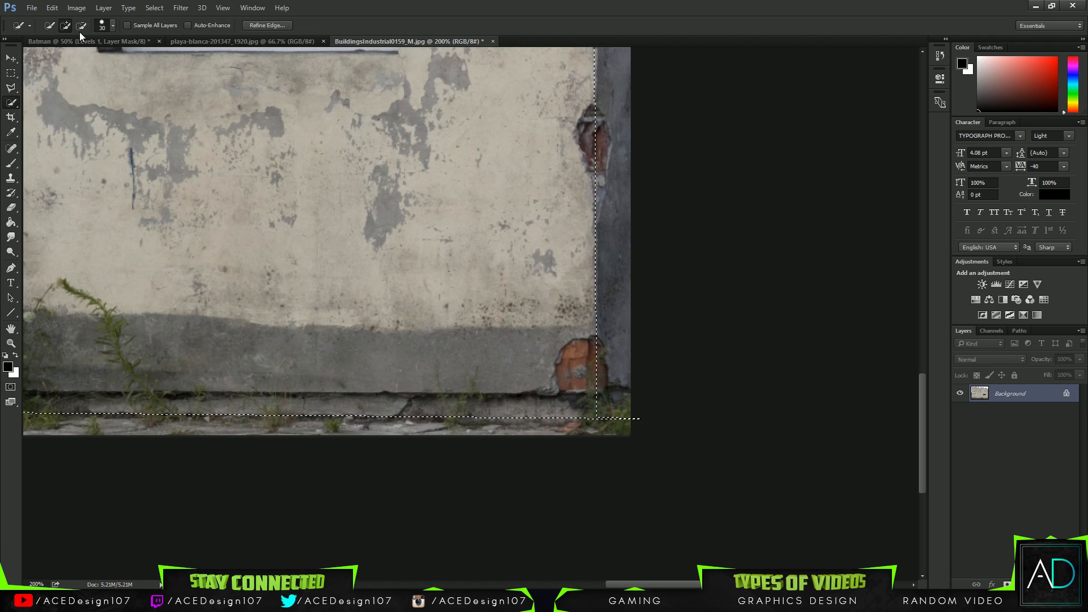
pyautogui.click(82, 25)
pyautogui.click(627, 425)
# Trim the corner overhang with a smaller Quick Selection brush and add back the wall's base beneath the exposed bricks.
pyautogui.click(110, 27)
pyautogui.moveTo(66, 60); pyautogui.dragTo(50, 62)
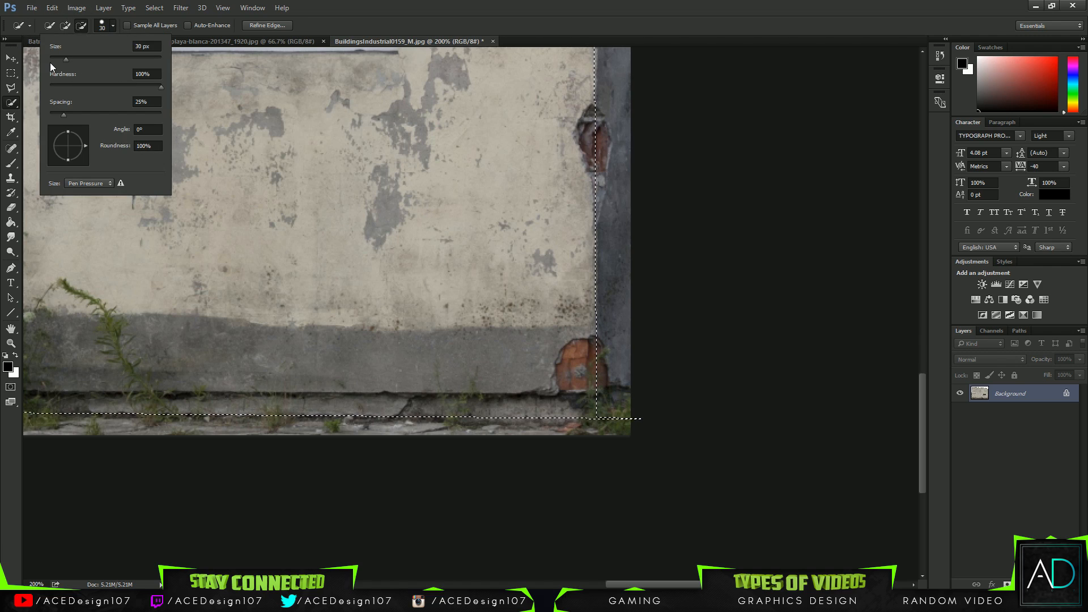
pyautogui.press('Return')
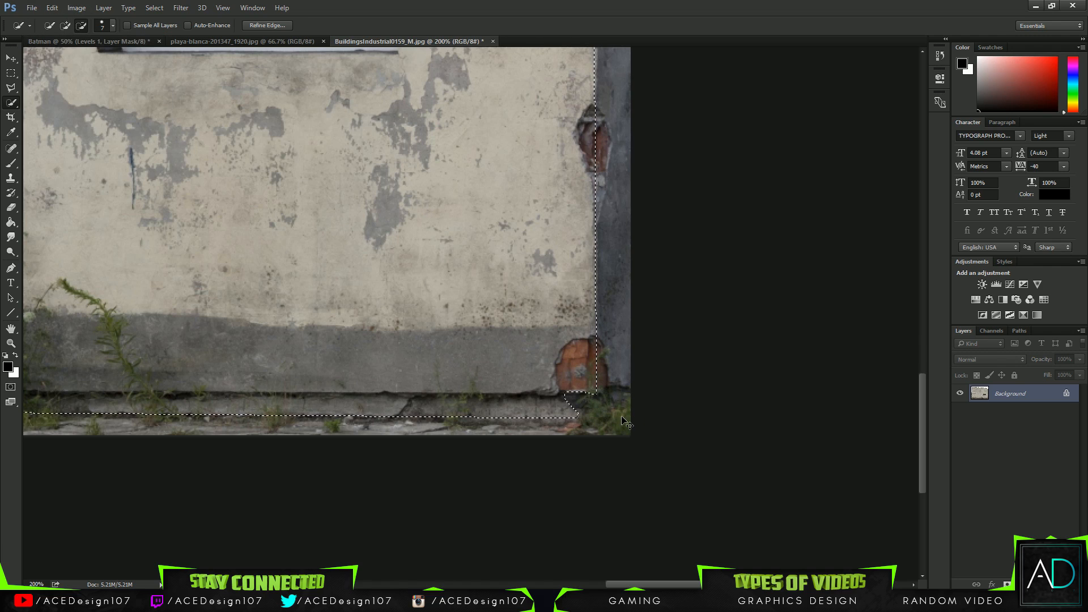
pyautogui.click(630, 423)
pyautogui.click(65, 25)
pyautogui.moveTo(599, 396); pyautogui.dragTo(579, 401)
# Try to add the weedy ground corner below the wall to the selection.
pyautogui.click(11, 87)
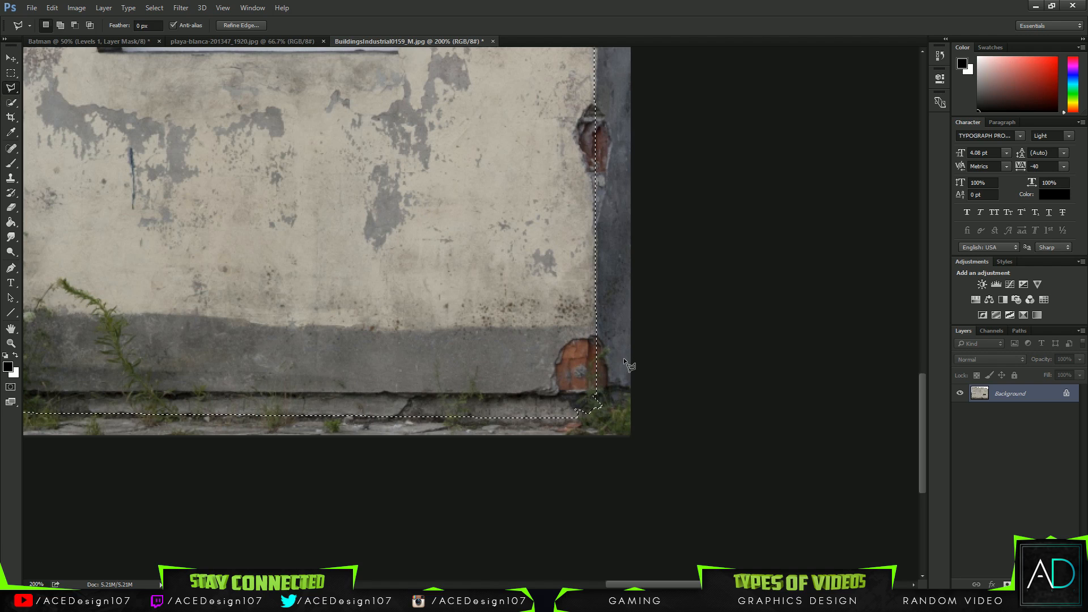
pyautogui.click(10, 103)
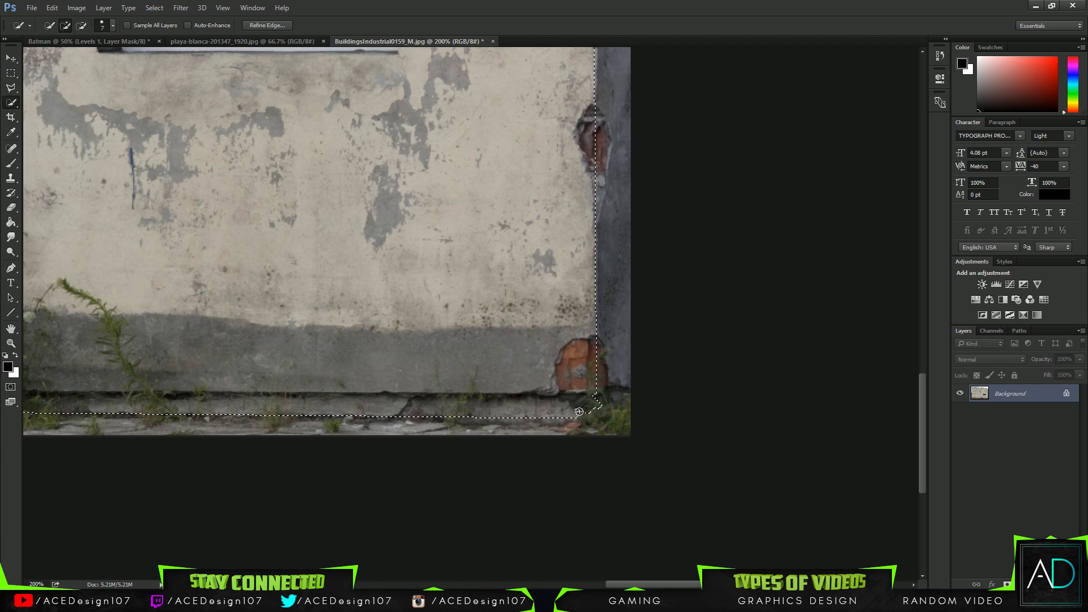
pyautogui.moveTo(579, 412); pyautogui.dragTo(612, 422)
# Restore the wall selection and move the cut-out wall into the Batman document, placing it in the lower-right part of the canvas.
pyautogui.press('v')
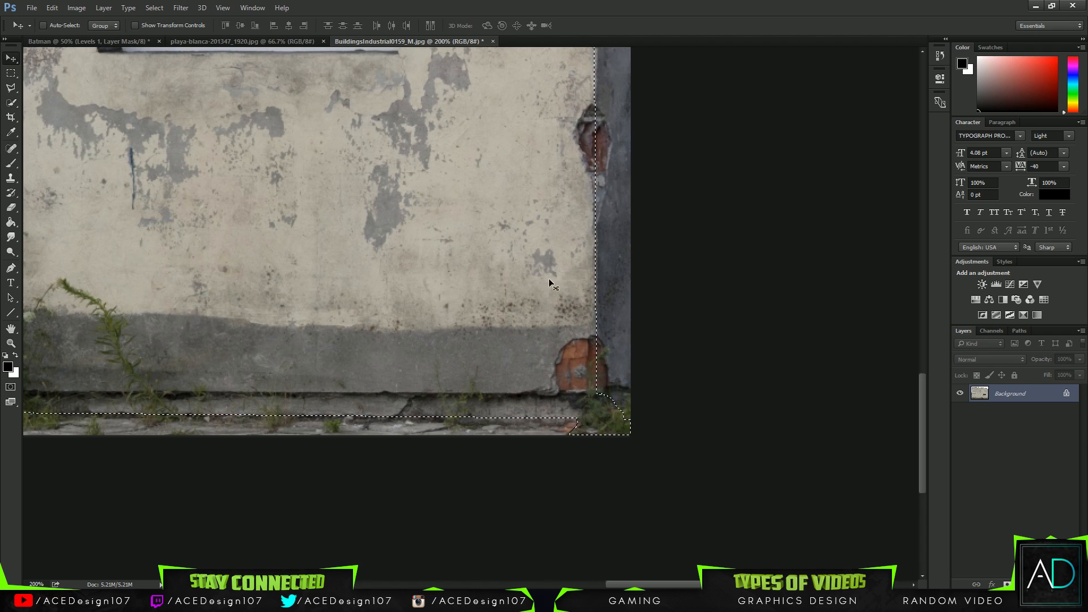
pyautogui.hotkey('ctrl', 'd')
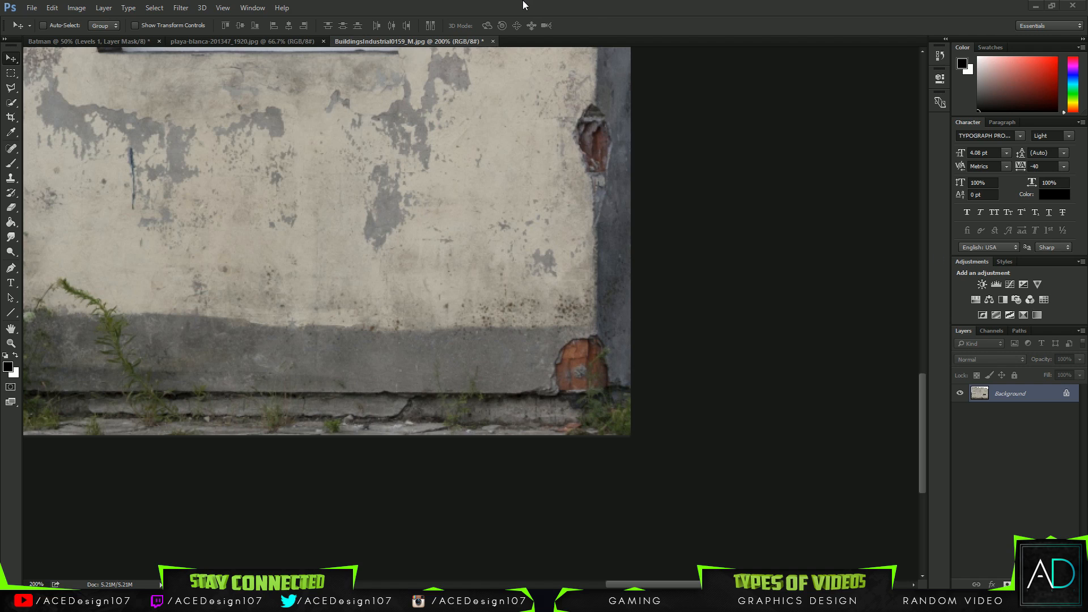
pyautogui.hotkey('ctrl', 'BackSpace')
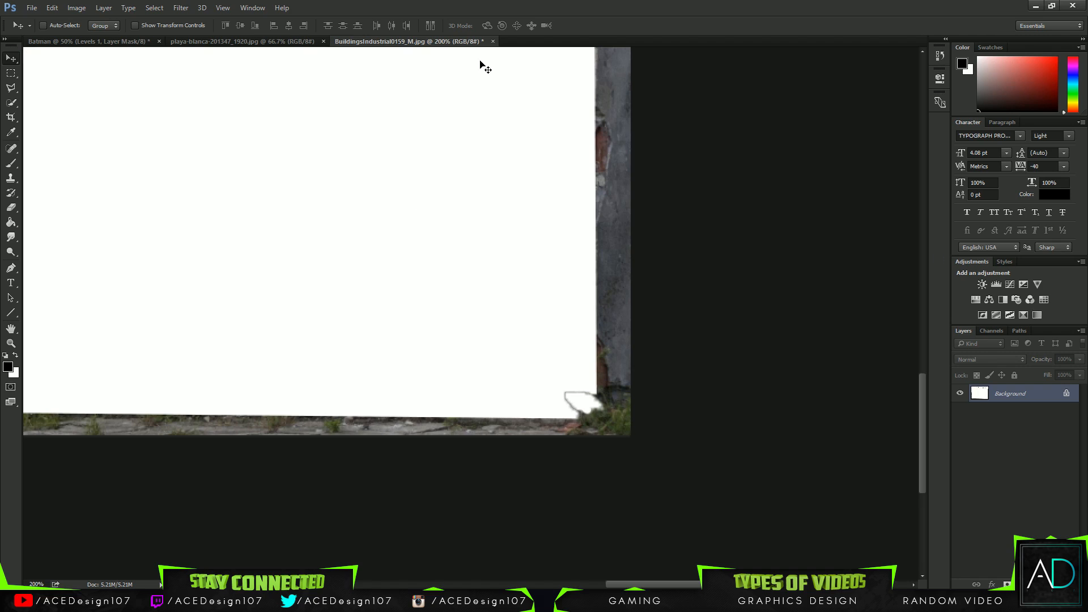
pyautogui.hotkey('ctrl', 'z')
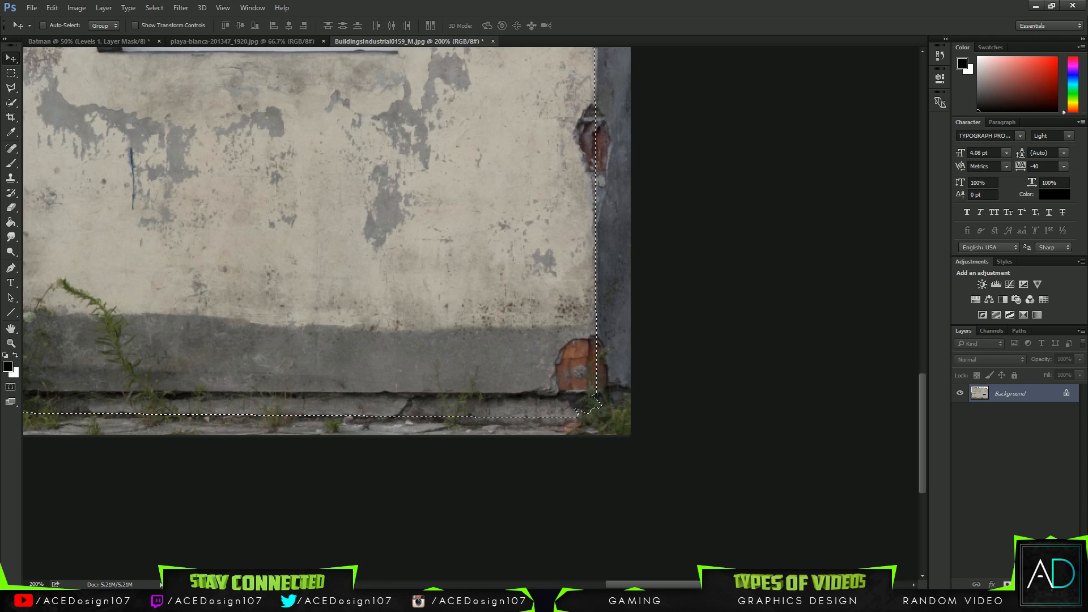
pyautogui.hotkey('ctrl', 'd')
pyautogui.hotkey('ctrl', 'shift', 'd')
pyautogui.moveTo(609, 365); pyautogui.dragTo(693, 456)
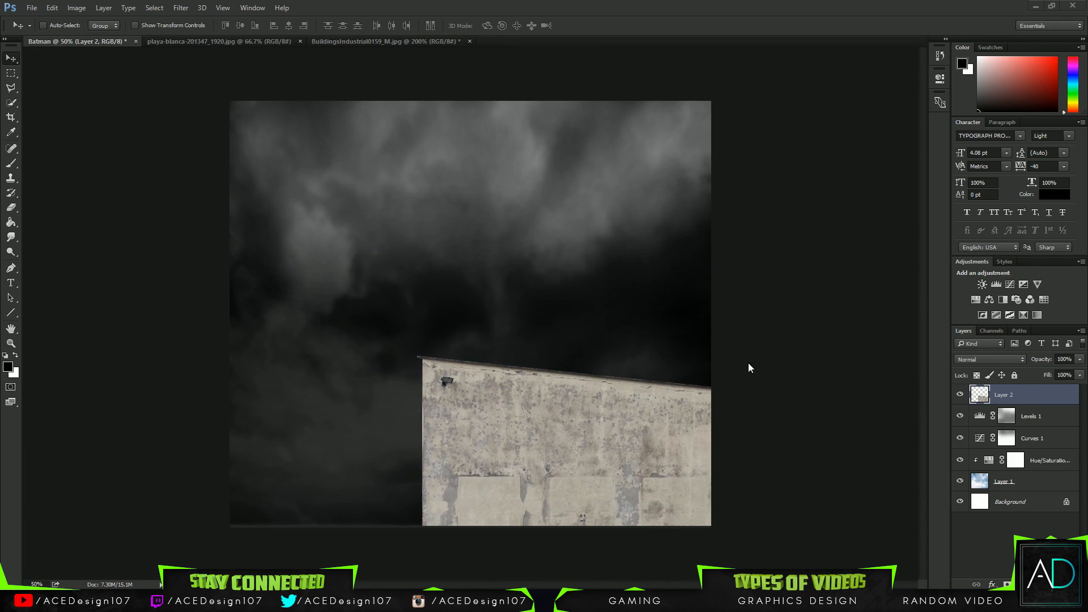
pyautogui.moveTo(556, 398); pyautogui.dragTo(540, 440)
# Rotate the wall layer counterclockwise to level its roofline, and fine-tune it with a 0.64° clockwise rotation.
pyautogui.press('ctrl')
pyautogui.hotkey('ctrl', 't')
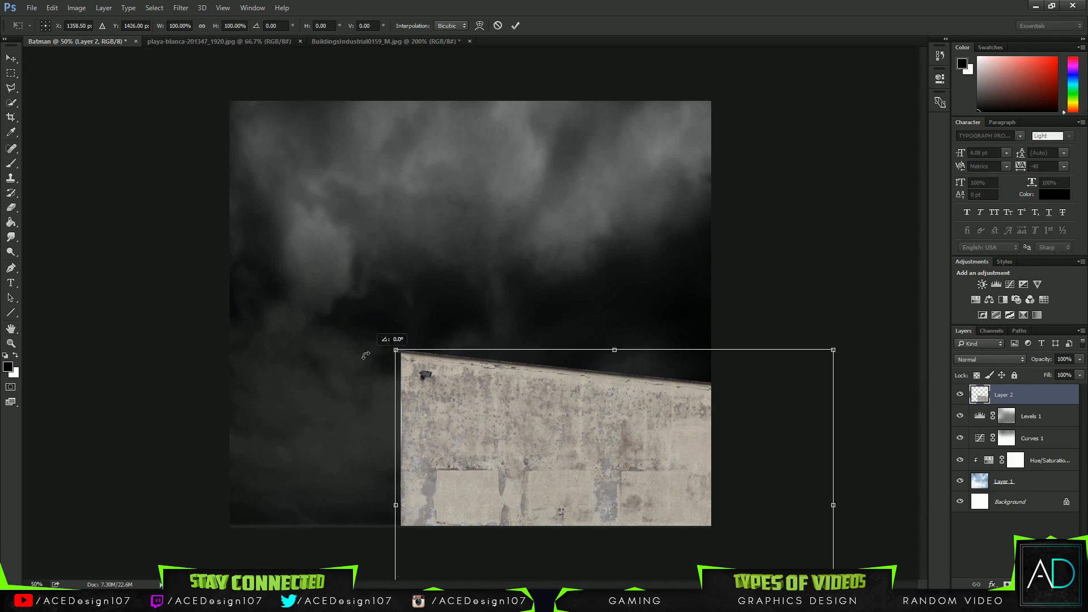
pyautogui.moveTo(365, 355); pyautogui.dragTo(360, 365)
pyautogui.press('Return')
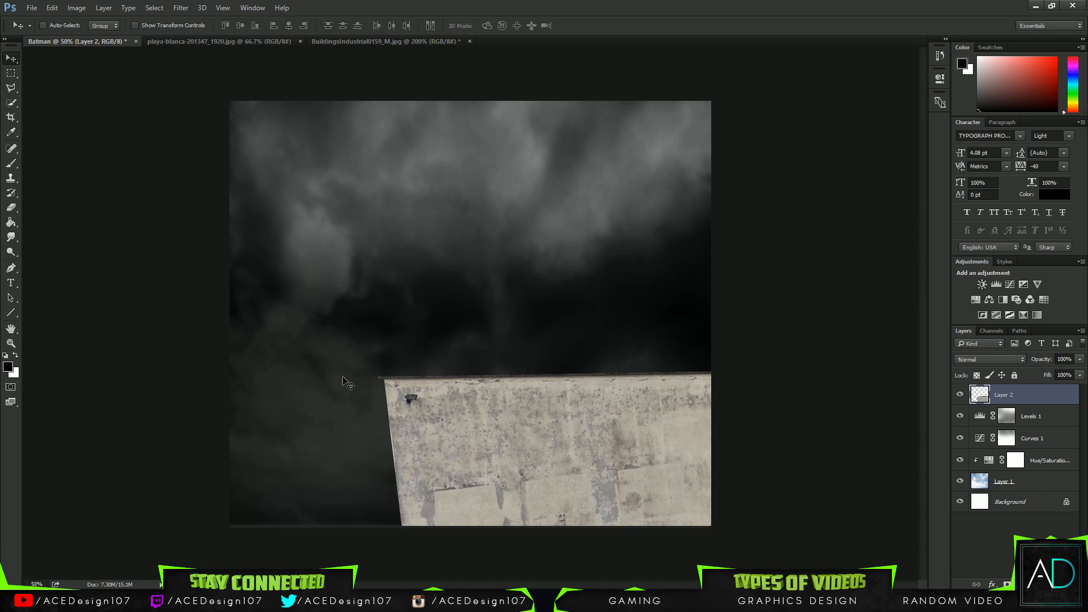
pyautogui.hotkey('ctrl', 't')
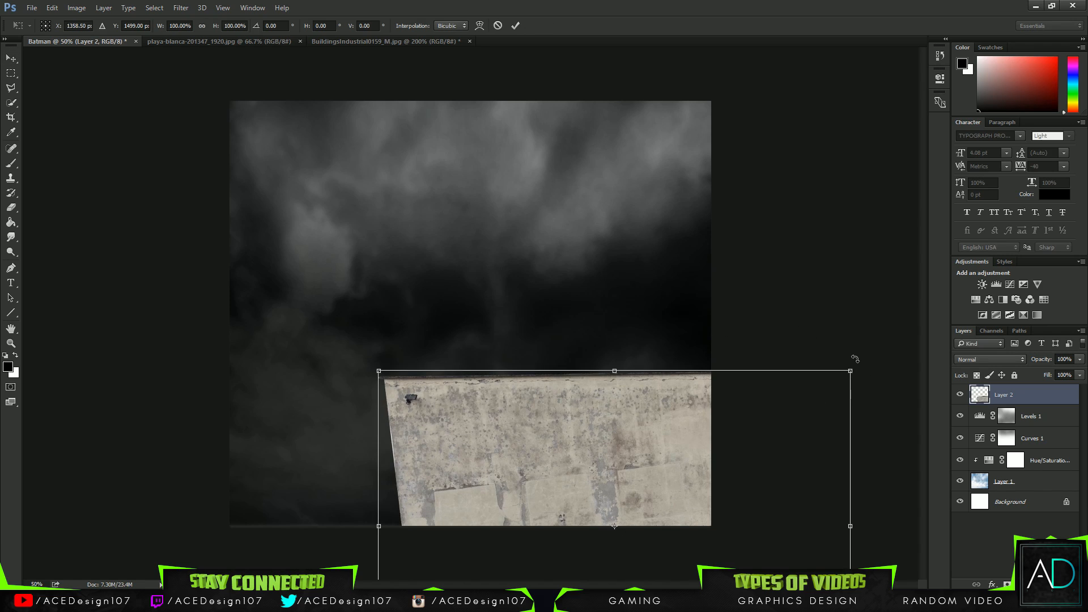
pyautogui.moveTo(855, 359); pyautogui.dragTo(850, 362)
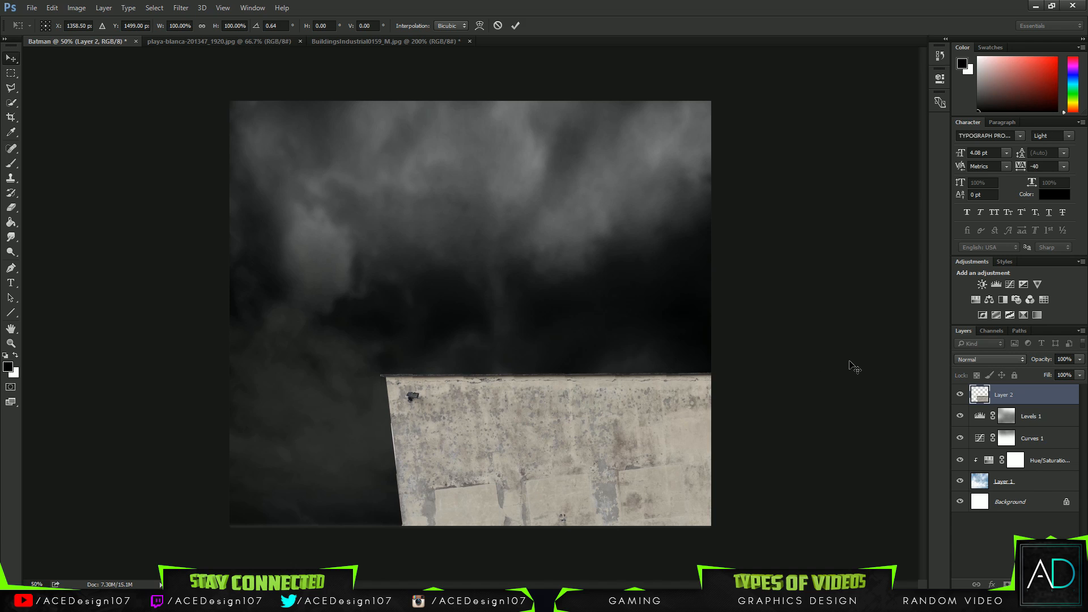
pyautogui.press('Return')
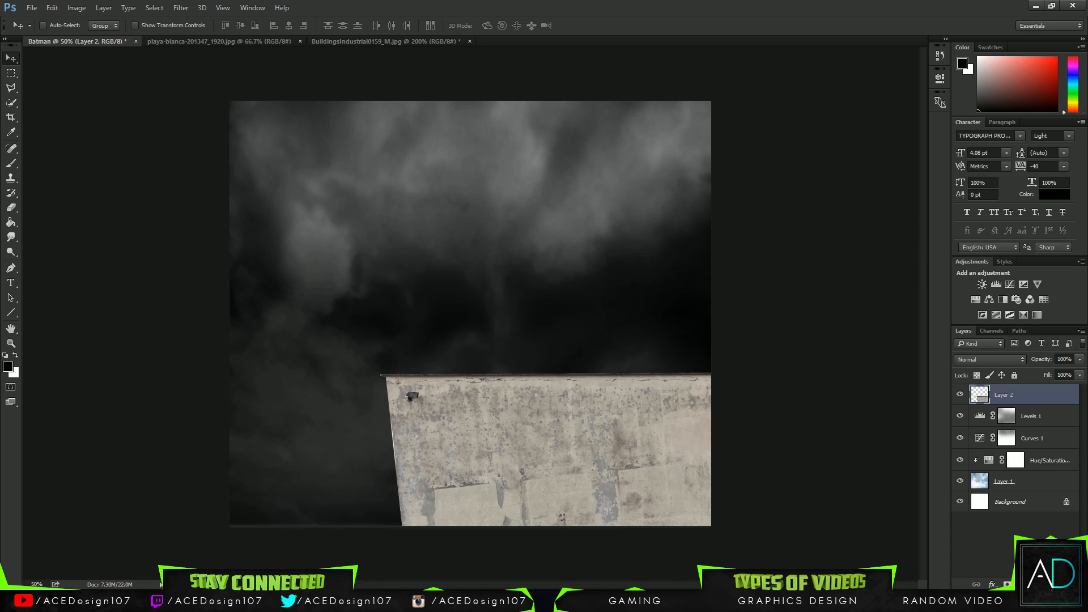
# Add a Hue/Saturation adjustment layer clipped to the wall layer and set its saturation to -100.
pyautogui.click(721, 6)
pyautogui.click(1023, 584)
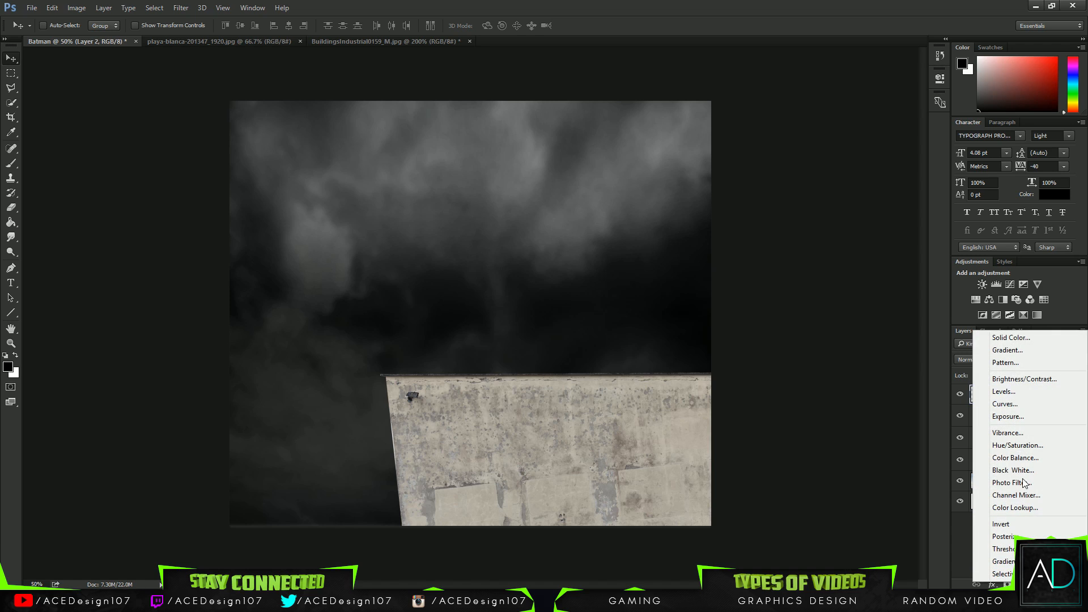
pyautogui.click(1022, 446)
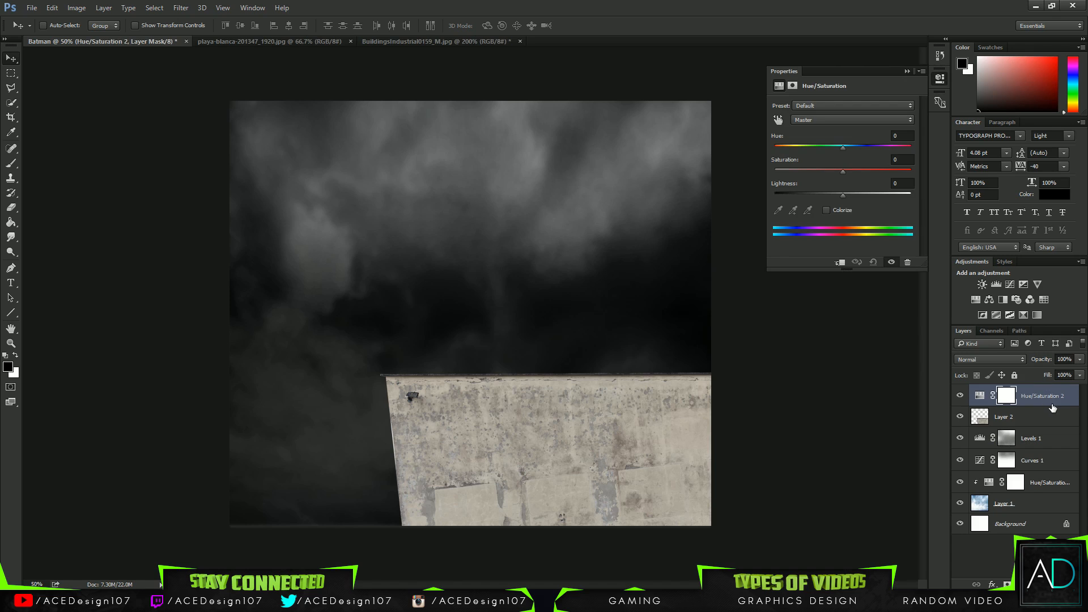
pyautogui.rightClick(1052, 408)
pyautogui.click(907, 279)
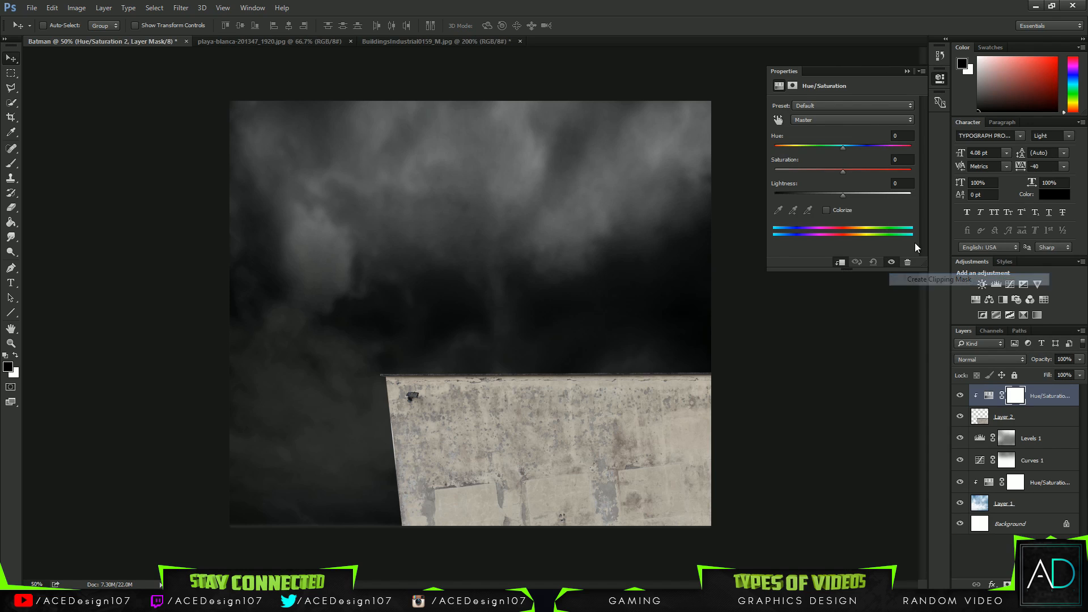
pyautogui.click(906, 160)
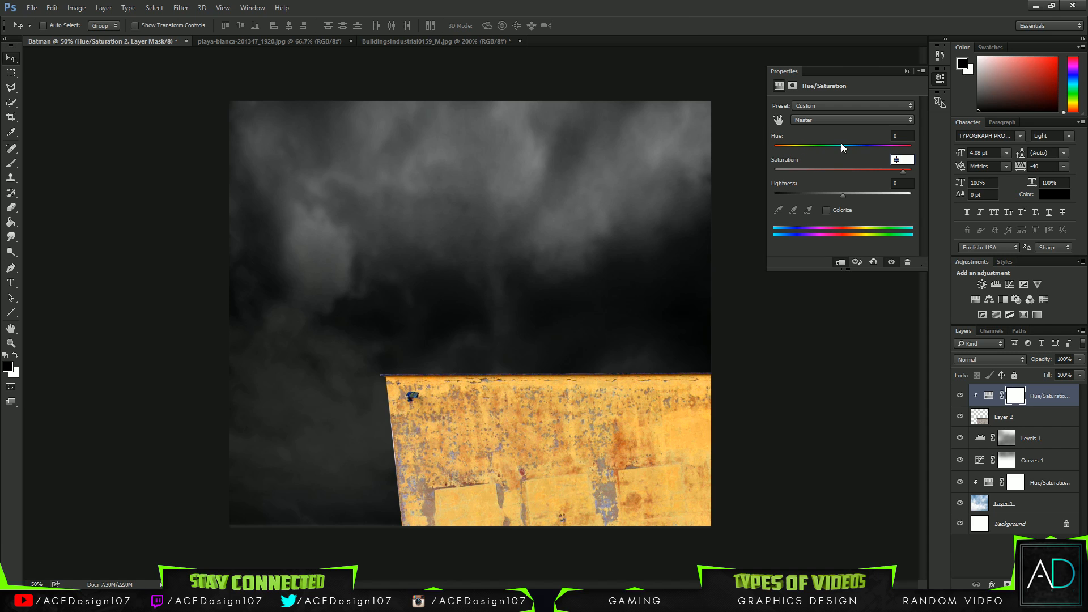
pyautogui.write('-100')
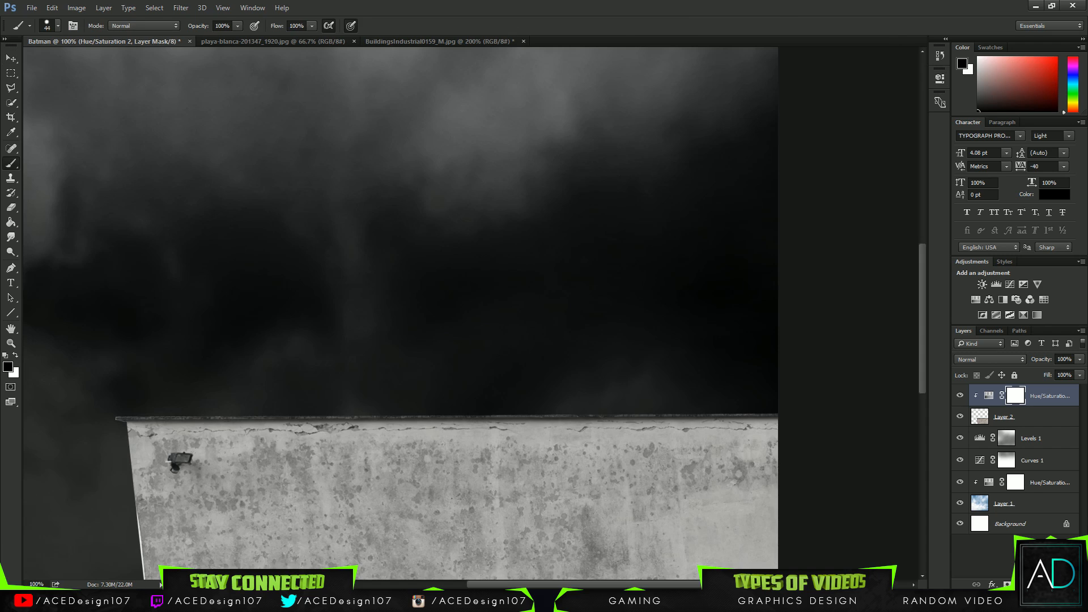
# Add a Curves adjustment layer clipped to the wall and adjust the hardness of the 44 px brush.
pyautogui.click(1020, 584)
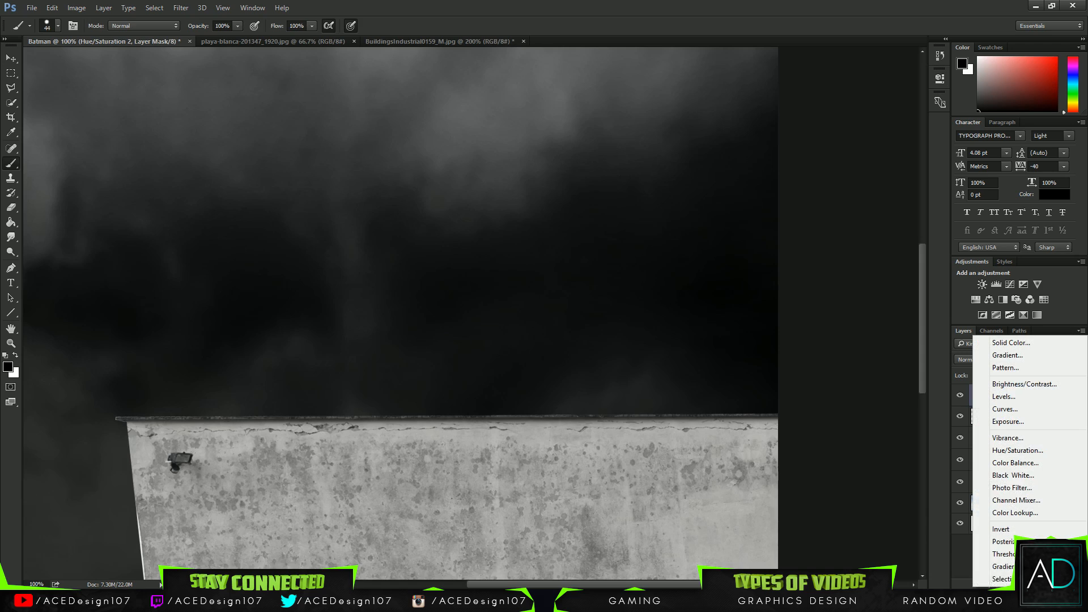
pyautogui.click(1005, 409)
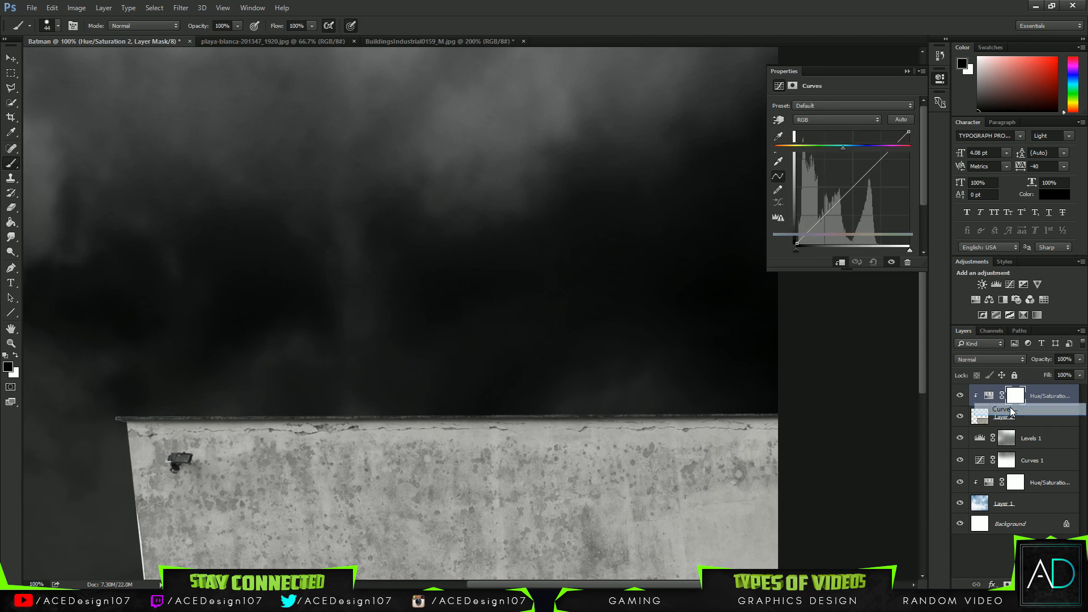
pyautogui.rightClick(1057, 394)
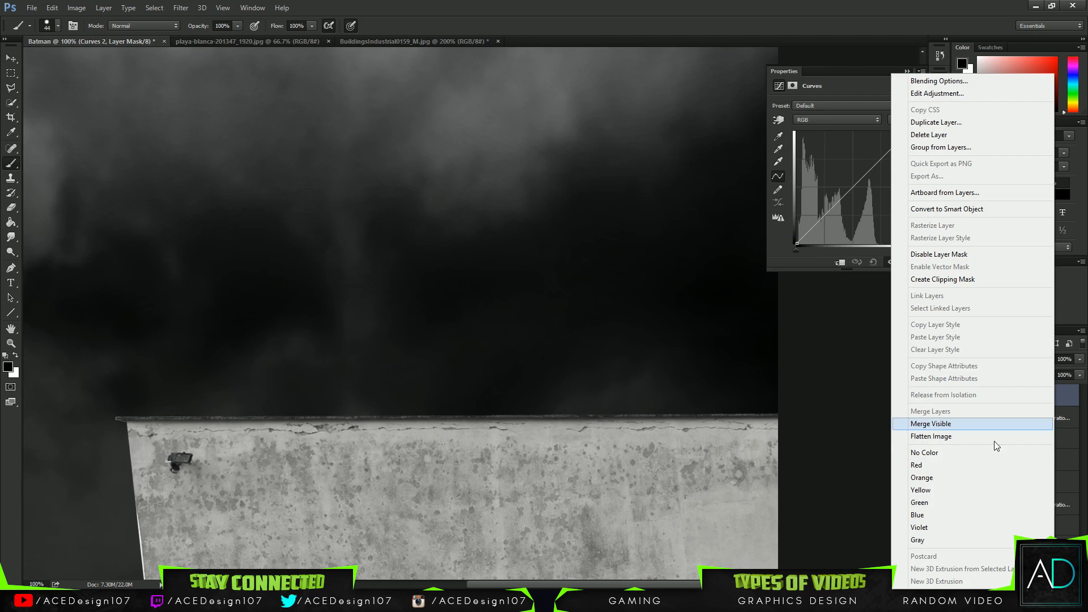
pyautogui.click(954, 279)
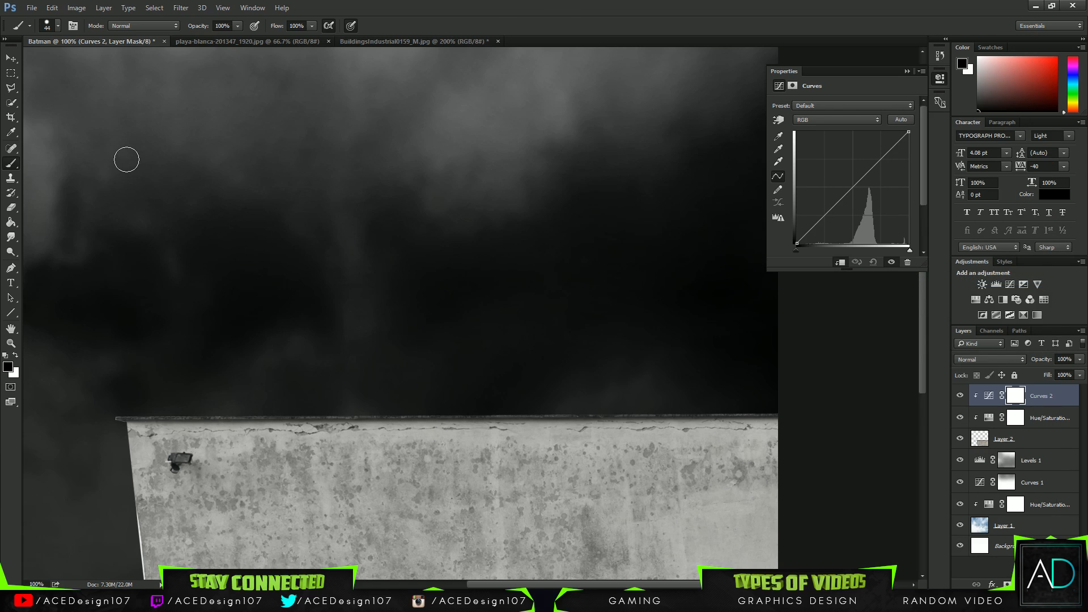
pyautogui.click(58, 26)
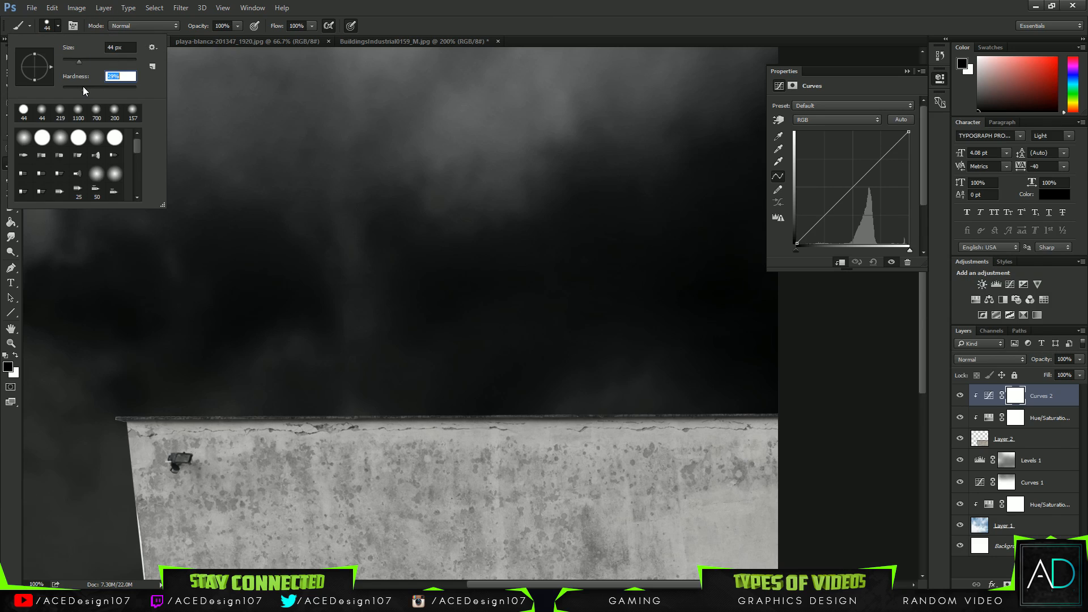
pyautogui.press('Return')
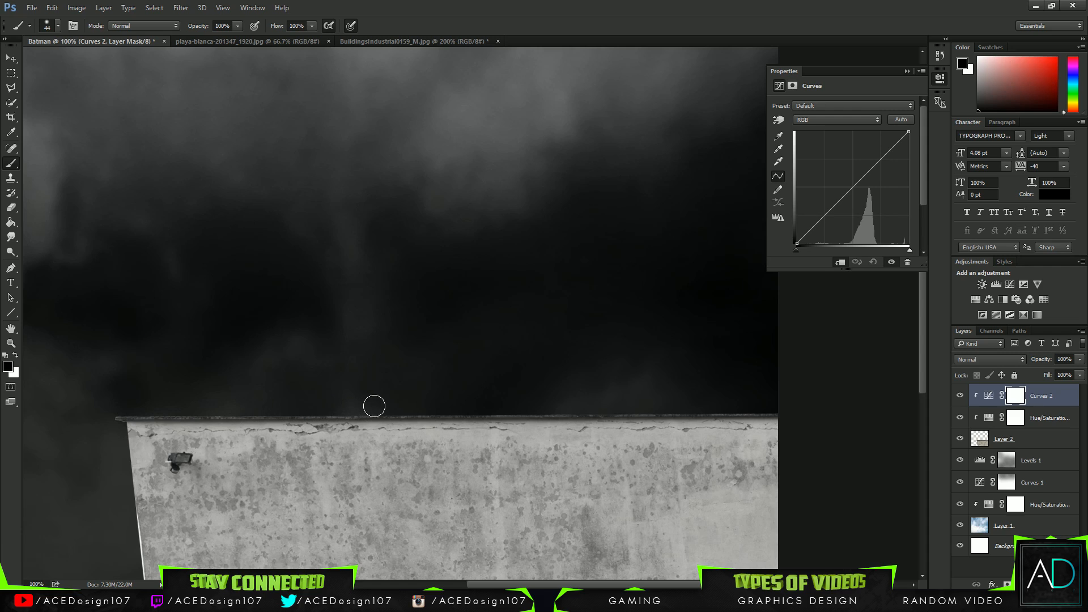
# Paint black on the Curves 2 mask along the roofline, and darken the wall by pulling the curve and its white point down.
pyautogui.moveTo(374, 407); pyautogui.dragTo(802, 408)
pyautogui.moveTo(838, 215); pyautogui.dragTo(869, 231)
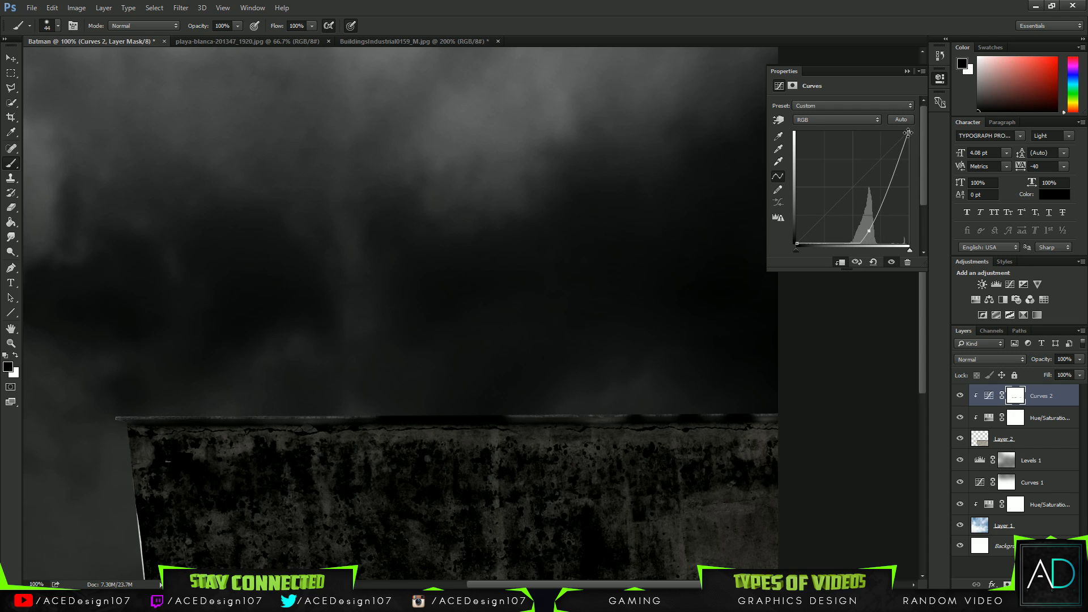
pyautogui.moveTo(907, 133); pyautogui.dragTo(909, 207)
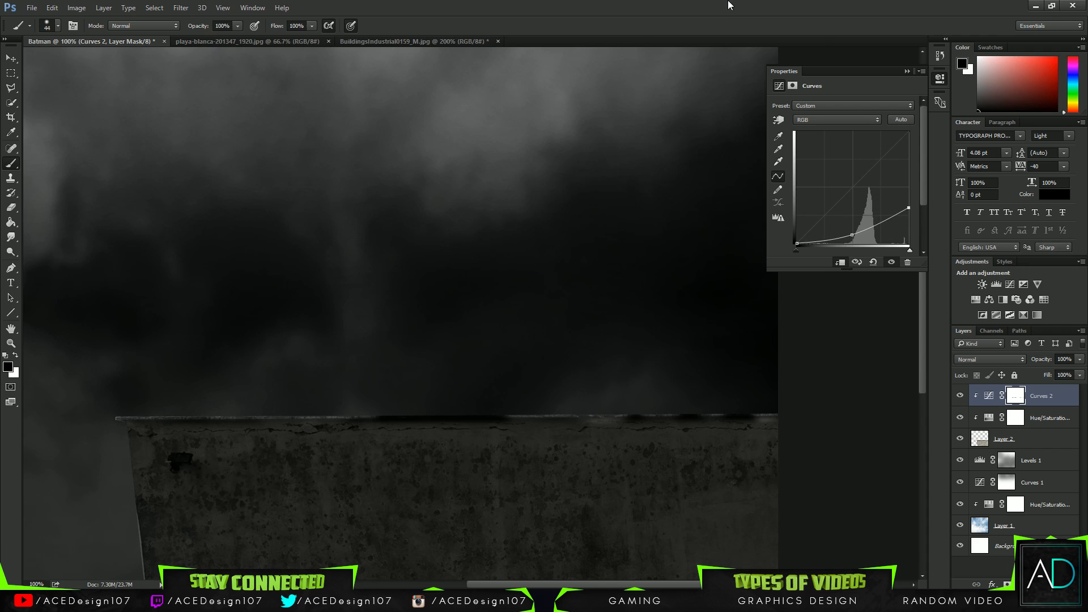
# Try painting white on the Curves 2 mask along the roofline, and undo those strokes.
pyautogui.click(1008, 393)
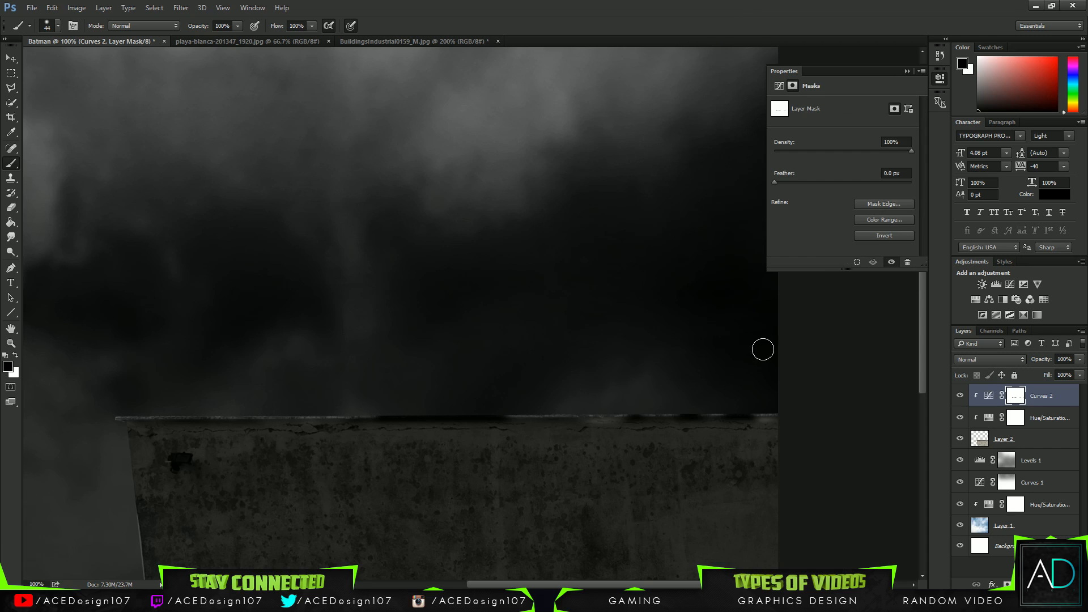
pyautogui.click(17, 355)
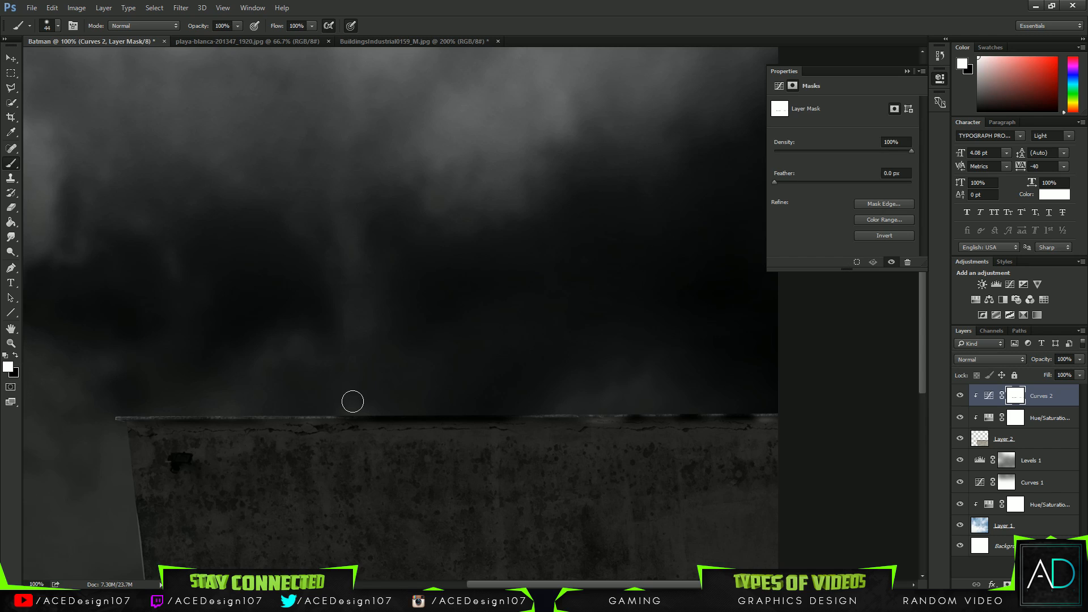
pyautogui.moveTo(209, 405); pyautogui.dragTo(374, 408)
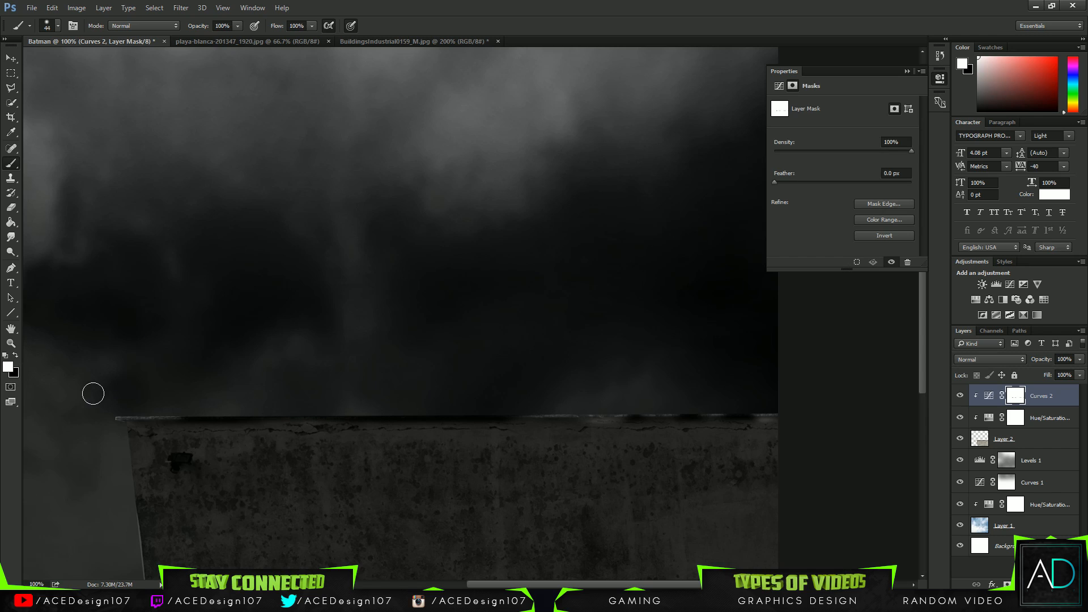
pyautogui.moveTo(111, 406)
pyautogui.mouseDown()
pyautogui.moveTo(194, 413)
pyautogui.moveTo(449, 393)
pyautogui.moveTo(531, 409)
pyautogui.moveTo(716, 408)
pyautogui.moveTo(414, 403)
pyautogui.mouseUp()
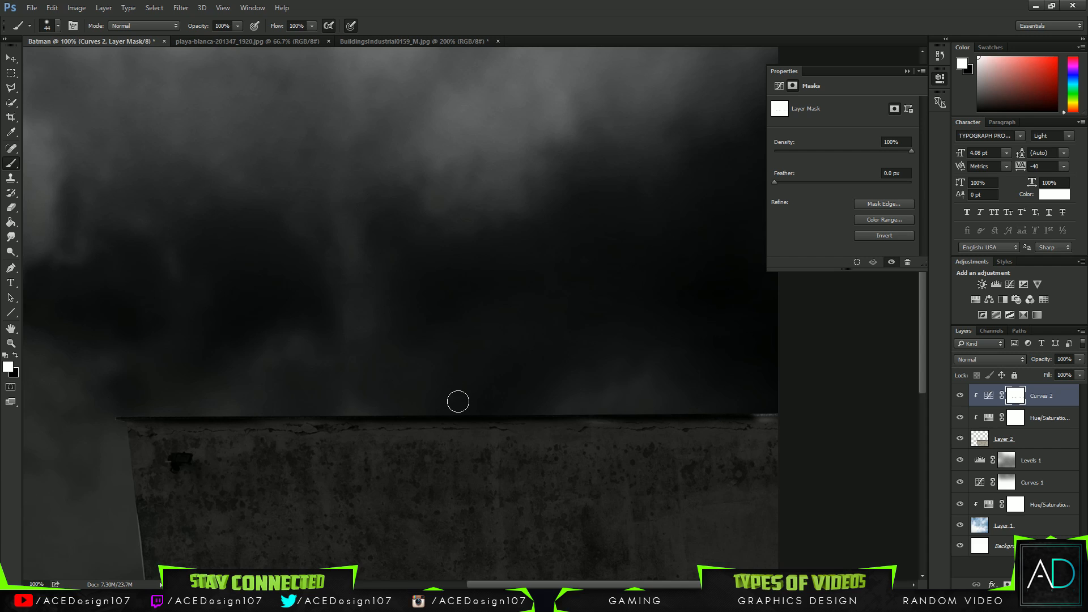
pyautogui.hotkey('ctrl', 'alt', 'z')
pyautogui.hotkey('ctrl', 'alt', 'z')
pyautogui.hotkey('ctrl', 'alt', 'z')
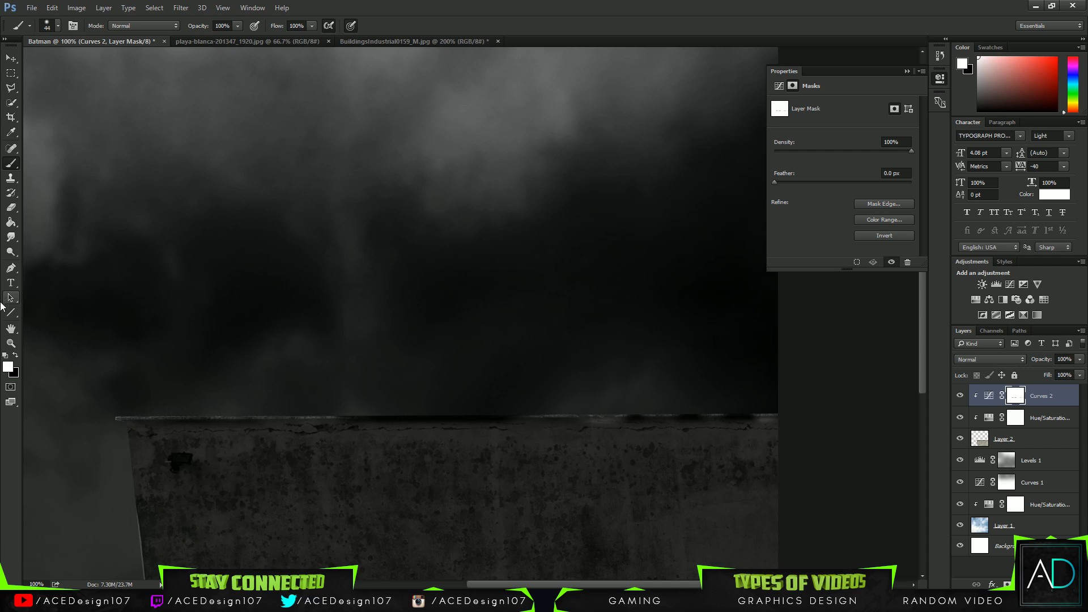
# Paint black on the Curves 2 mask along the roofline, and darken the wall further by lowering the curve's midpoint and white point.
pyautogui.click(16, 354)
pyautogui.moveTo(369, 408)
pyautogui.mouseDown()
pyautogui.moveTo(481, 407)
pyautogui.moveTo(340, 407)
pyautogui.moveTo(745, 404)
pyautogui.mouseUp()
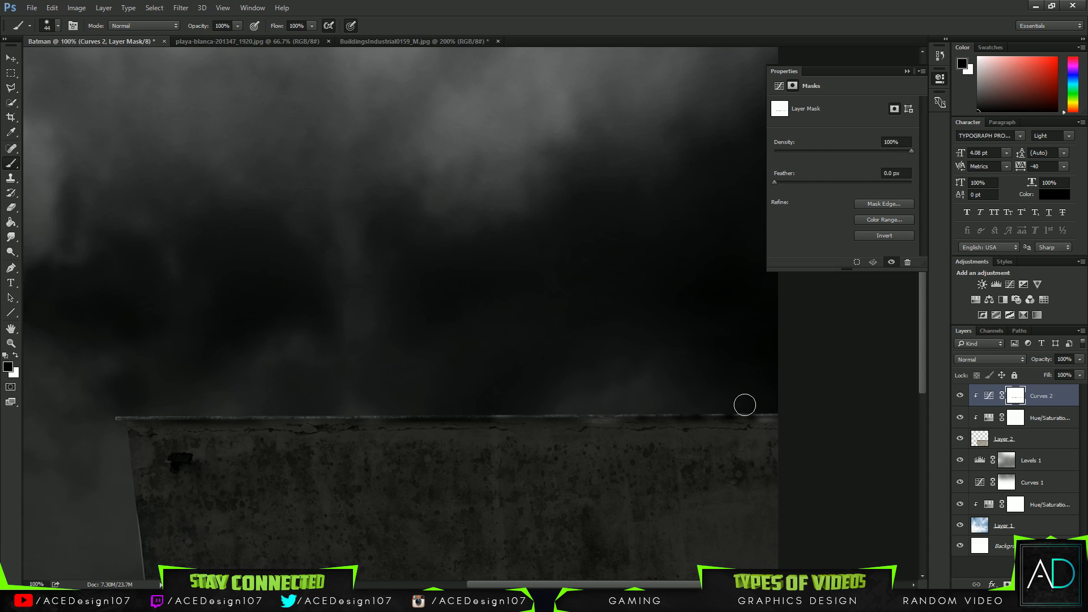
pyautogui.click(988, 396)
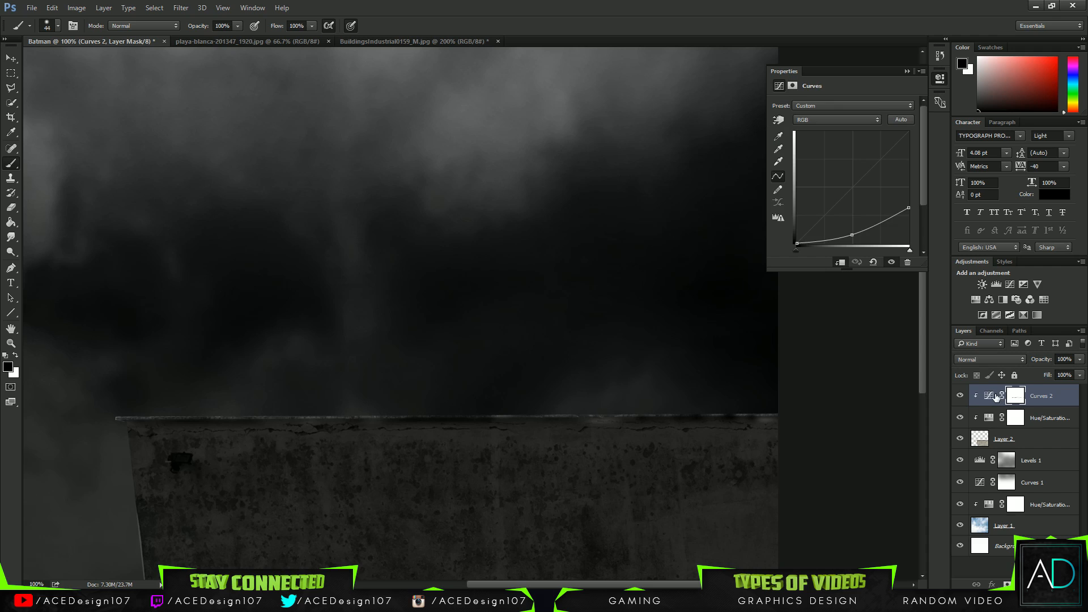
pyautogui.moveTo(851, 234); pyautogui.dragTo(858, 238)
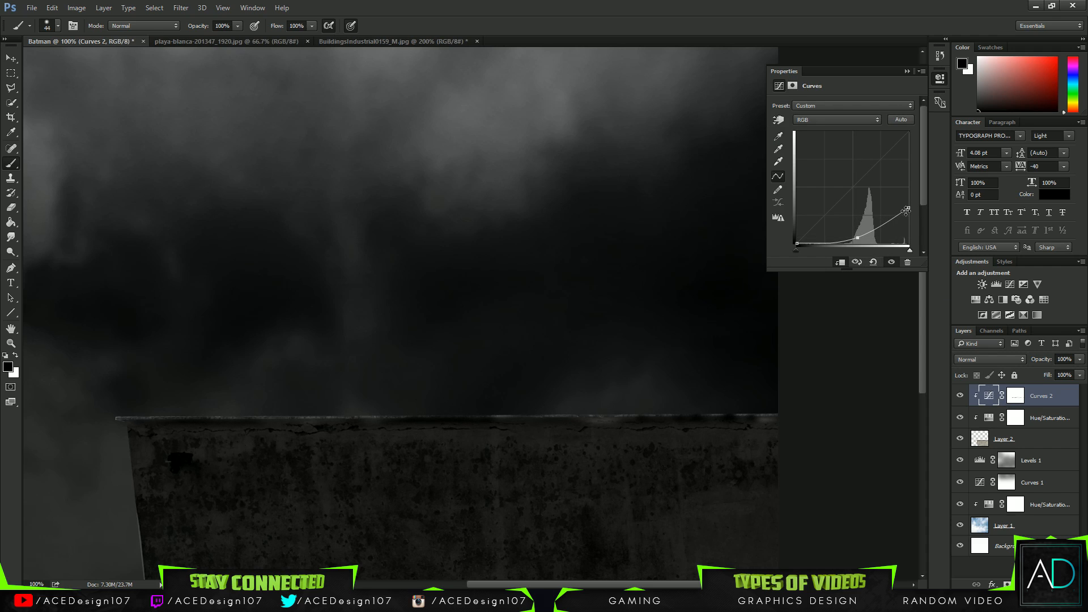
pyautogui.moveTo(906, 211)
pyautogui.mouseDown()
pyautogui.moveTo(907, 199)
pyautogui.moveTo(907, 225)
pyautogui.moveTo(908, 215)
pyautogui.mouseUp()
pyautogui.click(907, 72)
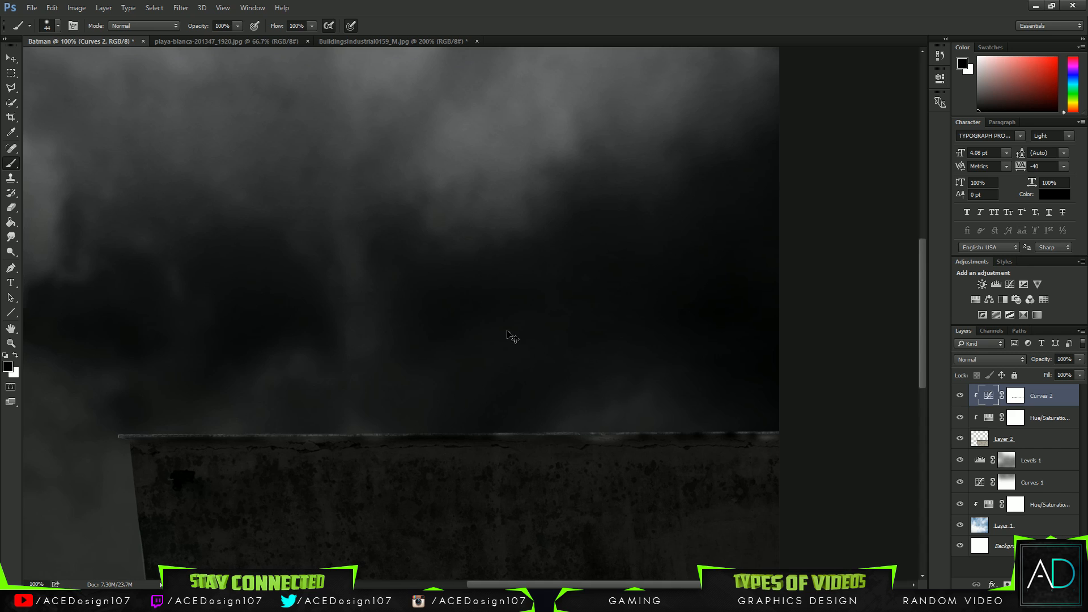
# Reopen the wall's Curves 2 adjustment and fine-tune the midpoint of its curve.
pyautogui.scroll(-1, 511, 335)
pyautogui.scroll(-1, 510, 335)
pyautogui.scroll(1, 507, 330)
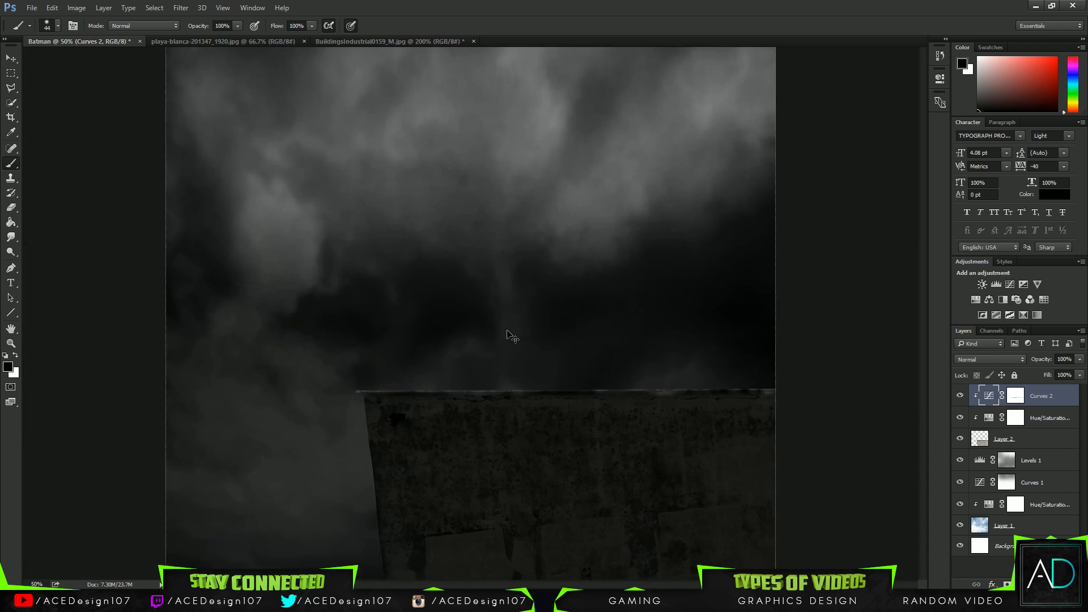
pyautogui.doubleClick(986, 400)
pyautogui.moveTo(861, 238); pyautogui.dragTo(857, 239)
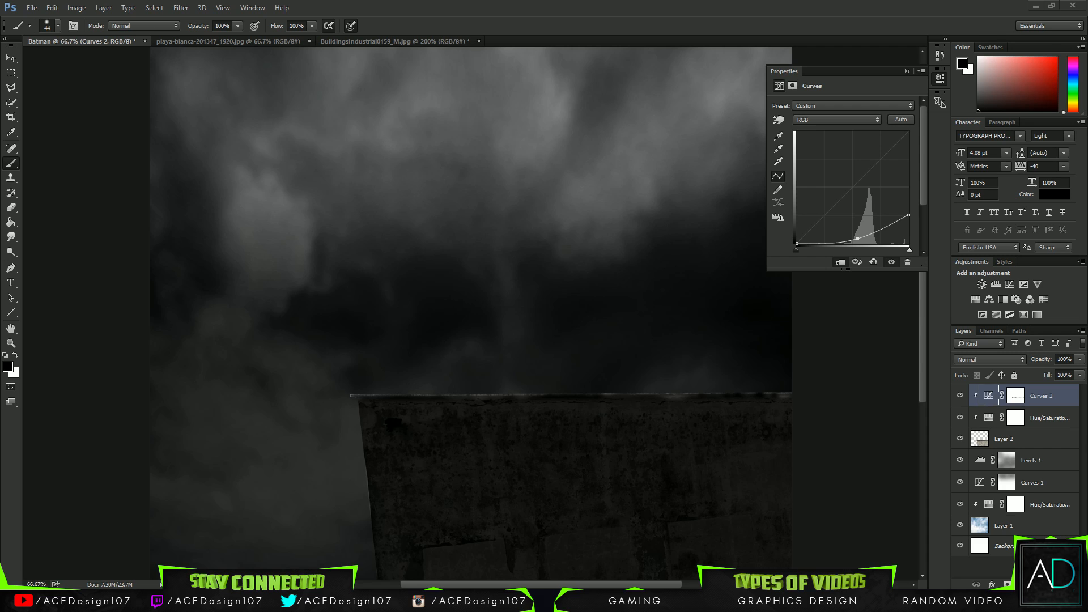
pyautogui.hotkey('ctrl', 'shift', 'alt', 'n')
pyautogui.rightClick(1033, 401)
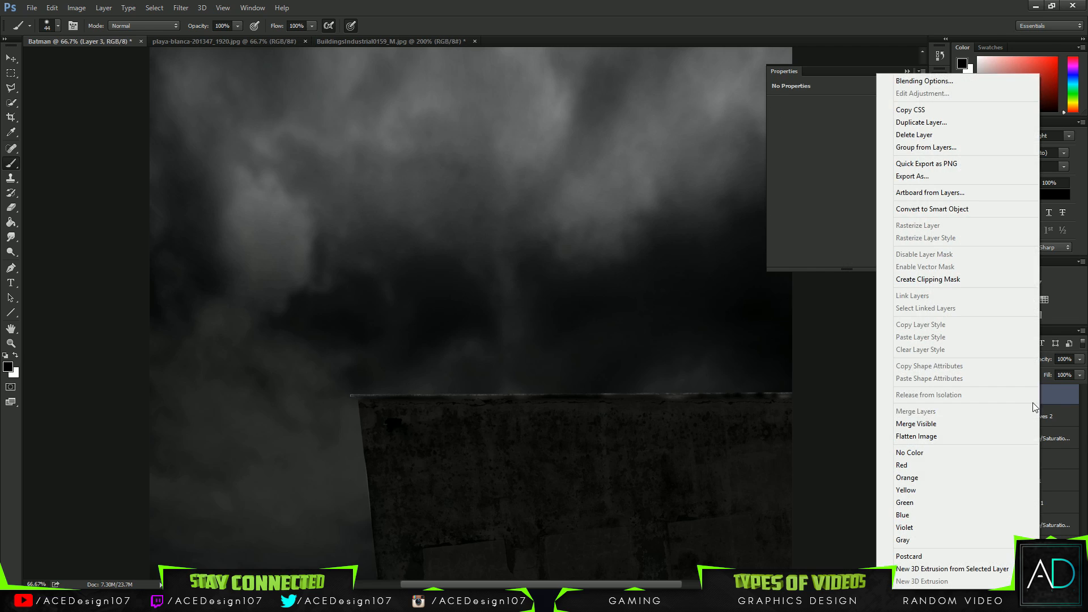
pyautogui.click(928, 279)
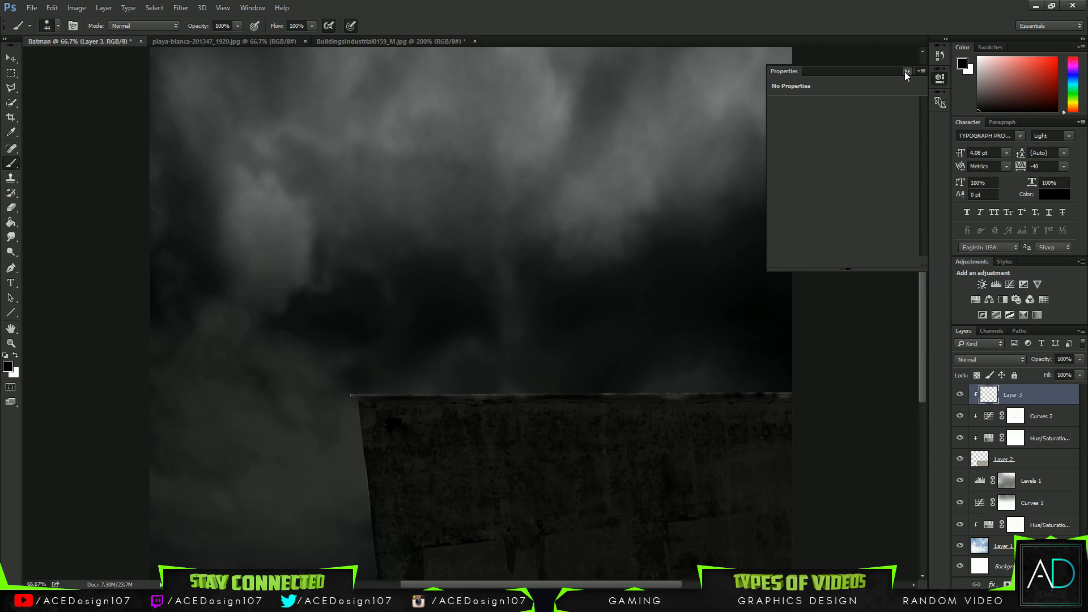
pyautogui.click(905, 71)
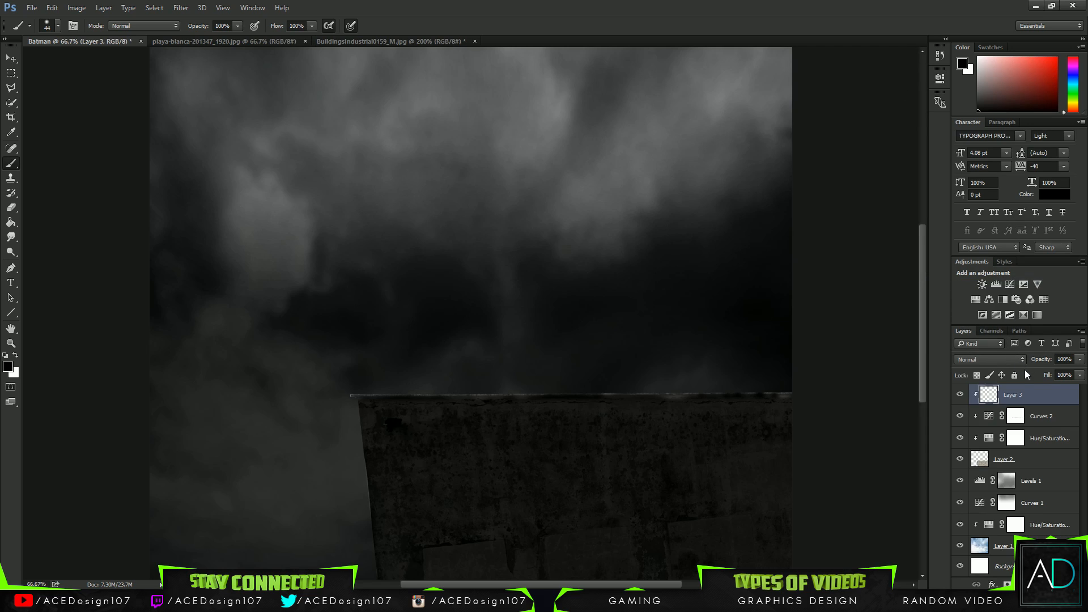
pyautogui.click(991, 359)
pyautogui.click(976, 463)
pyautogui.click(1081, 375)
pyautogui.click(1078, 377)
pyautogui.rightClick(1046, 401)
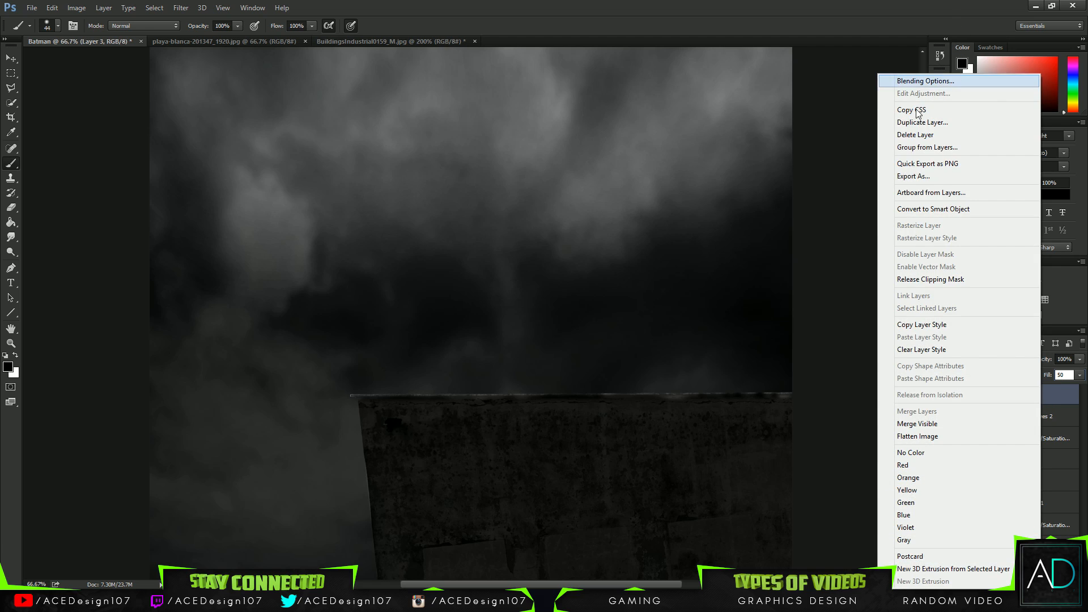
pyautogui.click(1063, 396)
pyautogui.rightClick(1055, 399)
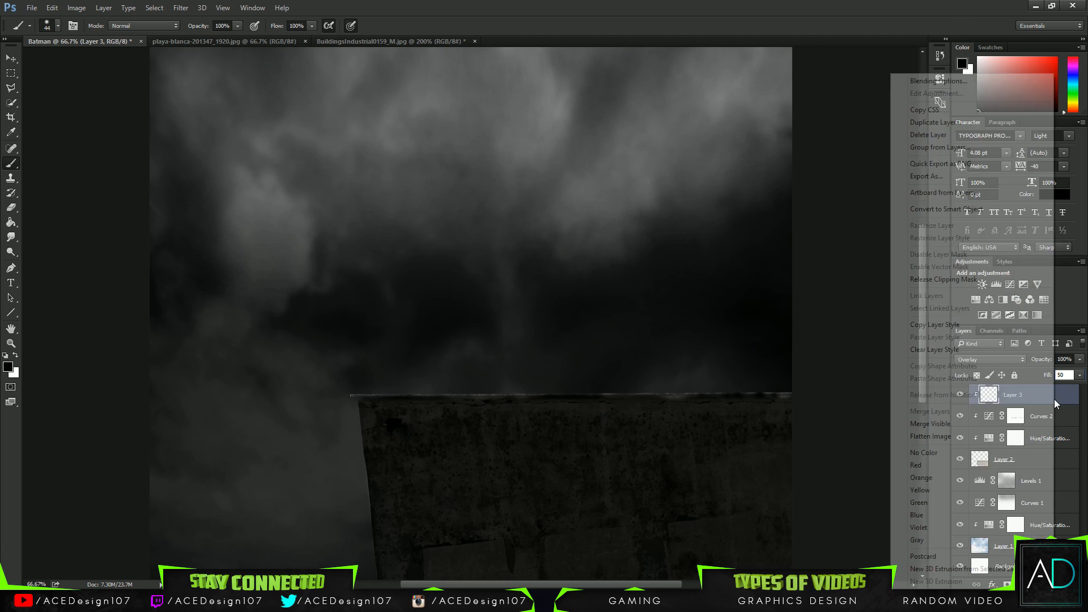
pyautogui.click(1062, 400)
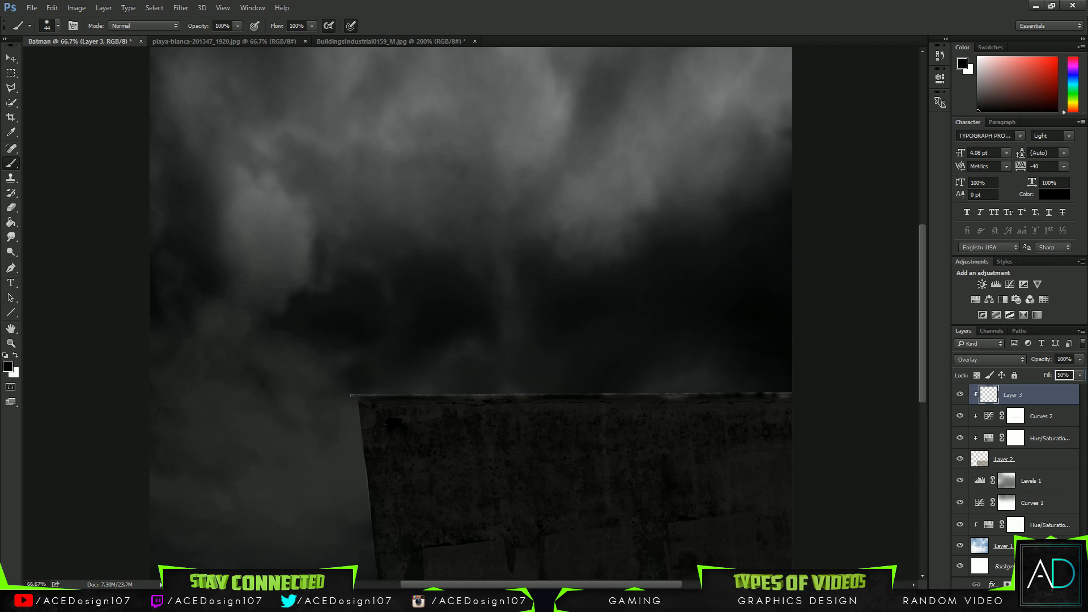
pyautogui.press('Delete')
pyautogui.click(492, 226)
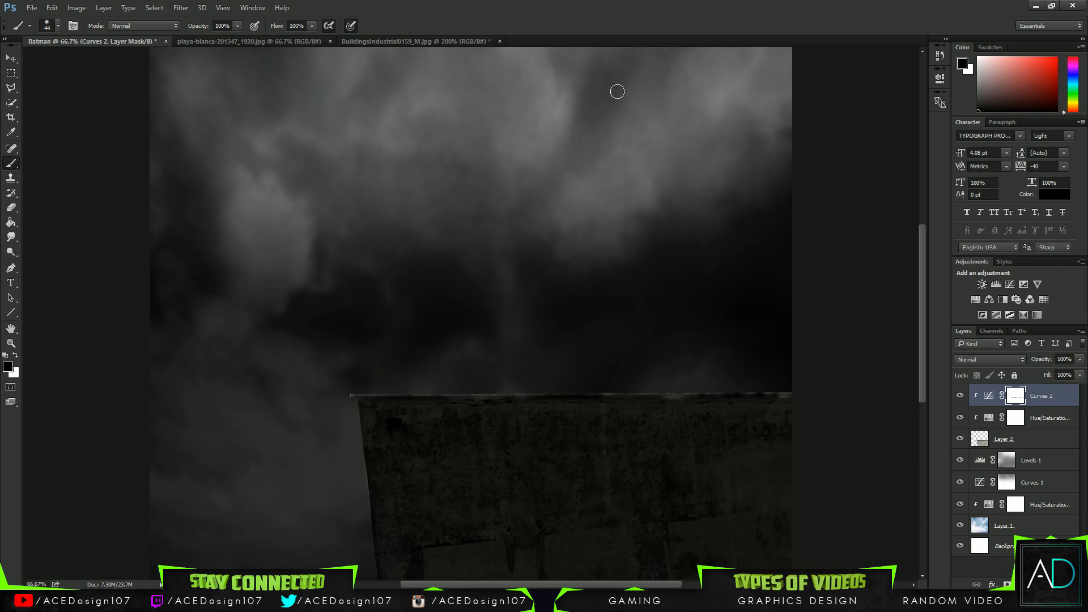
# Create a new layer named Dodge Tool above Curves 2 in Overlay mode, filled with 50% gray.
pyautogui.hotkey('ctrl', 'shift', 'n')
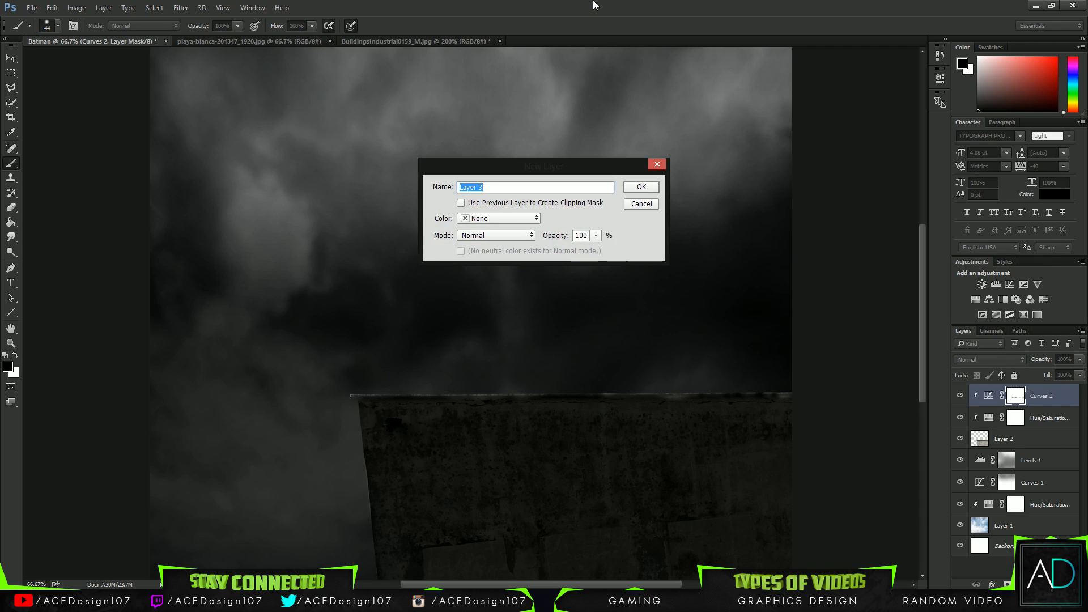
pyautogui.click(495, 221)
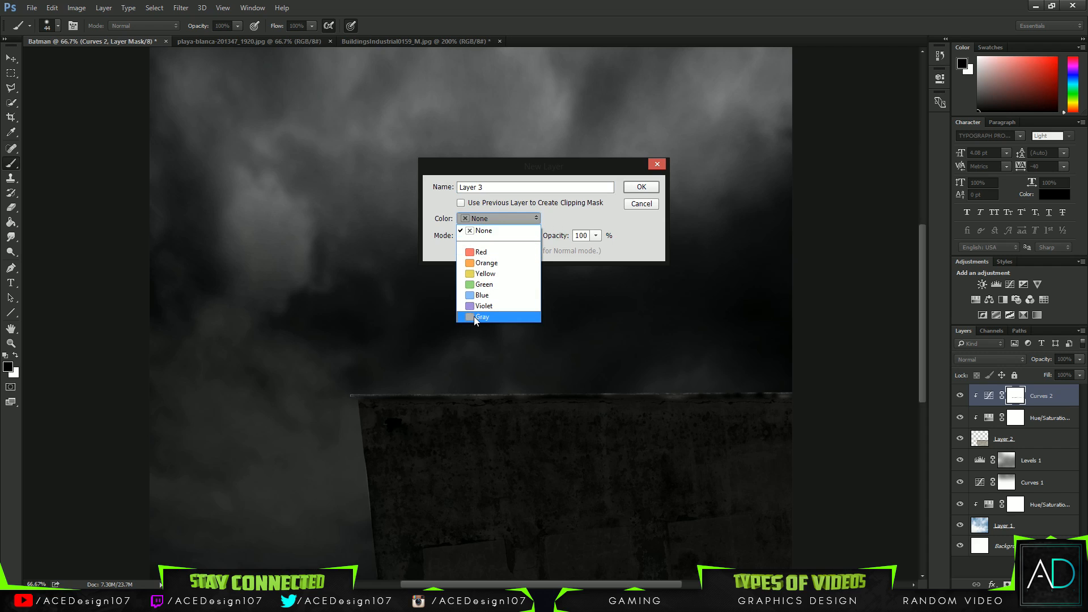
pyautogui.click(483, 232)
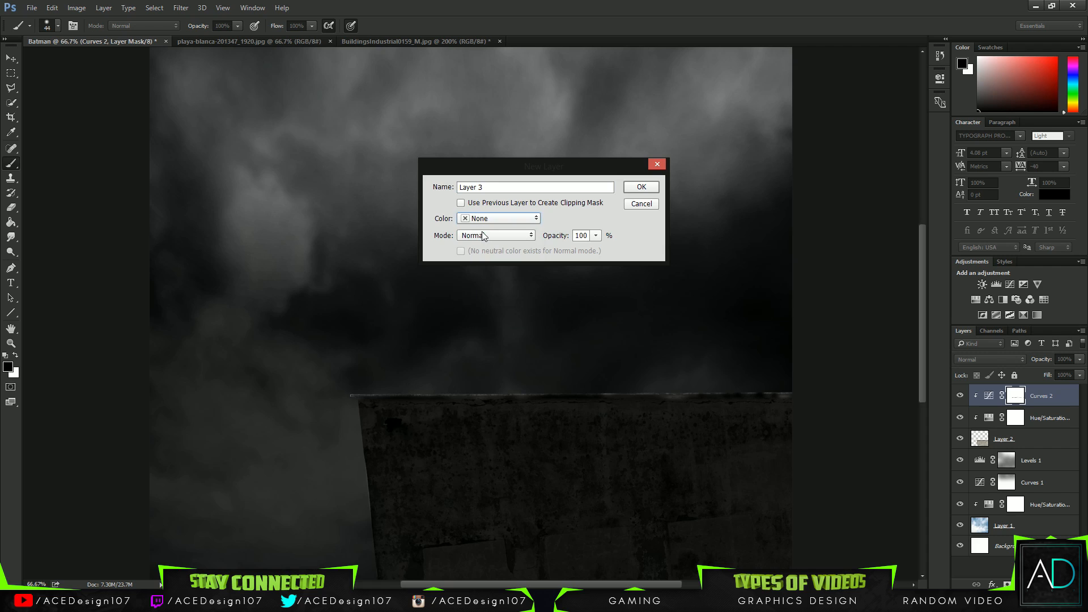
pyautogui.click(477, 238)
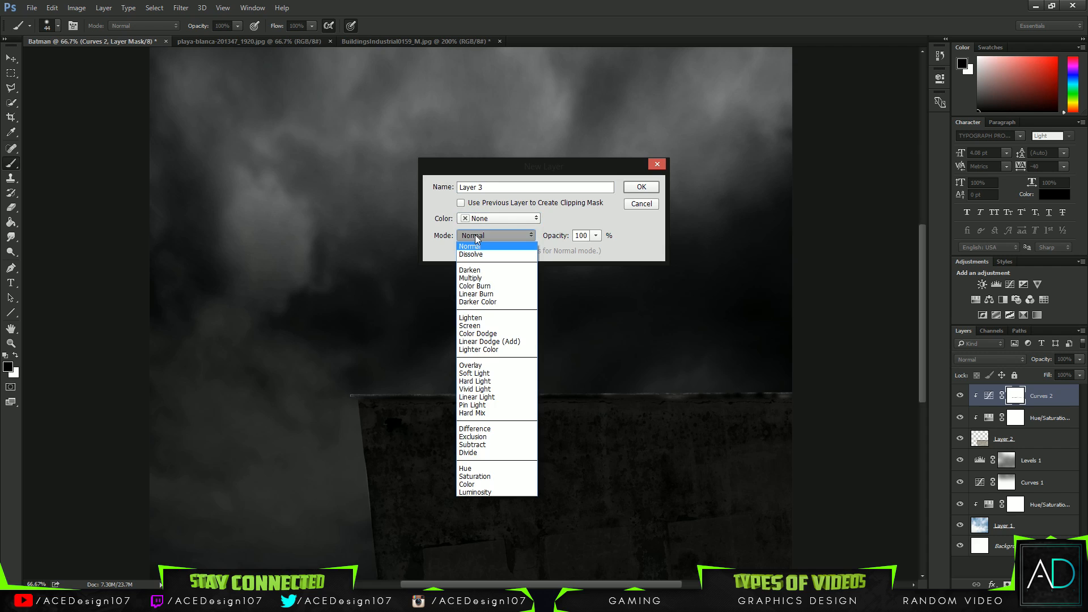
pyautogui.click(473, 366)
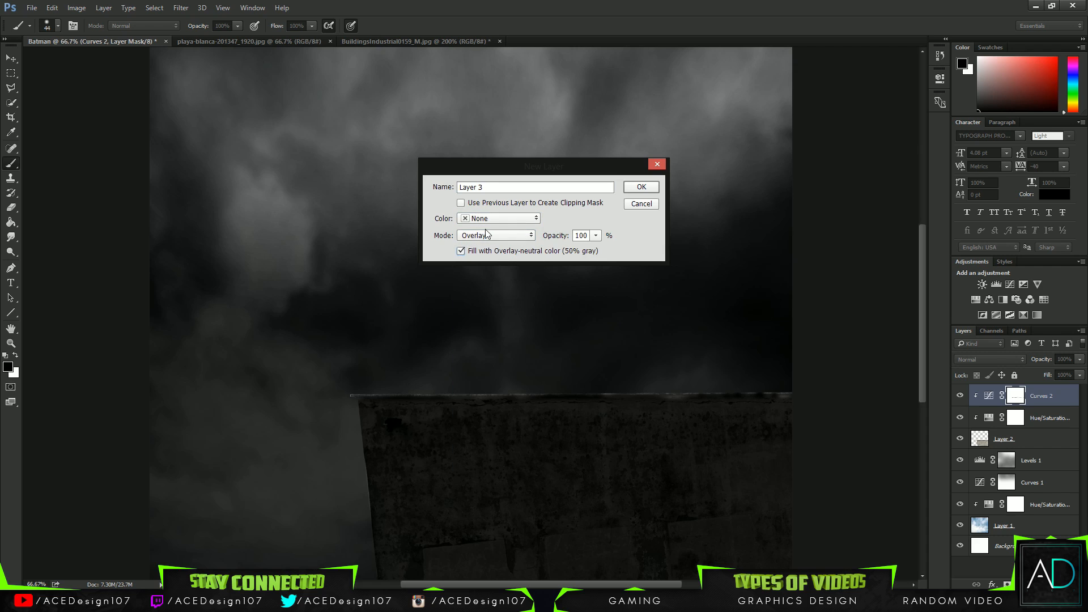
pyautogui.doubleClick(476, 187)
pyautogui.write('Do')
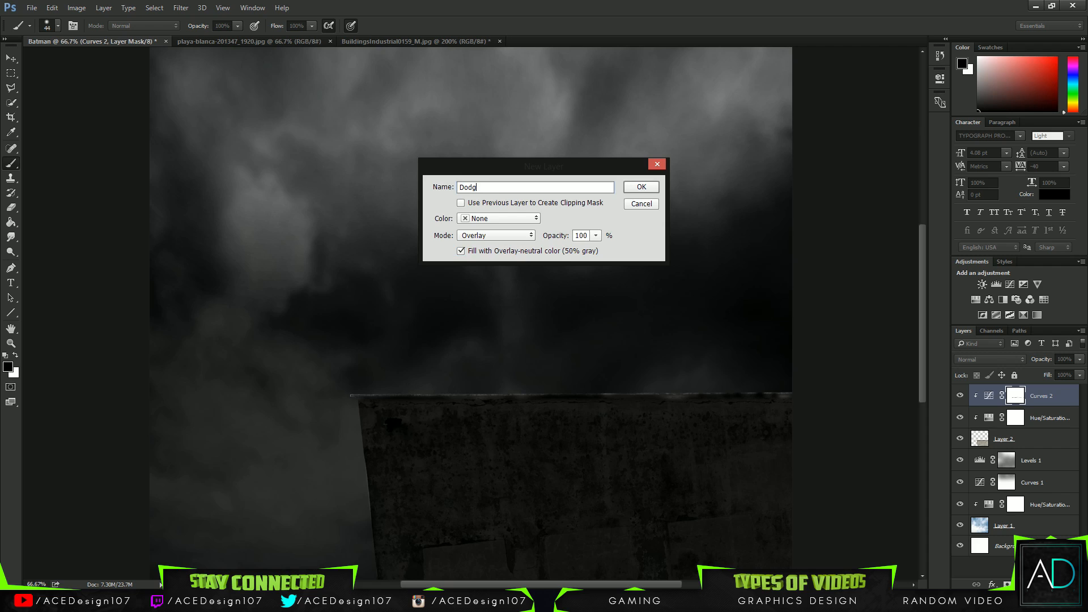
pyautogui.write('dge Tool')
pyautogui.press('Return')
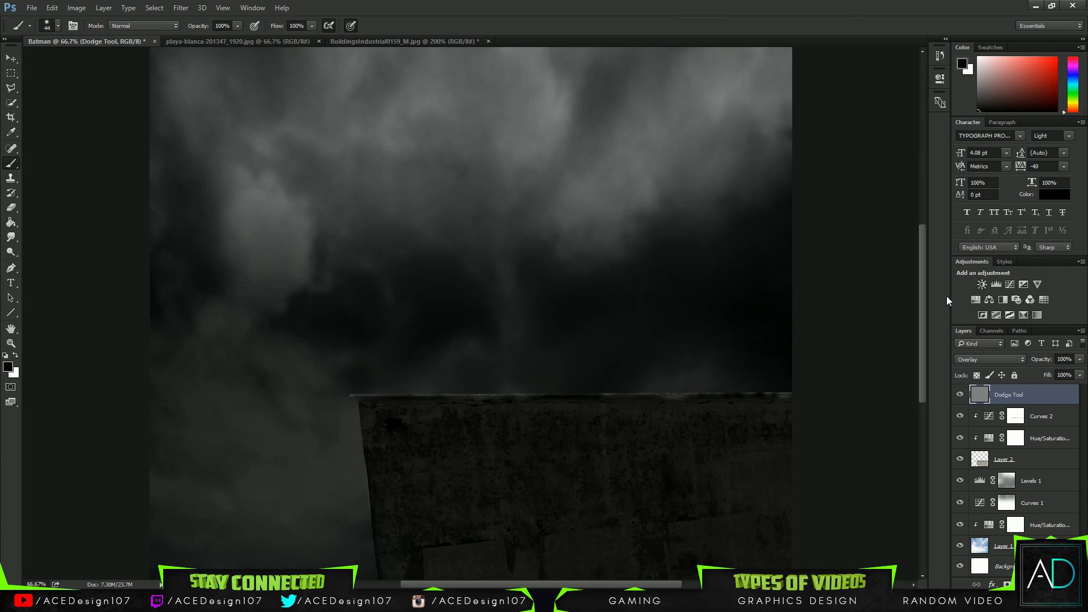
# Set the Dodge tool's exposure to 40% and brighten the left half of the wall's roofline on the Dodge Tool layer.
pyautogui.press('o')
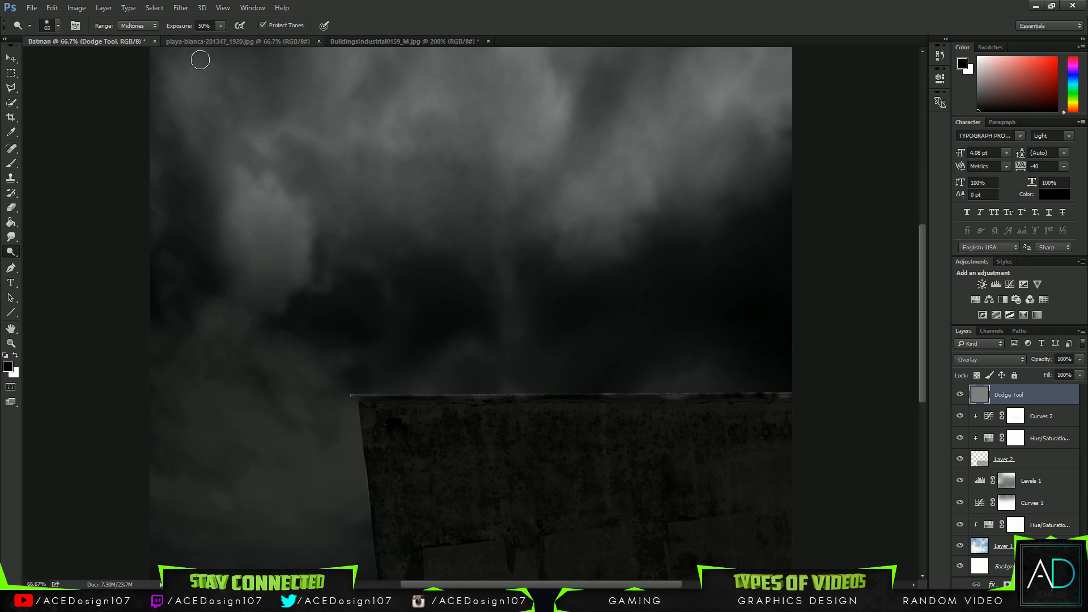
pyautogui.click(201, 26)
pyautogui.write('40')
pyautogui.moveTo(359, 389)
pyautogui.mouseDown()
pyautogui.moveTo(417, 387)
pyautogui.moveTo(341, 389)
pyautogui.moveTo(430, 384)
pyautogui.mouseUp()
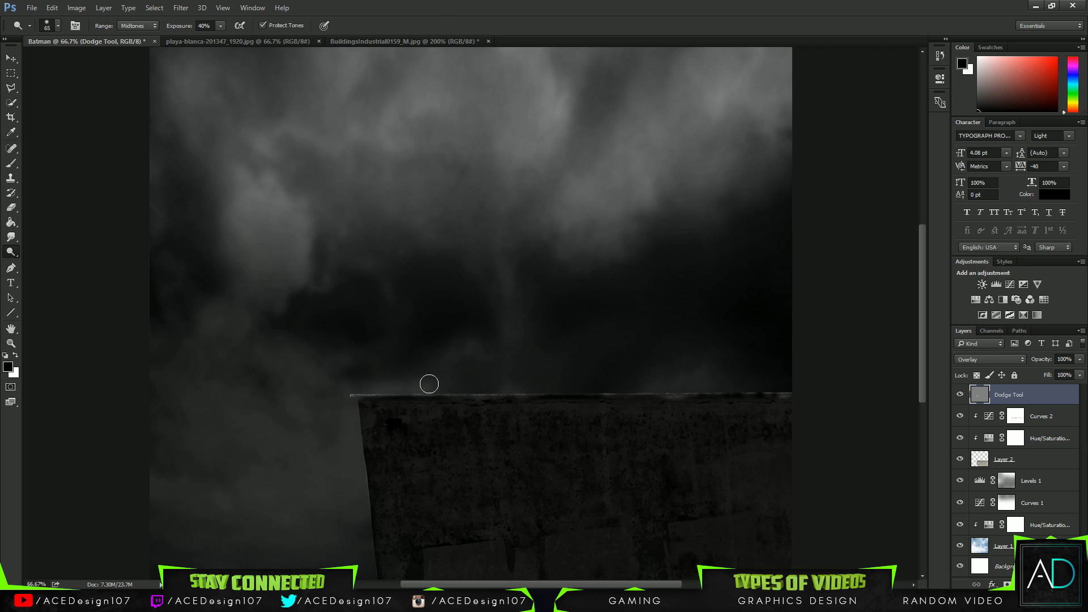
pyautogui.hotkey('ctrl', '+')
pyautogui.hotkey('ctrl', '+')
pyautogui.scroll(-3, 352, 321)
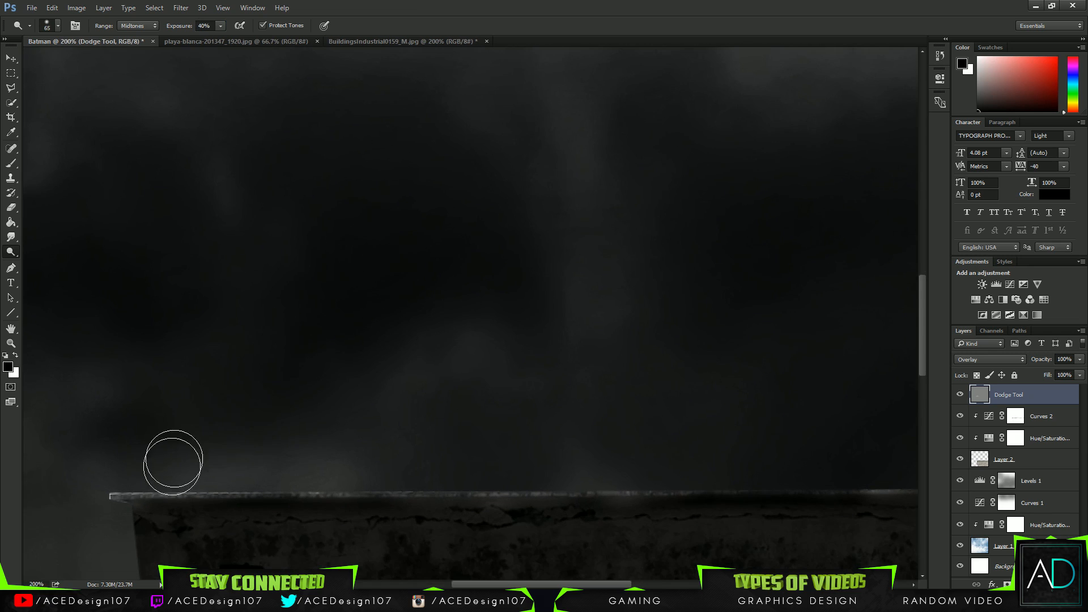
pyautogui.moveTo(145, 438)
pyautogui.mouseDown()
pyautogui.moveTo(128, 420)
pyautogui.moveTo(724, 420)
pyautogui.moveTo(582, 423)
pyautogui.moveTo(849, 409)
pyautogui.moveTo(738, 423)
pyautogui.moveTo(873, 418)
pyautogui.moveTo(510, 433)
pyautogui.moveTo(680, 441)
pyautogui.moveTo(335, 448)
pyautogui.moveTo(160, 426)
pyautogui.moveTo(158, 415)
pyautogui.moveTo(508, 421)
pyautogui.mouseUp()
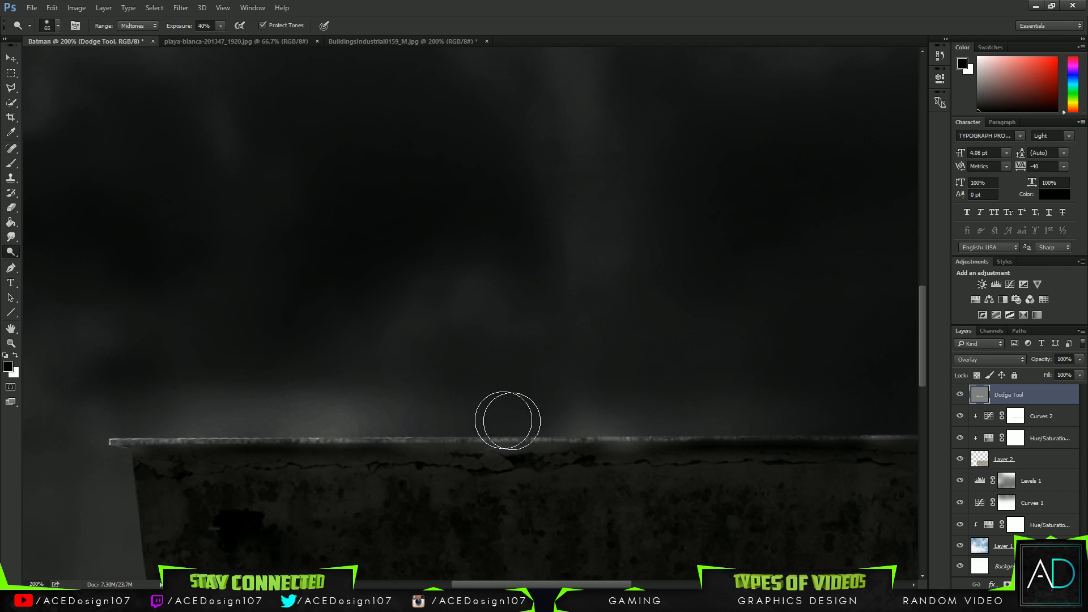
# Dodge the remaining roofline toward the wall's right end, and clip the Dodge Tool layer to the wall.
pyautogui.hscroll(5, 510, 539)
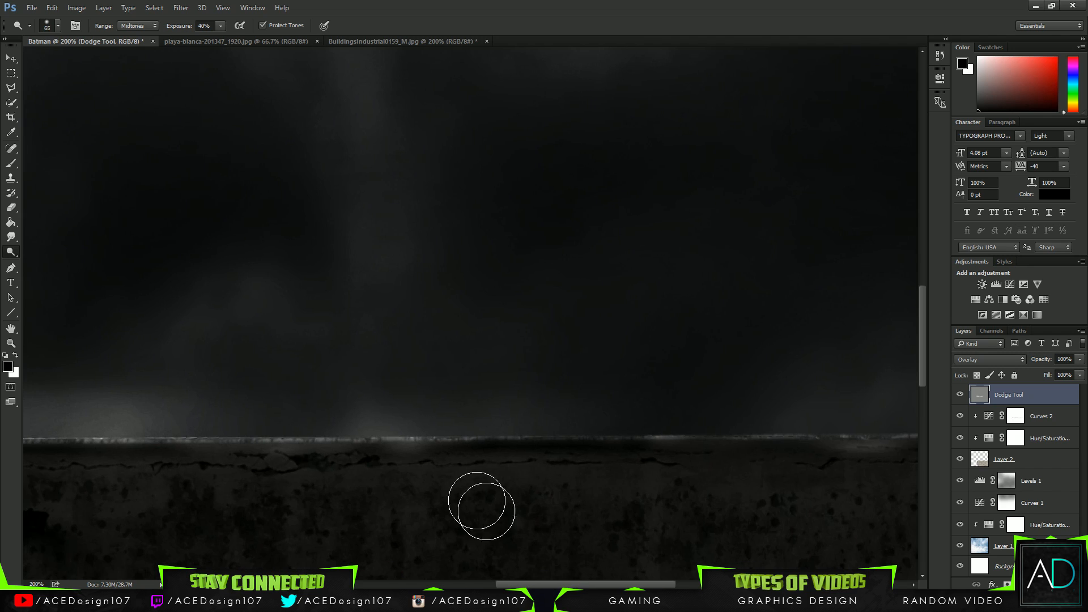
pyautogui.moveTo(545, 426)
pyautogui.mouseDown()
pyautogui.moveTo(206, 413)
pyautogui.moveTo(473, 424)
pyautogui.moveTo(690, 392)
pyautogui.moveTo(697, 408)
pyautogui.moveTo(762, 410)
pyautogui.moveTo(704, 424)
pyautogui.moveTo(689, 410)
pyautogui.moveTo(629, 411)
pyautogui.moveTo(753, 410)
pyautogui.moveTo(716, 417)
pyautogui.mouseUp()
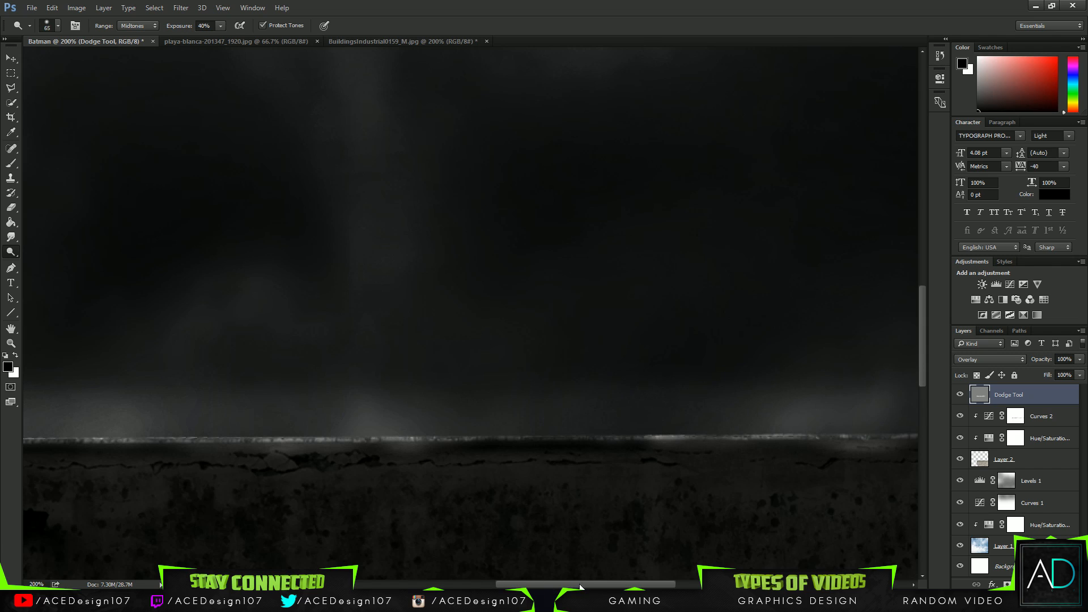
pyautogui.moveTo(579, 584); pyautogui.dragTo(631, 582)
pyautogui.moveTo(730, 437)
pyautogui.mouseDown()
pyautogui.moveTo(691, 414)
pyautogui.moveTo(822, 419)
pyautogui.moveTo(782, 406)
pyautogui.mouseUp()
pyautogui.rightClick(1064, 400)
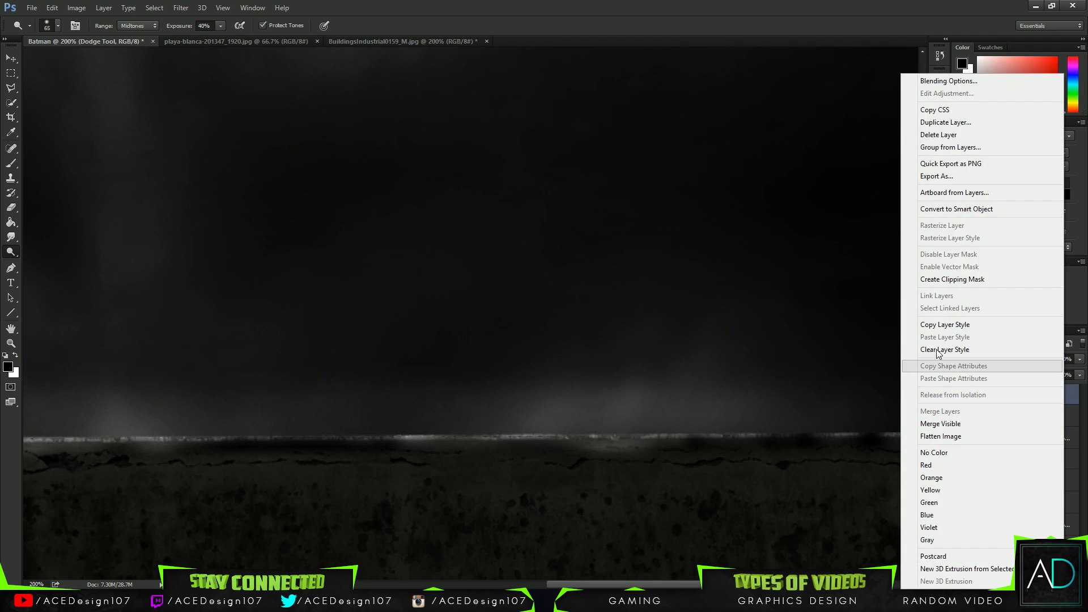
pyautogui.click(952, 279)
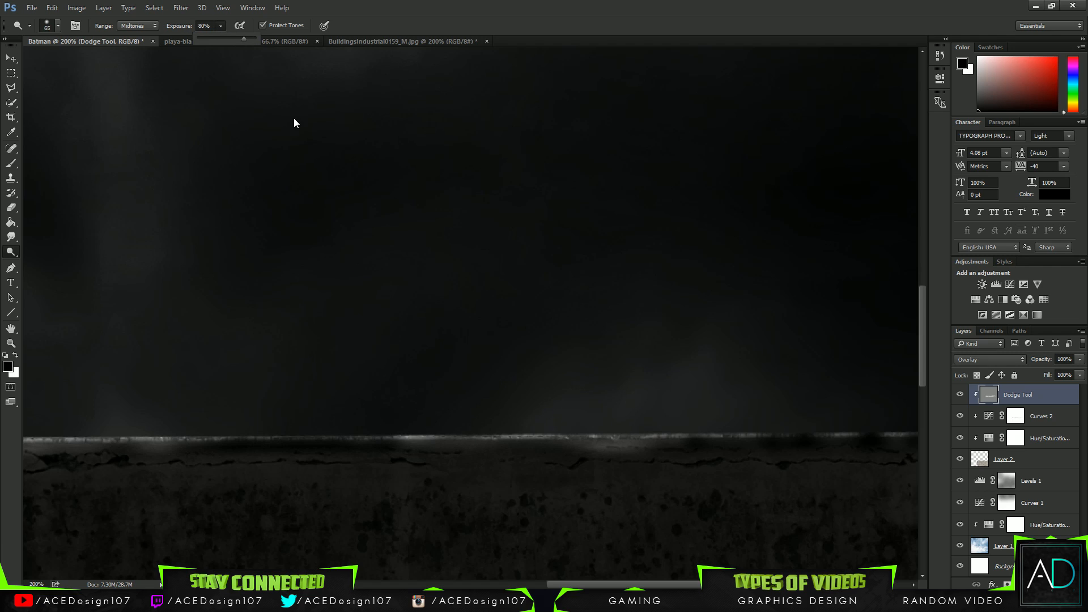
# Set the Dodge tool's exposure to 80% and dodge the far right end of the wall's roofline.
pyautogui.click(445, 416)
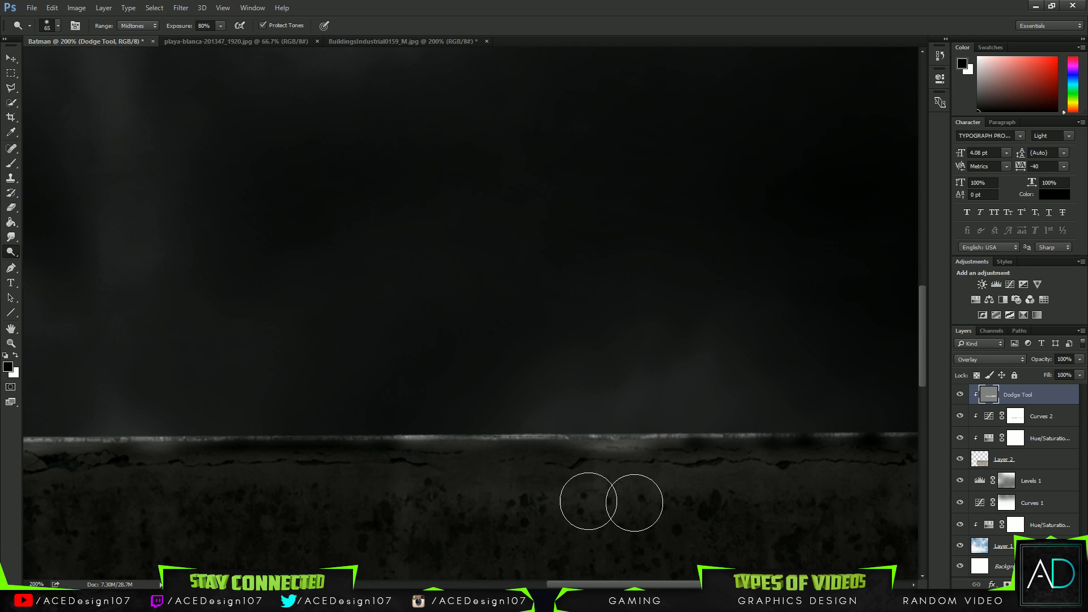
pyautogui.moveTo(676, 581); pyautogui.dragTo(704, 582)
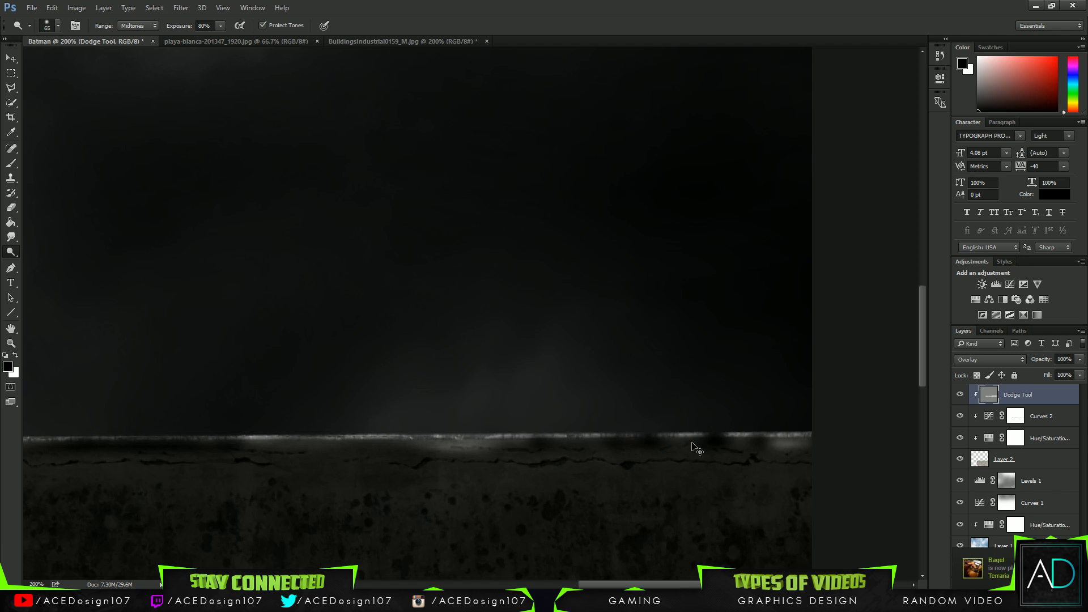
pyautogui.hotkey('ctrl', '-')
pyautogui.hotkey('ctrl', '-')
pyautogui.hotkey('ctrl', '-')
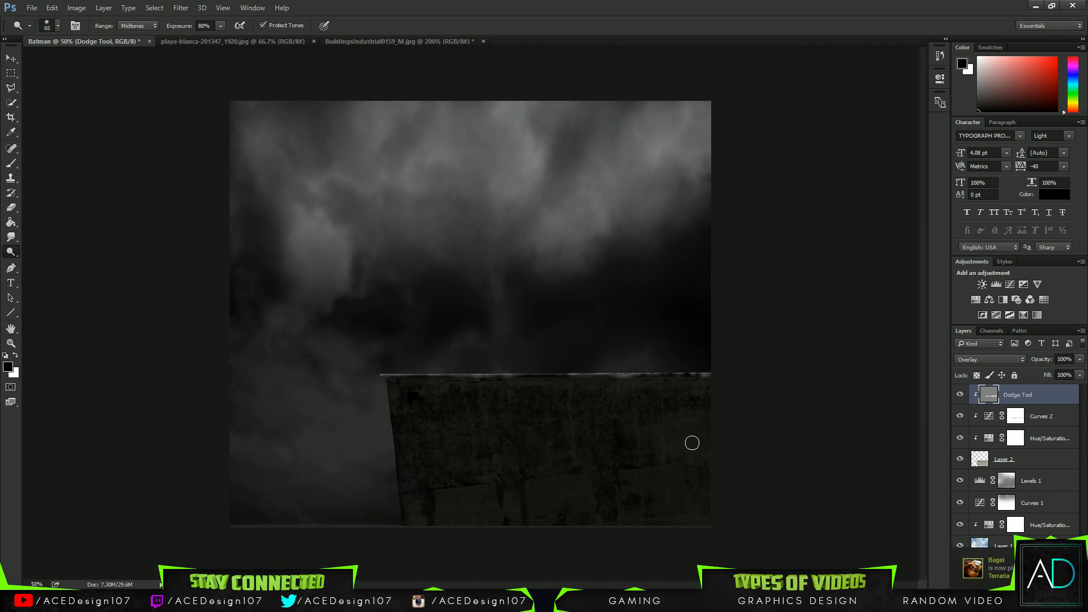
pyautogui.hotkey('ctrl', '+')
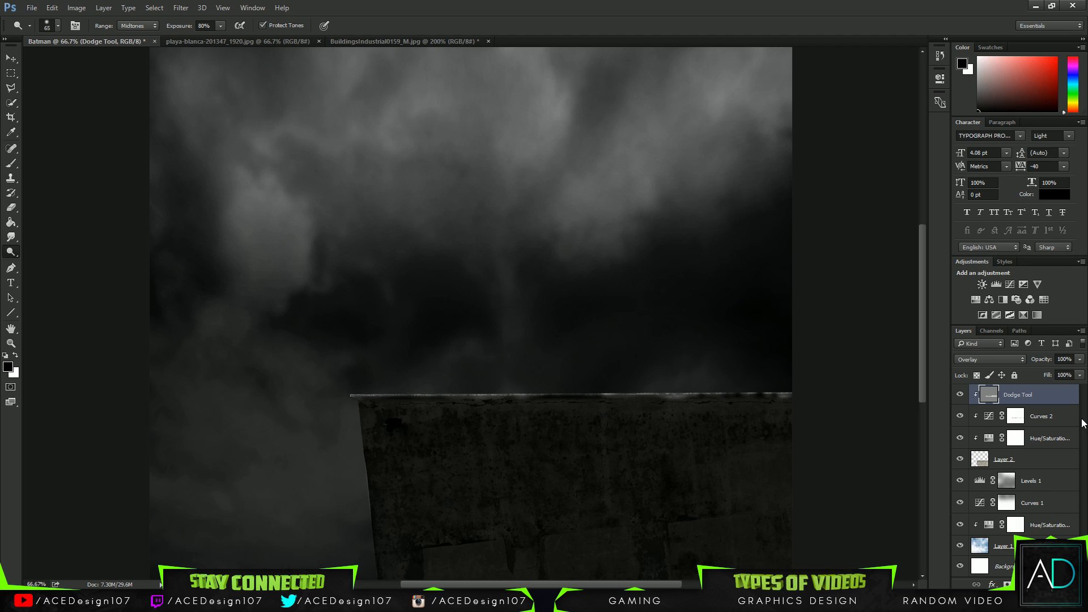
# Select the Curves 2 layer mask and switch the foreground color to white.
pyautogui.click(1053, 418)
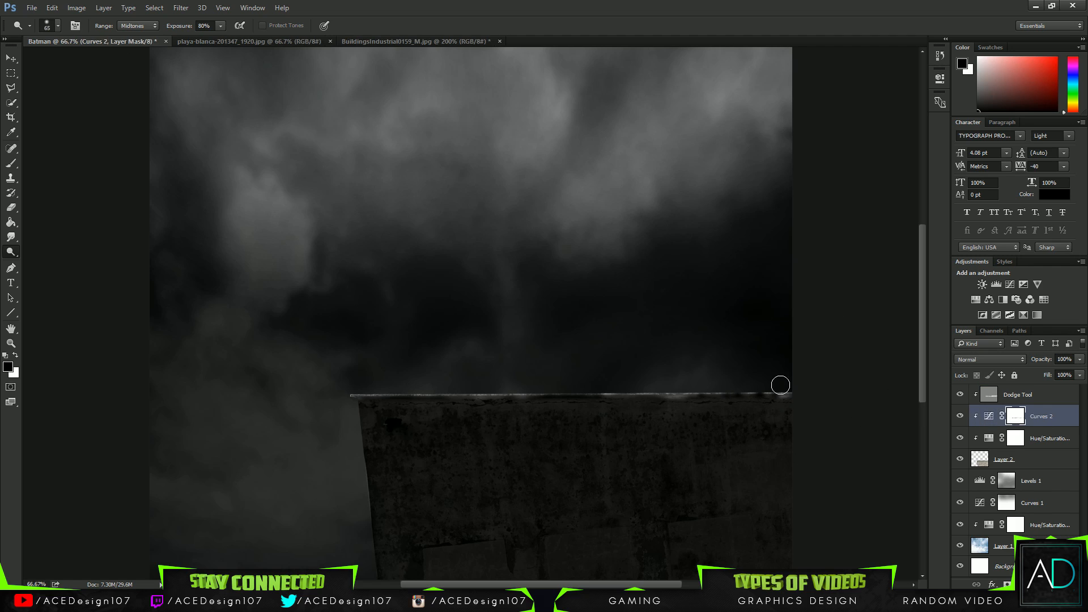
pyautogui.click(16, 356)
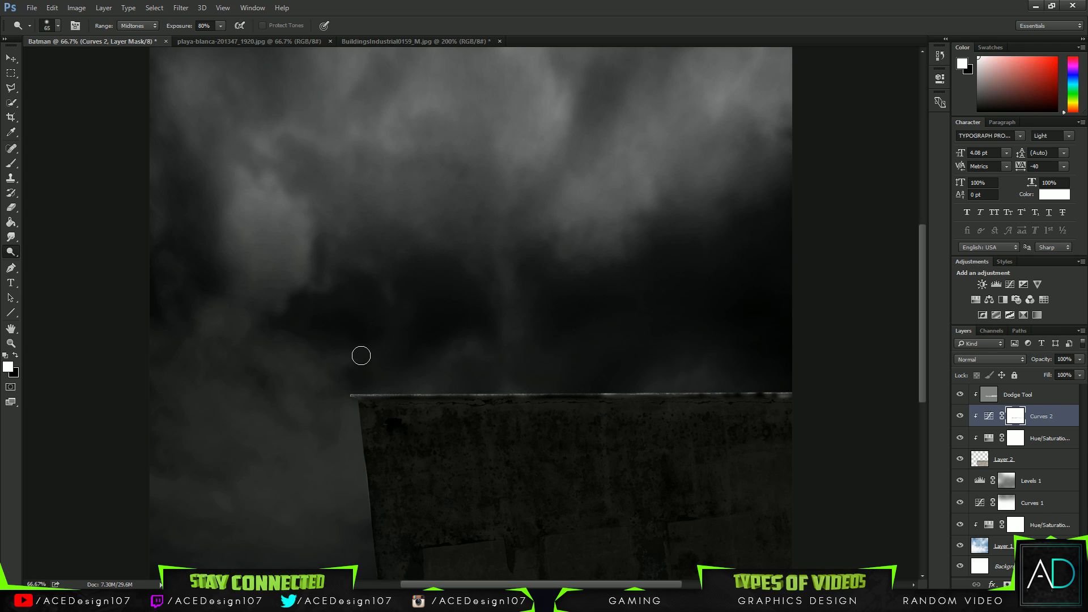
pyautogui.hotkey('ctrl', '+')
pyautogui.scroll(-1, 476, 415)
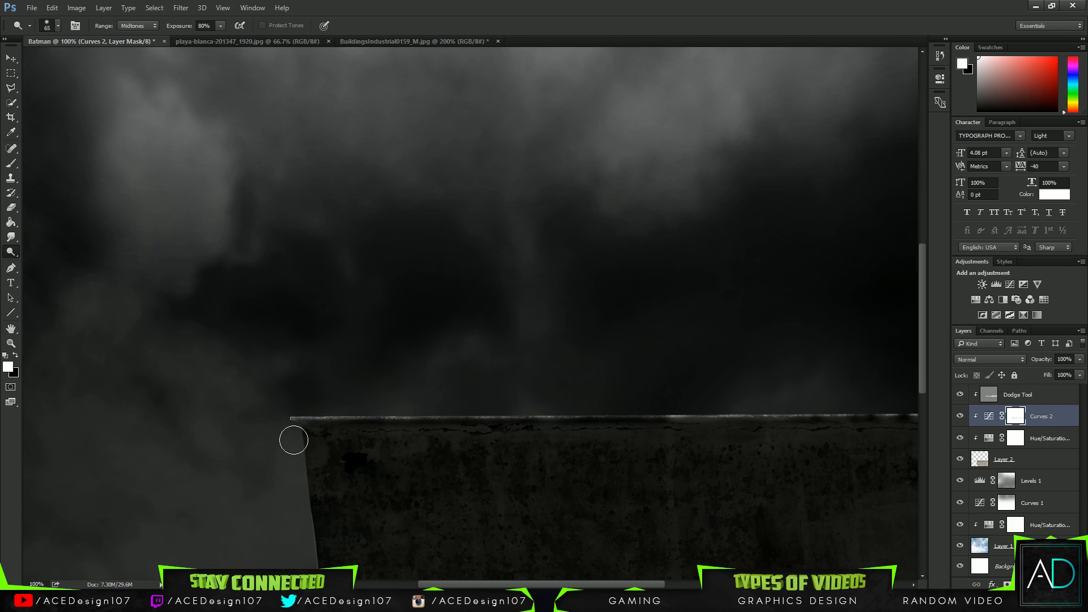
pyautogui.hscroll(3, 499, 571)
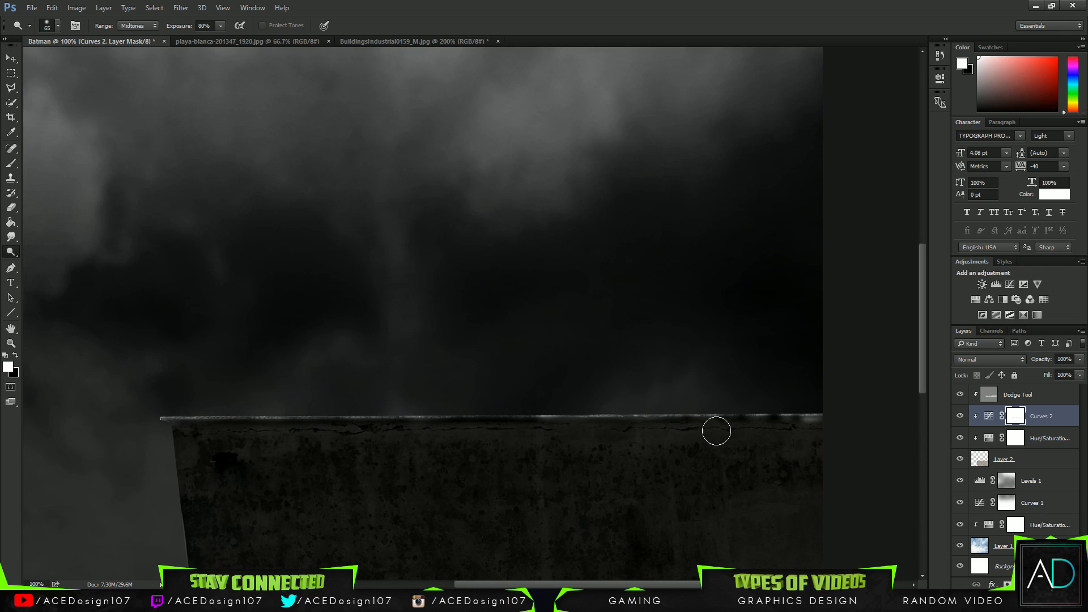
# Darken the wall slightly by lowering the midpoint and the highlight endpoint of the Curves 2 curve.
pyautogui.doubleClick(988, 419)
pyautogui.moveTo(855, 240); pyautogui.dragTo(854, 242)
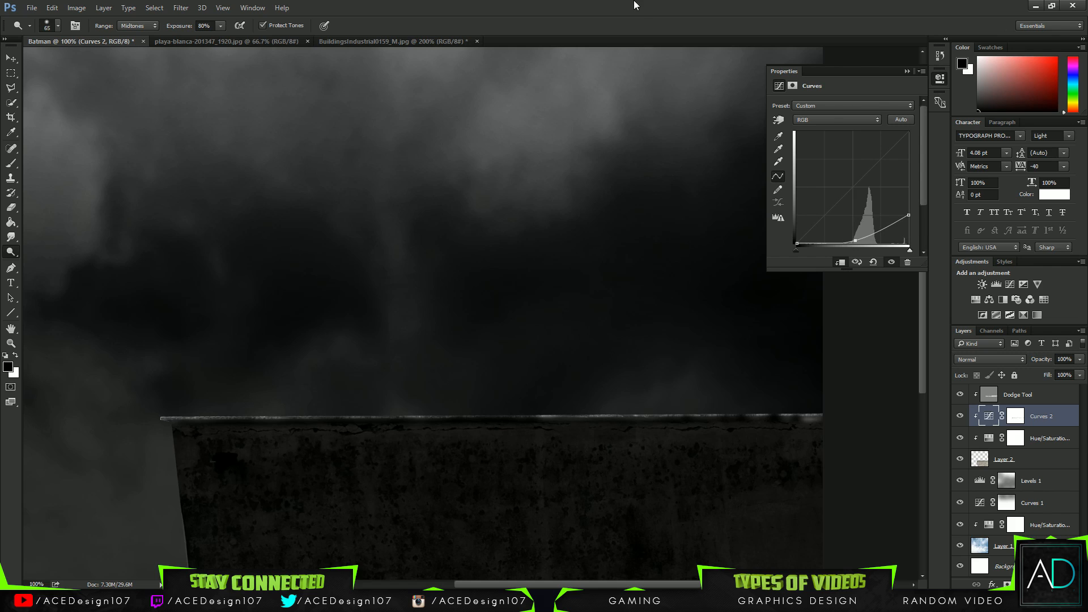
pyautogui.moveTo(907, 215); pyautogui.dragTo(908, 219)
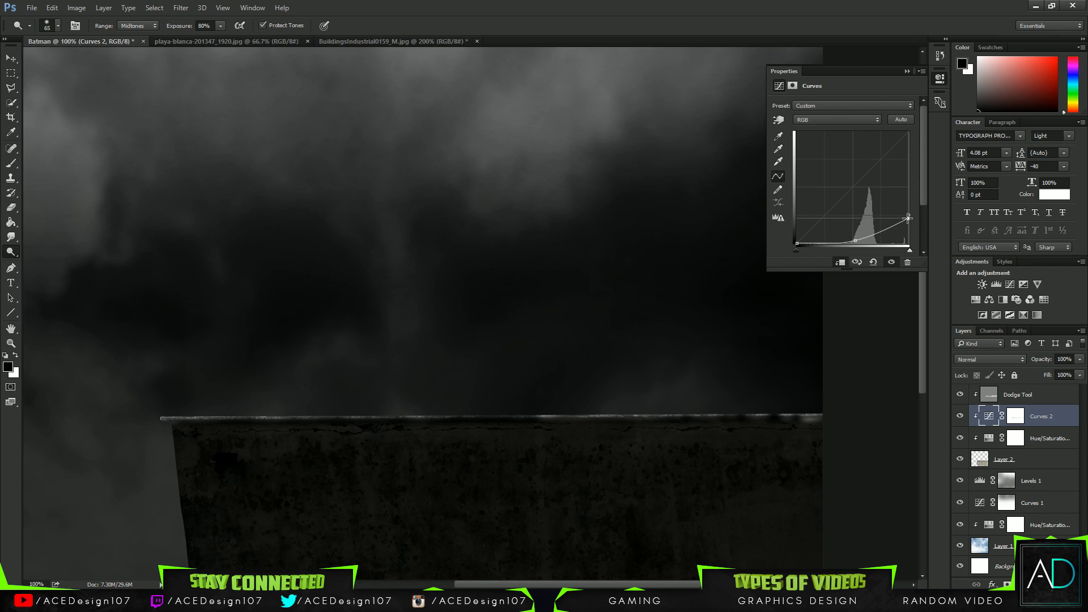
pyautogui.click(906, 72)
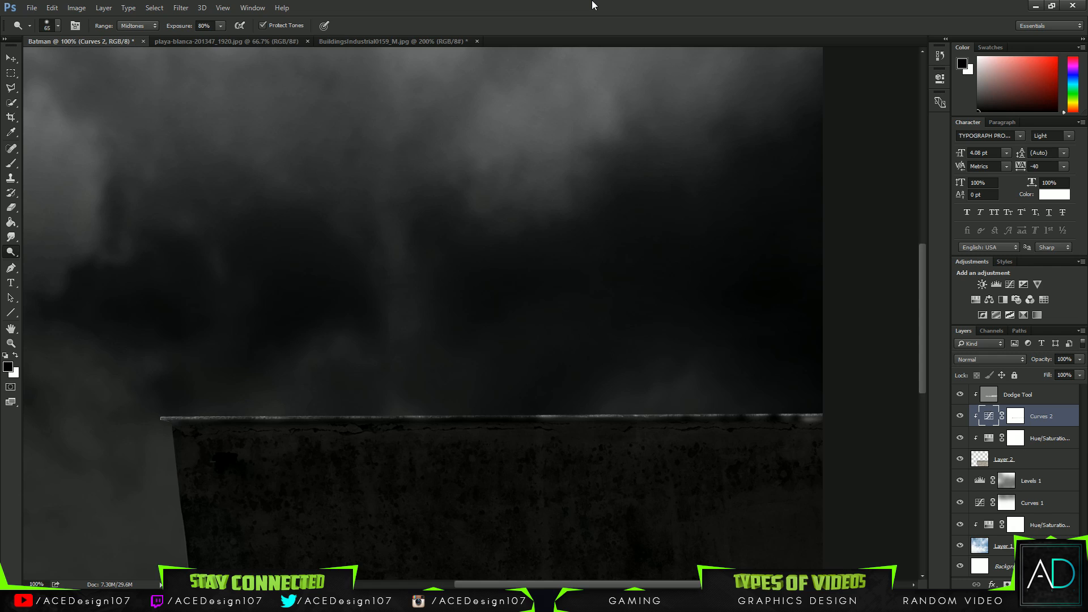
# Set the foreground color to #d9d9da for use with the Line tool.
pyautogui.press('u')
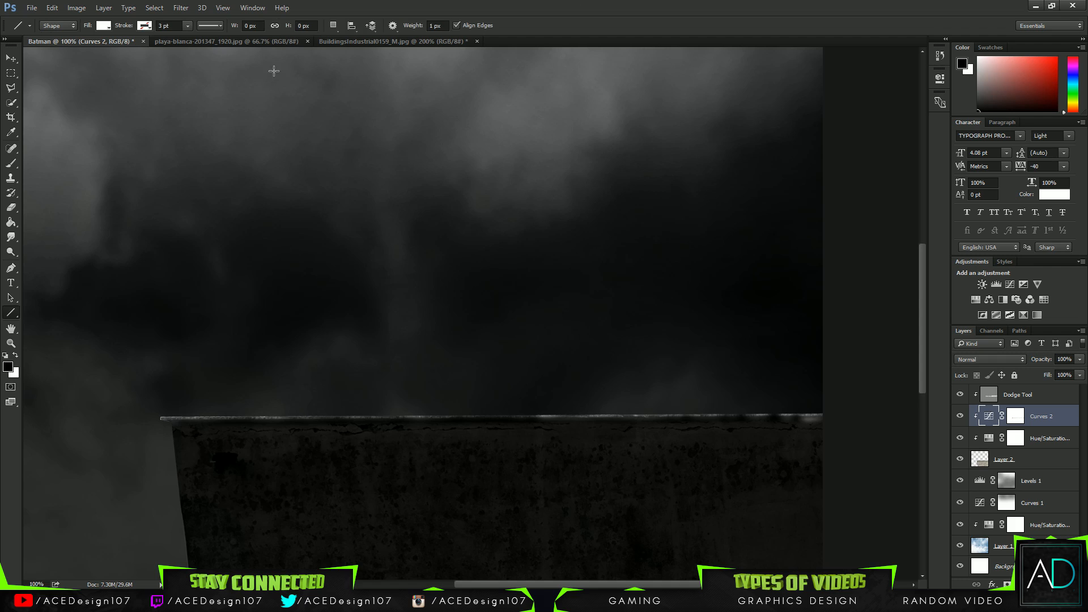
pyautogui.click(10, 369)
pyautogui.doubleClick(819, 269)
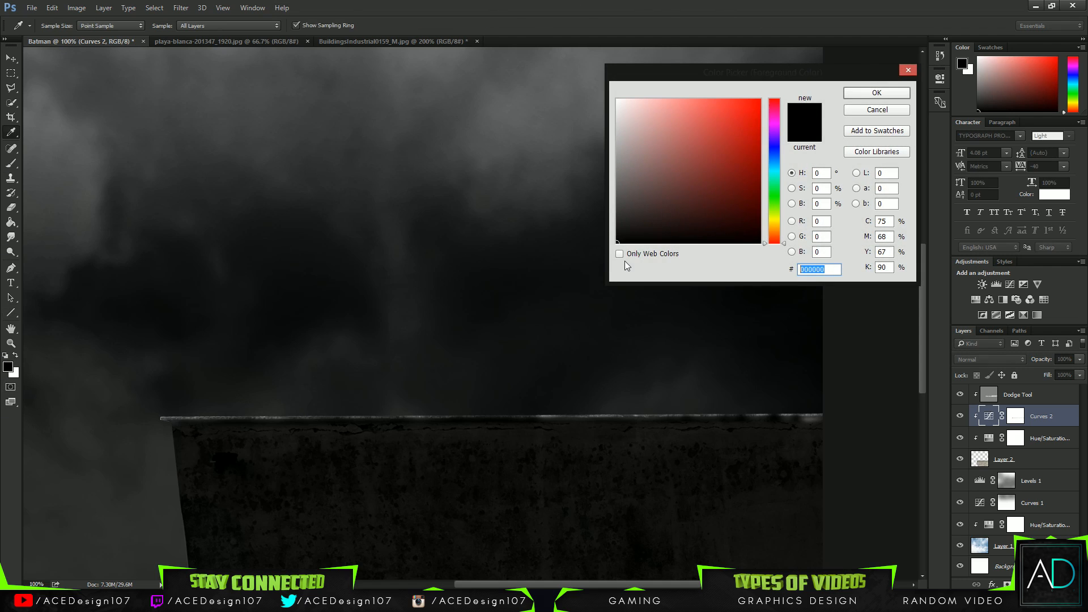
pyautogui.write('d9d9d')
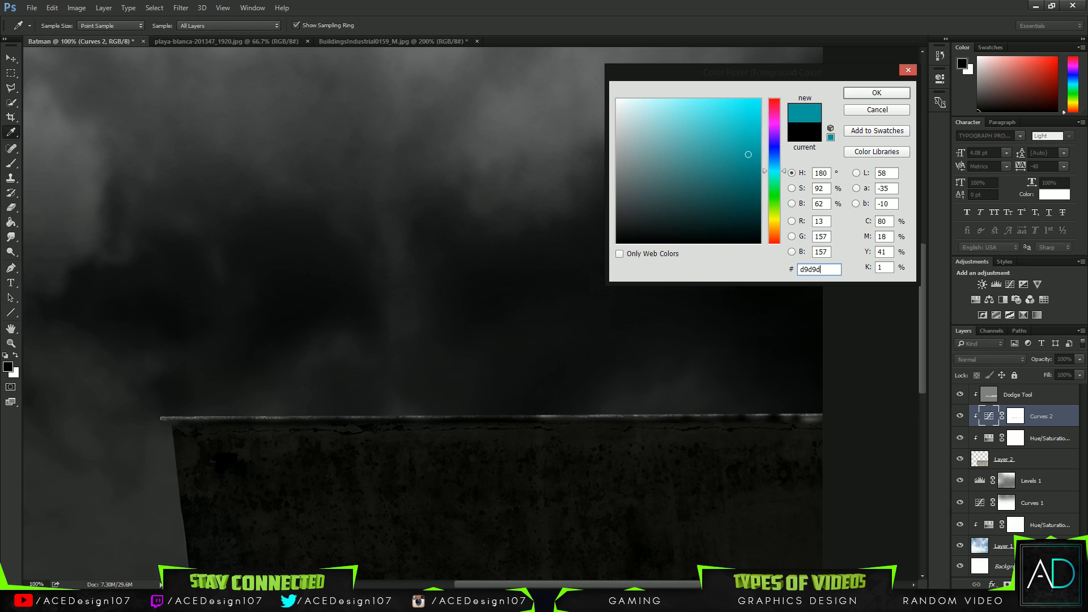
pyautogui.write('a')
pyautogui.press('Return')
pyautogui.press('u')
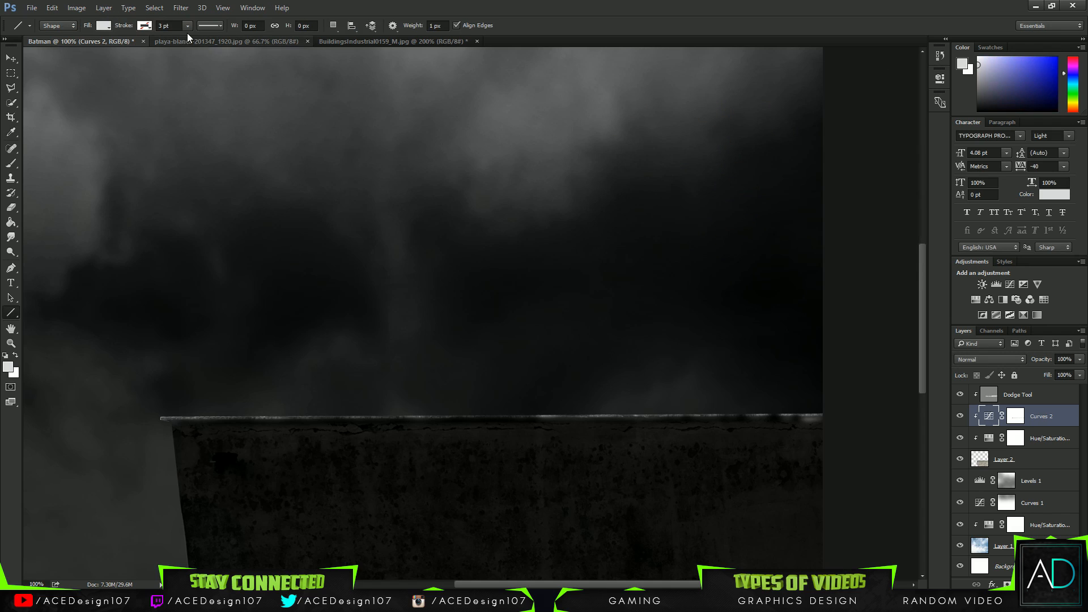
# Draw a line with a 2 pt stroke along the wall's full roofline, about 1169 px wide.
pyautogui.click(166, 26)
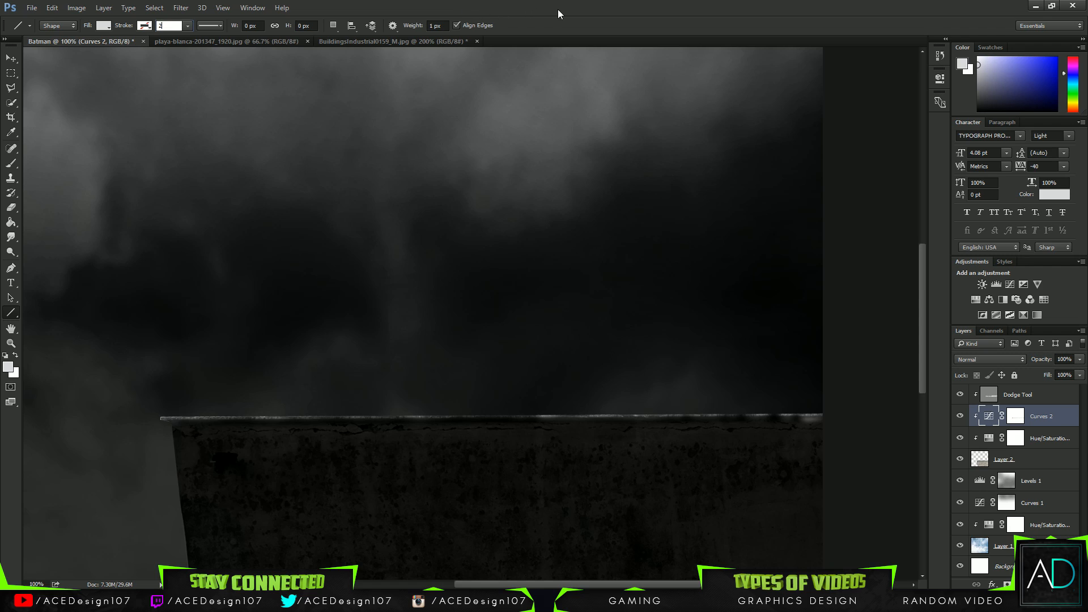
pyautogui.moveTo(161, 419); pyautogui.dragTo(823, 414)
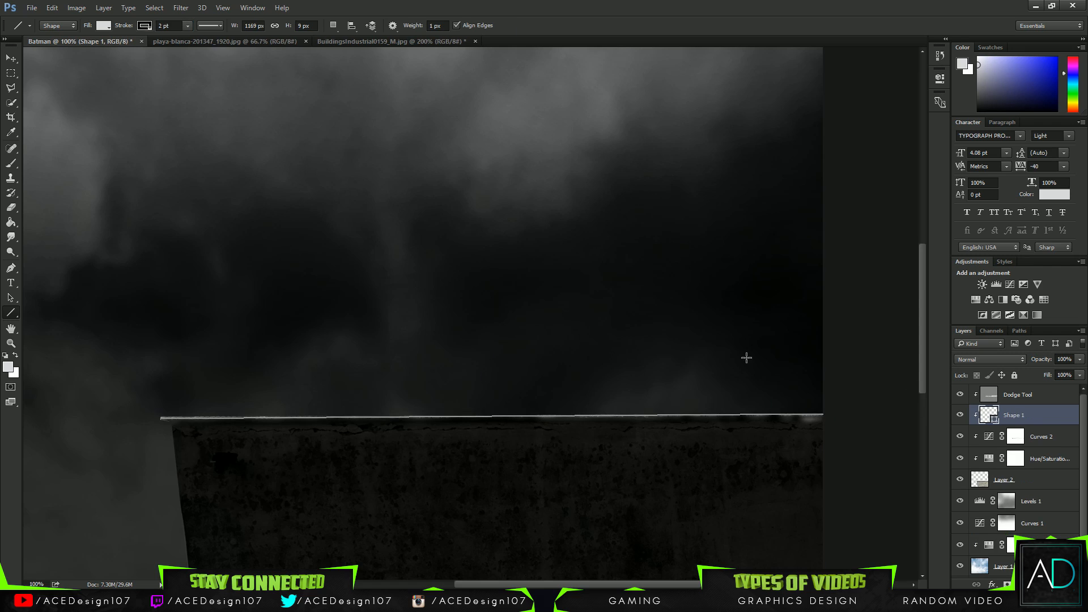
pyautogui.press('v')
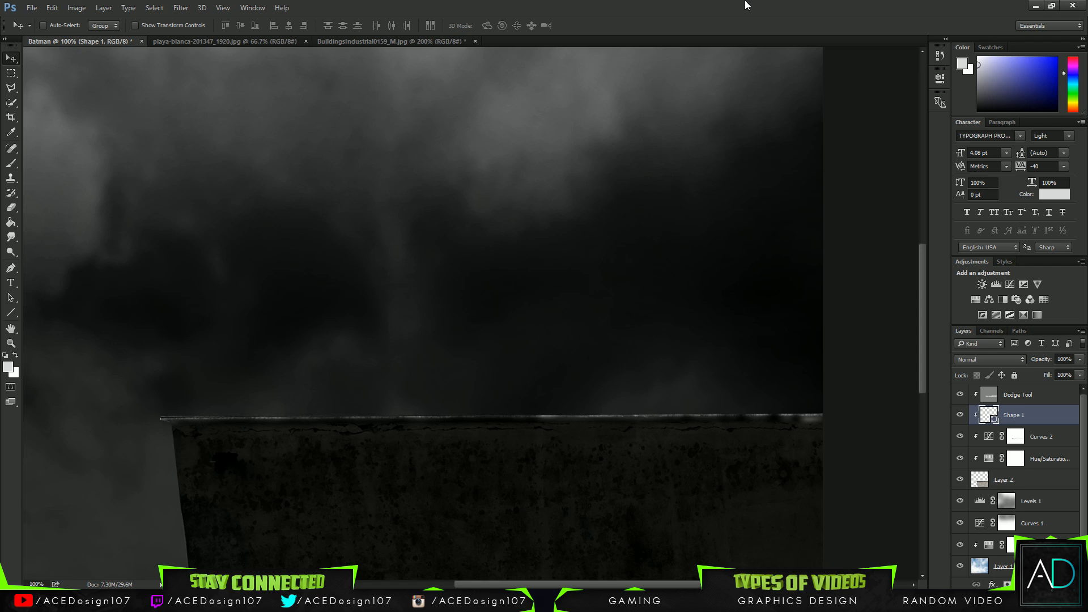
# Release the roofline line shape from its clipping mask and move it above the Dodge Tool layer.
pyautogui.rightClick(1050, 421)
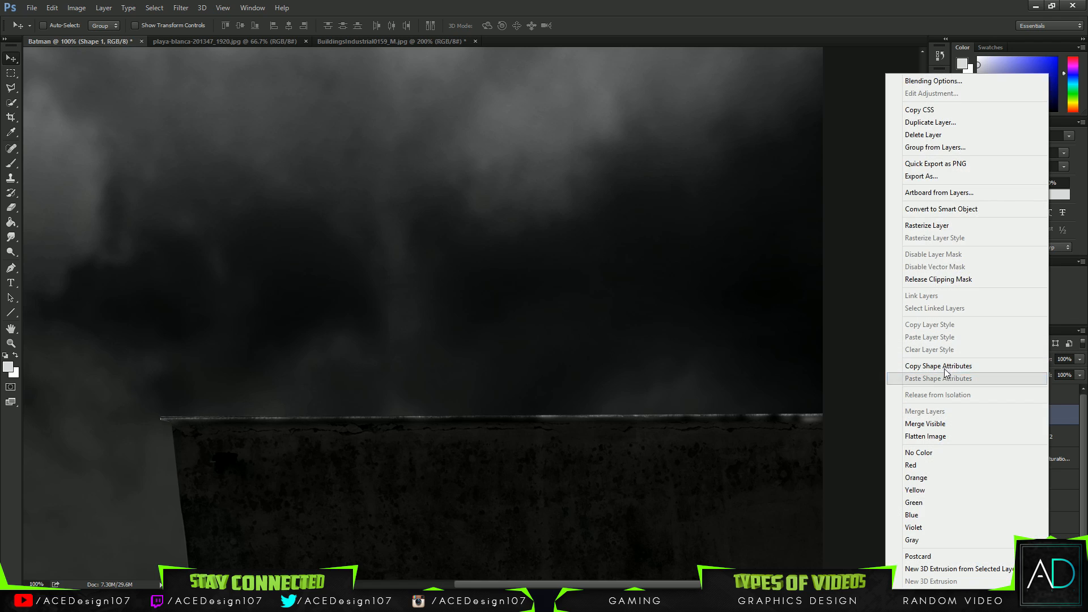
pyautogui.click(953, 283)
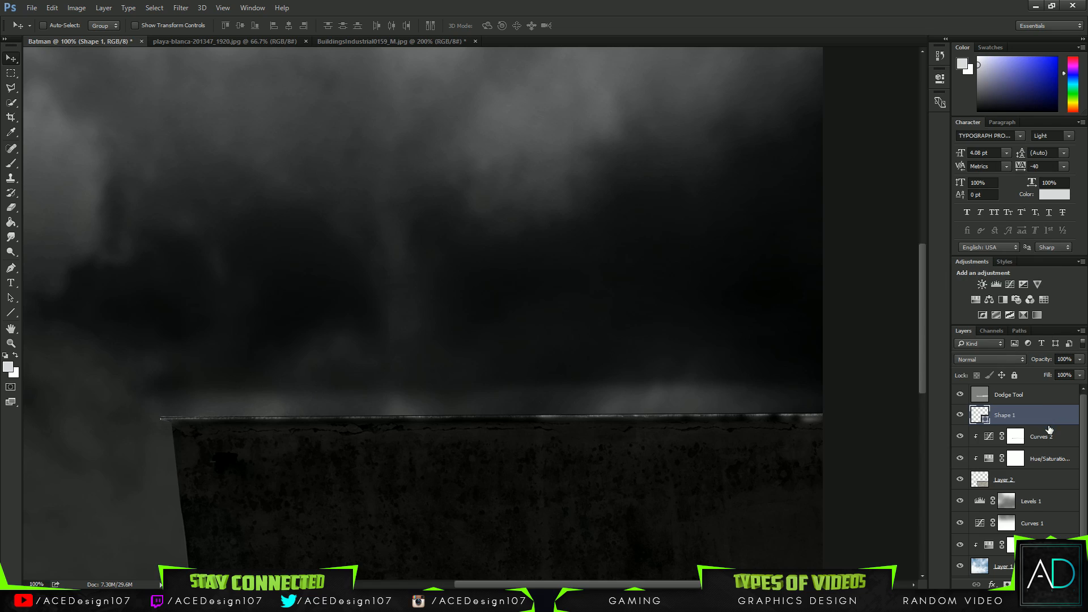
pyautogui.moveTo(1050, 430); pyautogui.dragTo(1046, 395)
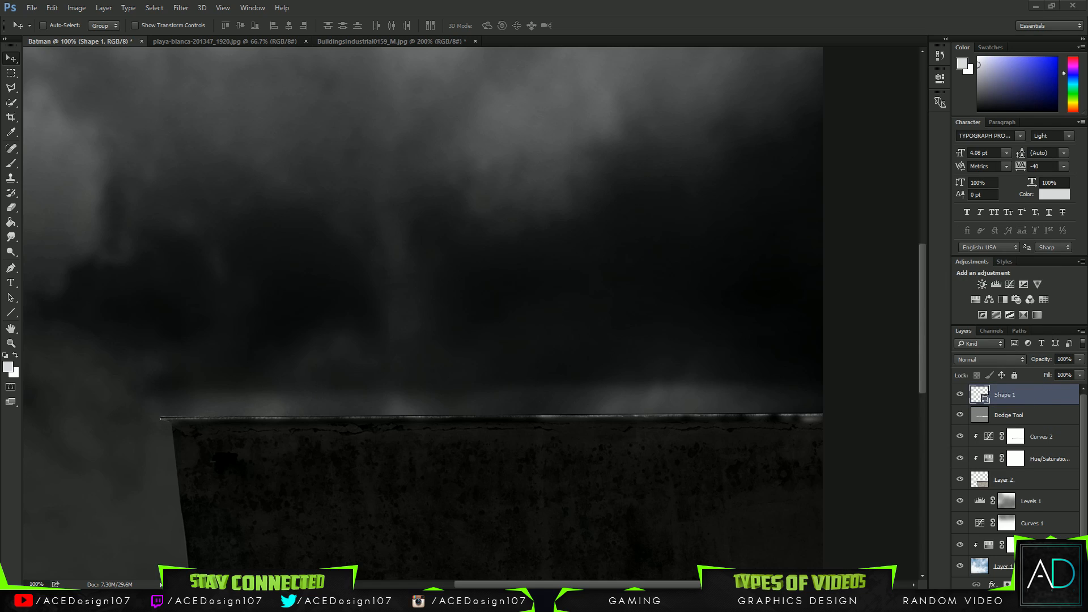
# Give the roofline line shape a white fill and remove its stroke.
pyautogui.click(575, 5)
pyautogui.press('u')
pyautogui.click(103, 26)
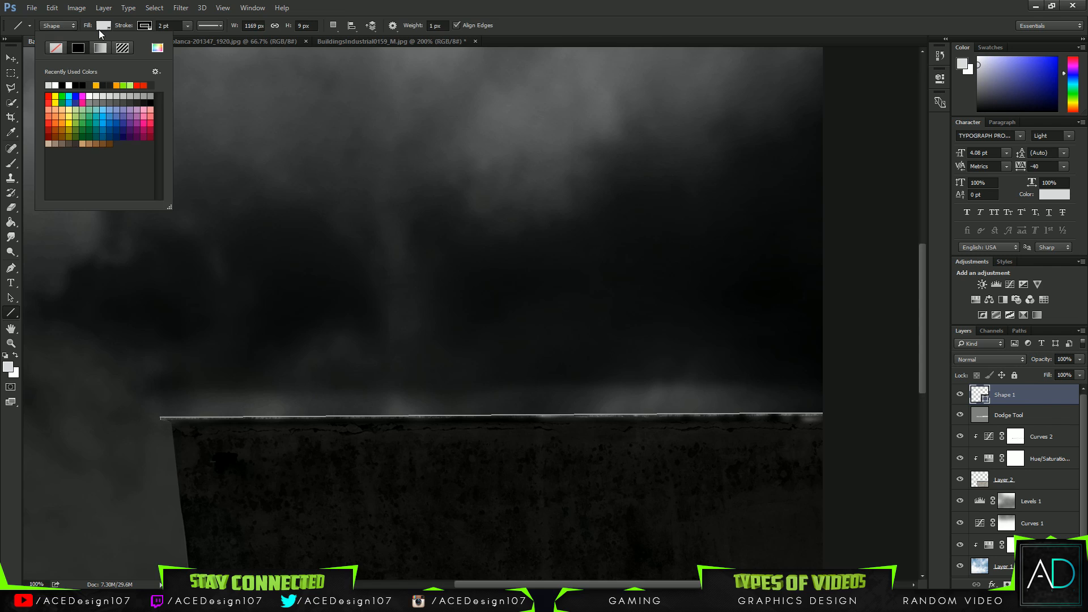
pyautogui.click(70, 85)
pyautogui.press('Return')
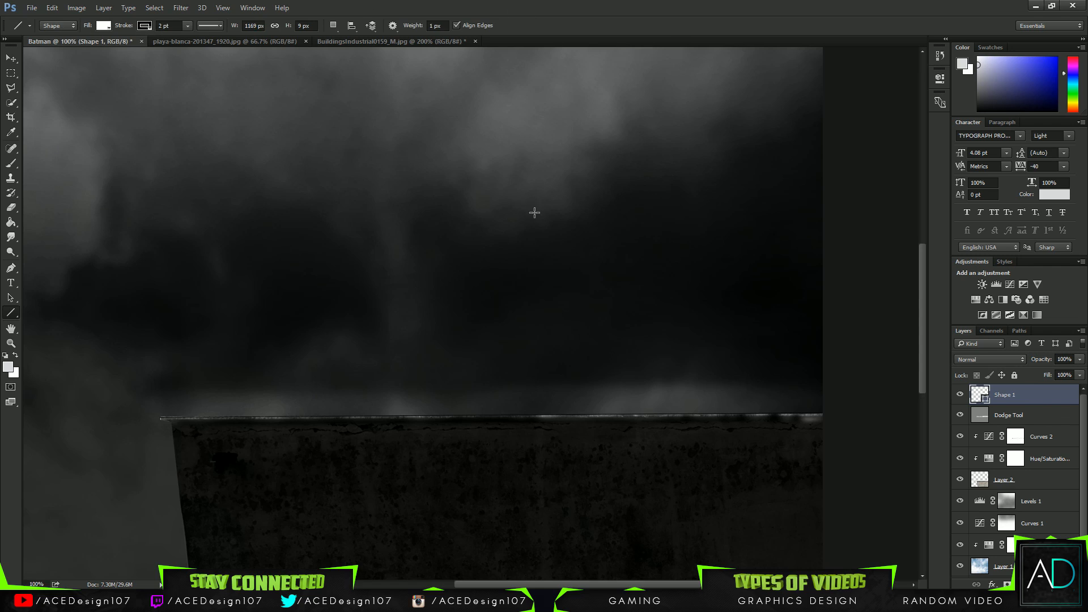
pyautogui.click(103, 25)
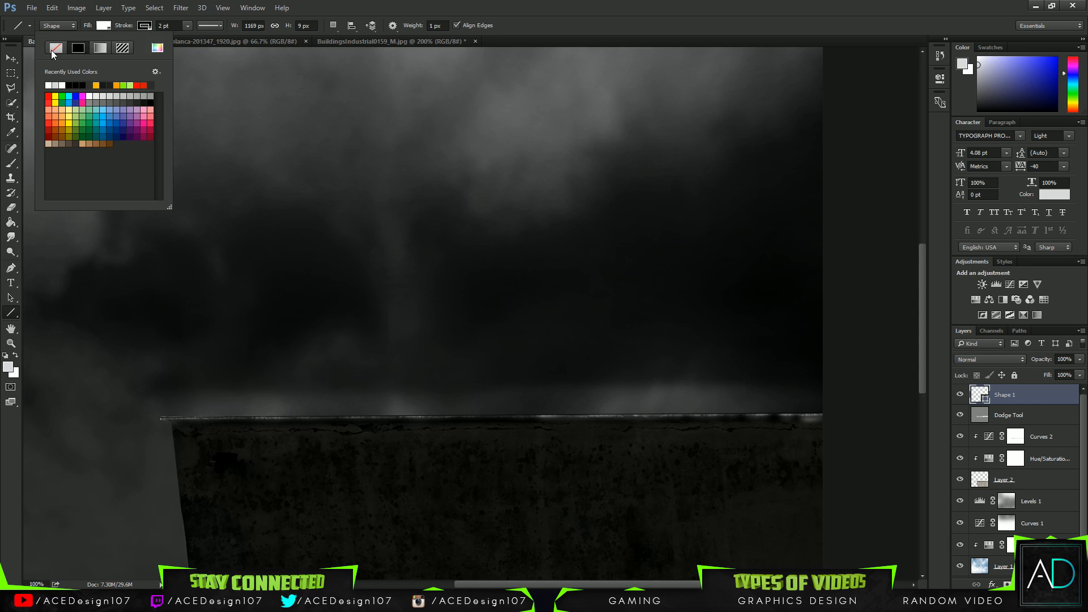
pyautogui.click(144, 28)
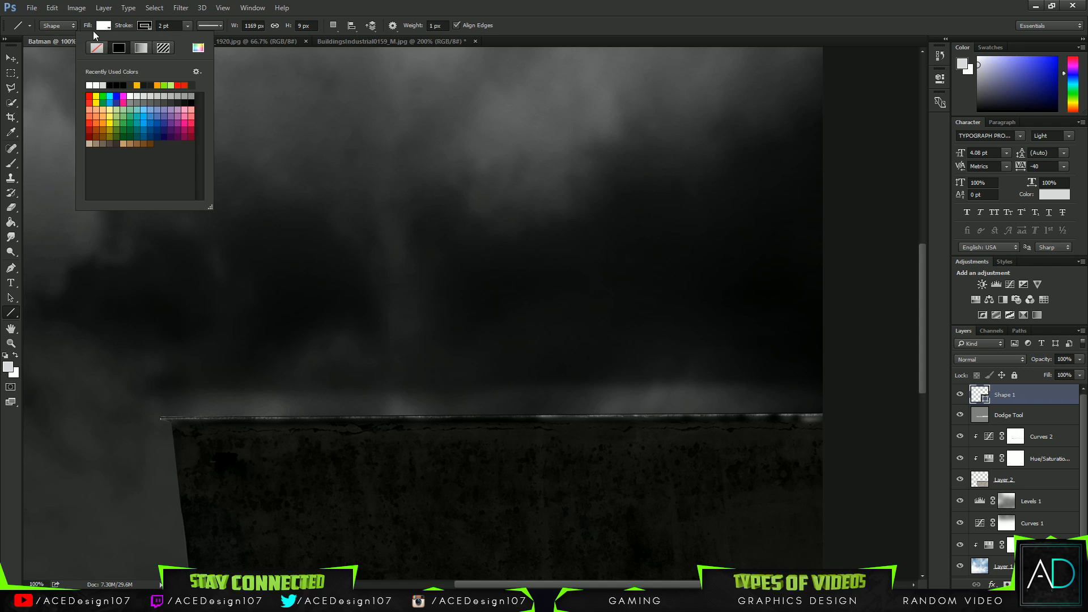
pyautogui.click(96, 48)
pyautogui.press('Return')
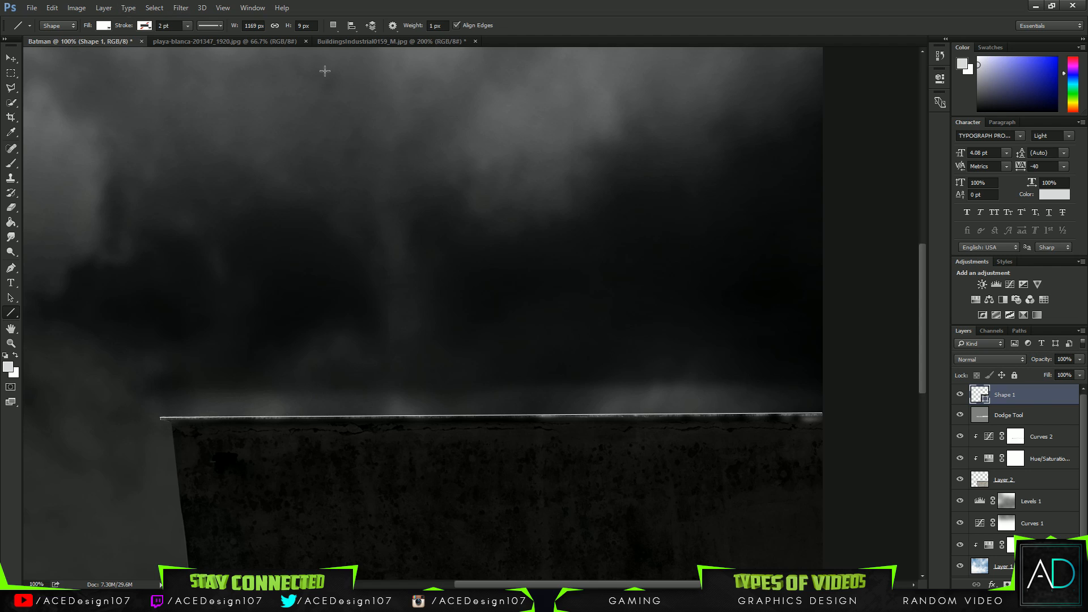
# Clip the Dodge Tool layer back onto the wall.
pyautogui.rightClick(1055, 422)
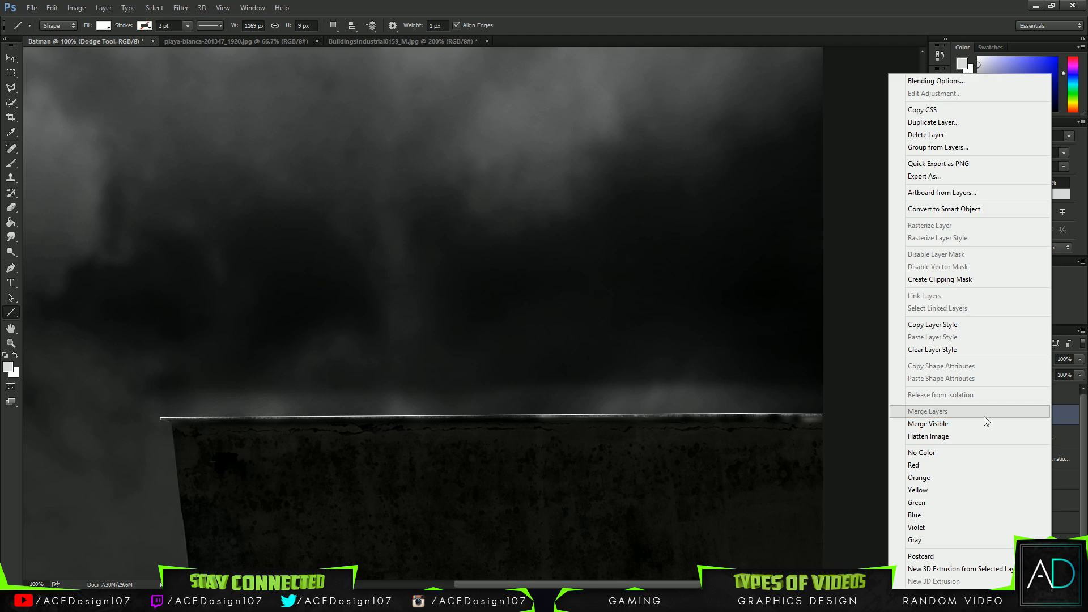
pyautogui.click(939, 281)
# Convert the roofline line shape to a smart object and apply a Gaussian Blur with a 0.4 pixel radius.
pyautogui.click(1005, 394)
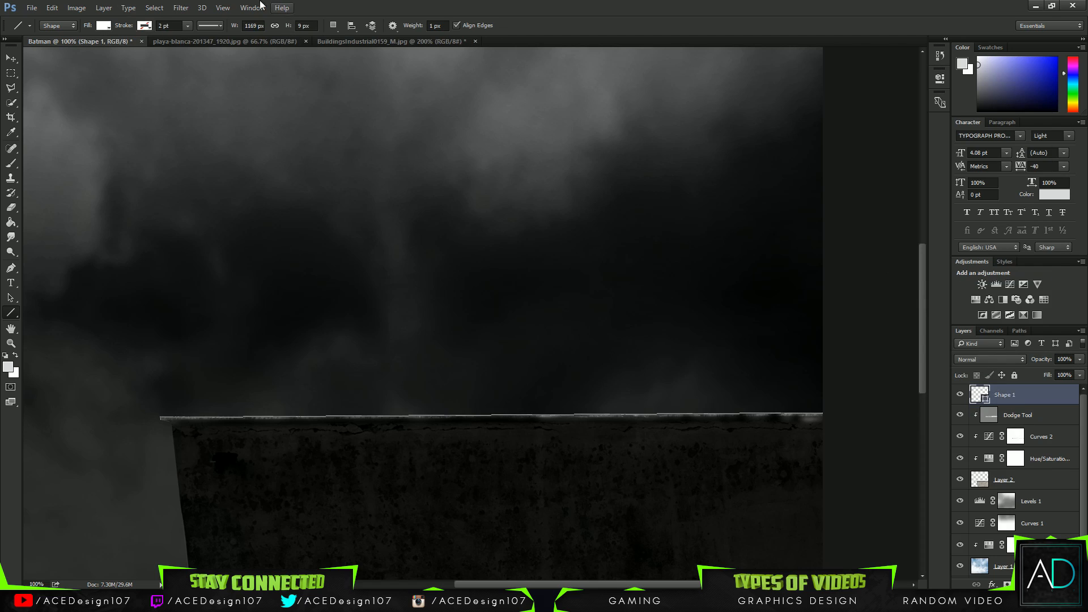
pyautogui.click(181, 9)
pyautogui.click(201, 20)
pyautogui.click(181, 8)
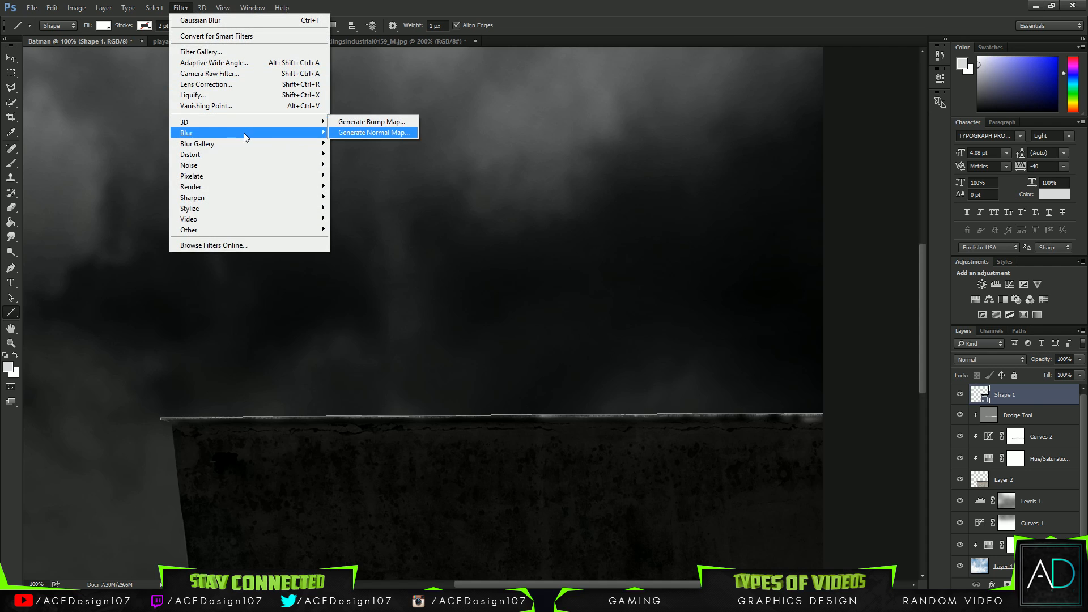
pyautogui.moveTo(243, 132)
pyautogui.click(348, 175)
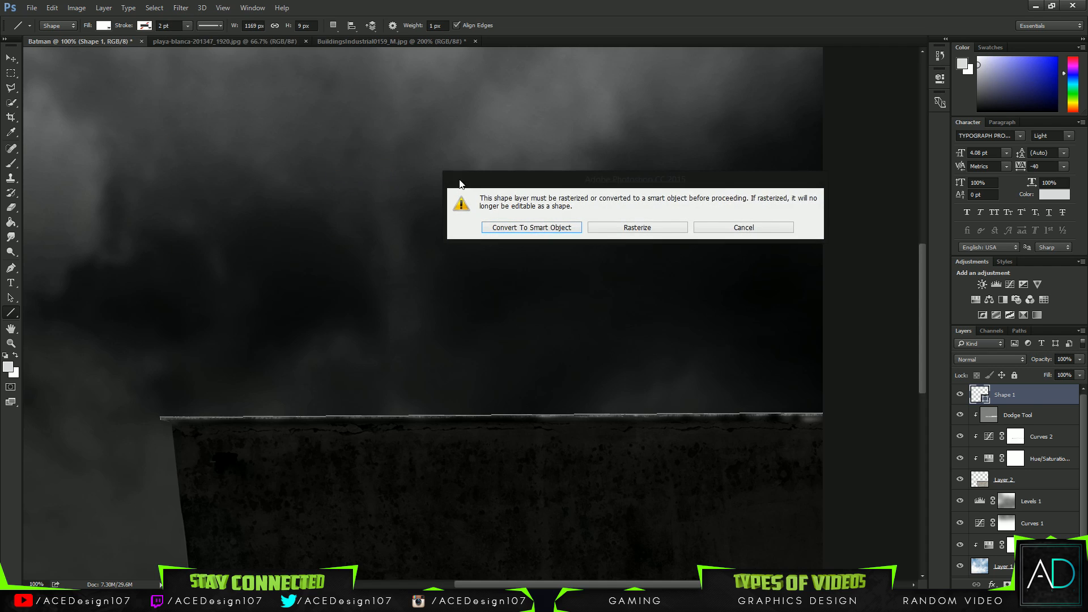
pyautogui.click(561, 229)
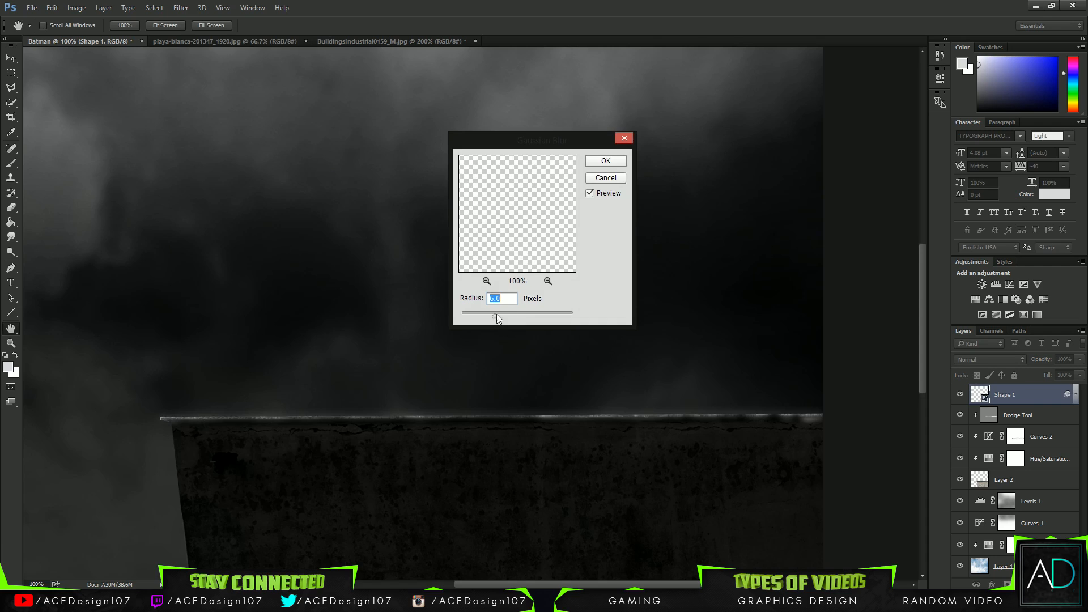
pyautogui.moveTo(497, 314); pyautogui.dragTo(465, 316)
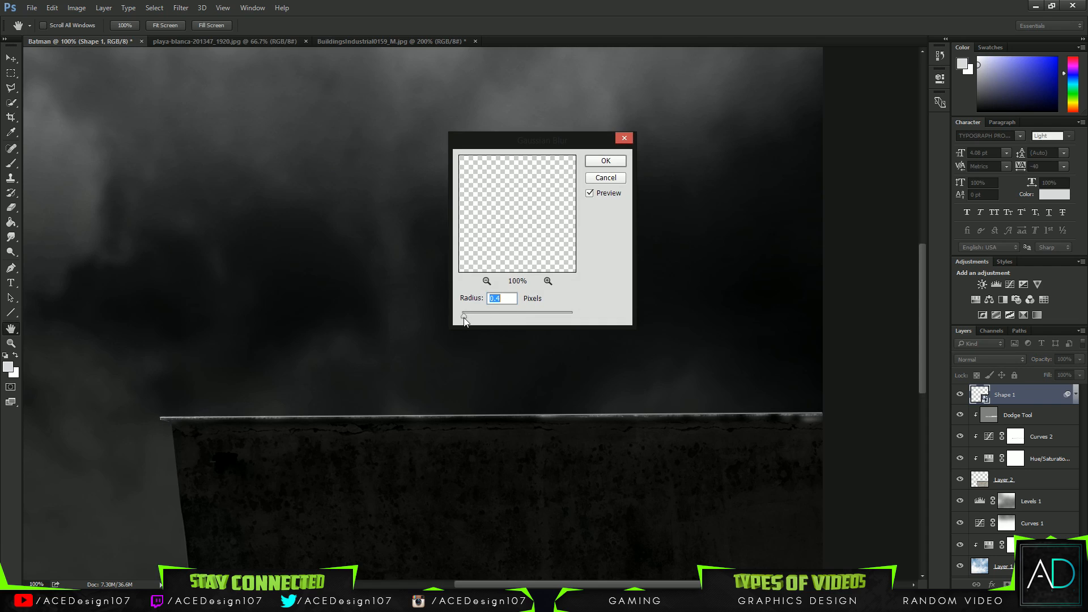
pyautogui.click(596, 162)
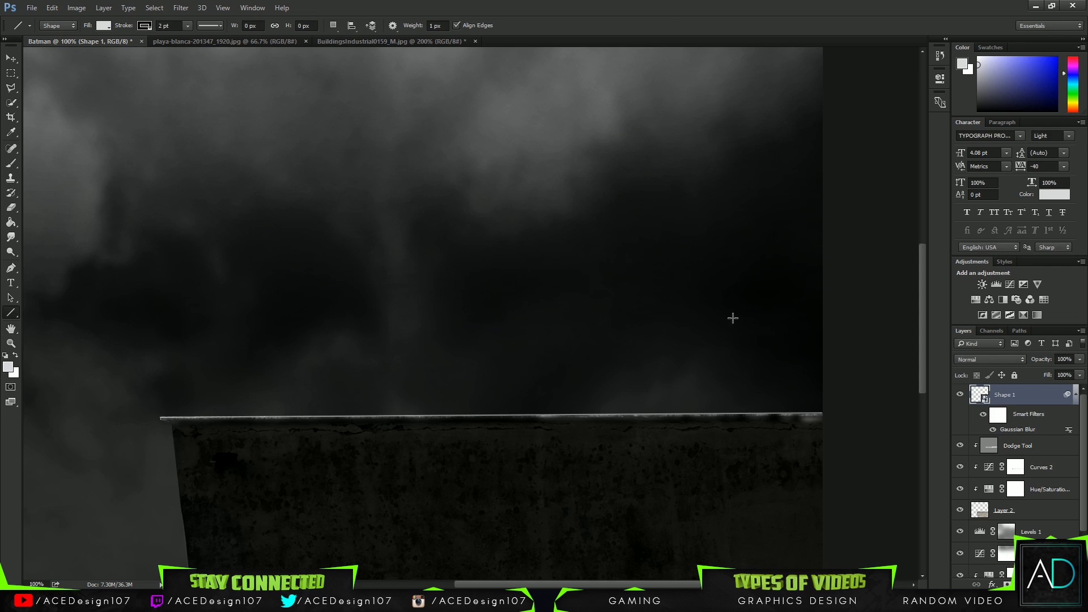
# Set up a soft 182 px Eraser and rasterize the blurred roofline shape layer.
pyautogui.press('e')
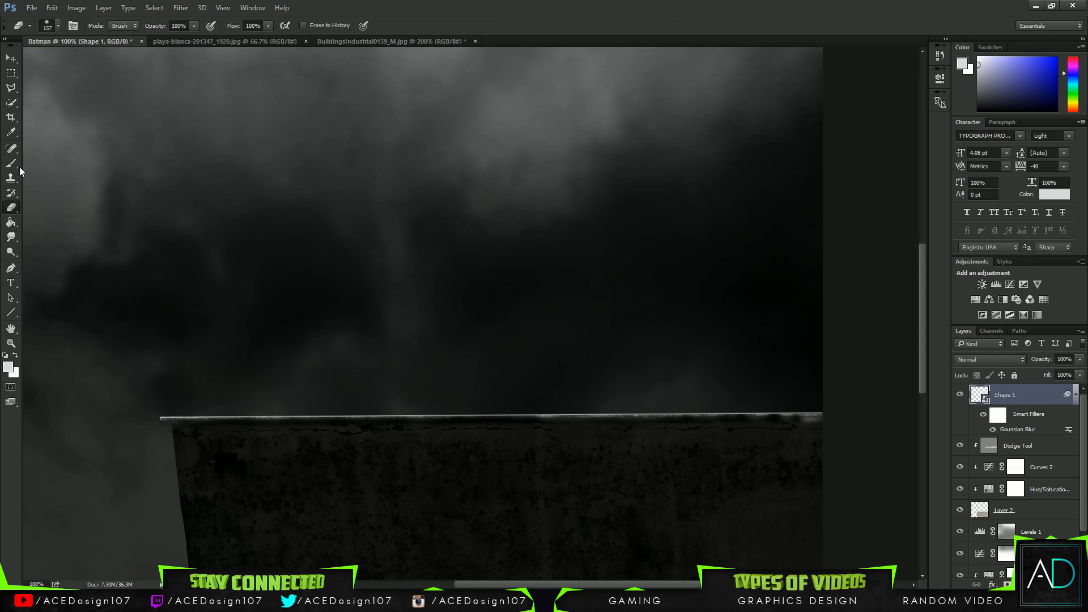
pyautogui.click(57, 26)
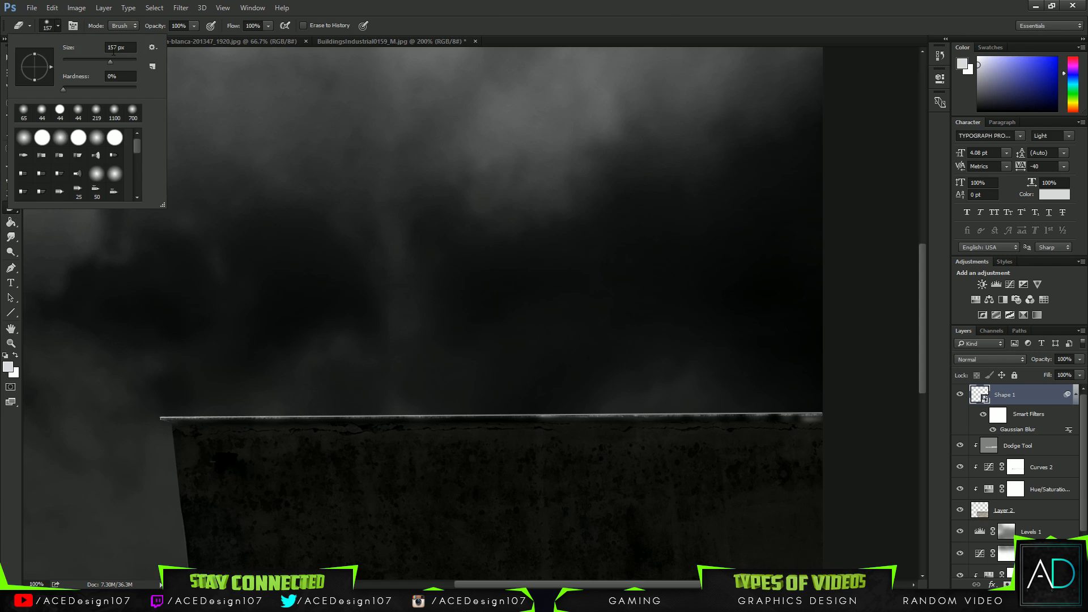
pyautogui.moveTo(116, 56); pyautogui.dragTo(115, 56)
pyautogui.click(458, 15)
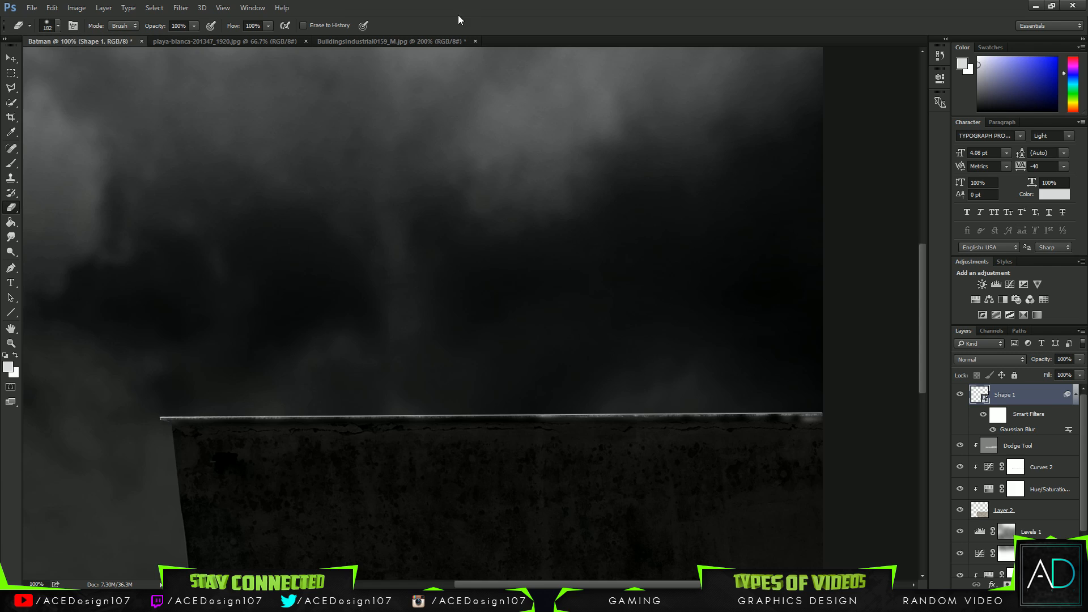
pyautogui.click(752, 280)
pyautogui.click(536, 236)
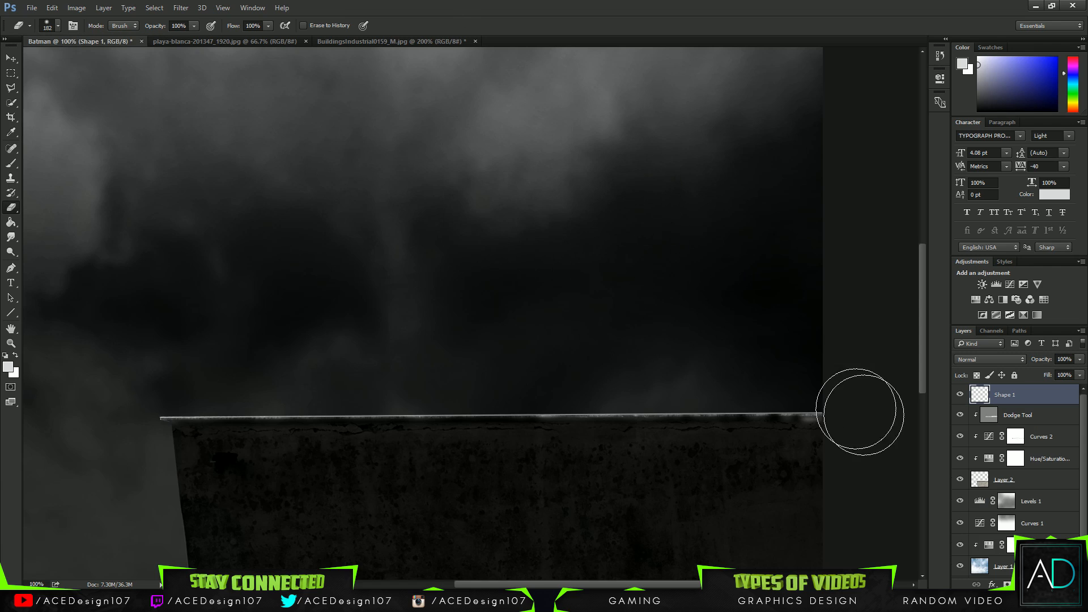
# Erase parts of the roofline highlight with soft strokes over its middle and right-hand stretches.
pyautogui.moveTo(804, 409)
pyautogui.mouseDown()
pyautogui.moveTo(804, 429)
pyautogui.moveTo(661, 418)
pyautogui.moveTo(814, 425)
pyautogui.moveTo(556, 424)
pyautogui.mouseUp()
pyautogui.press('alt')
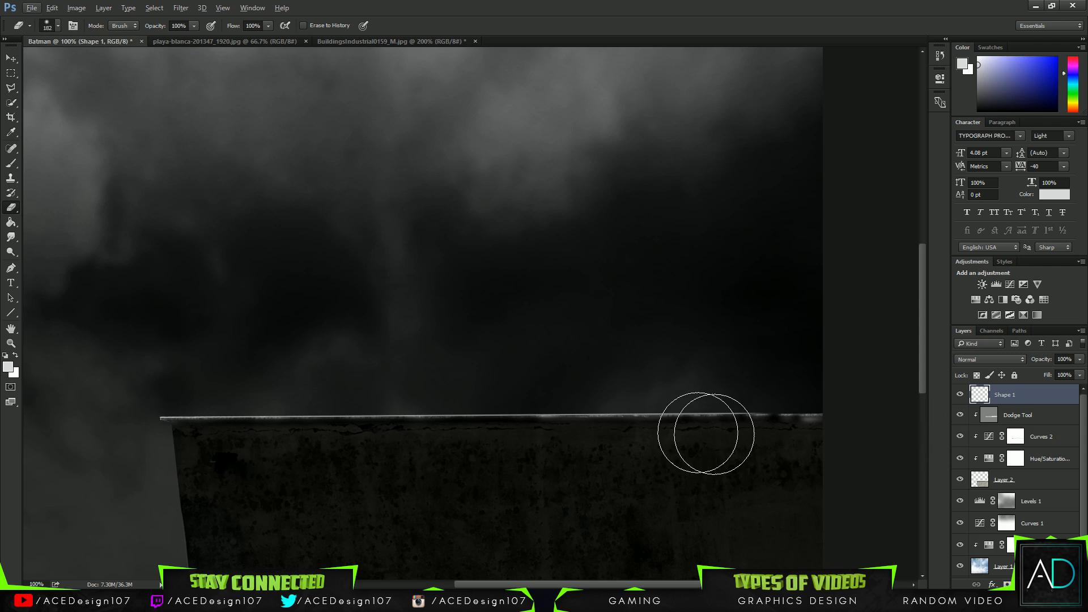
pyautogui.moveTo(376, 384); pyautogui.dragTo(686, 420)
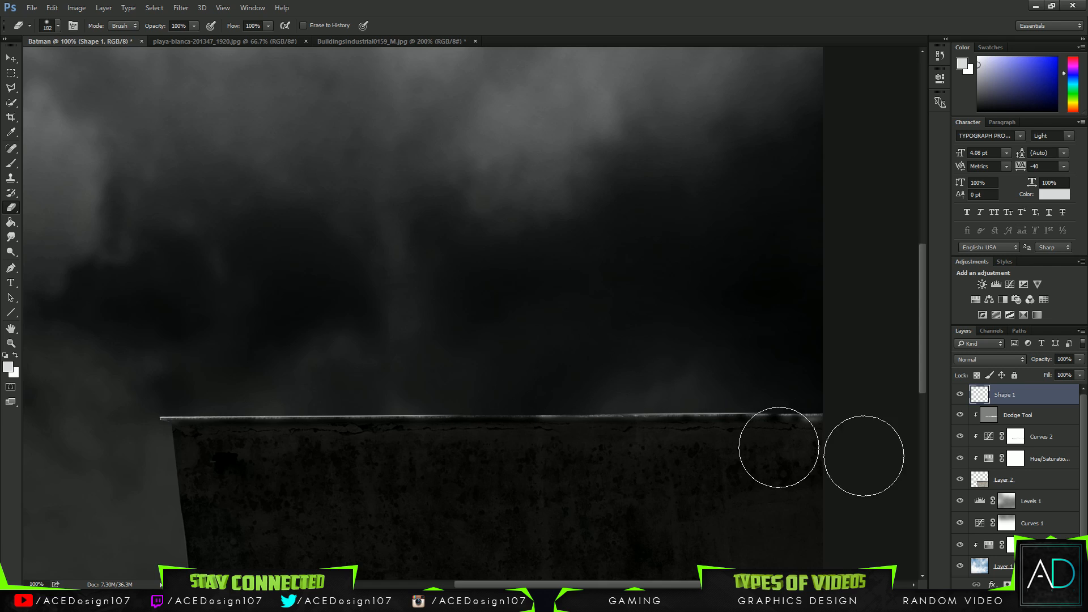
# Try to paint with white at full opacity on the Curves 2 layer mask along the roofline.
pyautogui.click(1047, 418)
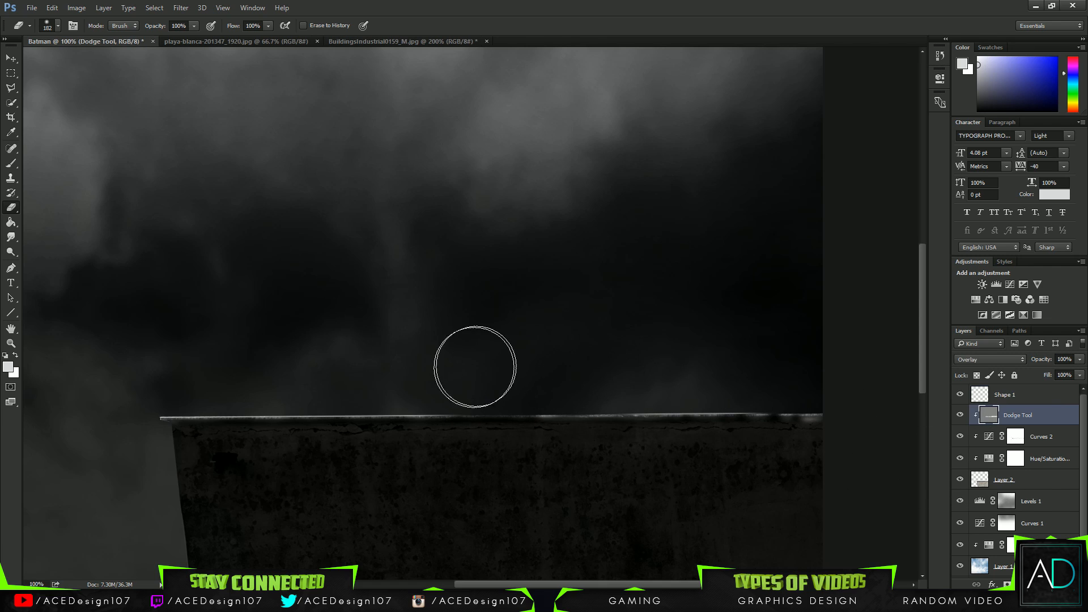
pyautogui.press('b')
pyautogui.click(1015, 437)
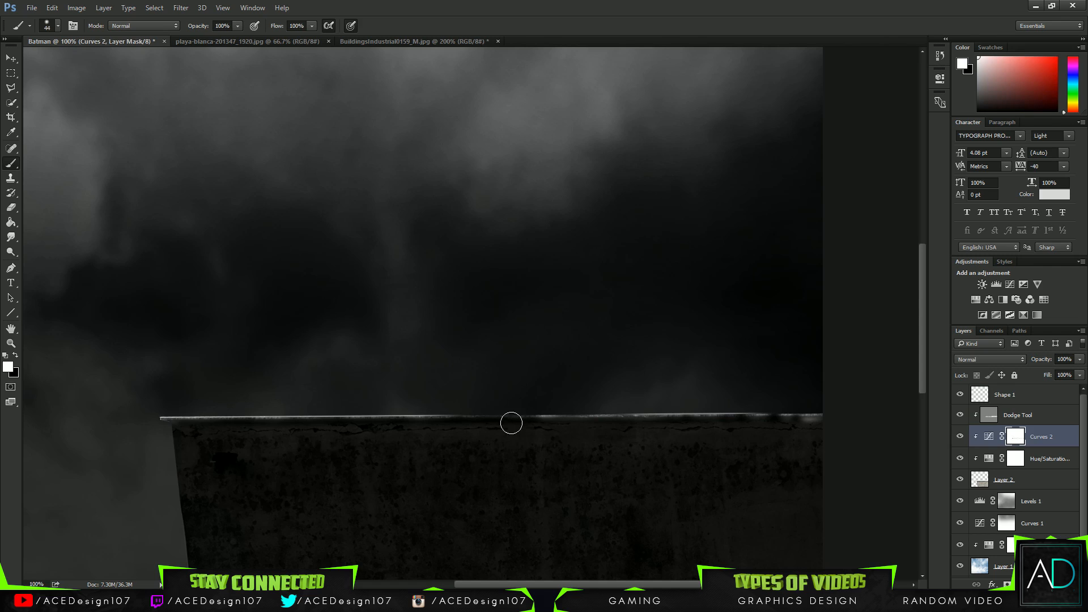
pyautogui.hotkey('ctrl', '2')
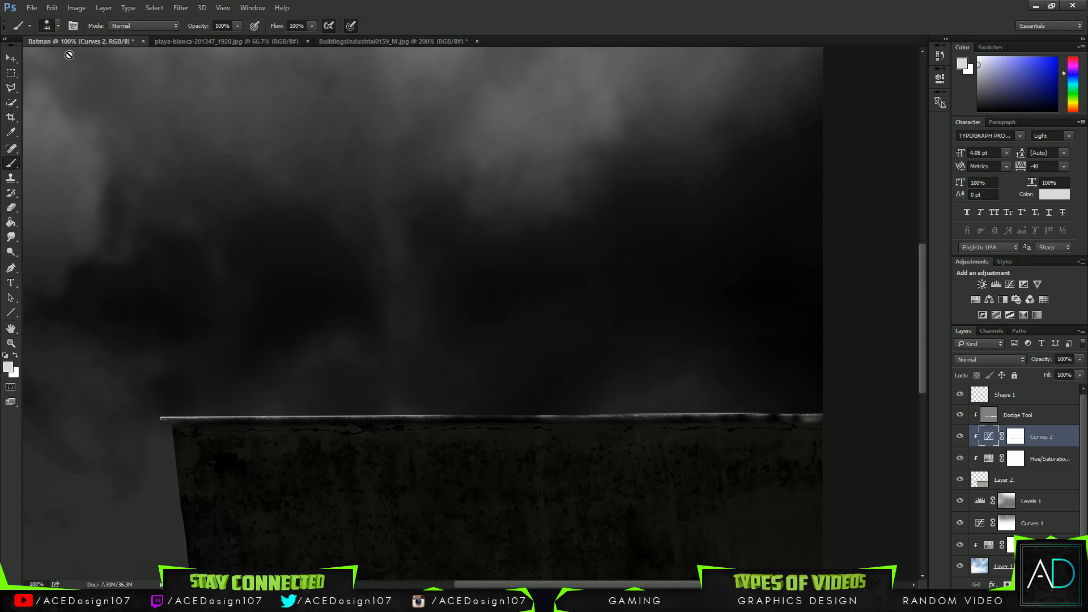
pyautogui.click(57, 25)
pyautogui.press('Escape')
pyautogui.click(556, 411)
pyautogui.press('Return')
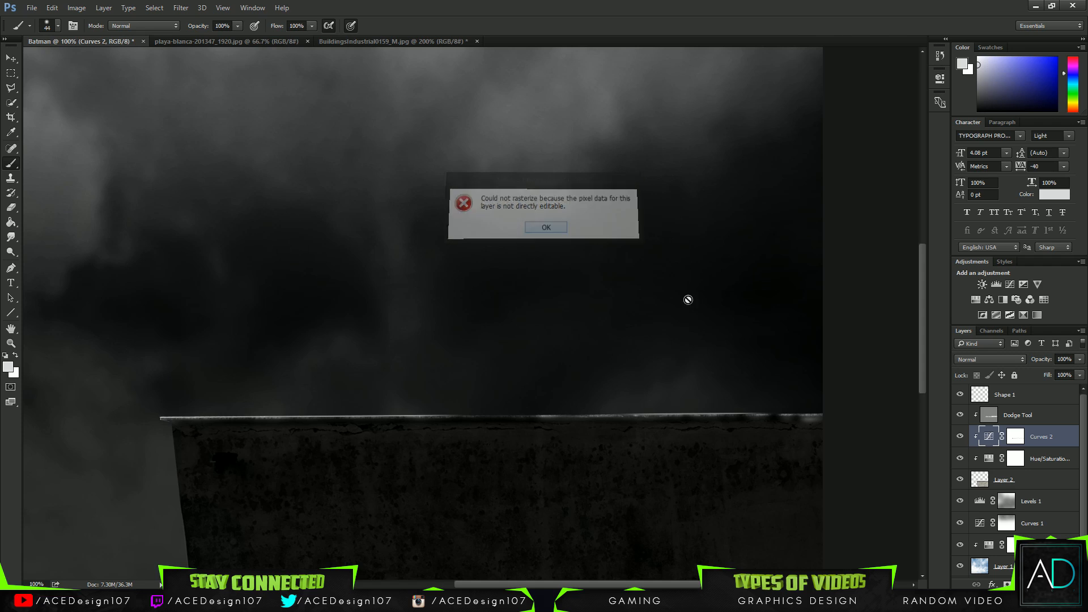
pyautogui.click(1015, 437)
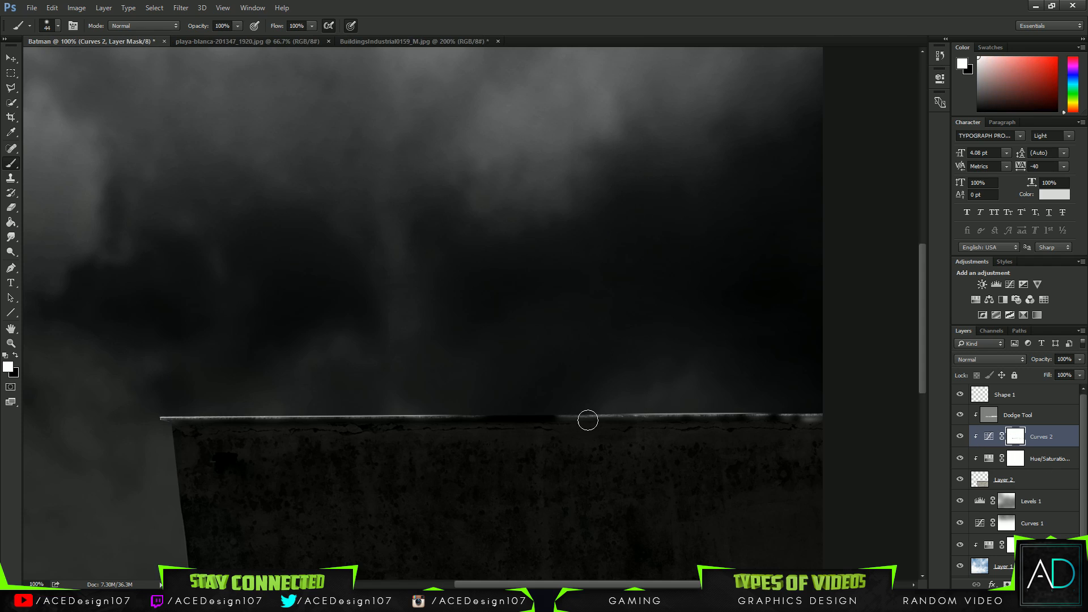
pyautogui.hotkey('ctrl', '2')
# Lower the brush opacity to 41% and retouch the Curves 2 layer mask along the roofline.
pyautogui.click(238, 26)
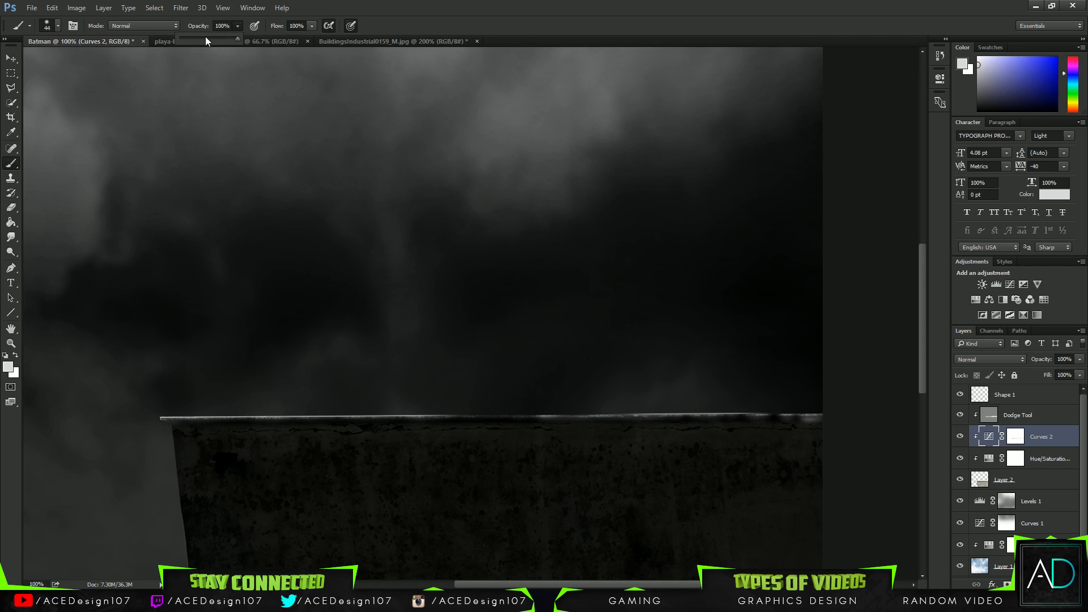
pyautogui.click(405, 420)
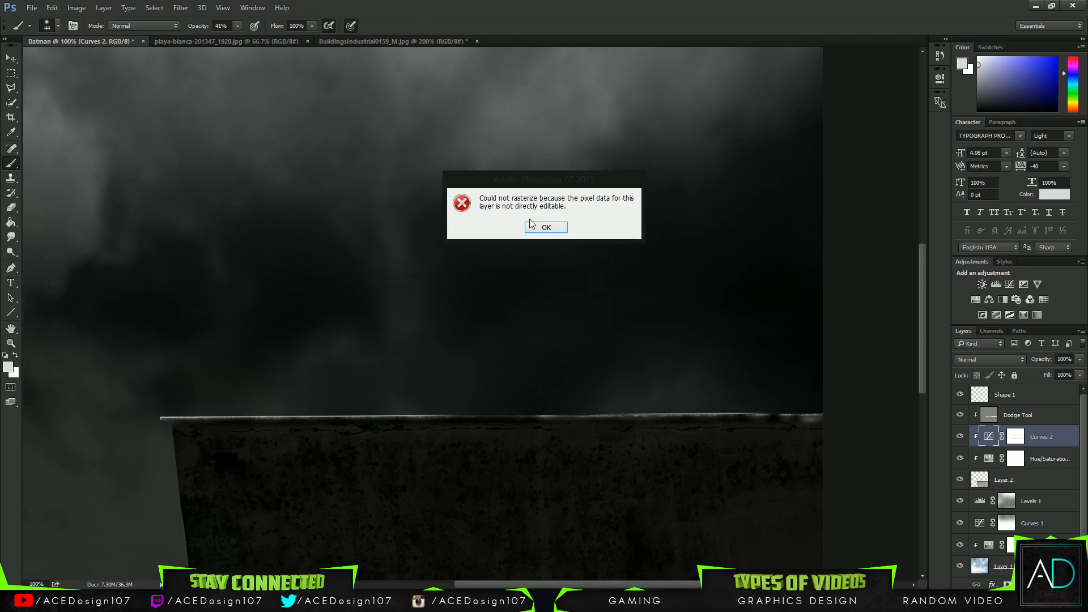
pyautogui.click(545, 228)
pyautogui.click(1016, 437)
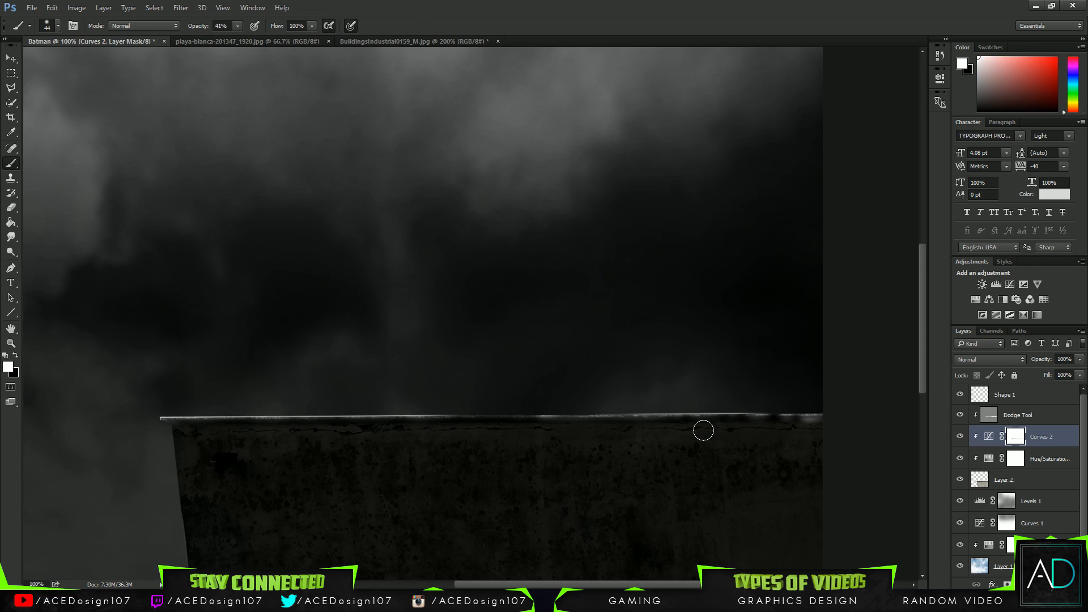
# Soften the left end of the roofline highlight on the Shape 1 layer with the Eraser.
pyautogui.click(980, 400)
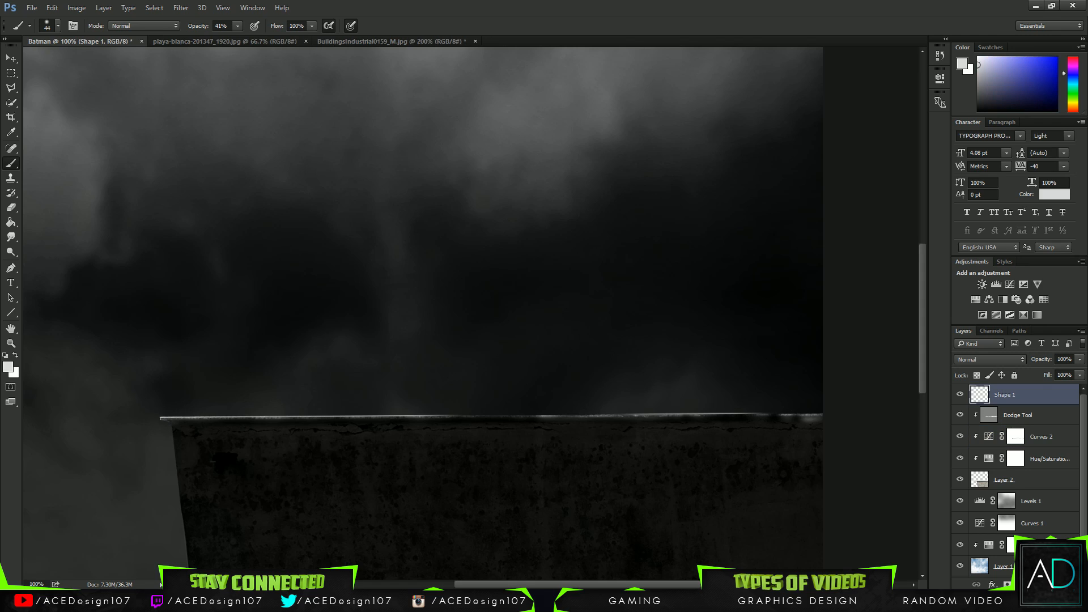
pyautogui.press('e')
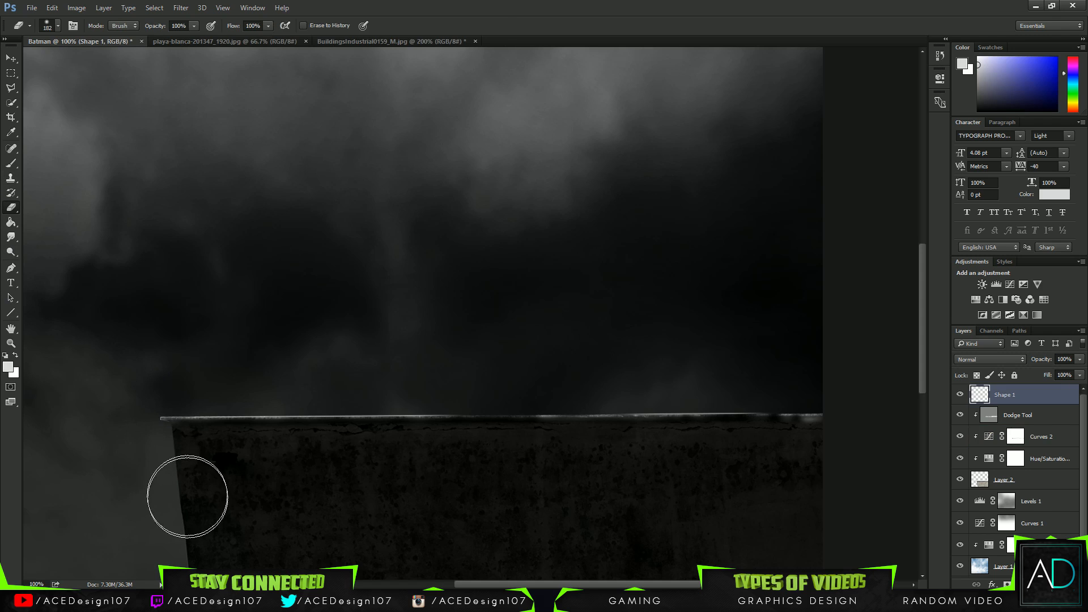
pyautogui.hotkey('ctrl', '-')
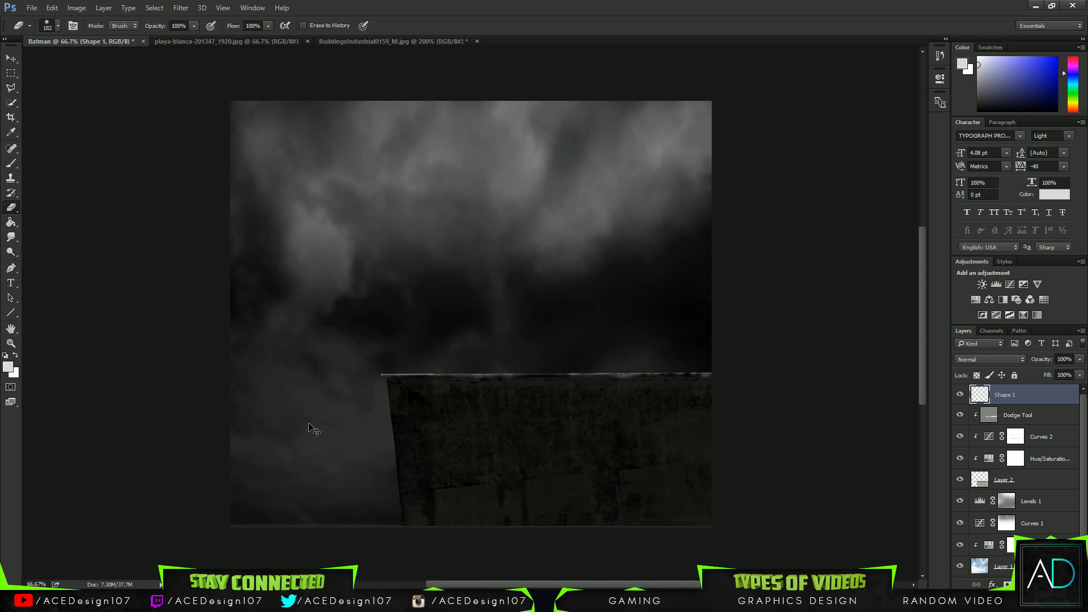
pyautogui.hotkey('ctrl', '-')
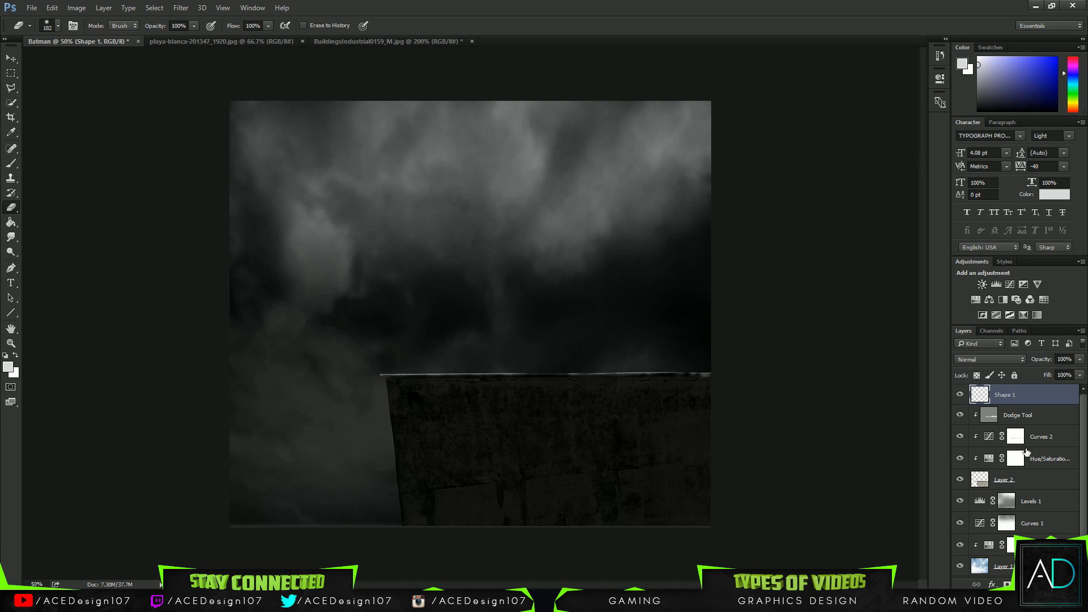
# Add a black Inner Shadow to the wall layer, Layer 2, with the Normal blend mode.
pyautogui.rightClick(1043, 481)
pyautogui.press('Escape')
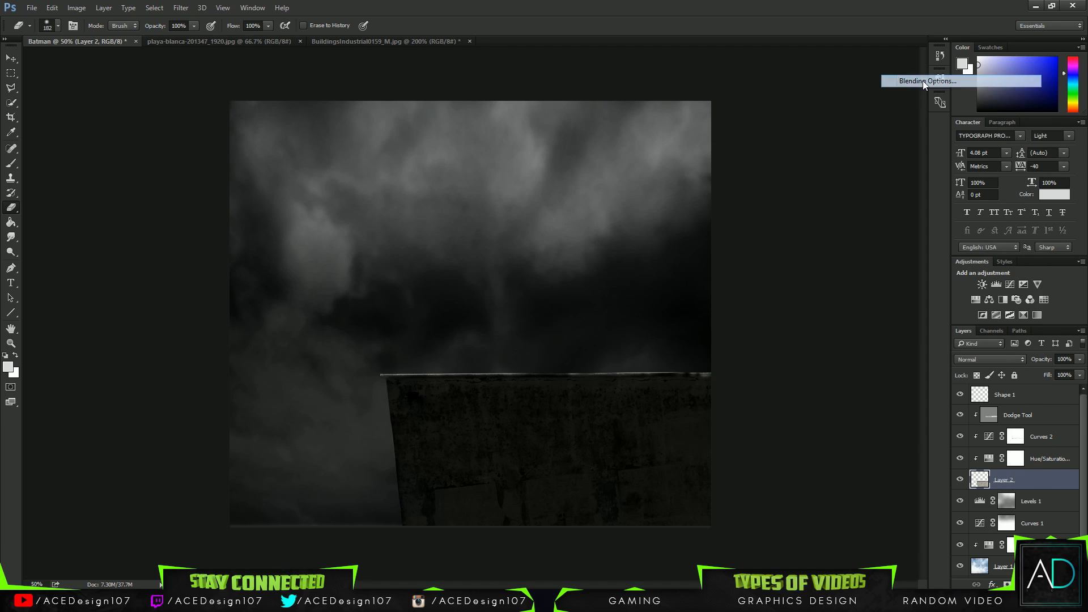
pyautogui.press('space')
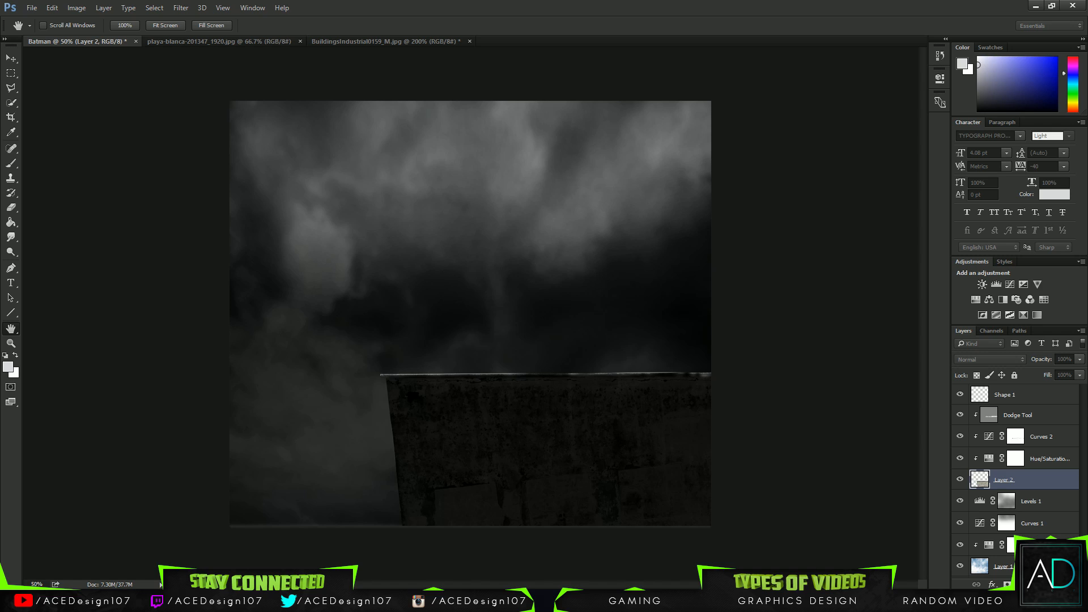
pyautogui.click(776, 242)
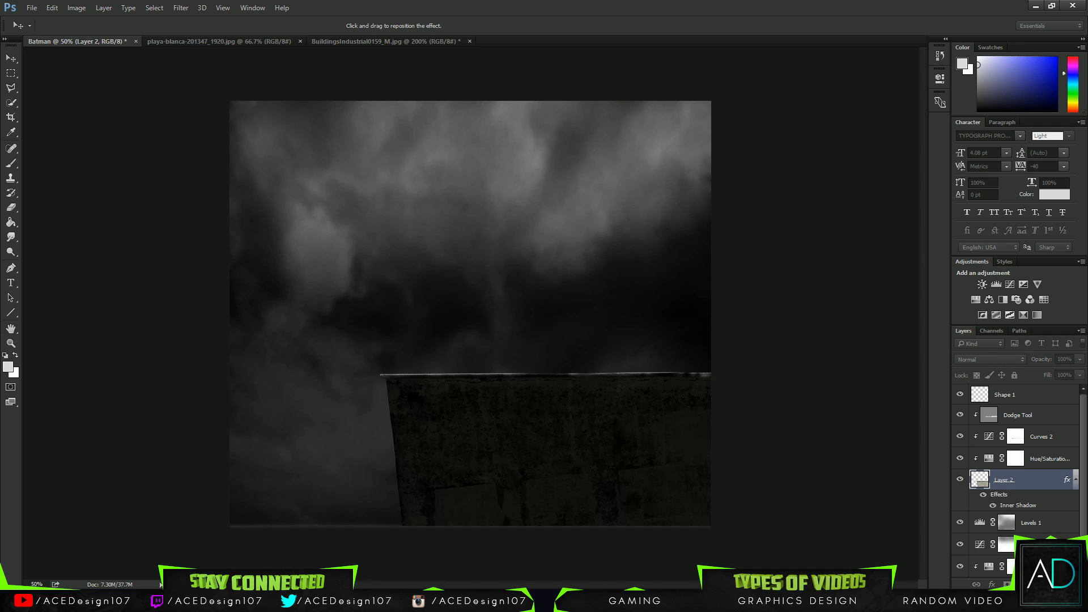
pyautogui.moveTo(1087, 96); pyautogui.dragTo(452, 70)
pyautogui.click(450, 106)
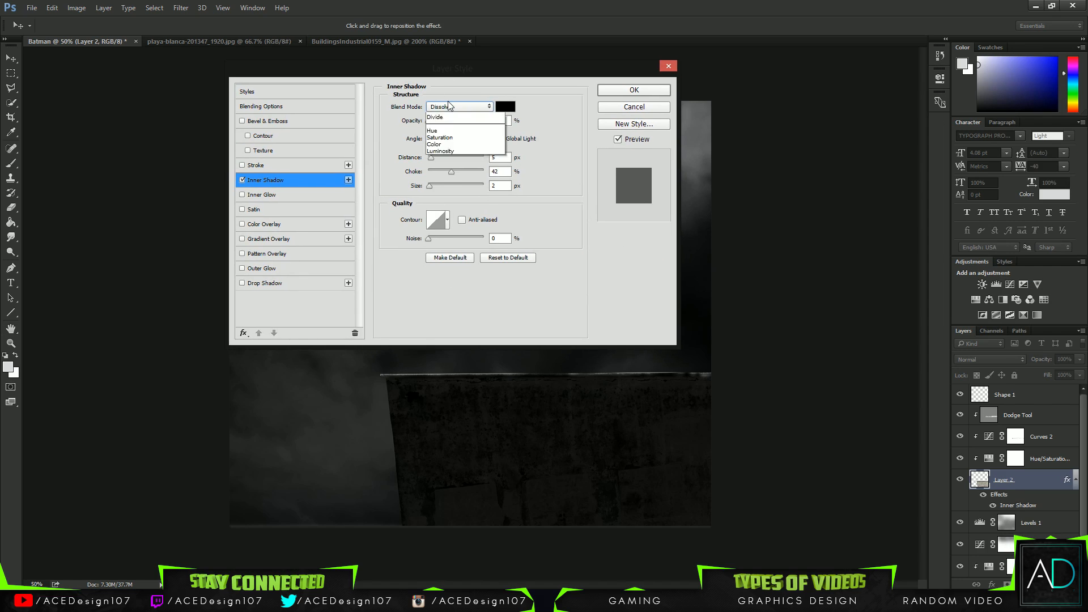
pyautogui.click(448, 115)
# Set the inner shadow to 100% opacity, 33% choke and 79 px size with a larger distance, and apply it.
pyautogui.moveTo(429, 121); pyautogui.dragTo(528, 124)
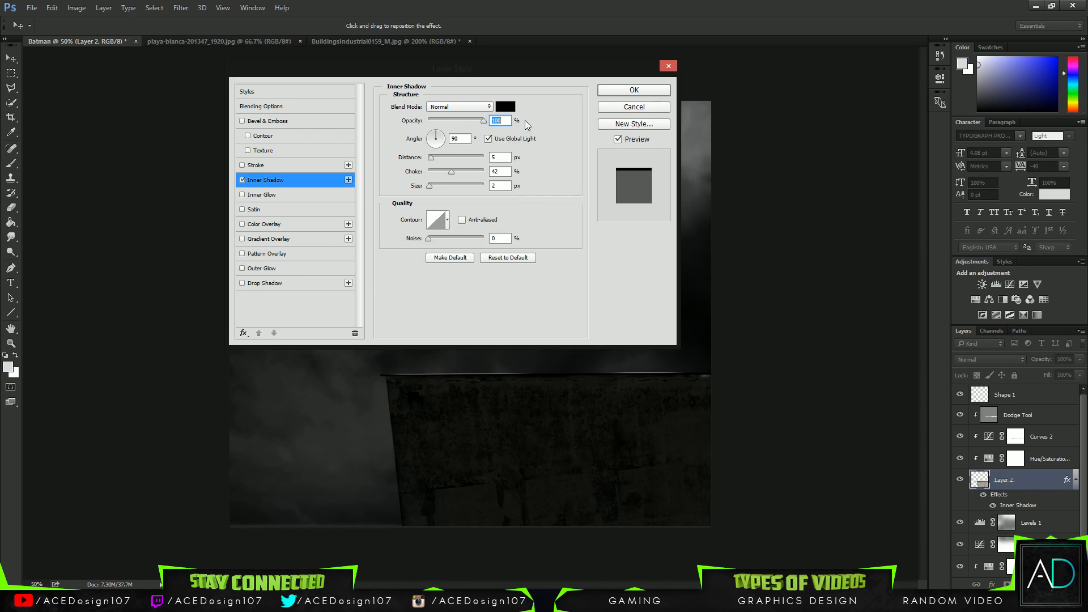
pyautogui.click(437, 169)
pyautogui.moveTo(429, 185); pyautogui.dragTo(453, 154)
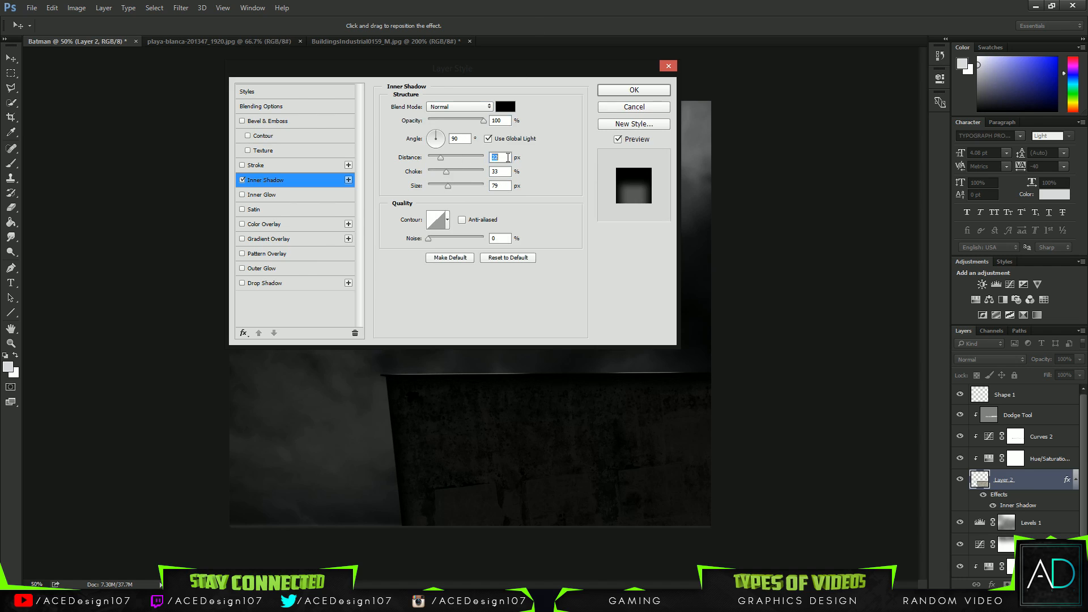
pyautogui.click(510, 171)
pyautogui.click(506, 186)
pyautogui.click(500, 121)
pyautogui.click(624, 93)
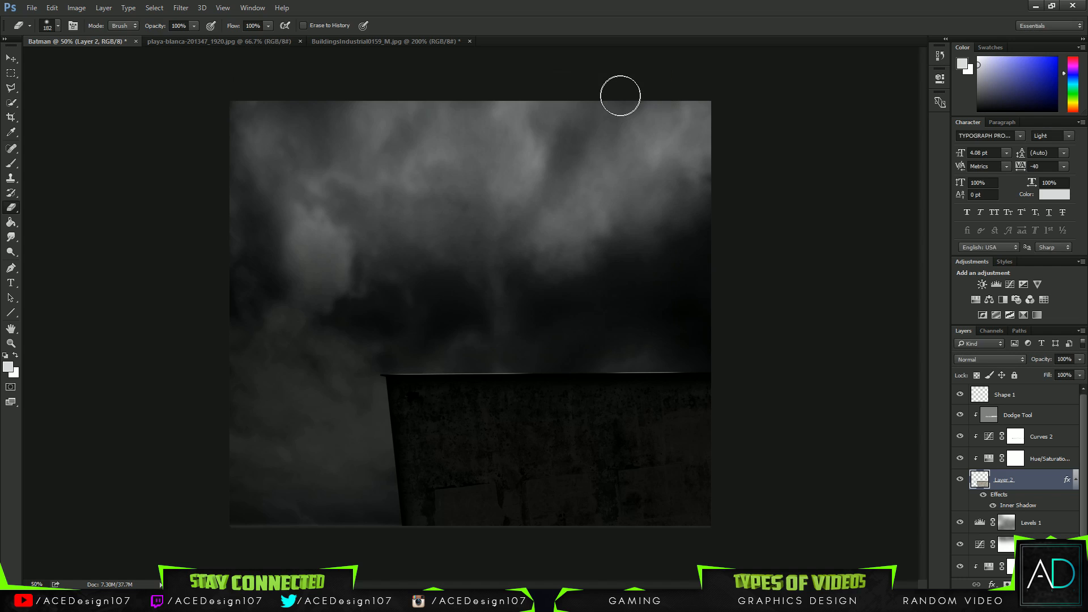
# Reduce the wall layer's opacity to 78% in its blending options.
pyautogui.hotkey('ctrl', '+')
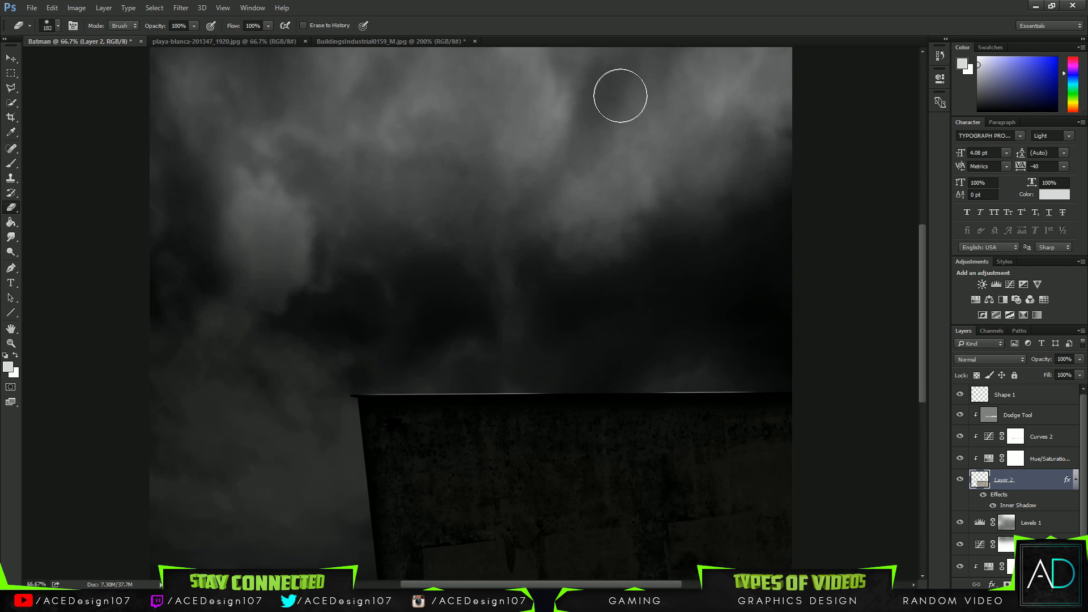
pyautogui.rightClick(1045, 474)
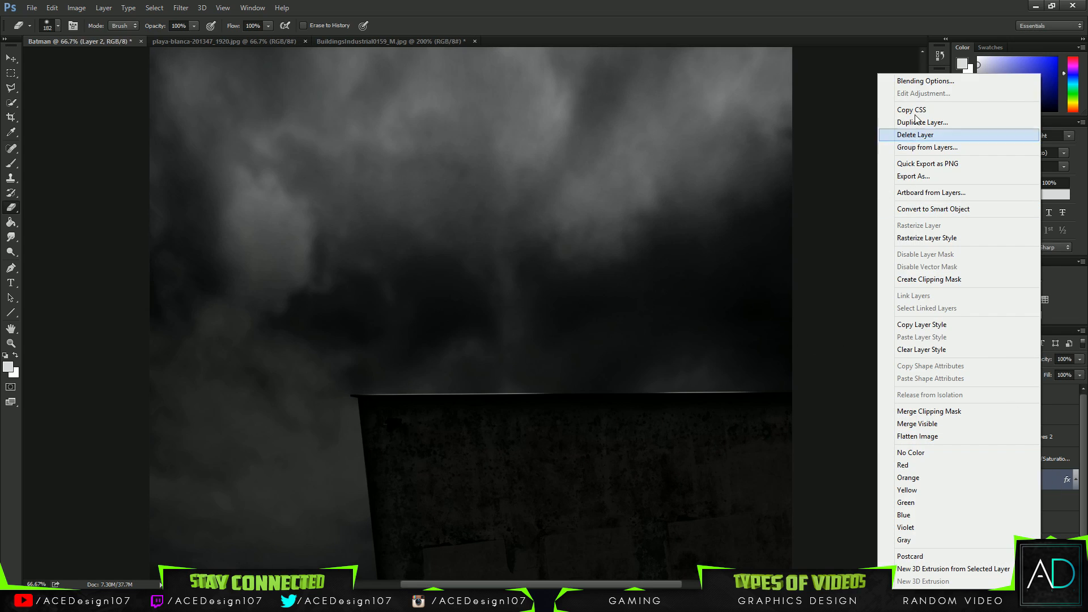
pyautogui.click(916, 82)
pyautogui.moveTo(477, 119)
pyautogui.mouseDown()
pyautogui.moveTo(468, 116)
pyautogui.moveTo(481, 118)
pyautogui.mouseUp()
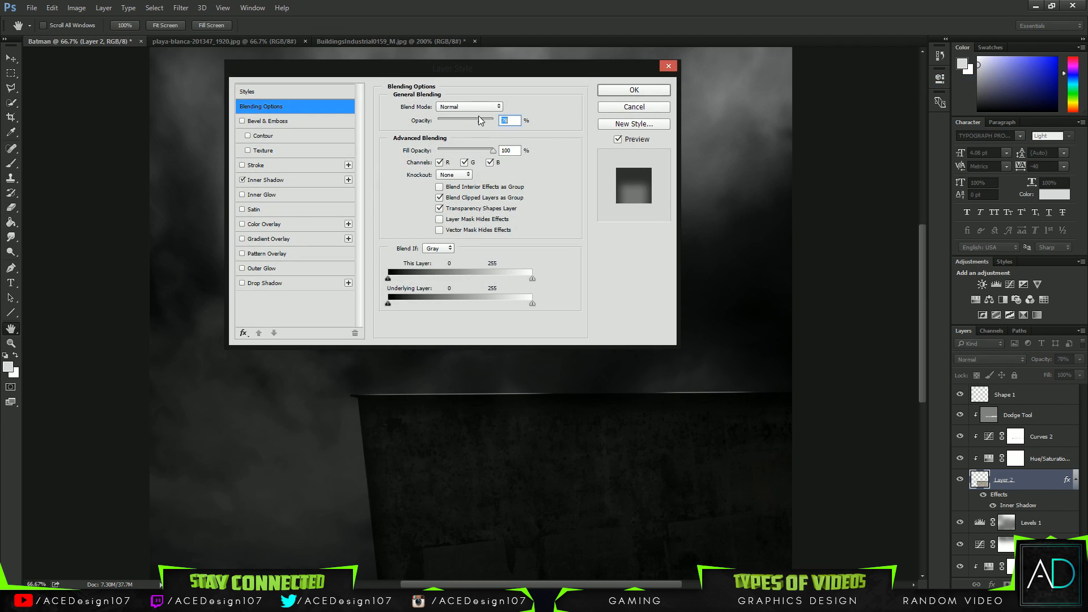
pyautogui.click(618, 90)
# Compare the wall with and without its inner shadow by toggling the layer effects.
pyautogui.press('e')
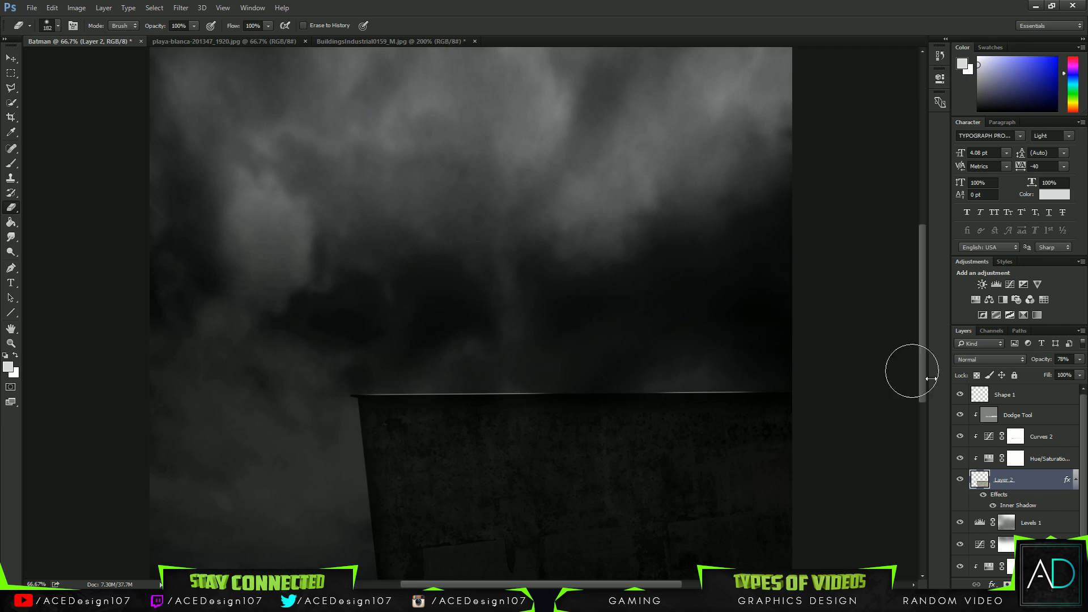
pyautogui.click(1037, 394)
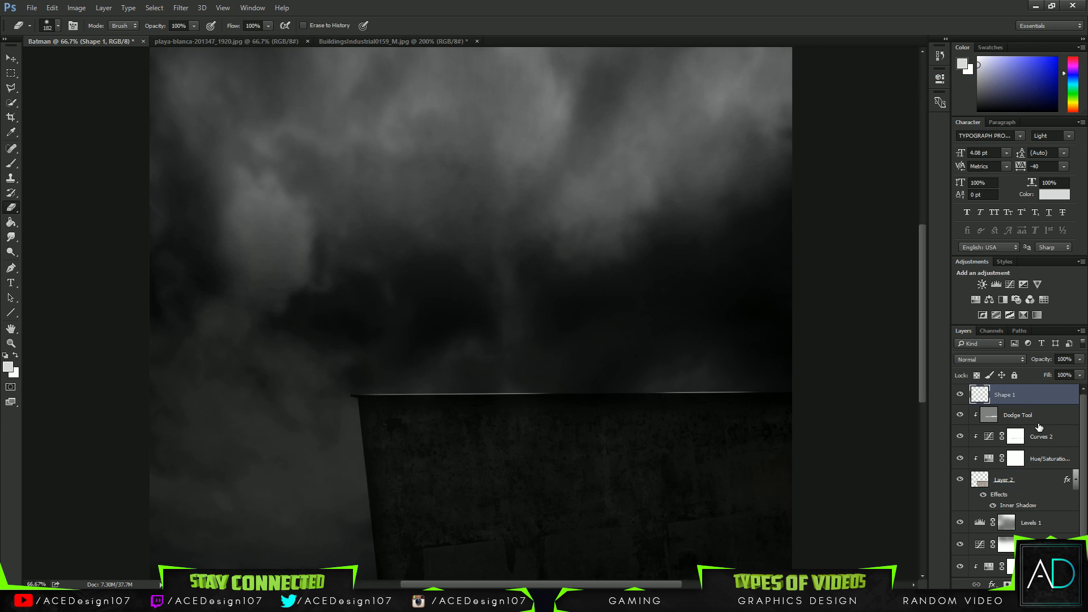
pyautogui.rightClick(1043, 488)
pyautogui.click(1070, 510)
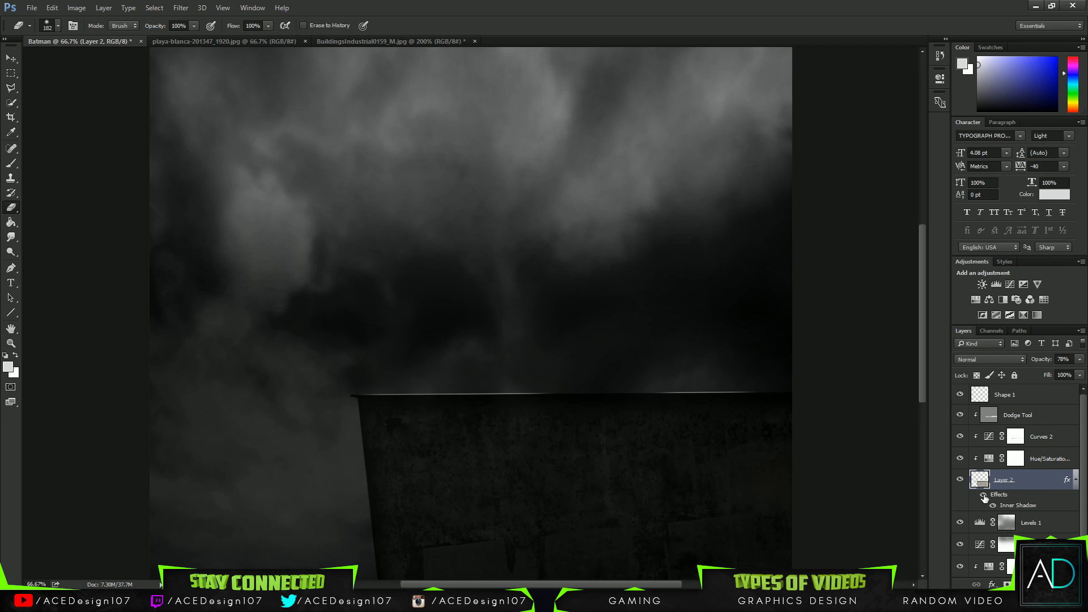
pyautogui.click(984, 496)
pyautogui.click(984, 496)
pyautogui.click(984, 496)
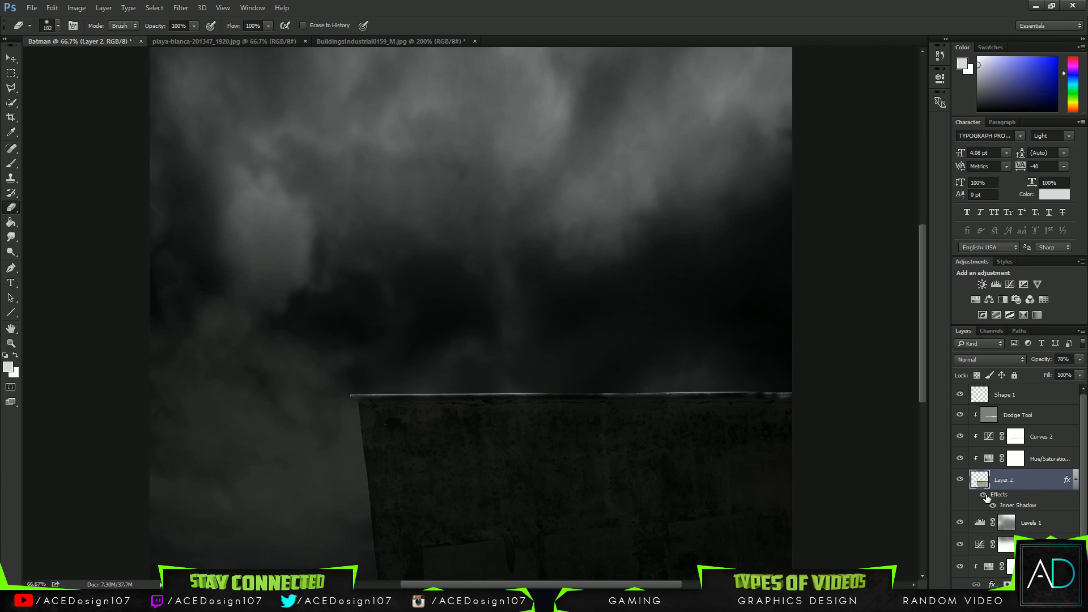
pyautogui.click(984, 496)
# Try the Overlay blend mode on the wall layer, return it to Normal and set its opacity to 70%.
pyautogui.rightClick(1038, 481)
pyautogui.click(894, 82)
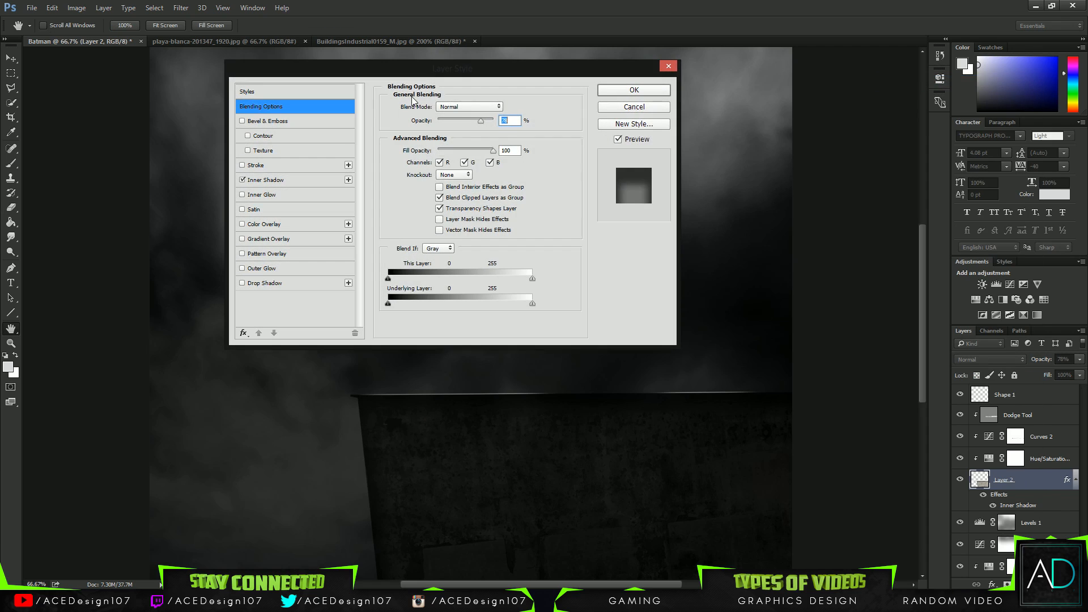
pyautogui.click(470, 107)
pyautogui.click(455, 219)
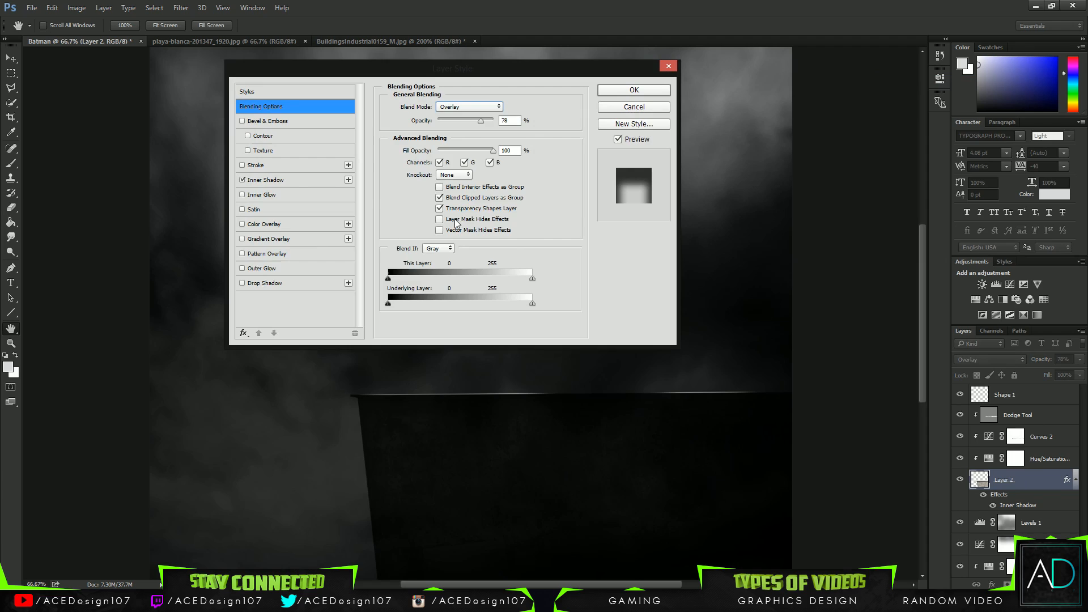
pyautogui.click(469, 106)
pyautogui.click(473, 113)
pyautogui.moveTo(479, 120)
pyautogui.mouseDown()
pyautogui.moveTo(454, 120)
pyautogui.moveTo(479, 120)
pyautogui.mouseUp()
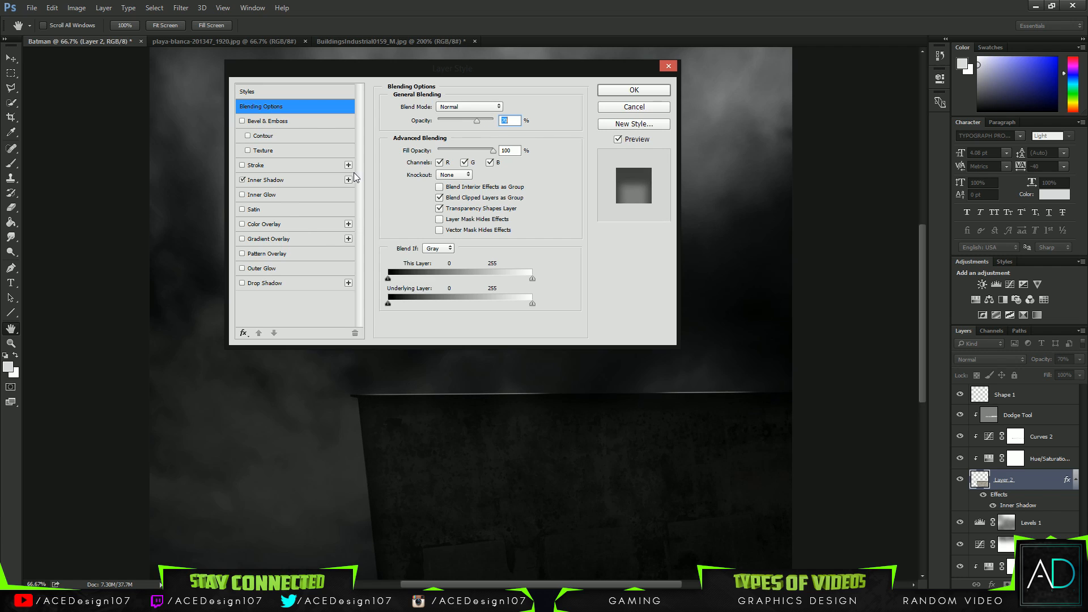
# Restore the wall layer's opacity to 100%, slightly raise its inner shadow's opacity and apply the layer style.
pyautogui.hotkey('shift', 'Up')
pyautogui.hotkey('shift', 'Up')
pyautogui.hotkey('shift', 'Up')
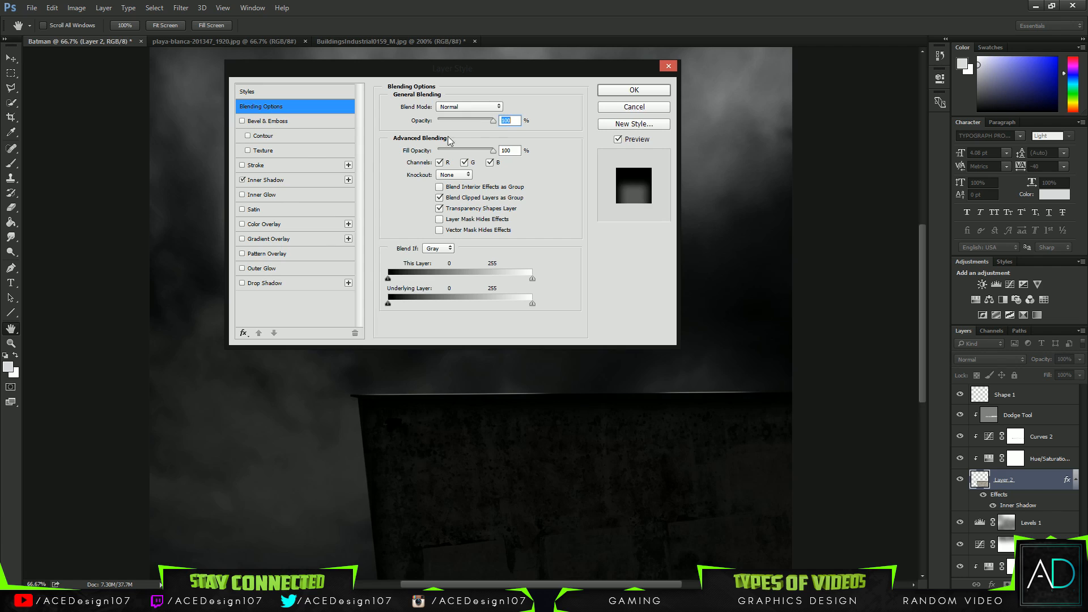
pyautogui.click(266, 180)
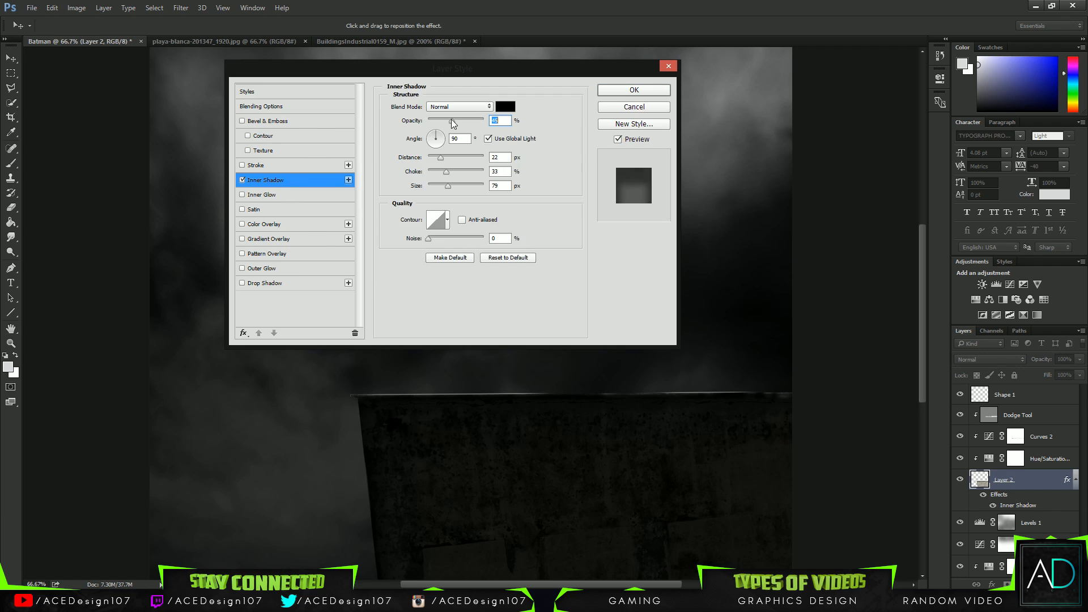
pyautogui.moveTo(450, 119); pyautogui.dragTo(459, 121)
pyautogui.click(623, 91)
pyautogui.press('e')
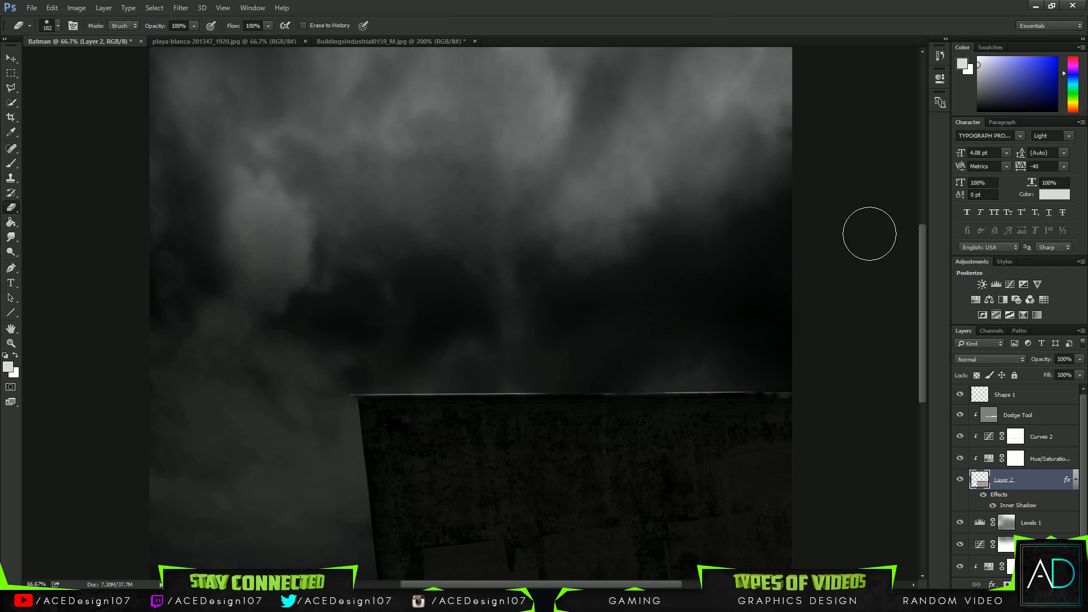
pyautogui.hotkey('ctrl', '0')
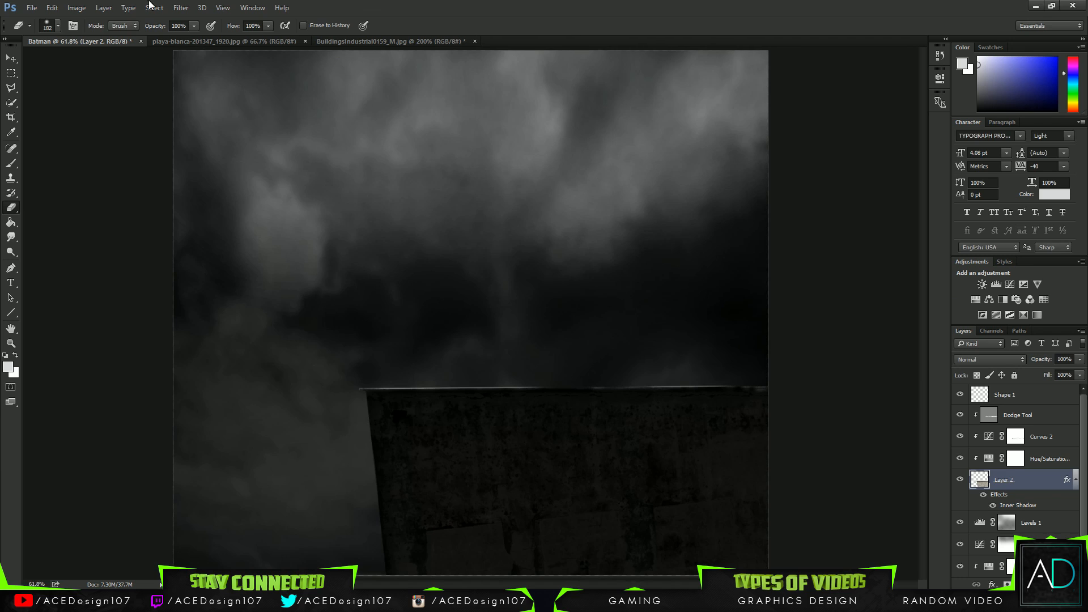
# Open the moon photo moon-274879_1920.jpg from the Photo Manipulation folder.
pyautogui.click(31, 7)
pyautogui.click(56, 32)
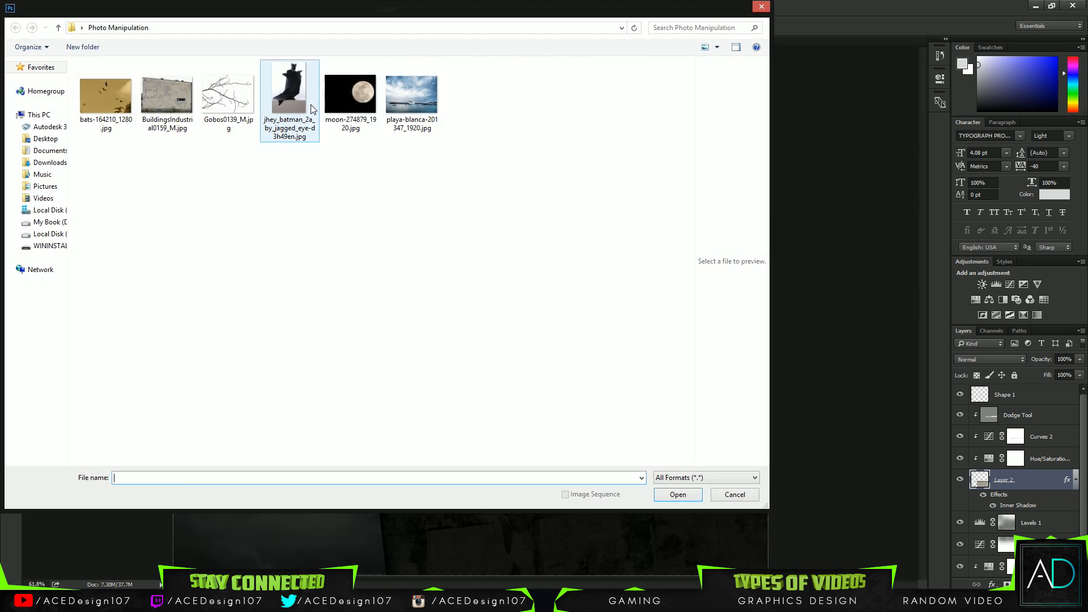
pyautogui.click(334, 113)
pyautogui.doubleClick(333, 114)
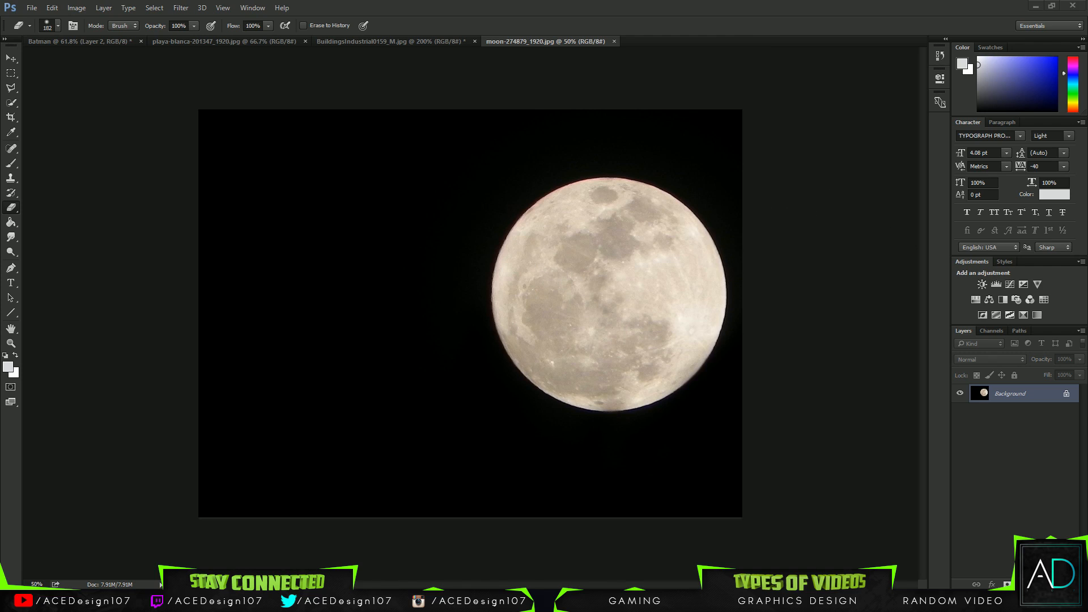
# Try to outline the moon with an elliptical marquee and clear the selection.
pyautogui.press('m')
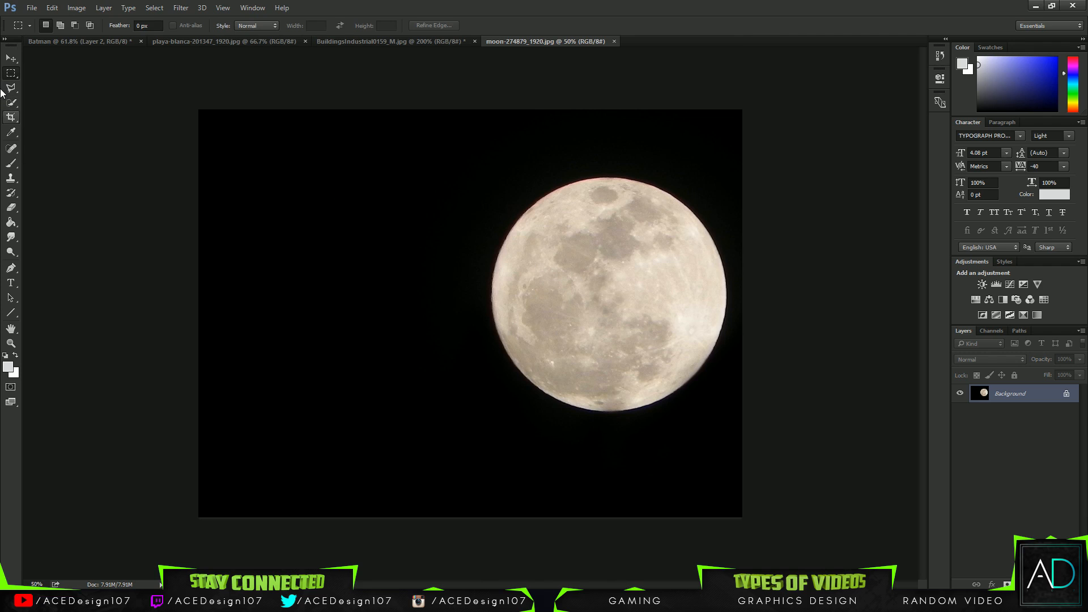
pyautogui.rightClick(10, 72)
pyautogui.click(74, 84)
pyautogui.moveTo(475, 166); pyautogui.dragTo(820, 423)
pyautogui.hotkey('ctrl', 'd')
# Switch to the Magic Wand, try selecting the moon at a tolerance of 10 and clear the selection.
pyautogui.press('w')
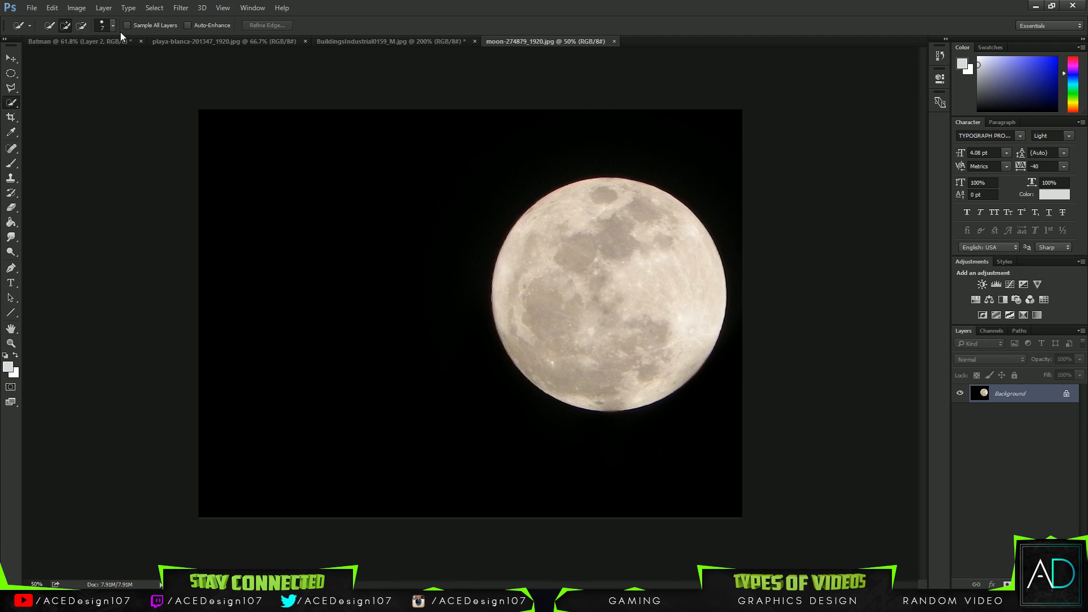
pyautogui.rightClick(9, 105)
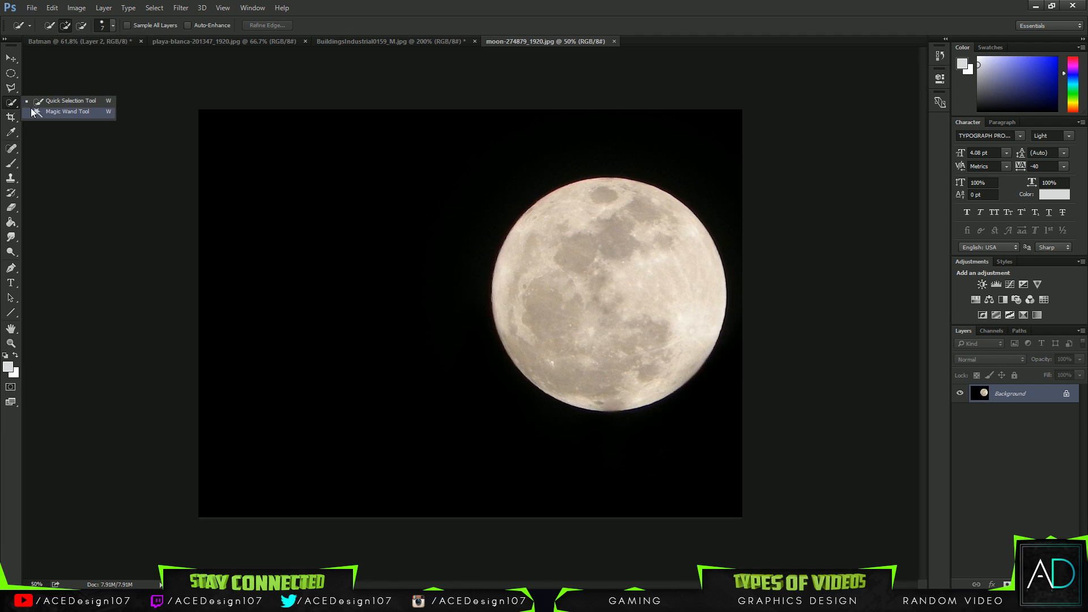
pyautogui.click(65, 111)
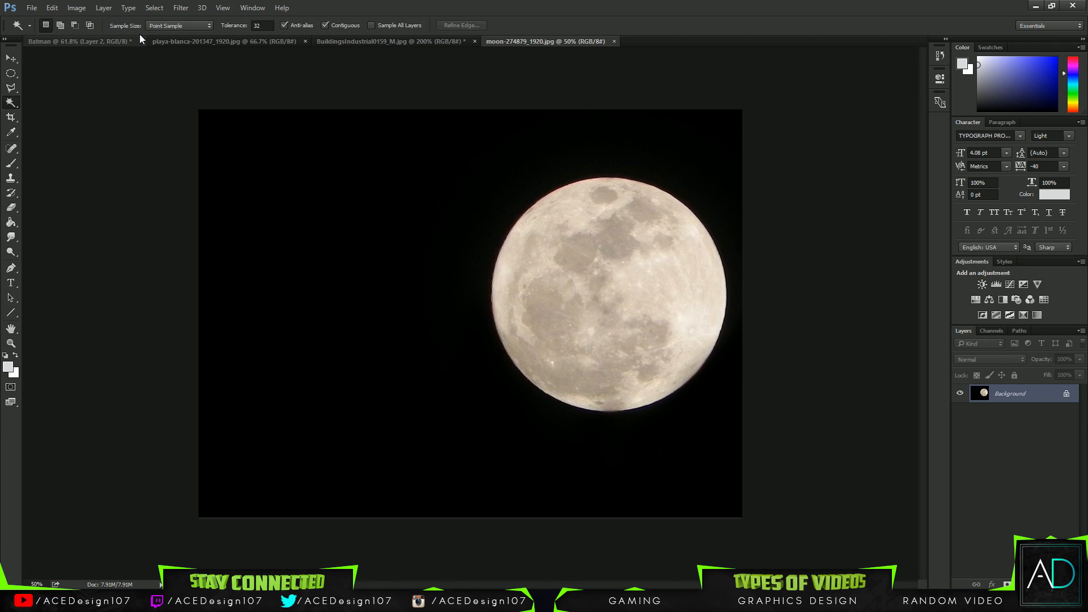
pyautogui.doubleClick(263, 25)
pyautogui.write('10')
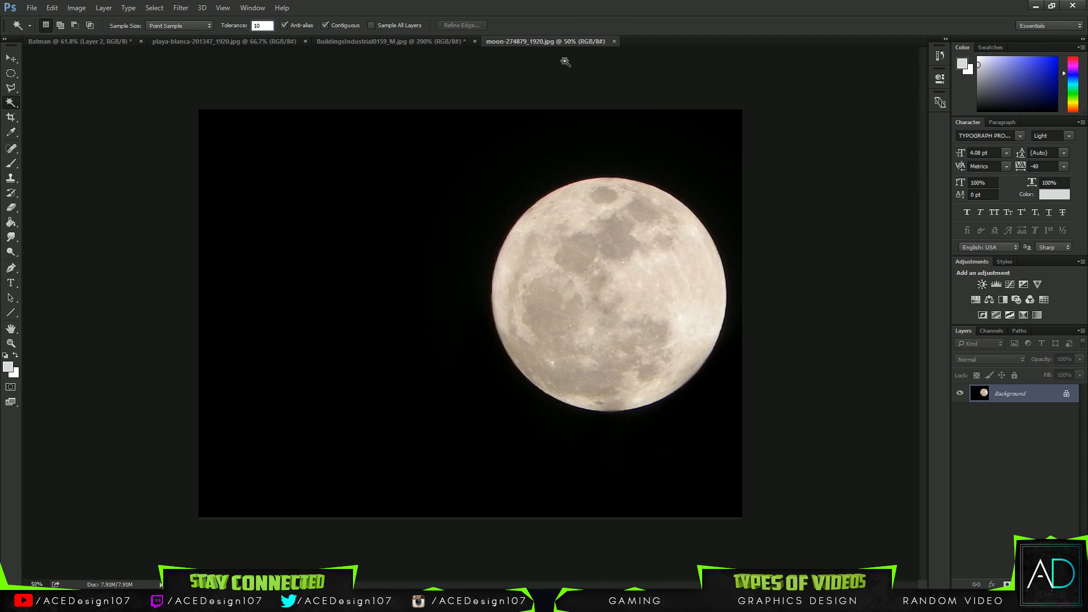
pyautogui.click(601, 198)
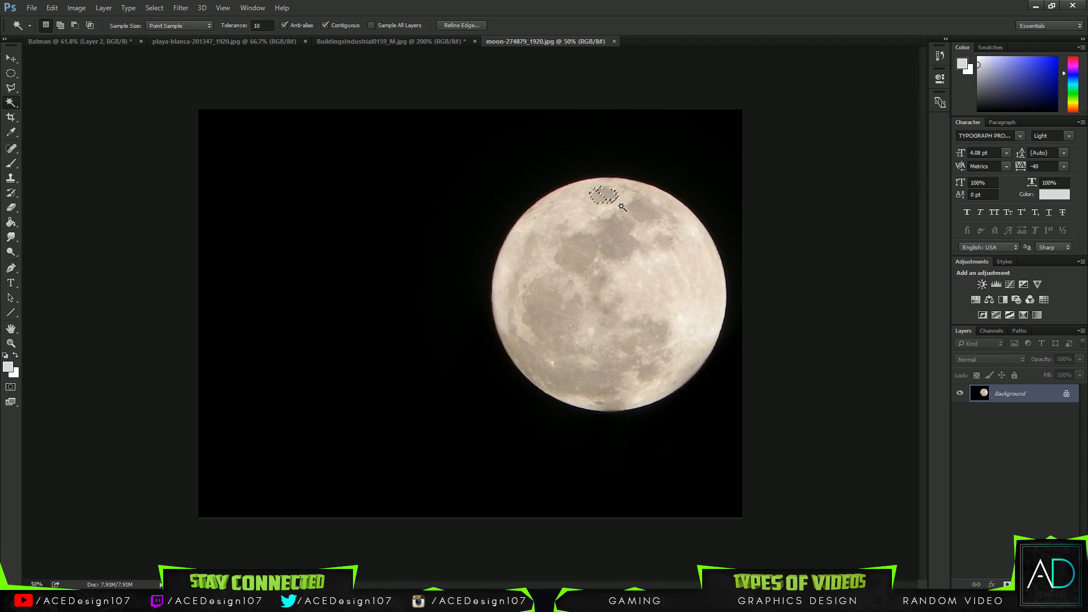
pyautogui.hotkey('ctrl', 'd')
# Try selecting the moon with the Magic Wand at a tolerance of 50, sampling two areas and clearing each selection.
pyautogui.click(271, 25)
pyautogui.write('50')
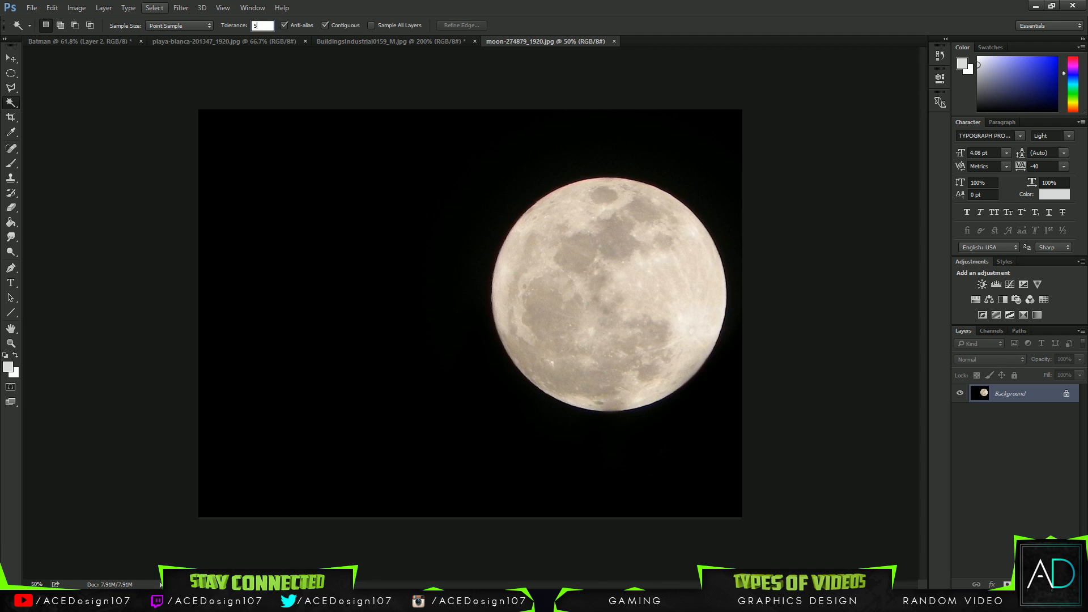
pyautogui.press('Return')
pyautogui.click(621, 311)
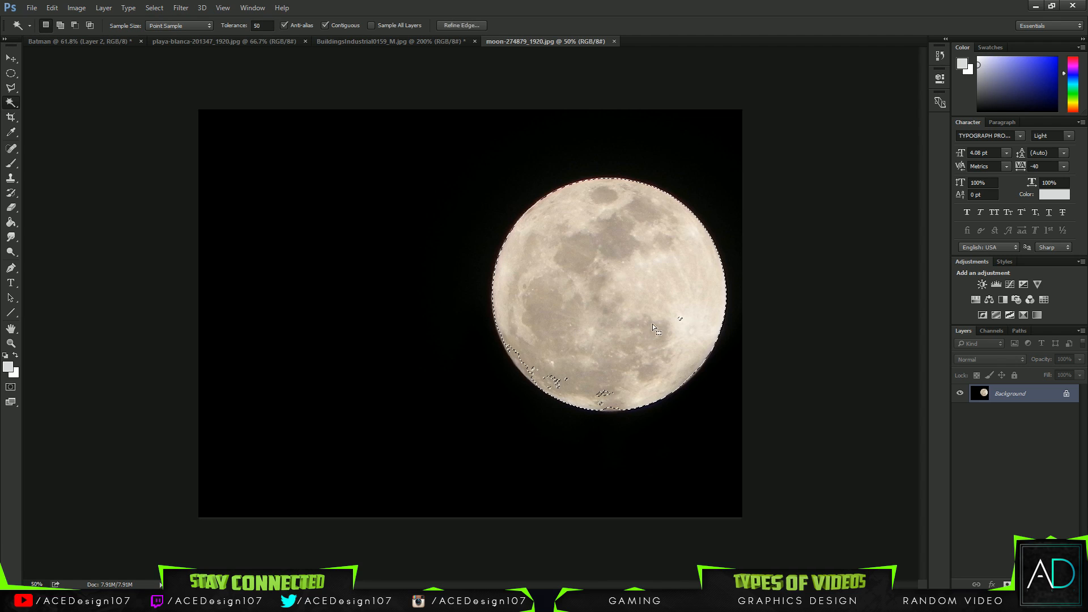
pyautogui.hotkey('ctrl', 'd')
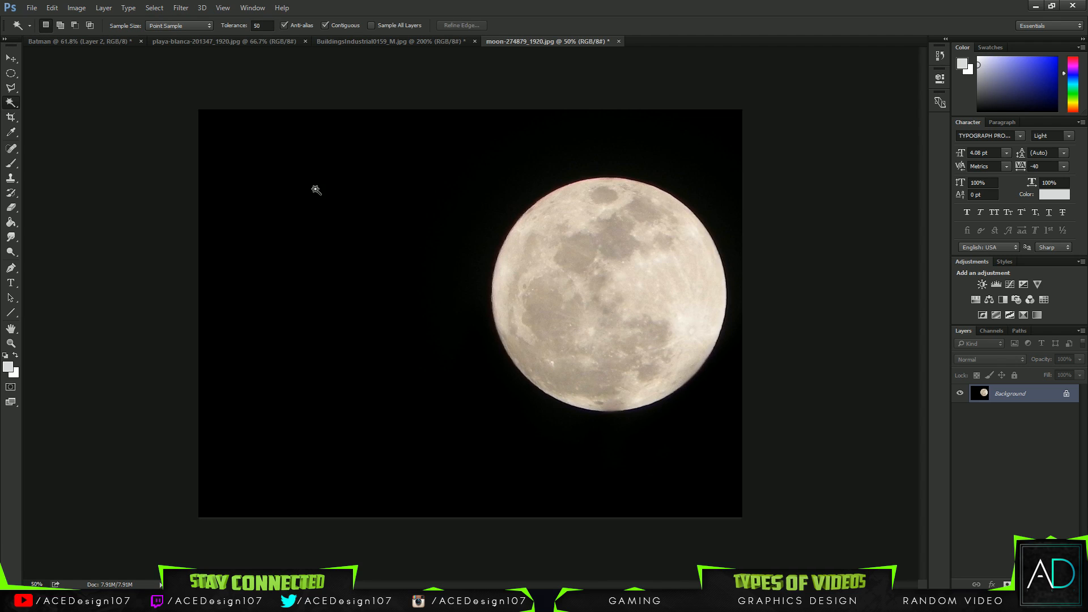
pyautogui.click(595, 257)
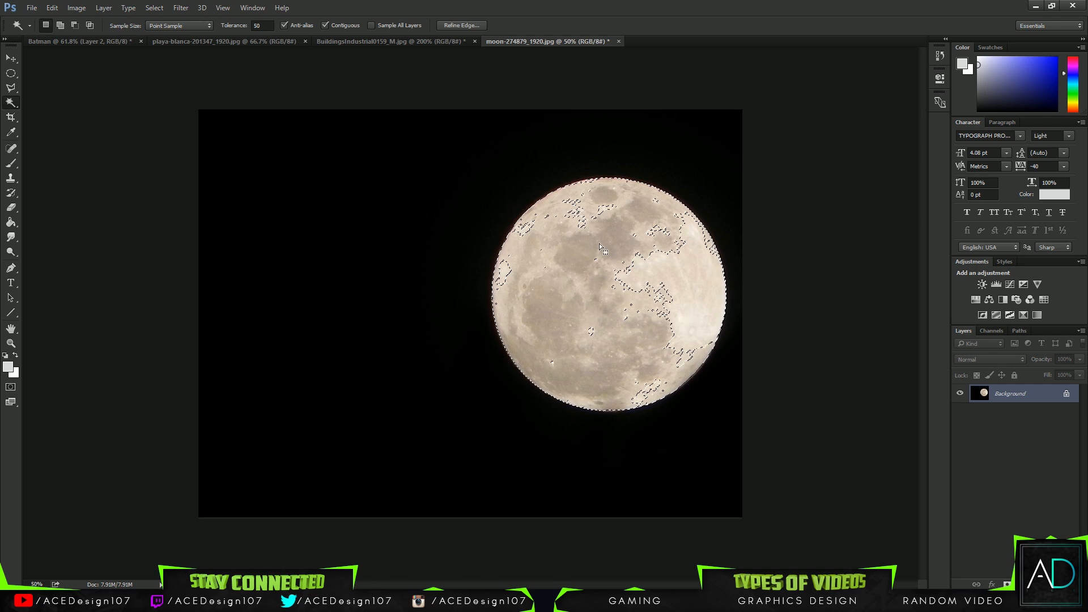
pyautogui.hotkey('ctrl', 'd')
# Try selecting the moon with the Magic Wand at a tolerance of 70, sampling a dark and a bright area.
pyautogui.click(254, 25)
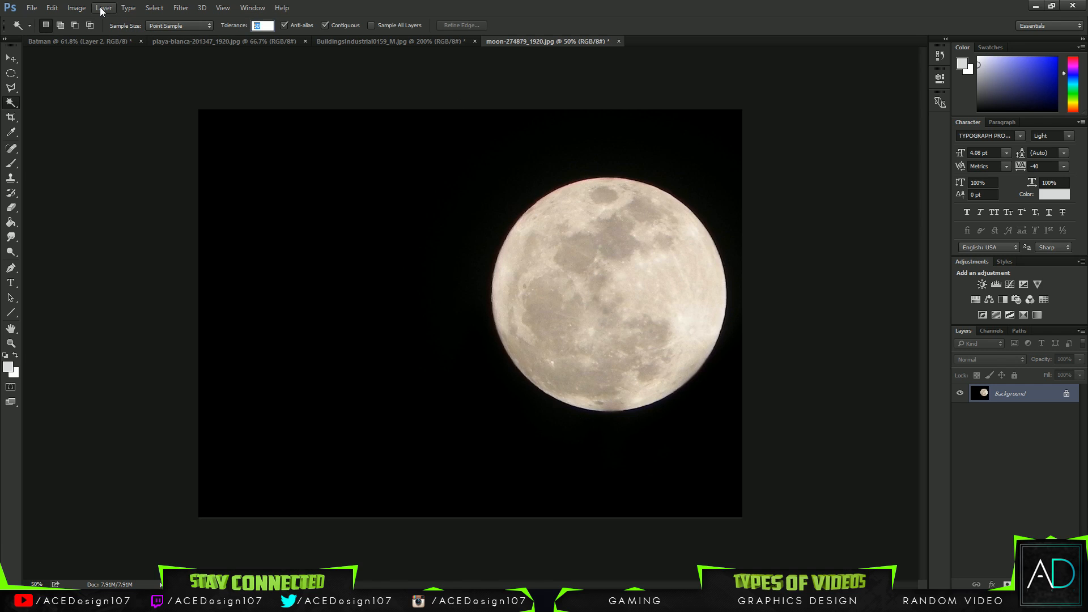
pyautogui.write('70')
pyautogui.click(628, 336)
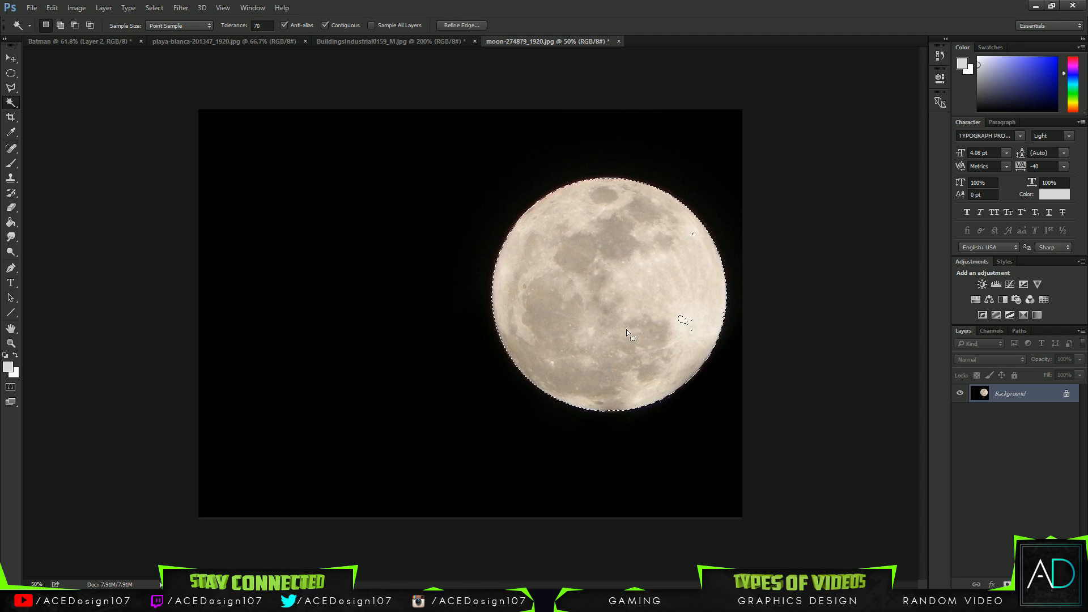
pyautogui.click(637, 268)
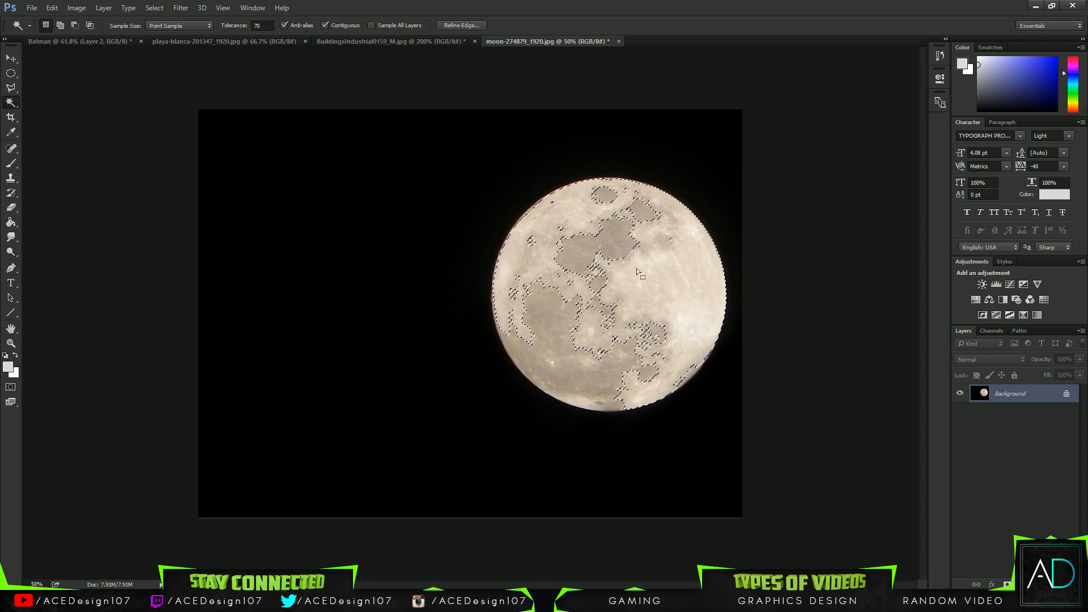
# Set the Magic Wand tolerance to 80 and select the whole moon disc from one of its dark patches.
pyautogui.click(261, 26)
pyautogui.write('80')
pyautogui.click(607, 276)
pyautogui.click(618, 254)
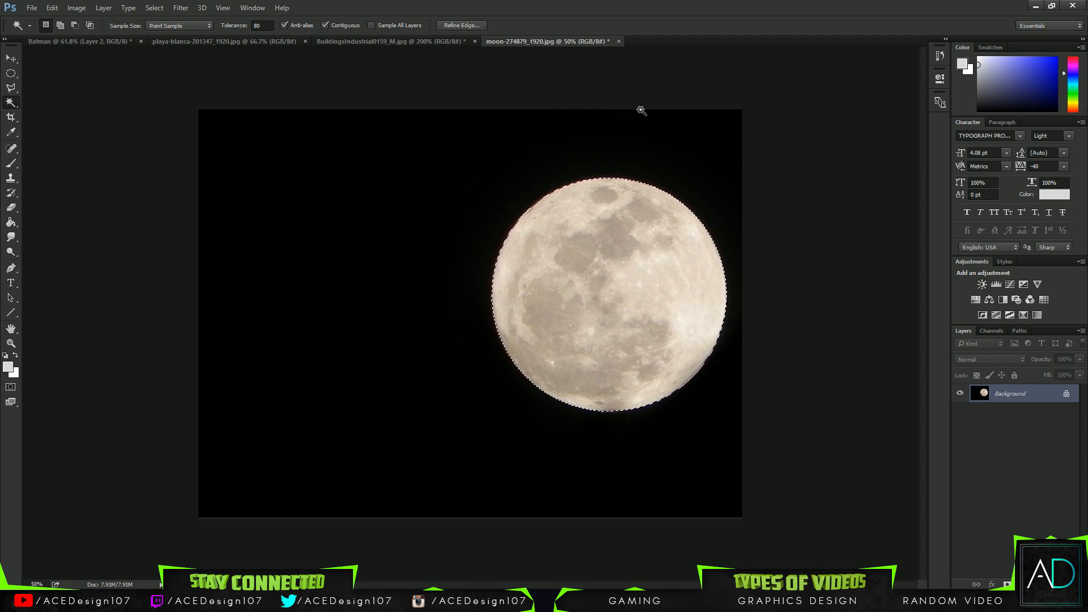
# Copy the selected moon into the Batman document and place its layer at the top of the stack, above Shape 1.
pyautogui.hotkey('ctrl', '+')
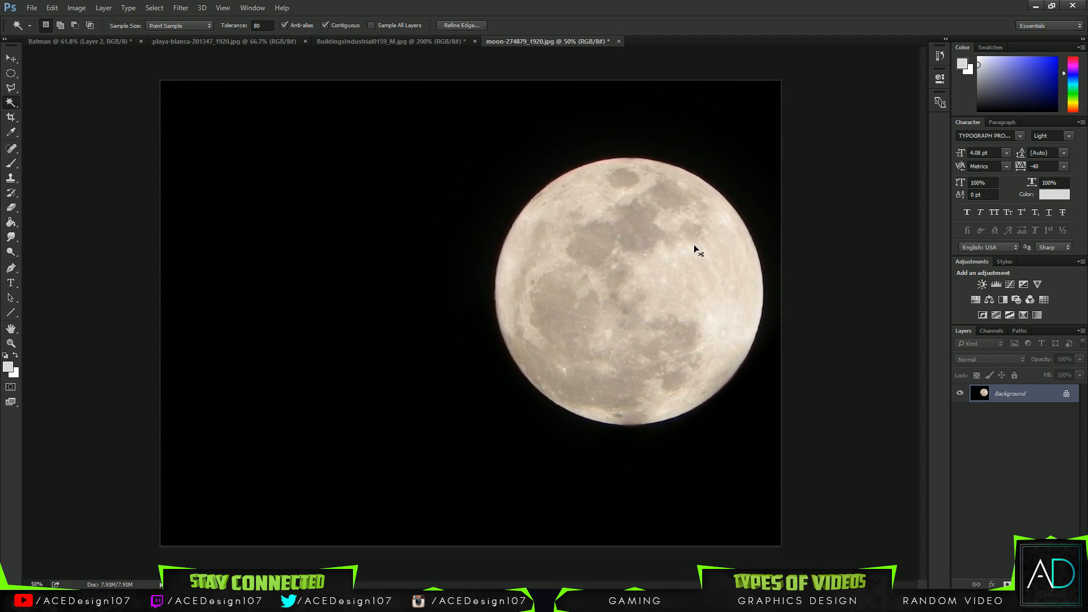
pyautogui.press('v')
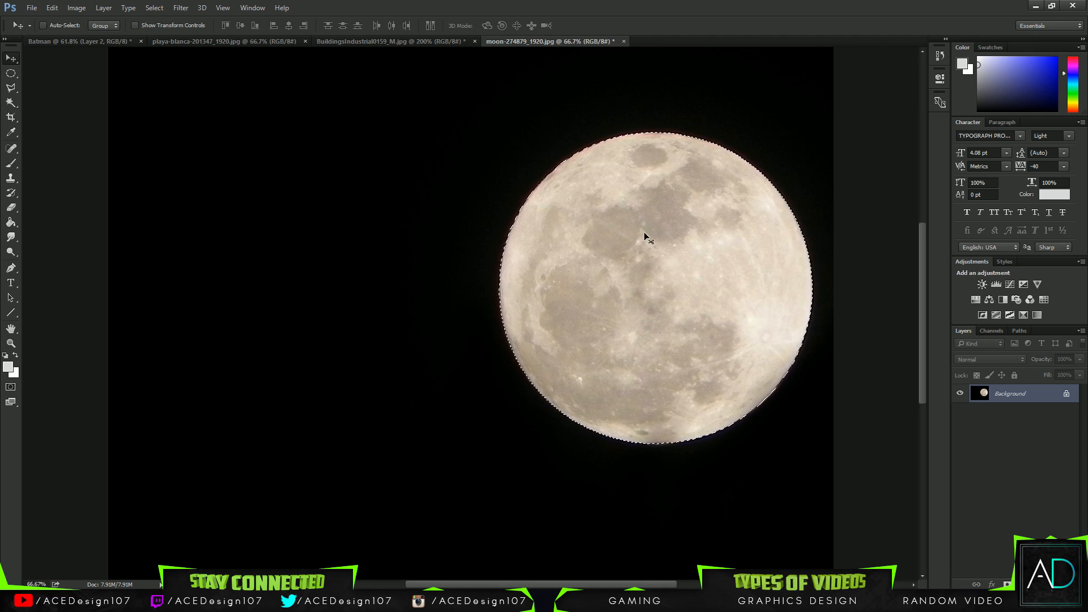
pyautogui.hotkey('ctrl', 'd')
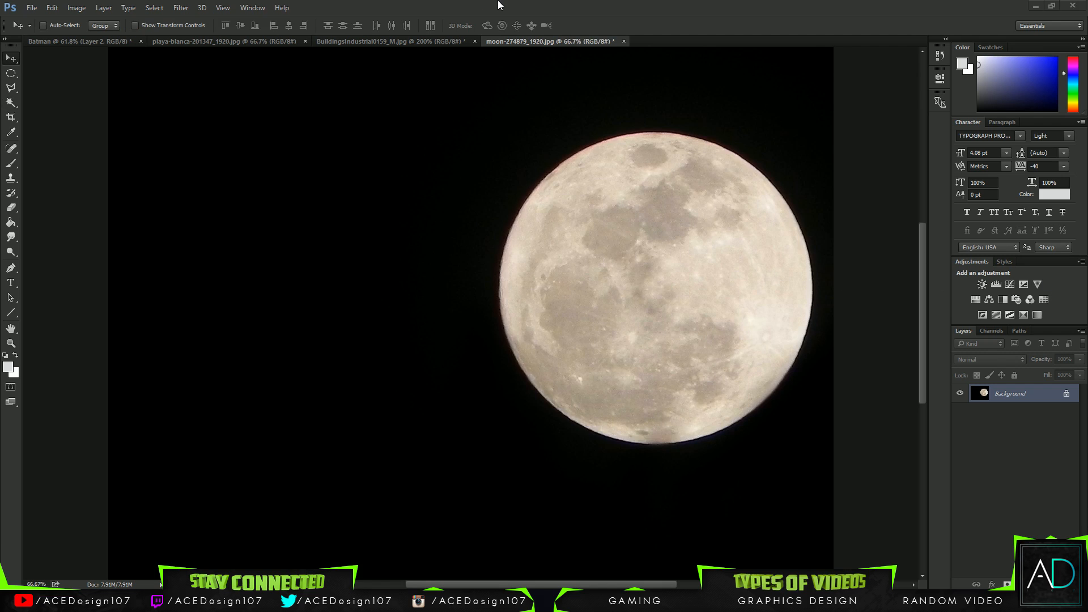
pyautogui.hotkey('ctrl', 'shift', 'd')
pyautogui.moveTo(688, 257); pyautogui.dragTo(557, 183)
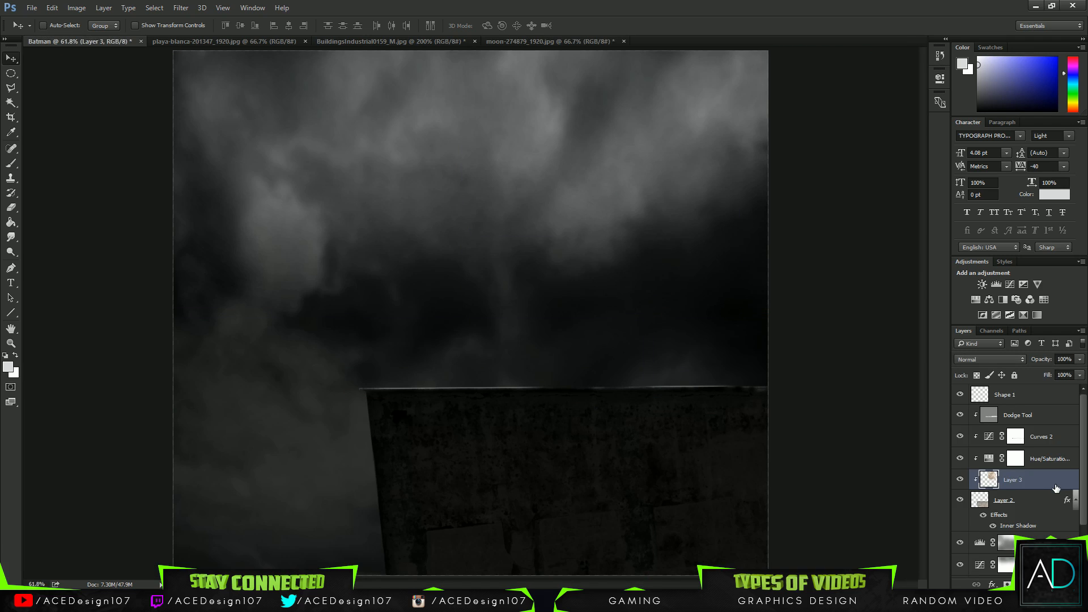
pyautogui.moveTo(1056, 488); pyautogui.dragTo(1046, 394)
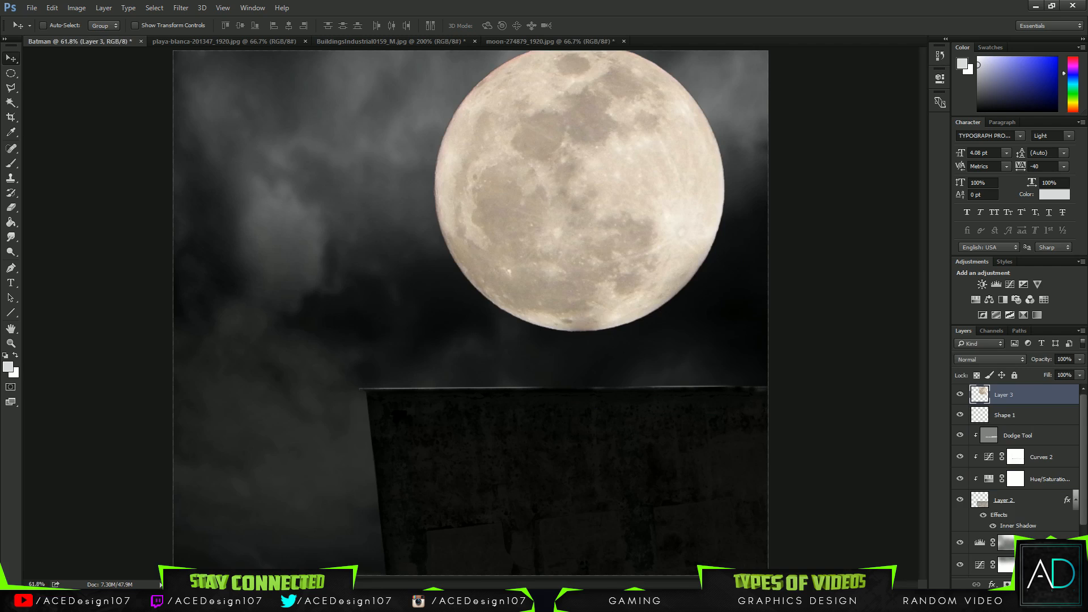
# Move the moon fully into the sky above the wall and scale it proportionally to about 81%.
pyautogui.moveTo(572, 205); pyautogui.dragTo(540, 230)
pyautogui.hotkey('ctrl', 't')
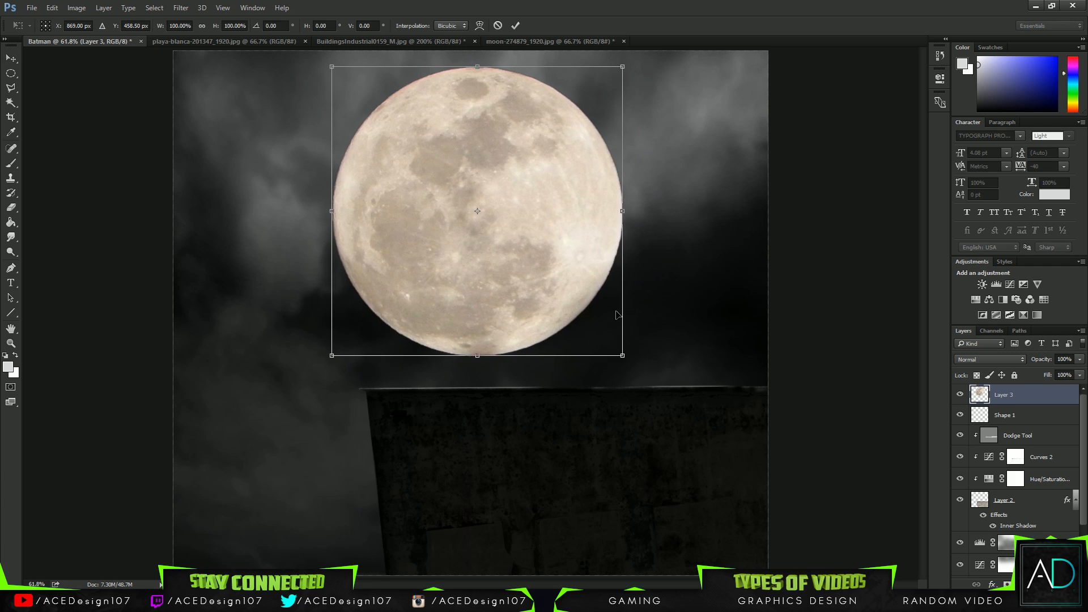
pyautogui.moveTo(624, 356); pyautogui.dragTo(567, 301)
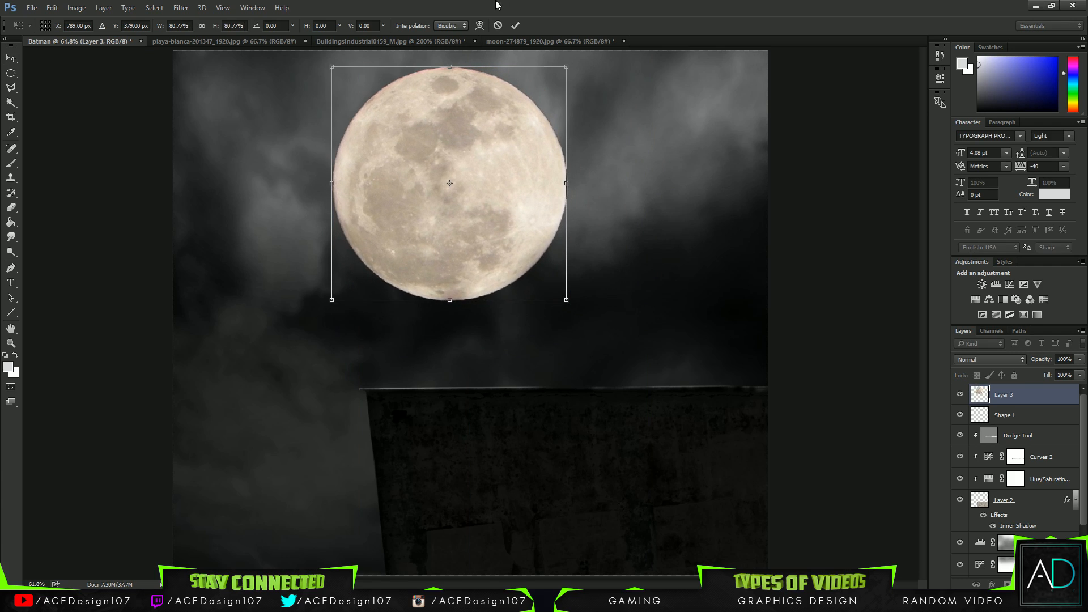
pyautogui.click(516, 26)
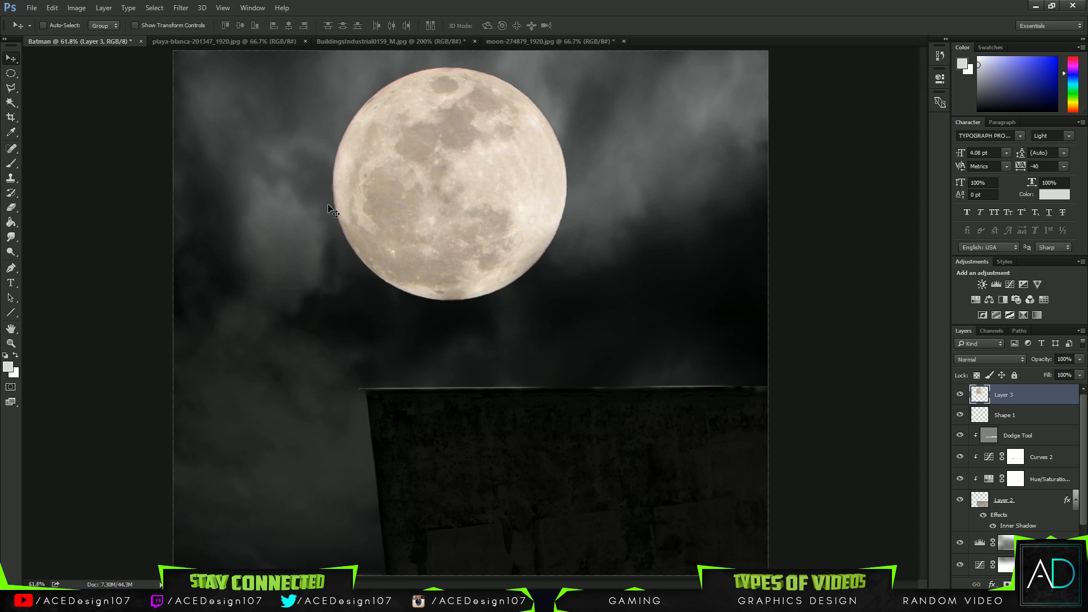
# Shift the moon slightly to the right and centre it vertically on the canvas.
pyautogui.moveTo(425, 180); pyautogui.dragTo(462, 181)
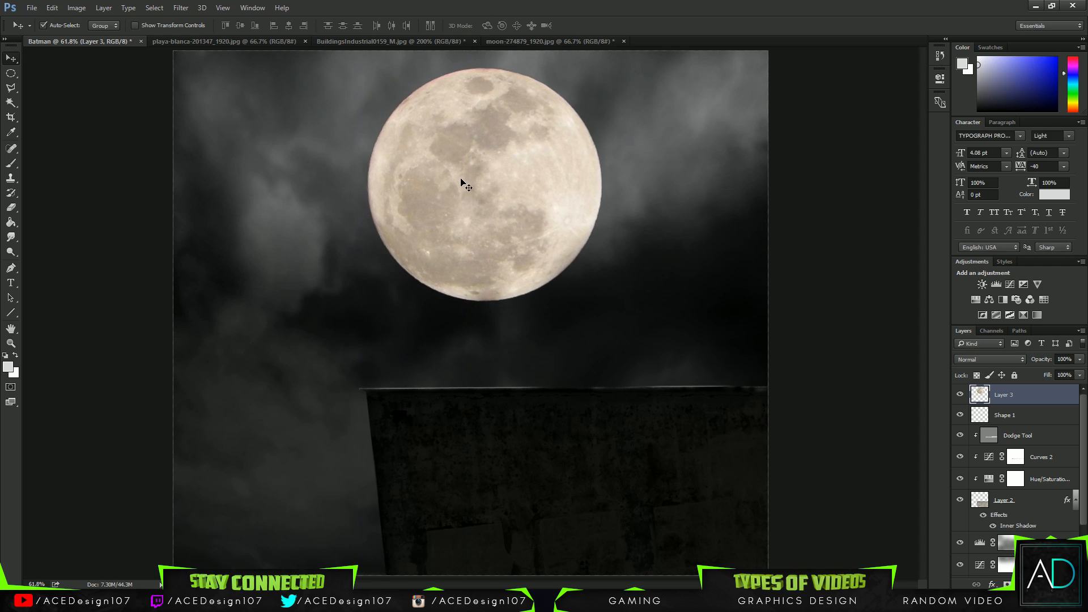
pyautogui.hotkey('ctrl', 'a')
pyautogui.click(240, 26)
pyautogui.hotkey('ctrl', 'd')
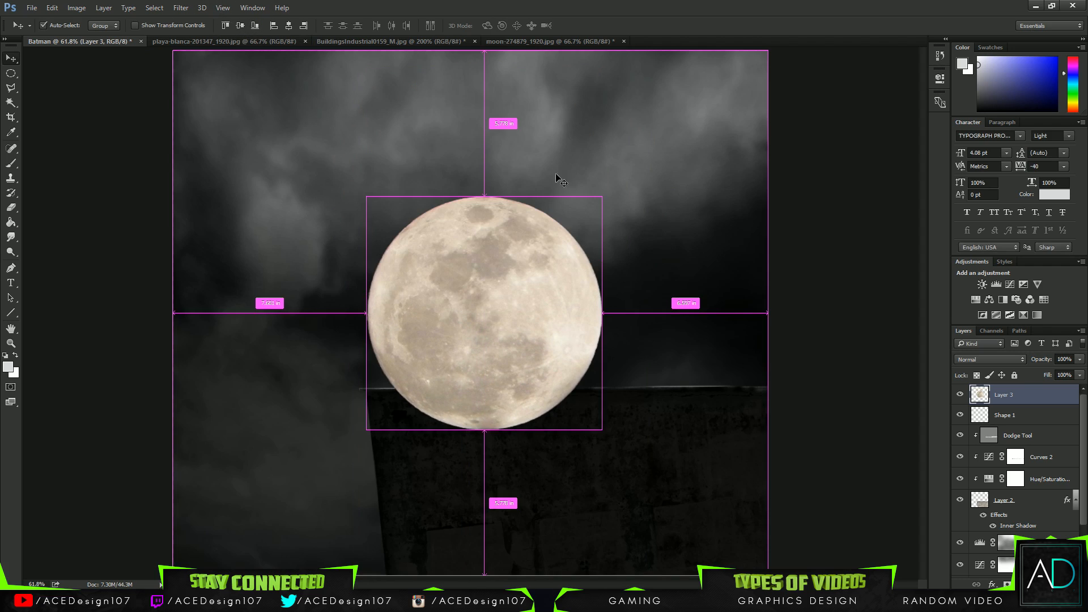
# Move the moon up into the sky so it sits clear above the wall's roofline.
pyautogui.hotkey('ctrl', 't')
pyautogui.moveTo(544, 325); pyautogui.dragTo(547, 199)
pyautogui.press('Return')
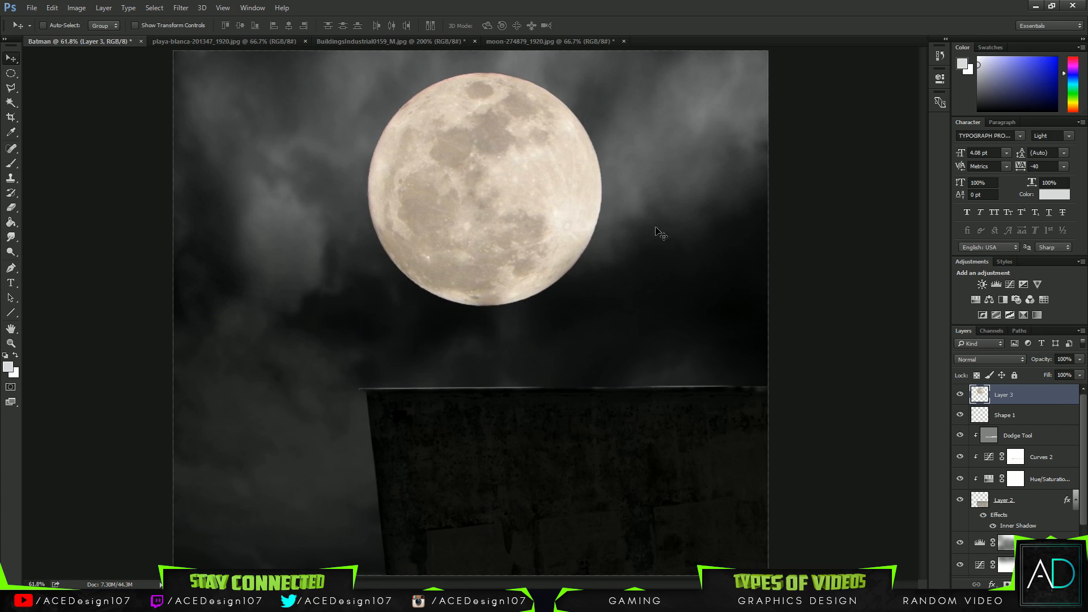
pyautogui.moveTo(479, 209); pyautogui.dragTo(477, 221)
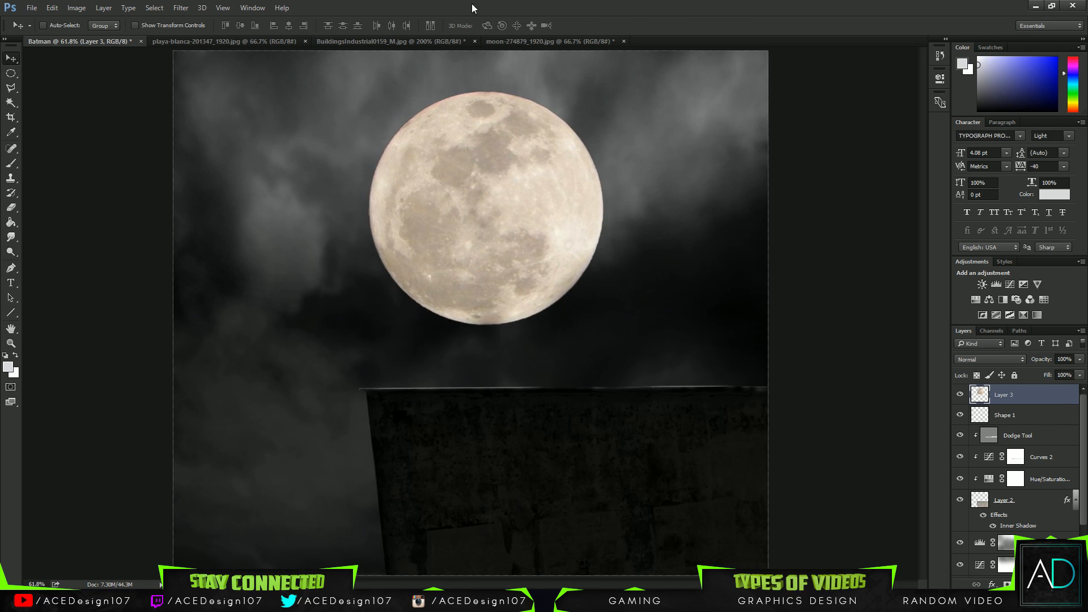
# Apply a Gaussian Blur with a 6-pixel radius to the moon layer.
pyautogui.click(181, 8)
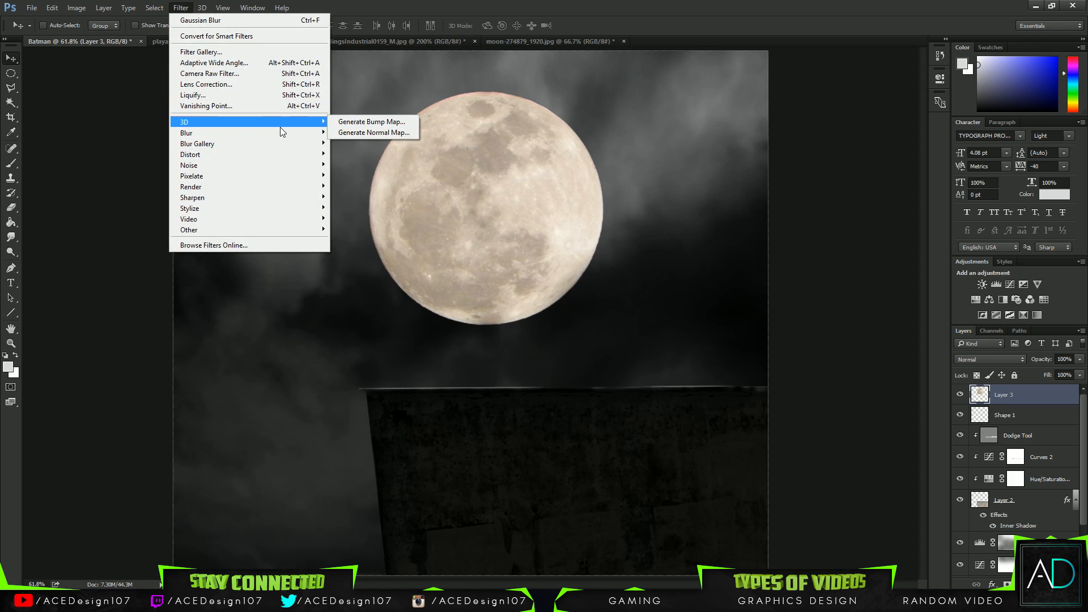
pyautogui.moveTo(326, 134)
pyautogui.click(366, 176)
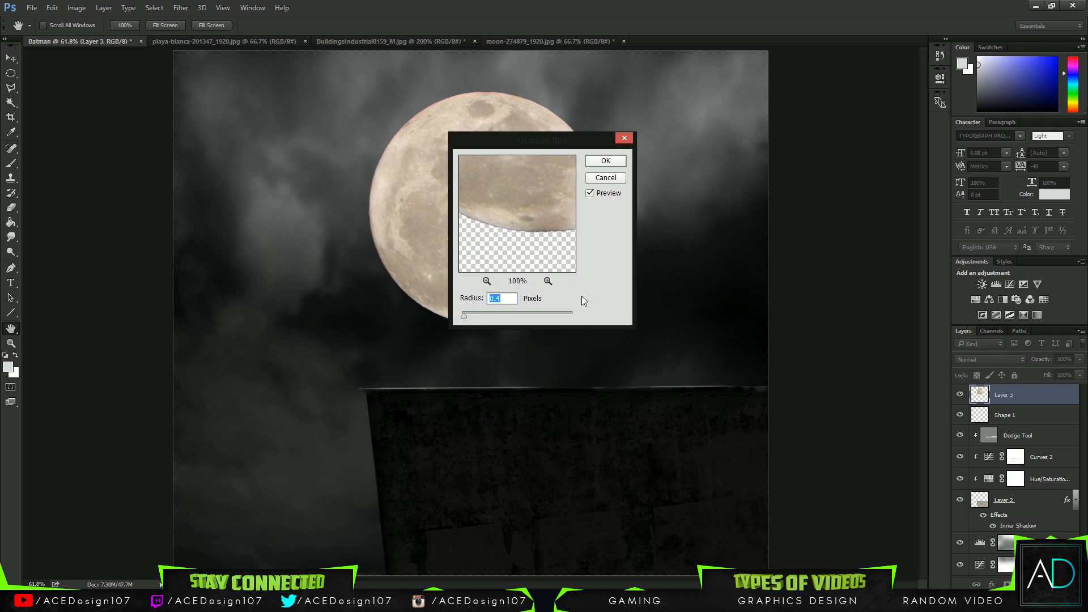
pyautogui.write('5')
pyautogui.click(602, 162)
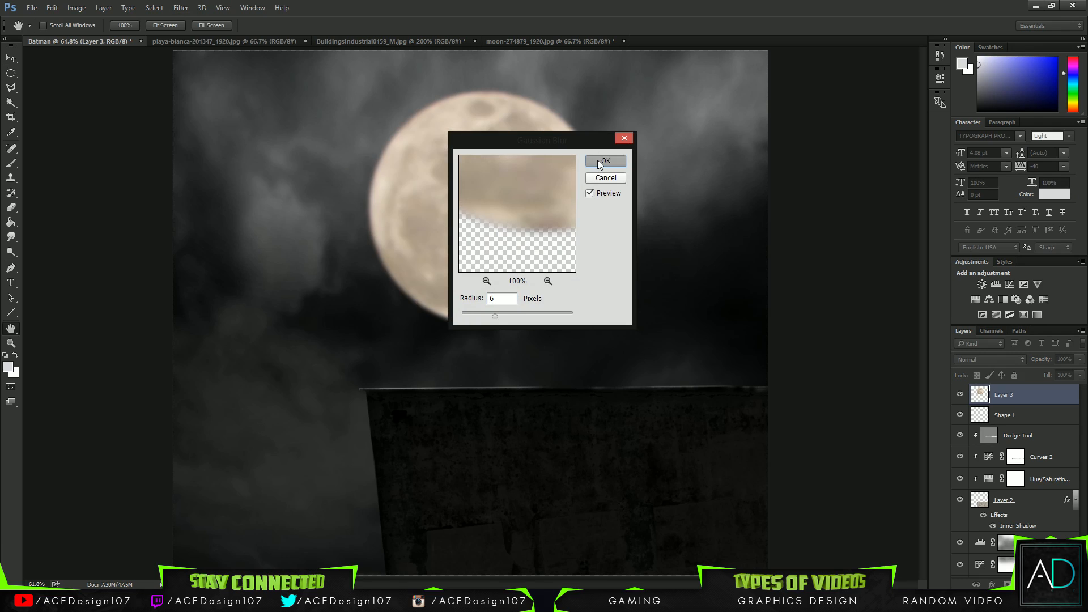
pyautogui.click(180, 8)
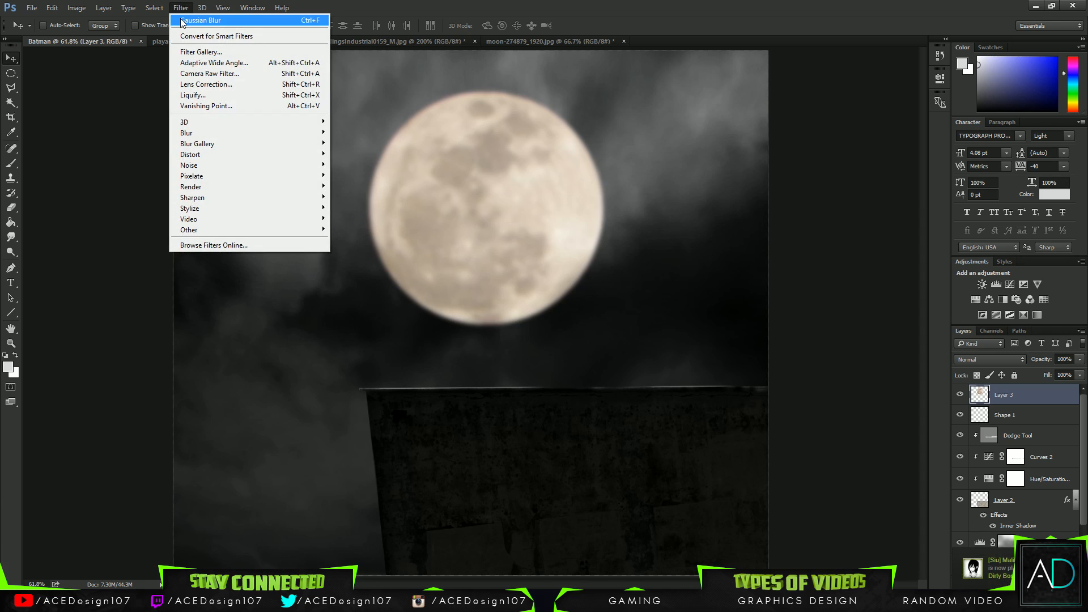
pyautogui.click(578, 2)
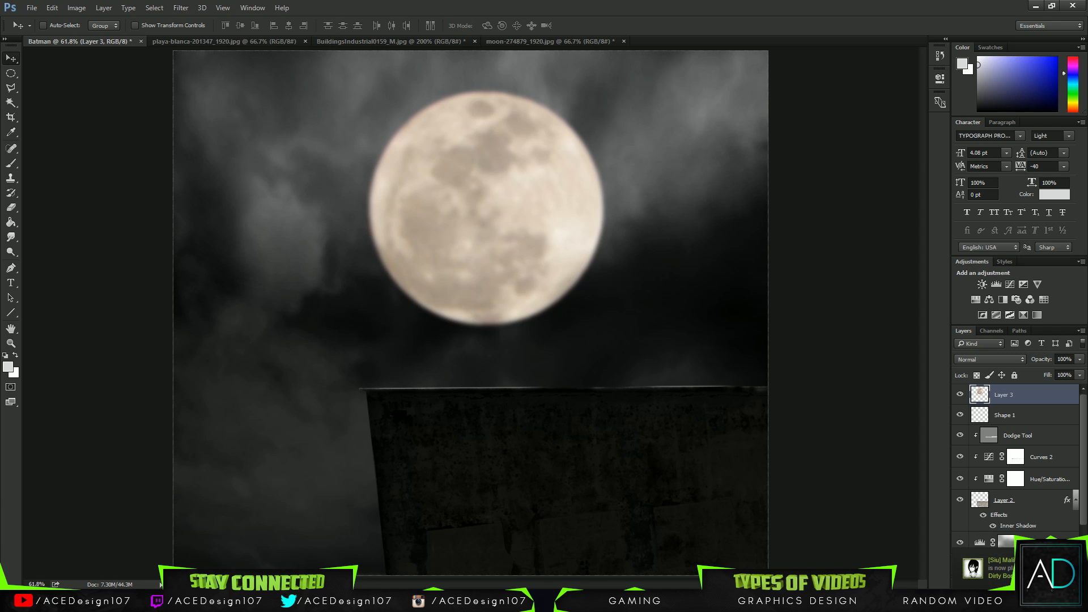
pyautogui.click(512, 5)
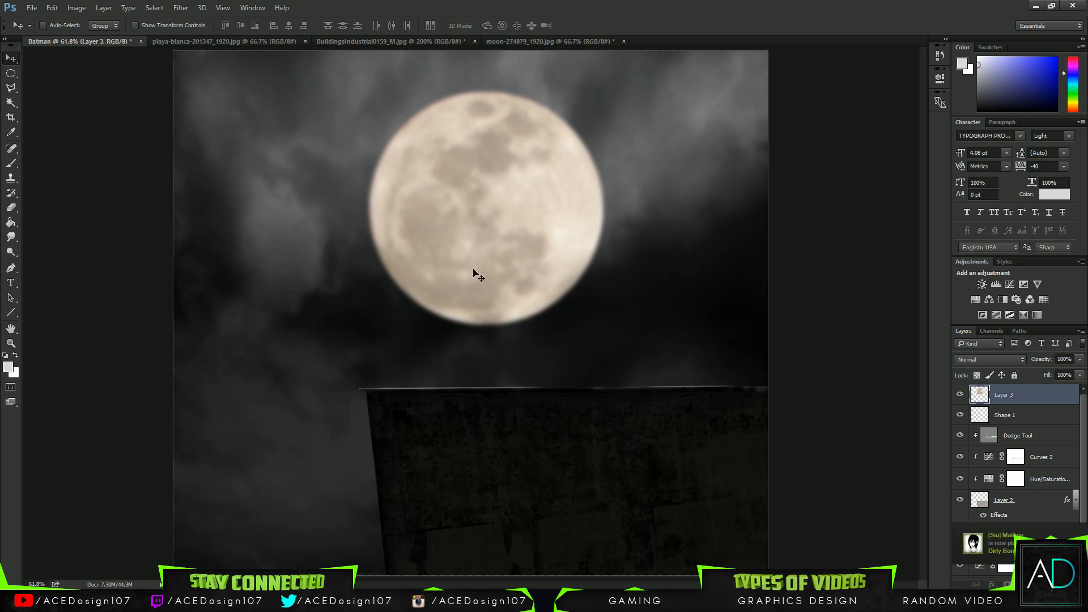
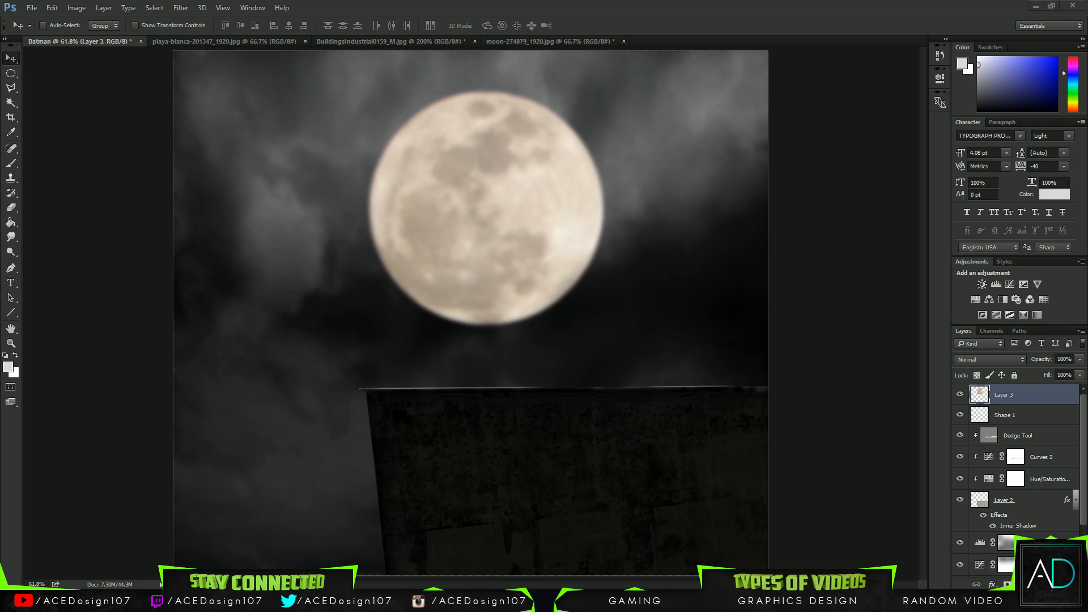
# Add a Hue/Saturation adjustment layer above the moon and clip it to the moon layer.
pyautogui.click(1022, 584)
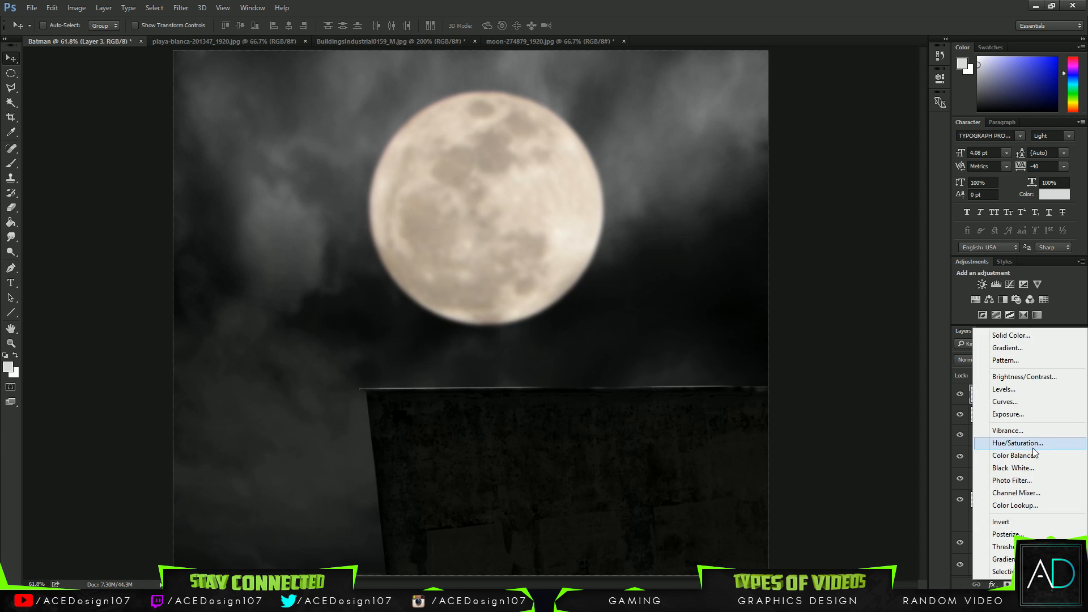
pyautogui.click(1033, 451)
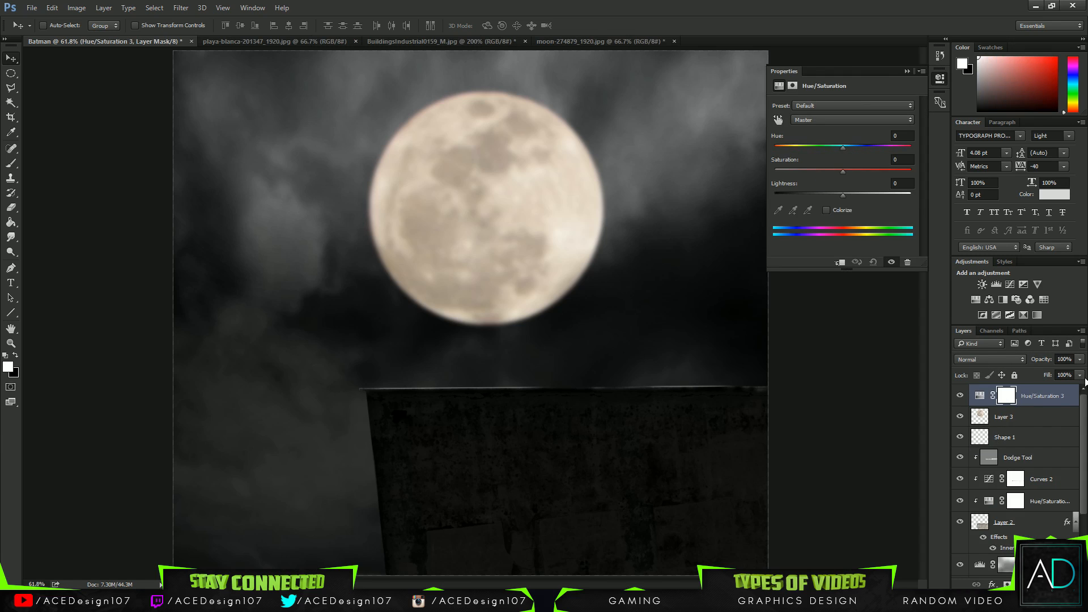
pyautogui.rightClick(1071, 400)
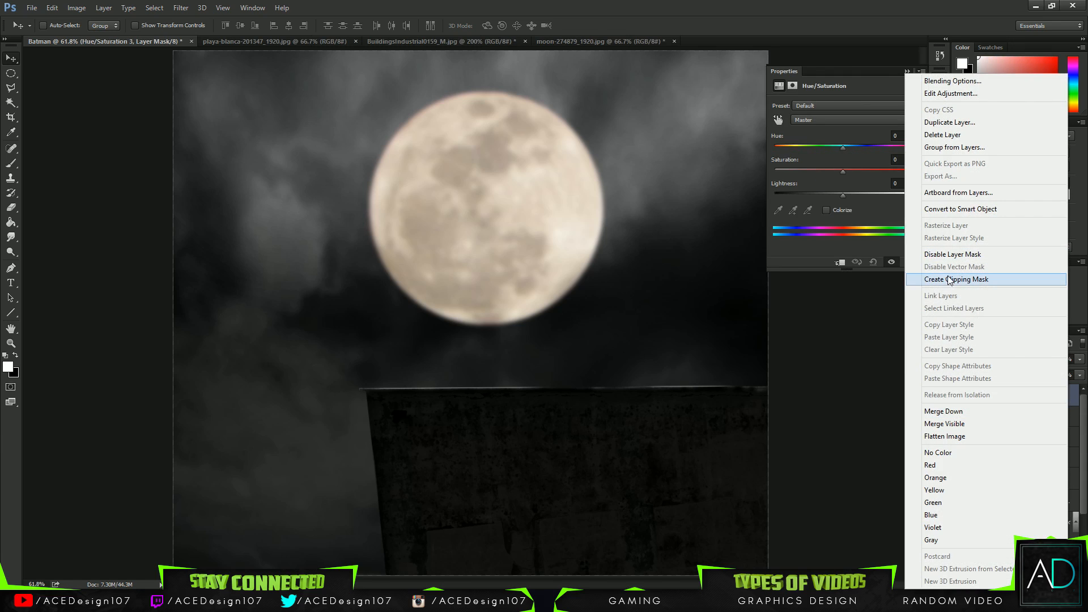
pyautogui.click(950, 280)
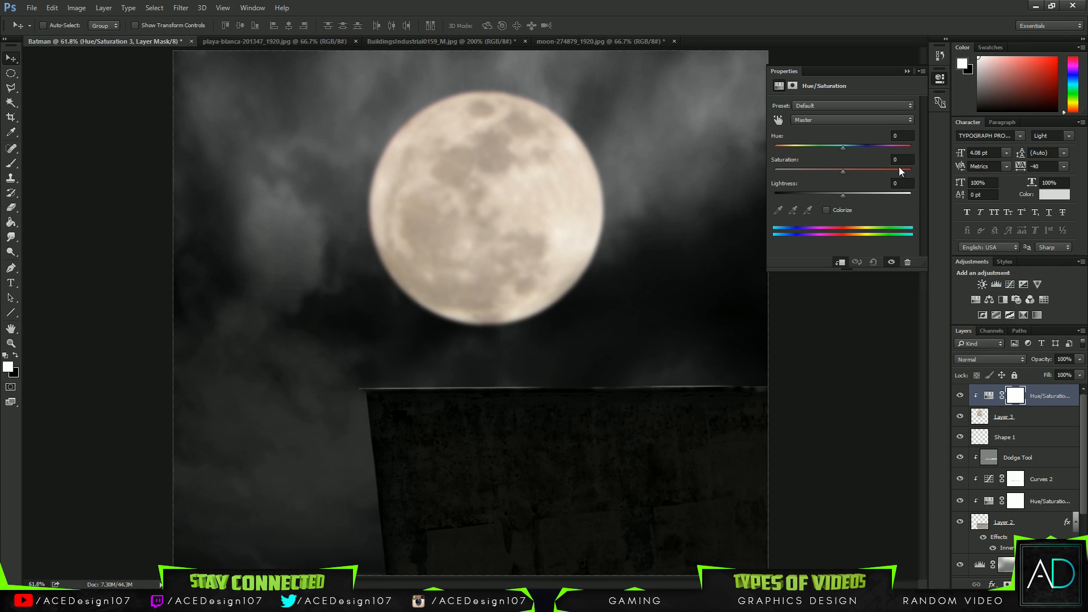
# Set the saturation of the moon's Hue/Saturation adjustment to -94 and close its properties.
pyautogui.moveTo(900, 170); pyautogui.dragTo(772, 172)
pyautogui.write('b')
pyautogui.press('Return')
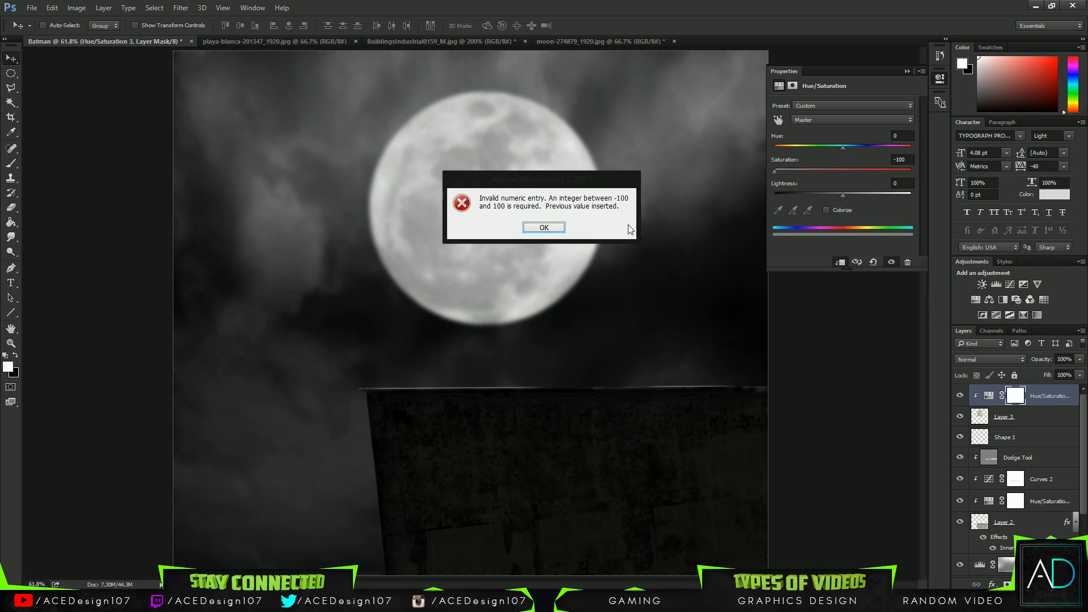
pyautogui.click(529, 229)
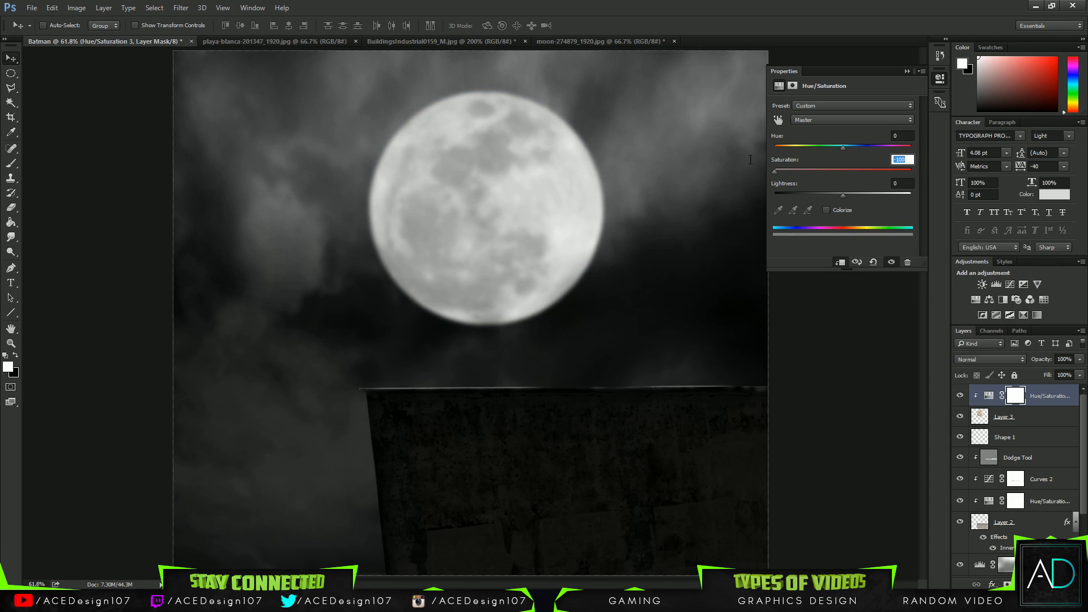
pyautogui.write('-94')
pyautogui.press('Return')
pyautogui.click(907, 71)
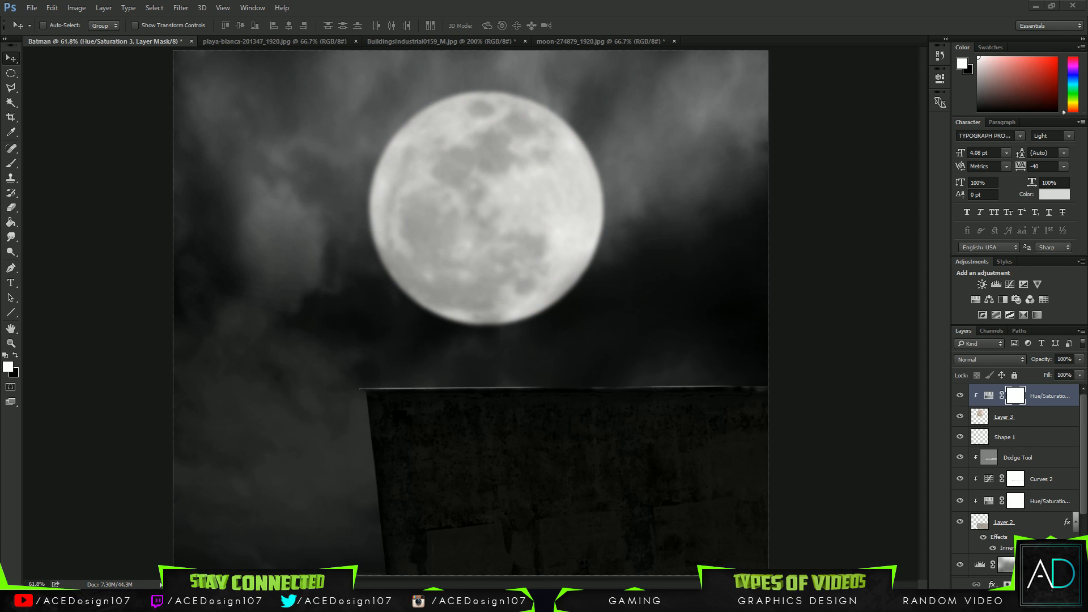
# Add an Outer Glow layer style to the moon layer with the glow colour fcfcfc.
pyautogui.click(1041, 400)
pyautogui.click(1032, 421)
pyautogui.rightClick(1031, 419)
pyautogui.click(917, 80)
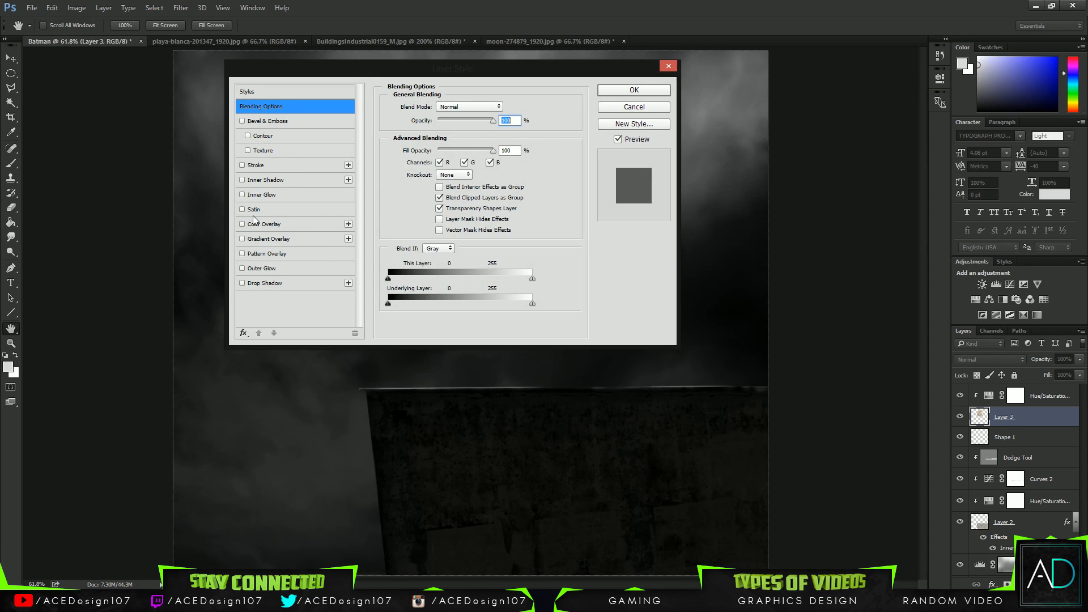
pyautogui.click(265, 268)
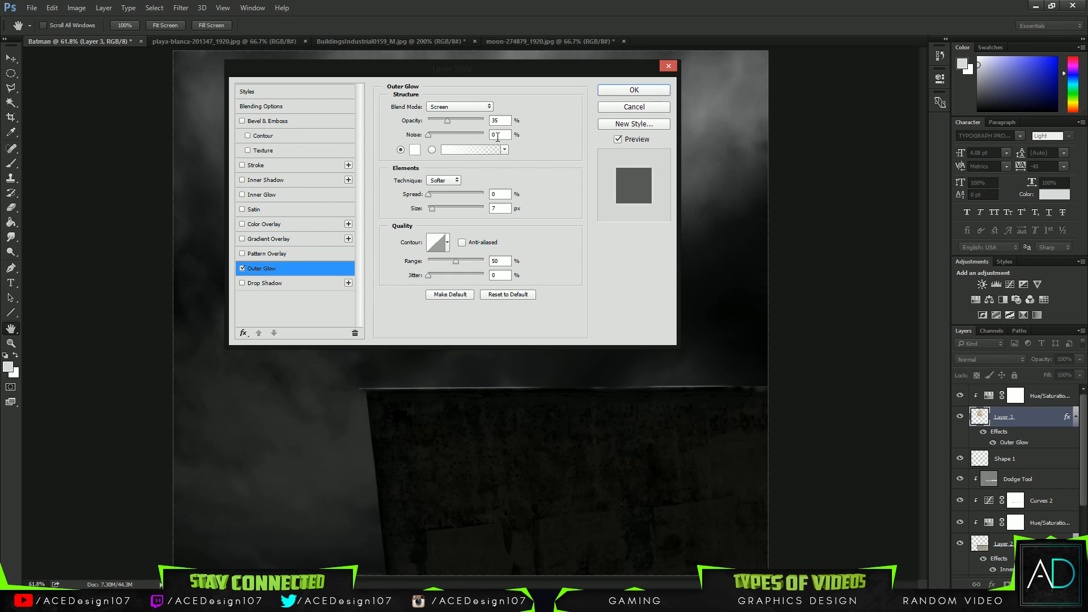
pyautogui.click(414, 150)
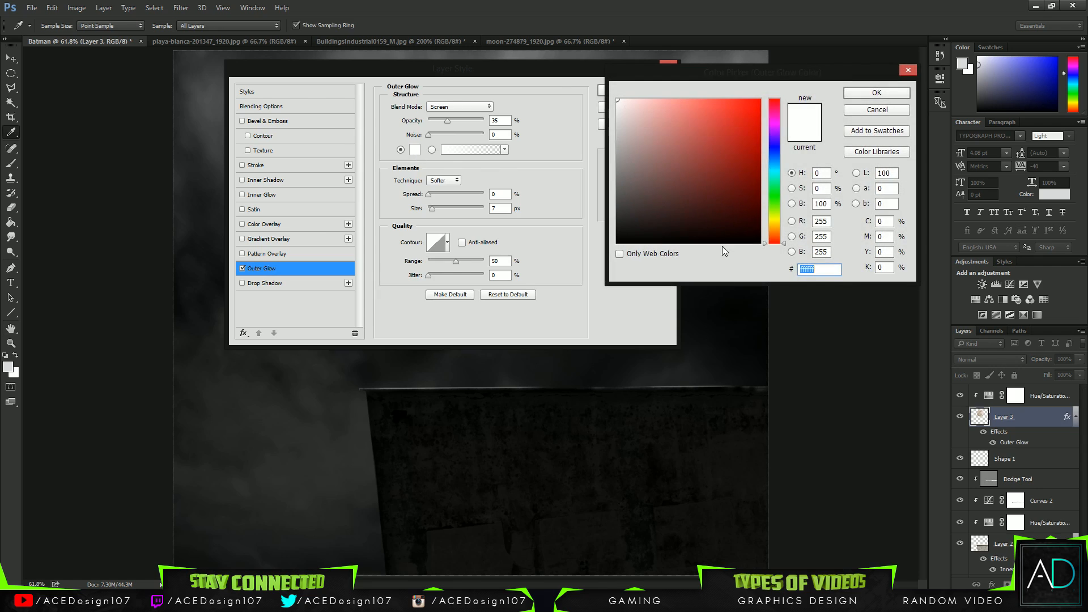
pyautogui.write('fcfcfc')
pyautogui.click(876, 92)
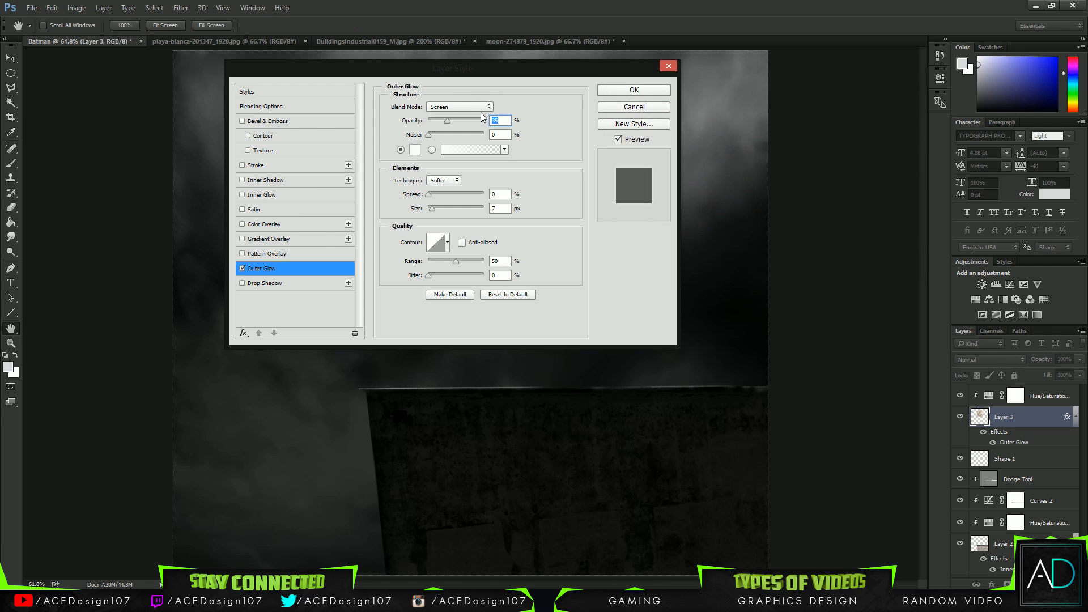
# Set the moon's outer glow to 75% opacity and a size of 32 px.
pyautogui.write('75')
pyautogui.moveTo(520, 71); pyautogui.dragTo(912, 56)
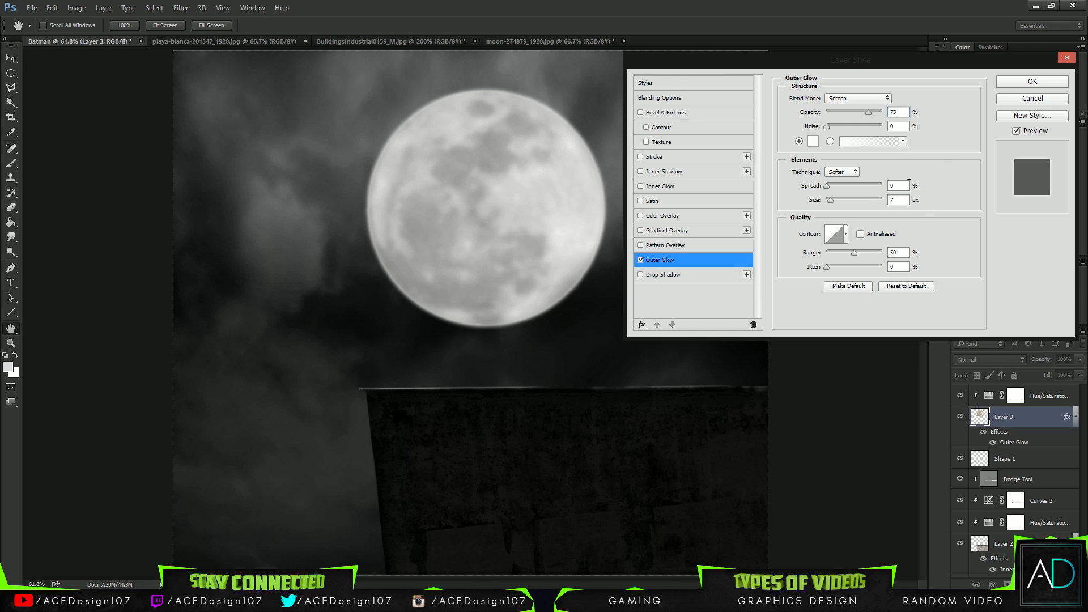
pyautogui.doubleClick(899, 200)
pyautogui.write('32')
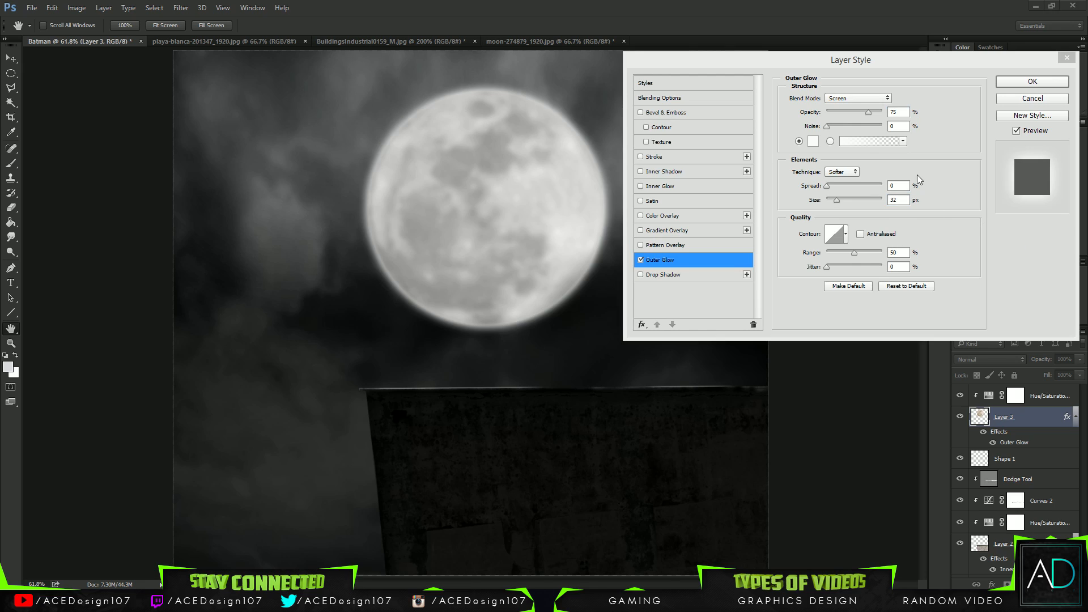
pyautogui.click(919, 75)
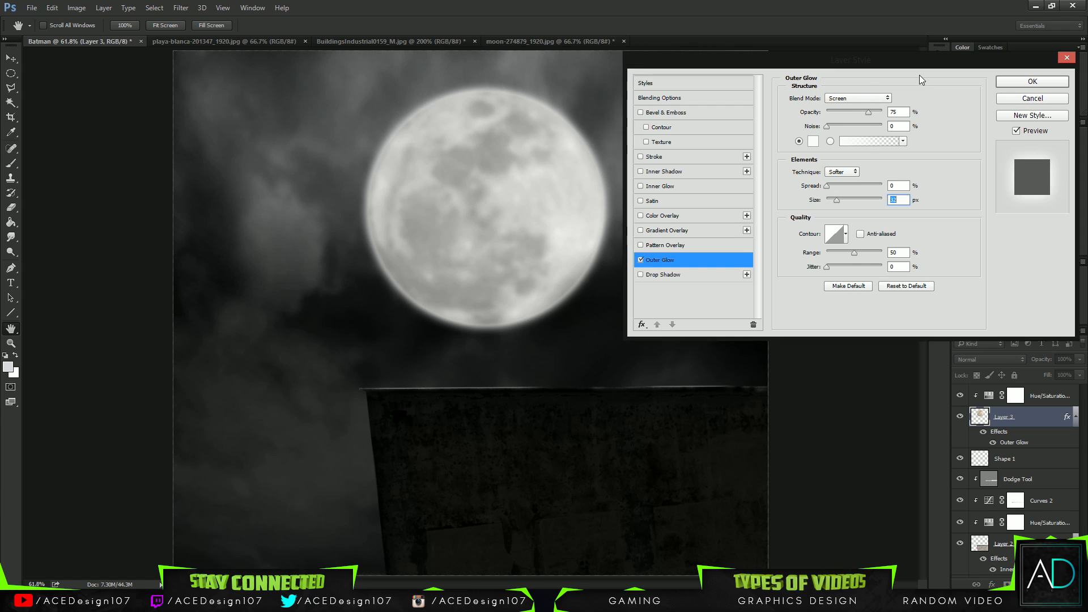
# Add an Inner Glow to the moon with 75% opacity and a size of 182 px, and apply the layer style.
pyautogui.click(669, 187)
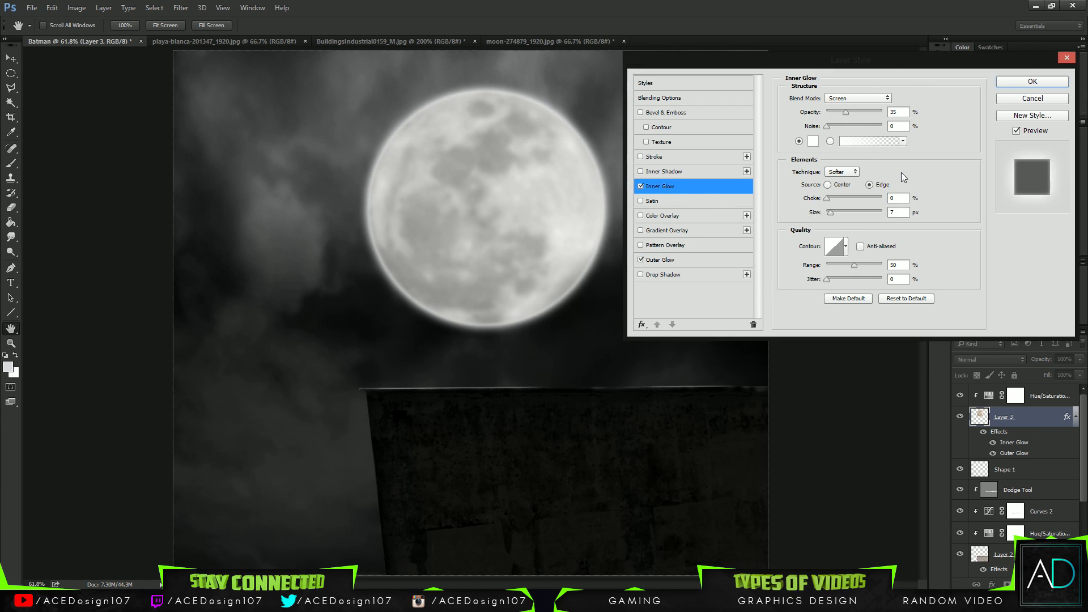
pyautogui.moveTo(900, 112); pyautogui.dragTo(743, 103)
pyautogui.write('75')
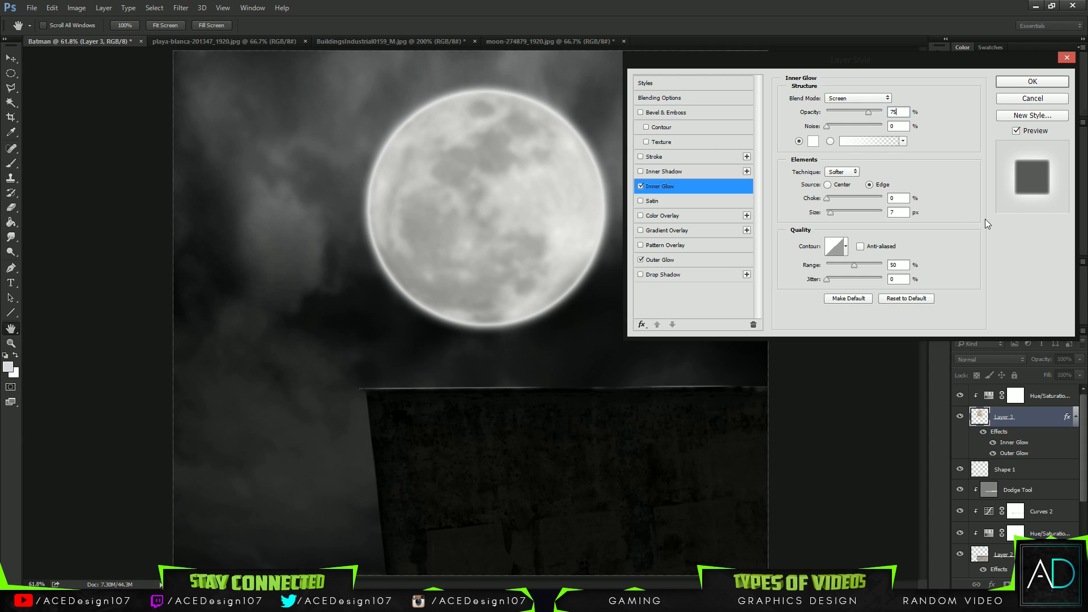
pyautogui.moveTo(901, 215); pyautogui.dragTo(789, 213)
pyautogui.write('182')
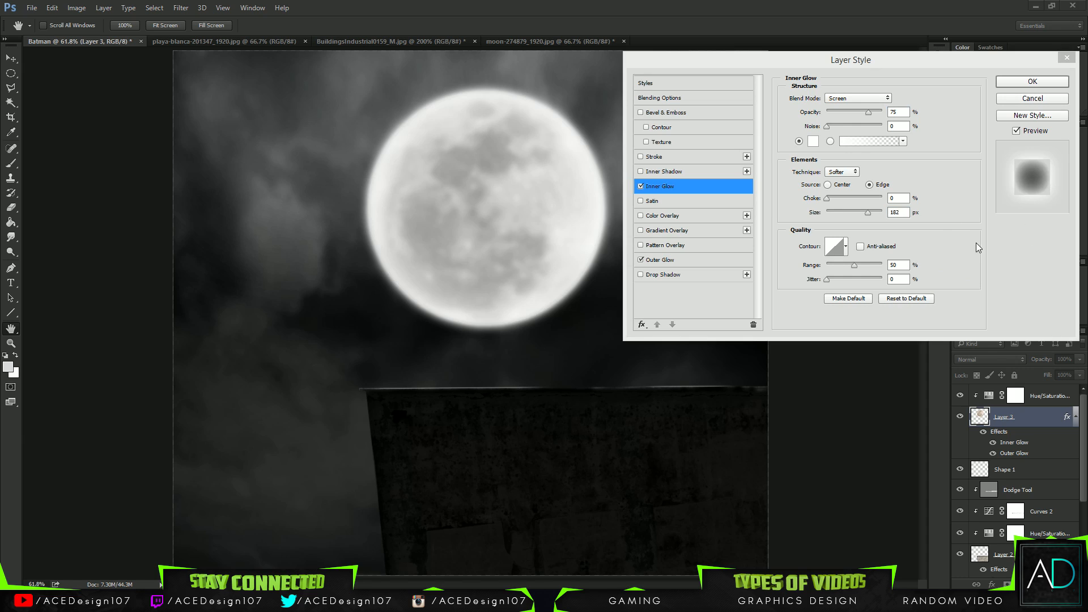
pyautogui.press('Return')
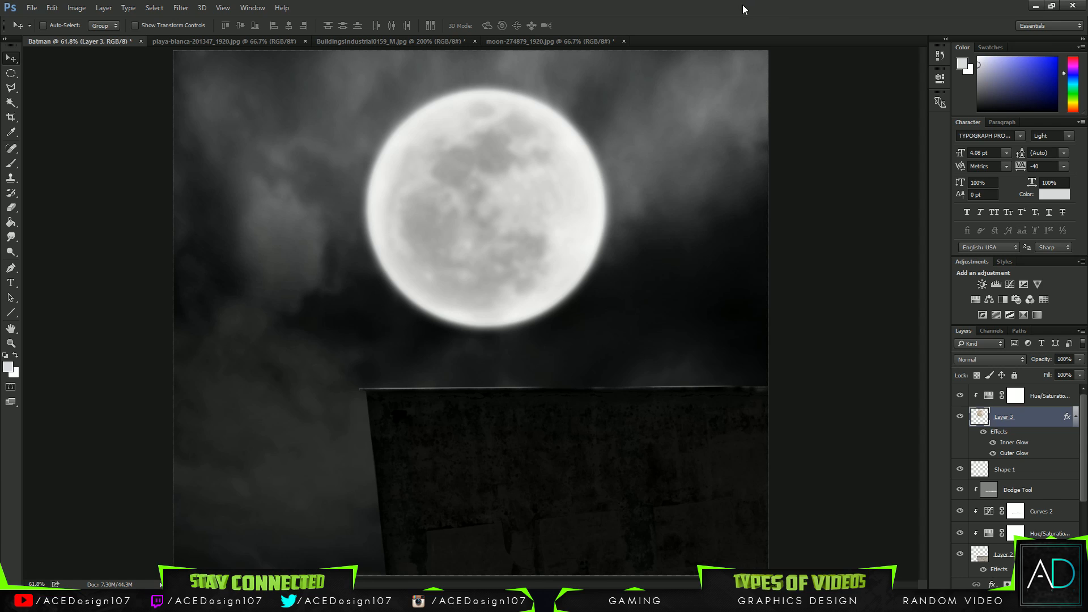
# Create a new layer above the moon's Hue/Saturation adjustment and set the soft brush to 700 px.
pyautogui.click(1043, 396)
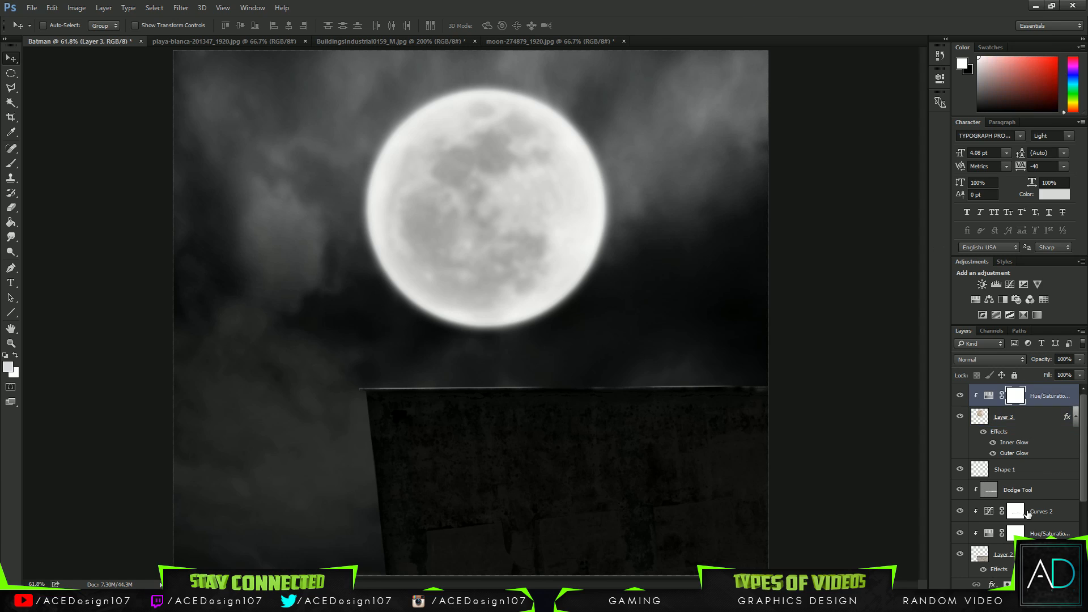
pyautogui.hotkey('ctrl', 'shift', 'alt', 'n')
pyautogui.press('b')
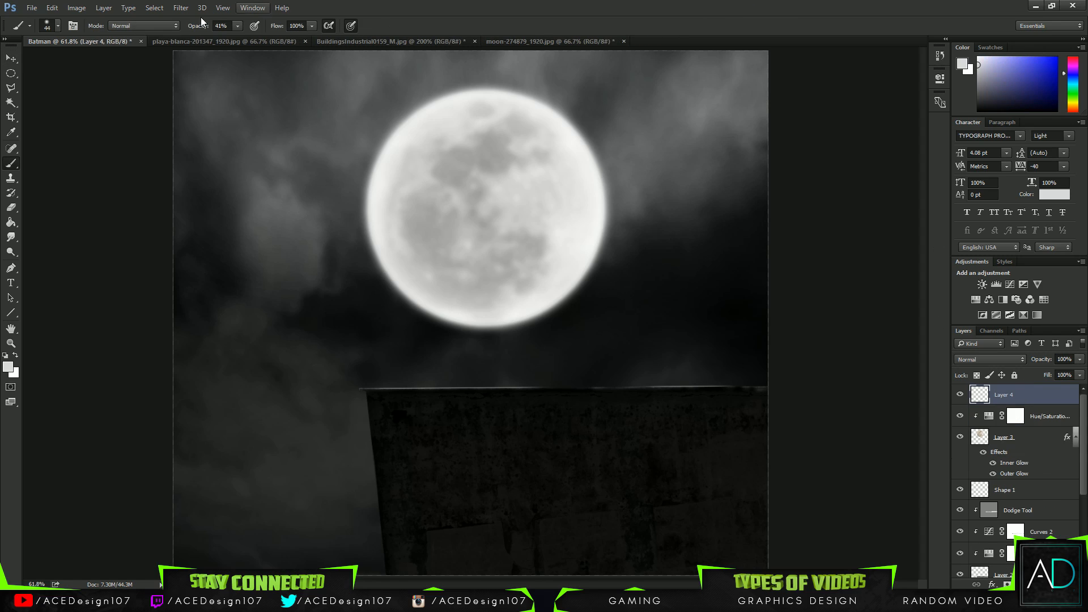
pyautogui.click(58, 25)
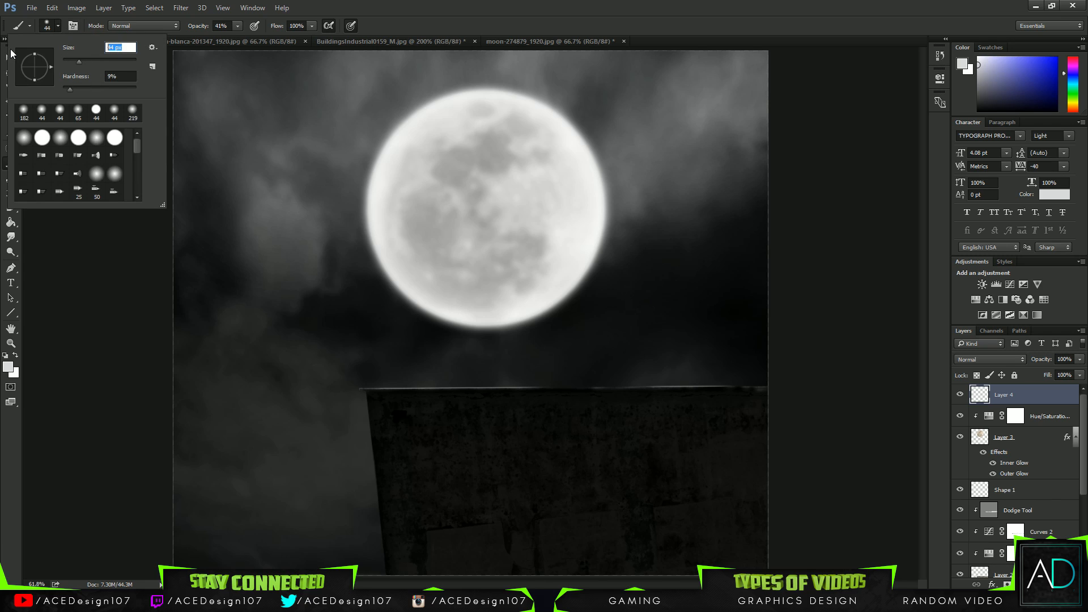
pyautogui.press('Return')
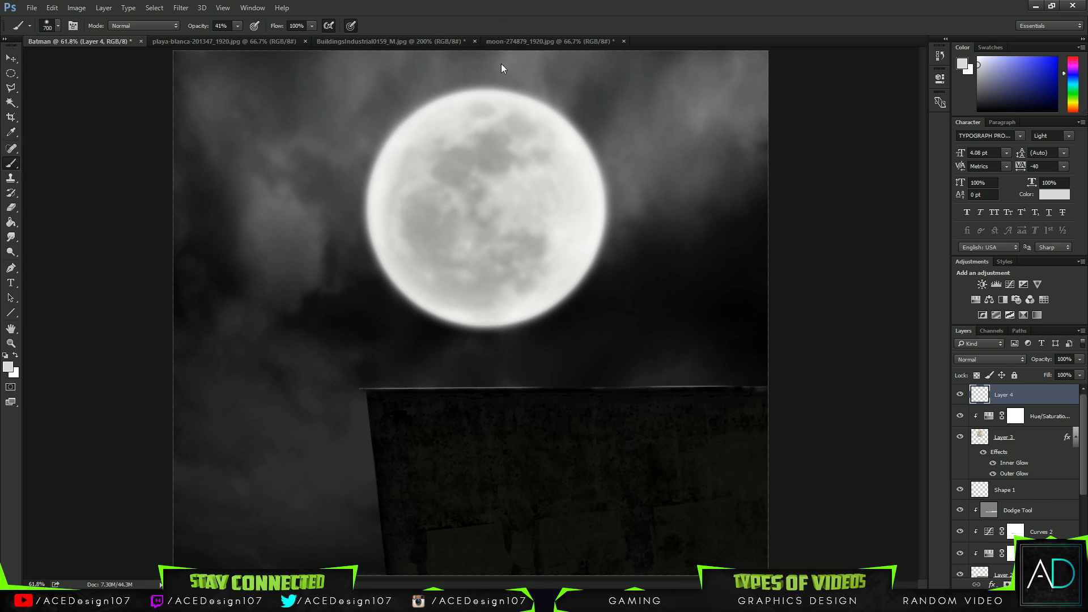
# Set the new layer to Soft Light and brush white at 41% opacity over the moon and surrounding clouds.
pyautogui.press('z')
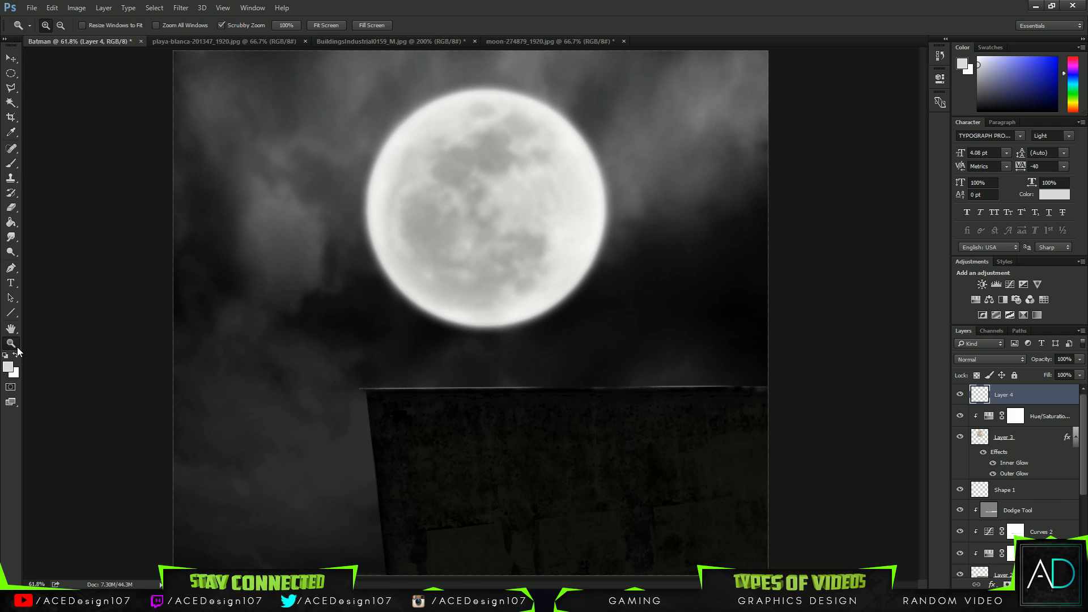
pyautogui.click(15, 356)
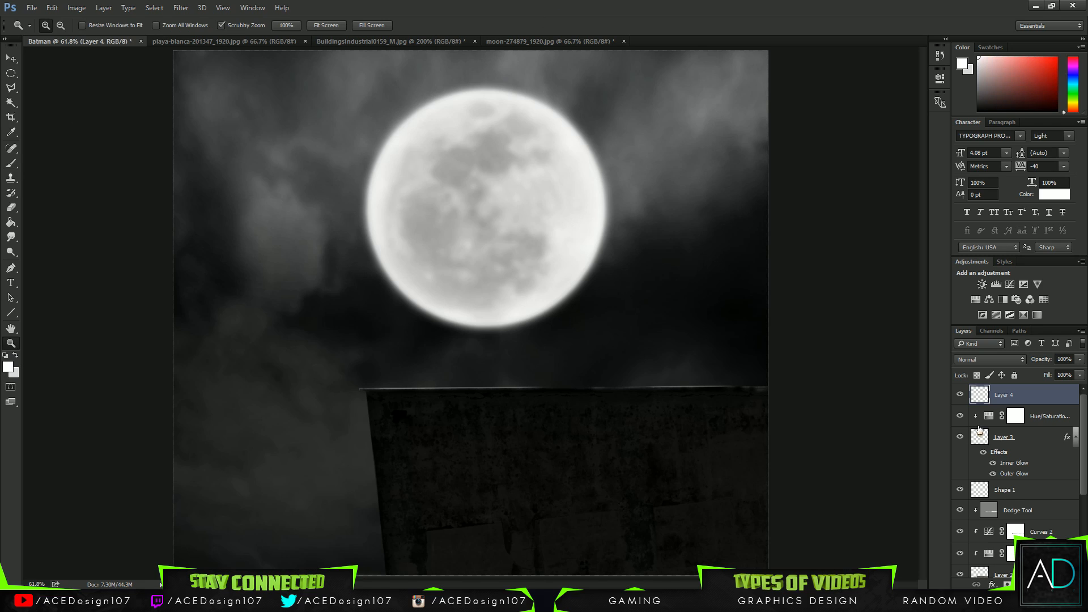
pyautogui.click(972, 359)
pyautogui.click(989, 476)
pyautogui.click(462, 156)
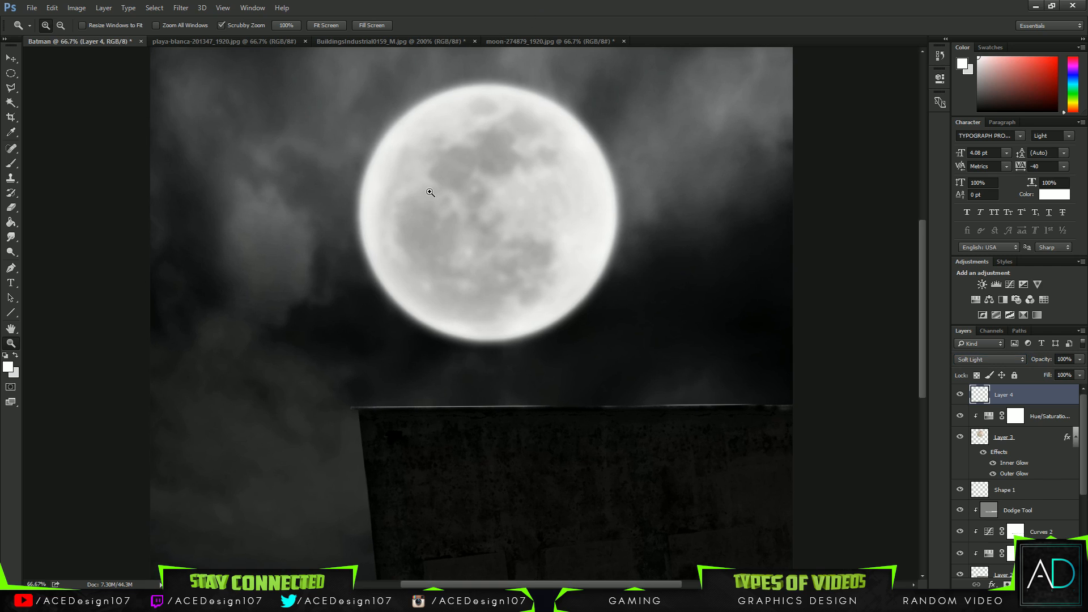
pyautogui.press('b')
pyautogui.moveTo(522, 146)
pyautogui.mouseDown()
pyautogui.moveTo(437, 297)
pyautogui.moveTo(550, 195)
pyautogui.moveTo(513, 282)
pyautogui.moveTo(432, 257)
pyautogui.moveTo(548, 232)
pyautogui.moveTo(522, 195)
pyautogui.moveTo(462, 243)
pyautogui.moveTo(669, 133)
pyautogui.mouseUp()
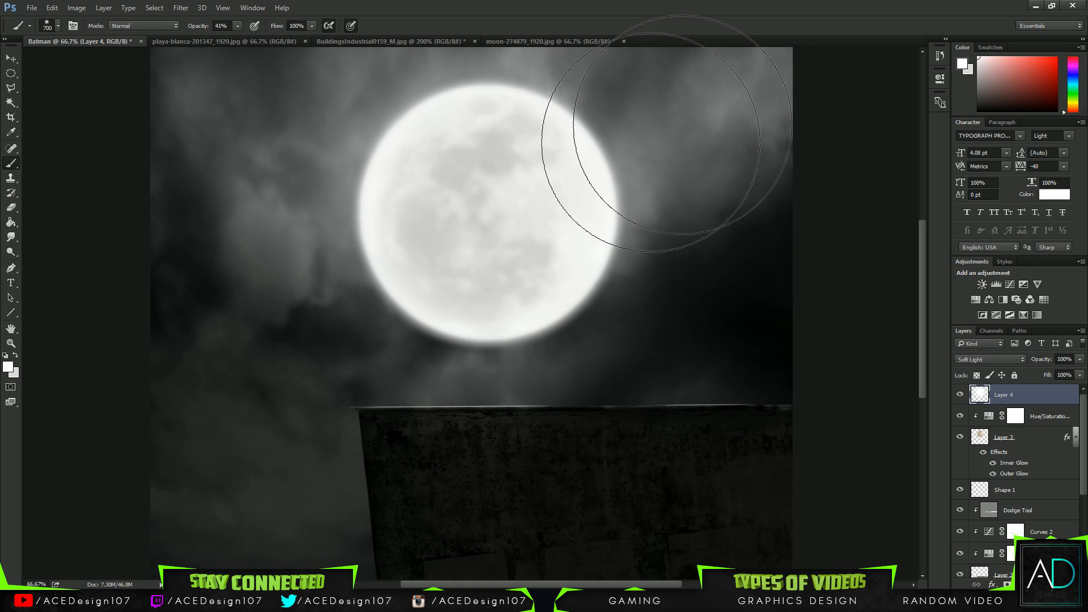
# Paint white on the Levels 1 layer mask to darken the lower sky around the wall.
pyautogui.scroll(-5, 1023, 527)
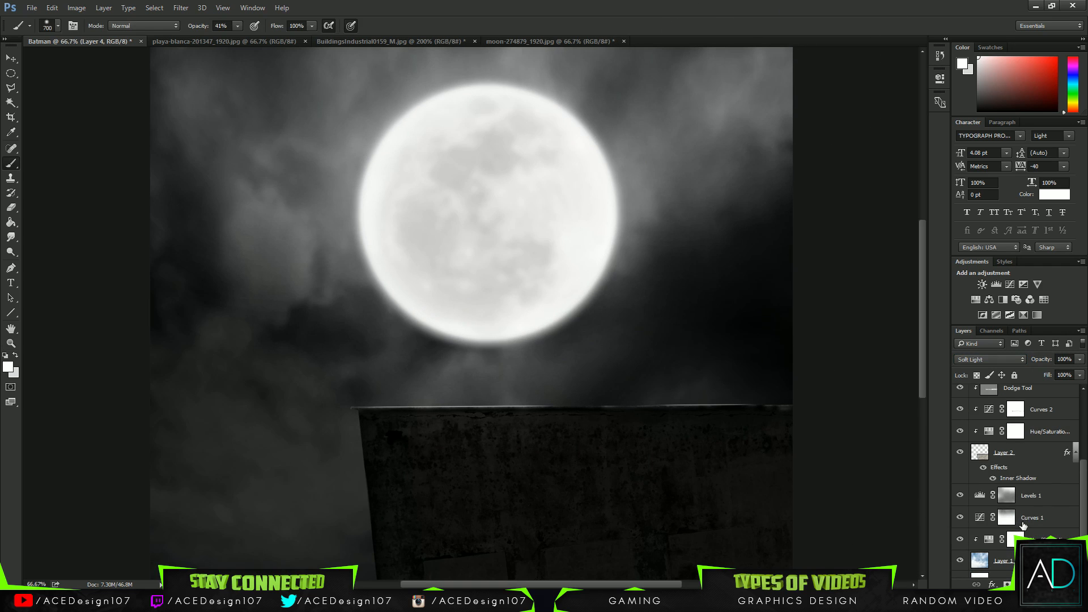
pyautogui.scroll(-1, 1023, 526)
pyautogui.click(1007, 505)
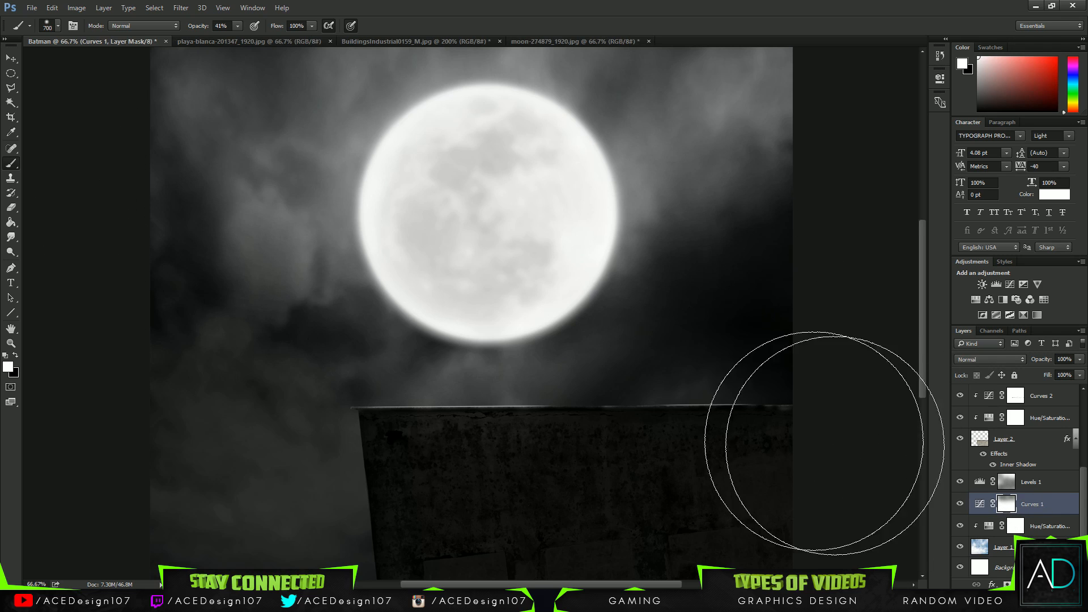
pyautogui.click(1007, 482)
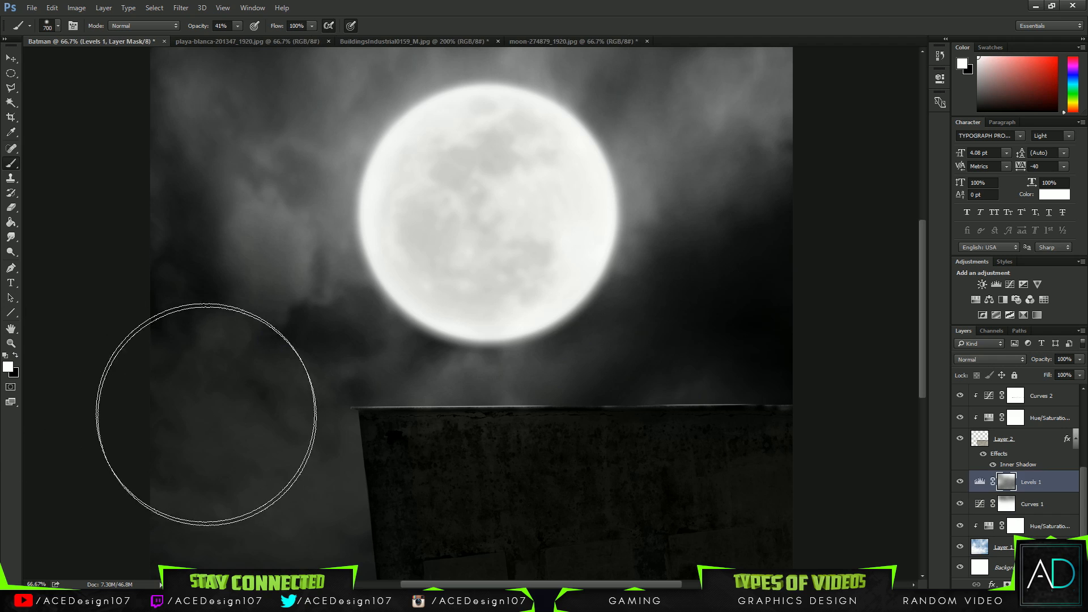
pyautogui.click(15, 355)
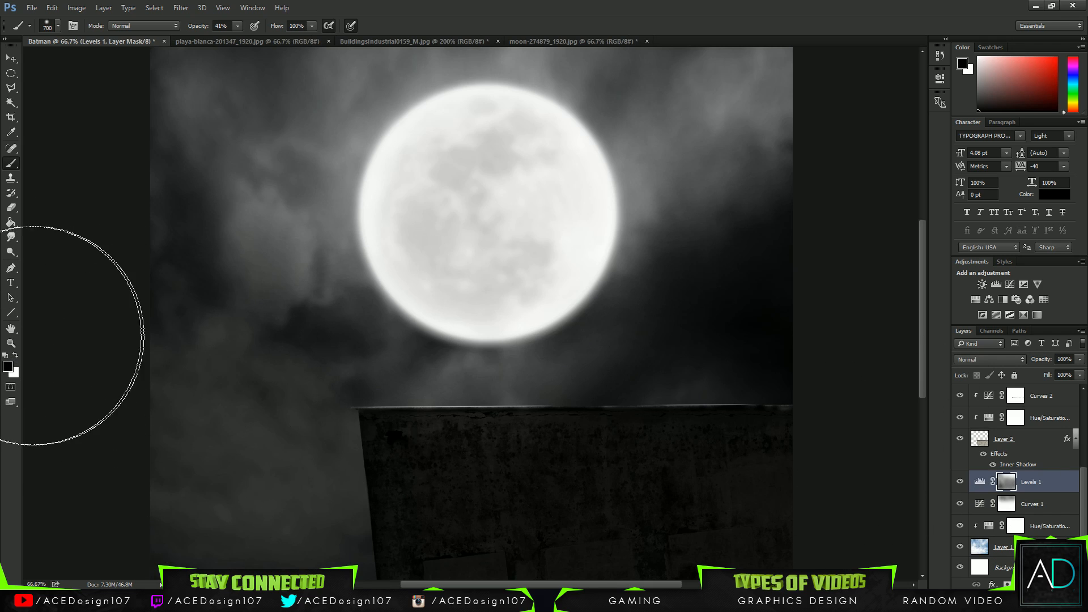
pyautogui.click(15, 355)
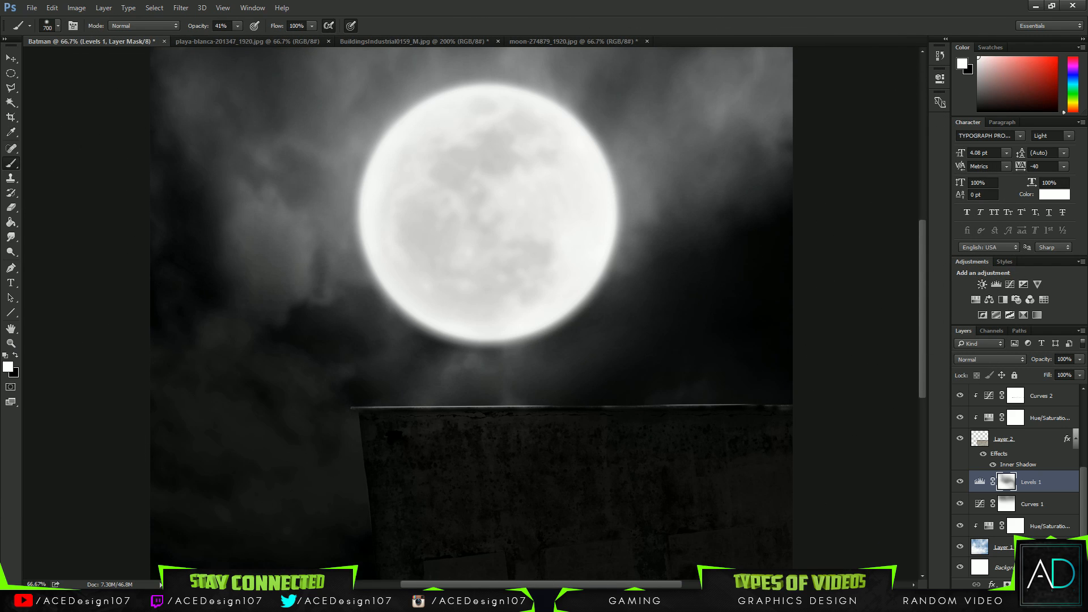
# Paint white on the Curves 1 layer mask to darken the sky in both upper corners of the image.
pyautogui.click(1014, 507)
pyautogui.moveTo(255, 146); pyautogui.dragTo(170, 231)
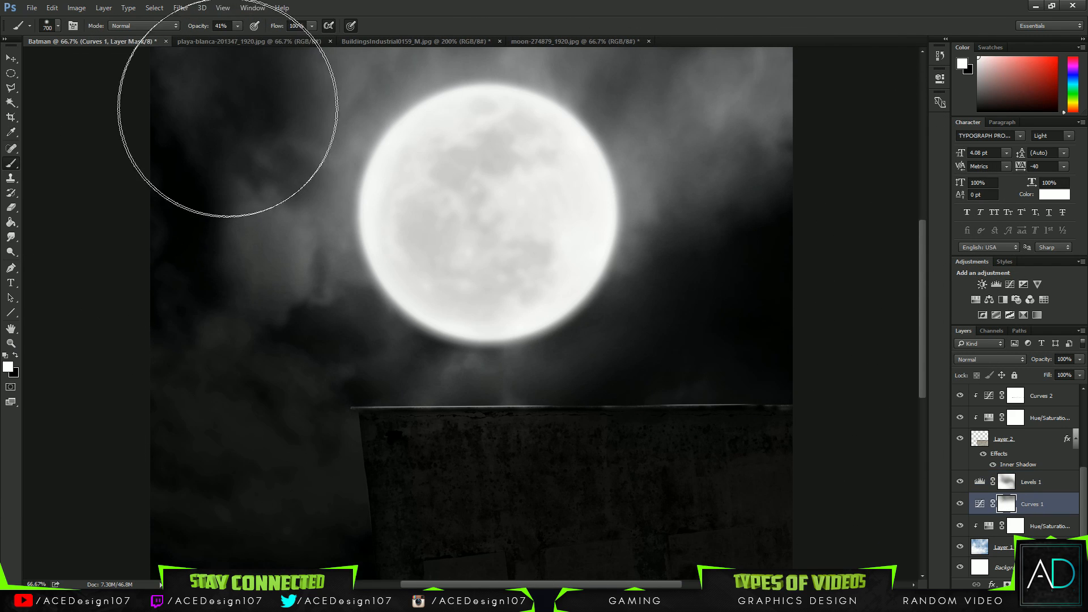
pyautogui.moveTo(641, 127)
pyautogui.mouseDown()
pyautogui.moveTo(894, 206)
pyautogui.moveTo(838, 109)
pyautogui.mouseUp()
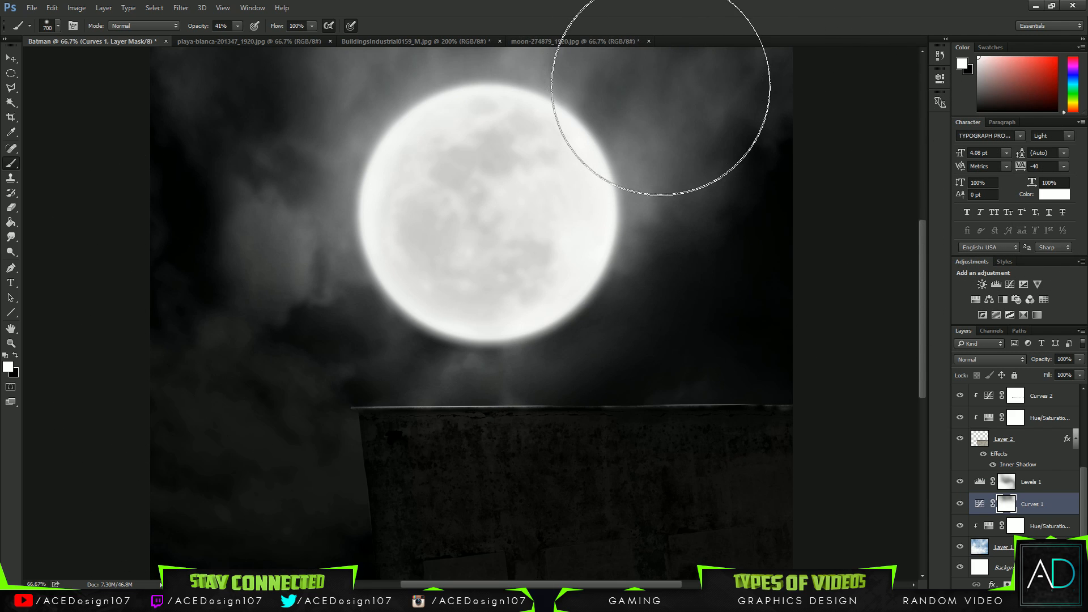
pyautogui.hotkey('ctrl', '-')
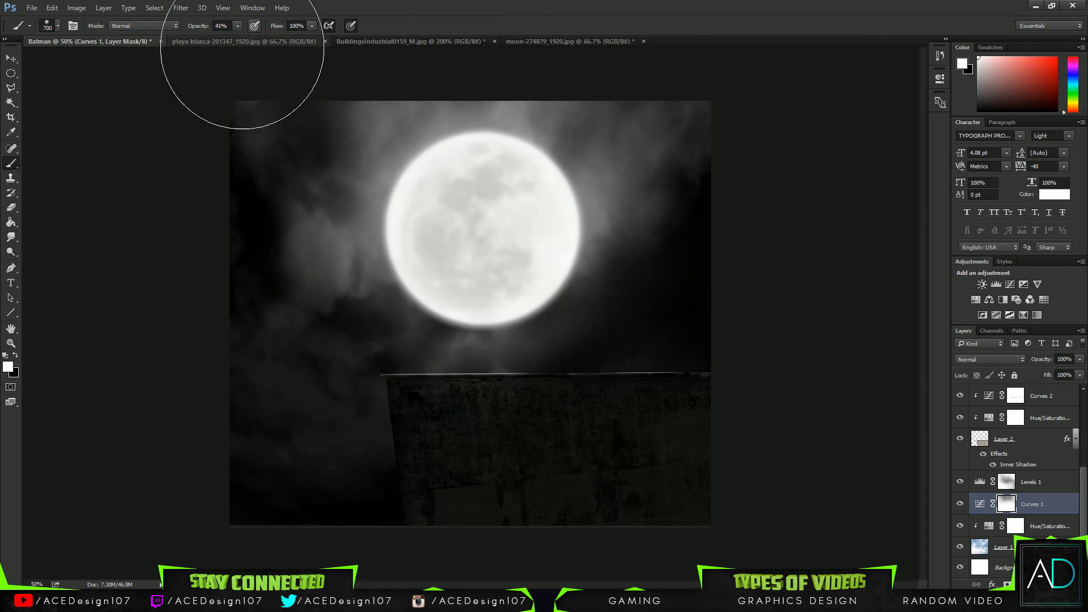
# Close the sky, industrial building and moon source images without saving their changes.
pyautogui.click(326, 40)
pyautogui.click(332, 42)
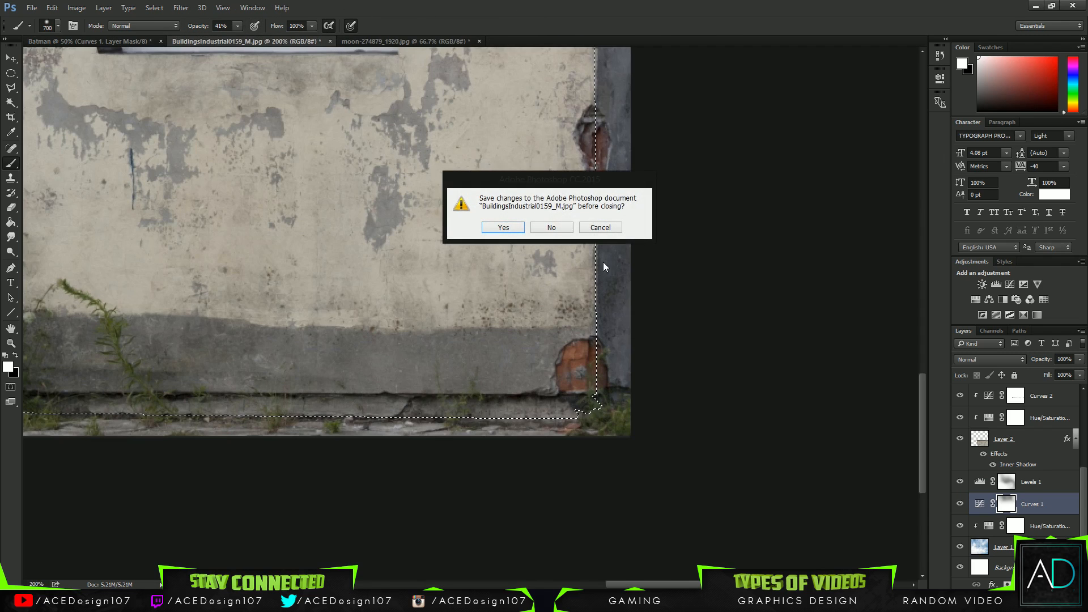
pyautogui.click(554, 226)
pyautogui.click(310, 42)
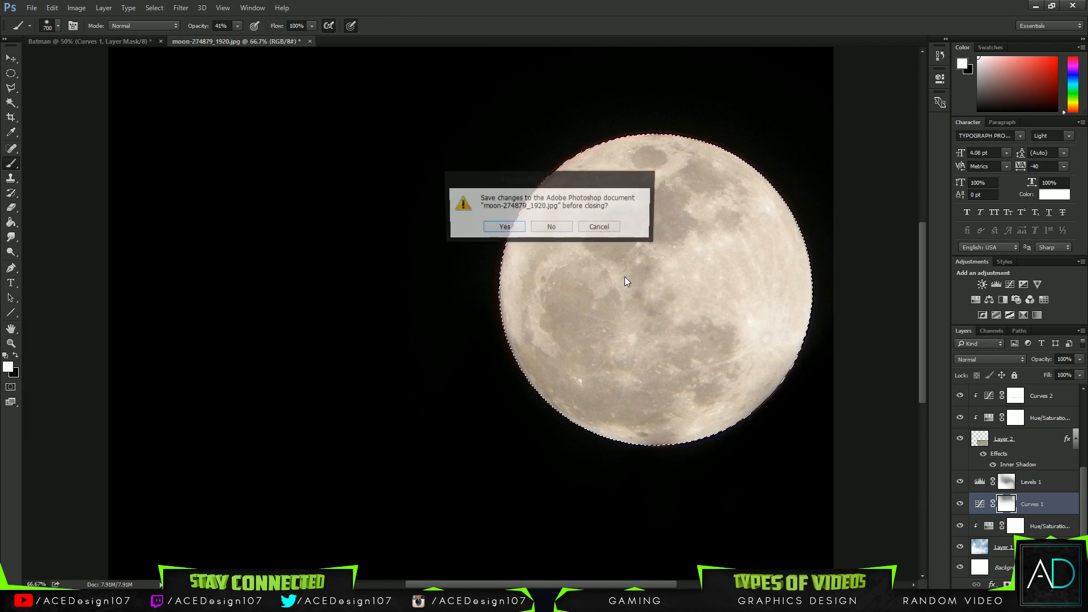
pyautogui.click(554, 226)
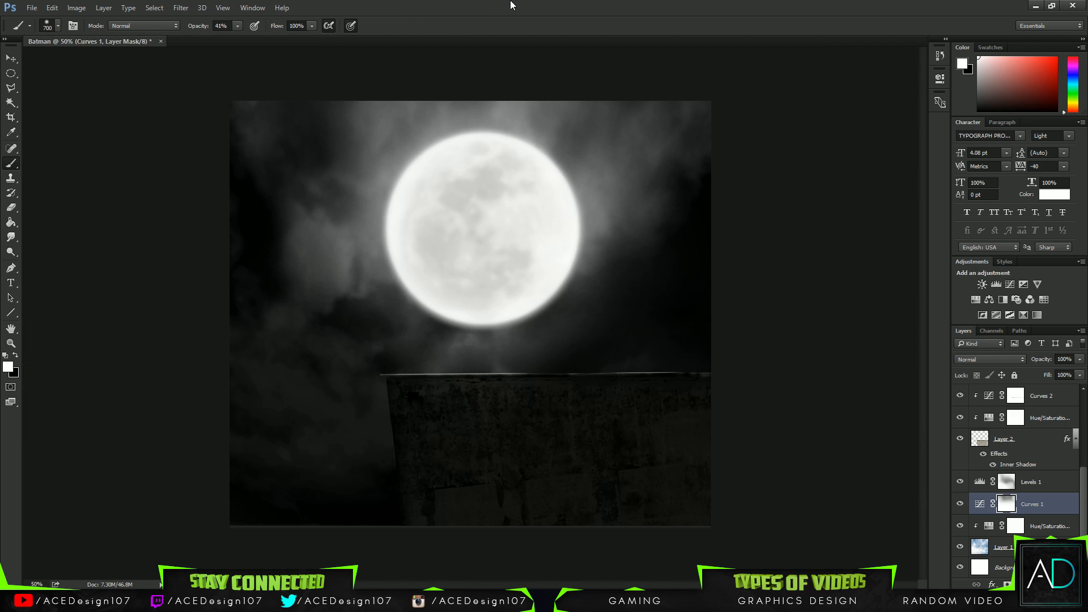
# Open the image jhey_batman_2a_by_jagged_eye-d3h49en.jpg from the Photo Manipulation folder.
pyautogui.hotkey('ctrl', 'o')
pyautogui.click(286, 93)
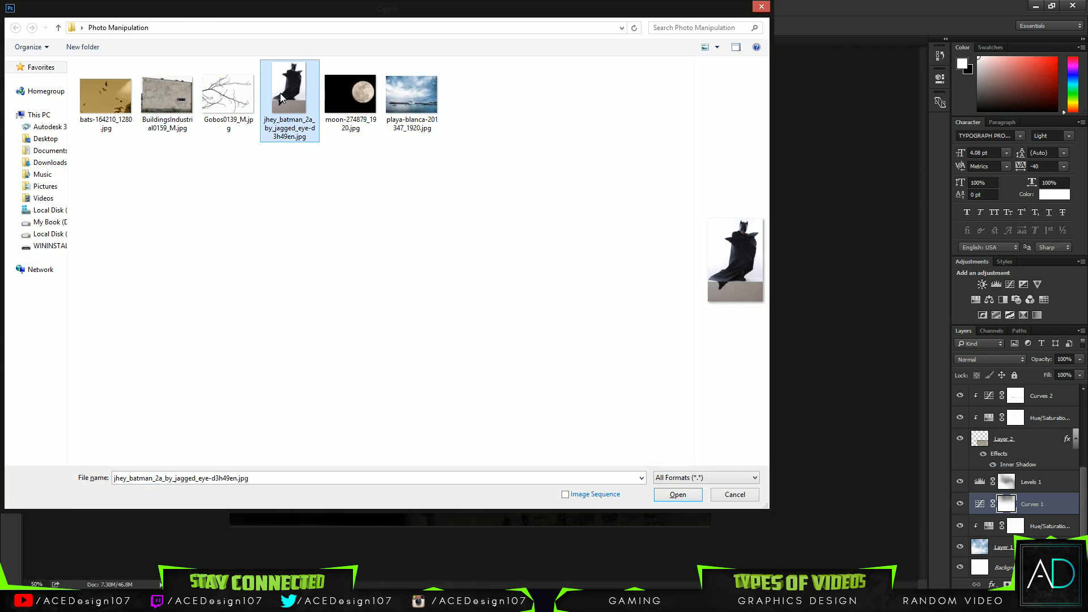
pyautogui.doubleClick(281, 97)
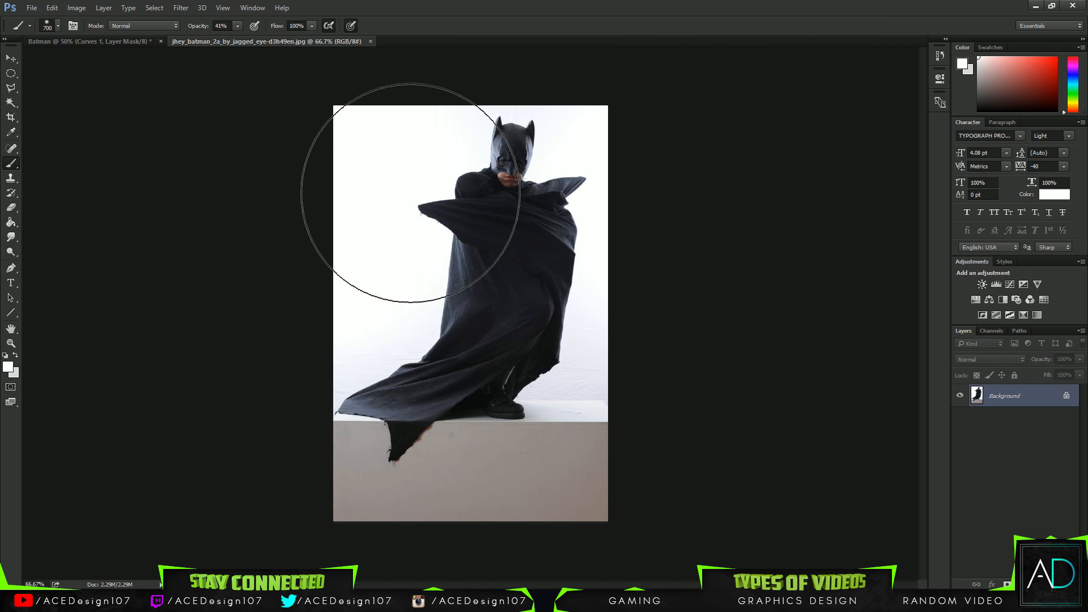
# Try selecting the Batman figure with the Magic Wand at tolerances of 80 and 90.
pyautogui.press('w')
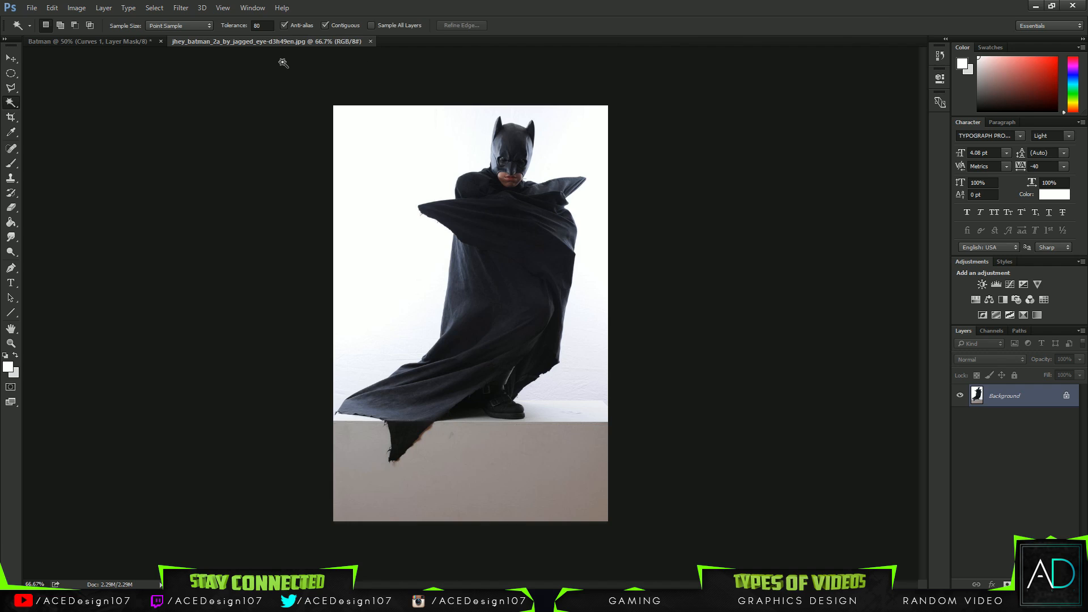
pyautogui.click(471, 244)
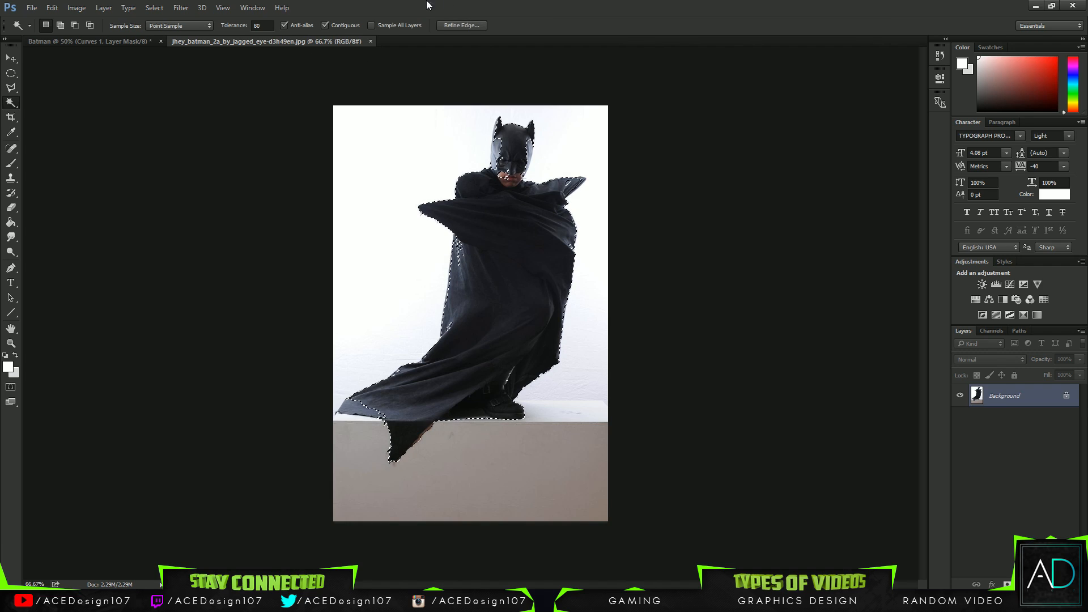
pyautogui.hotkey('ctrl', 'd')
pyautogui.press('Return')
pyautogui.write('9')
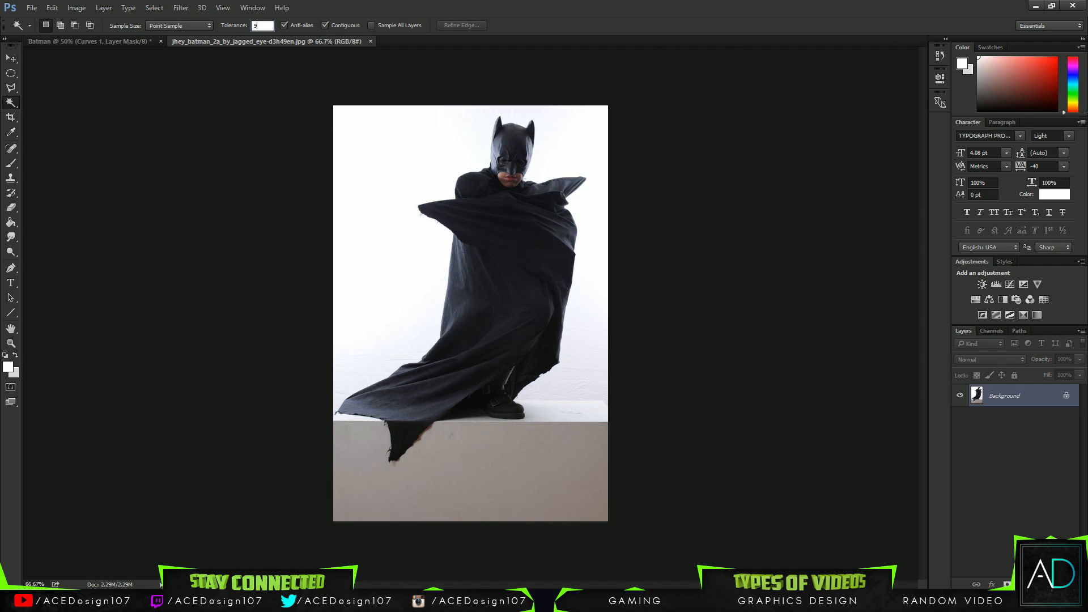
pyautogui.write('0')
pyautogui.press('Return')
pyautogui.click(471, 267)
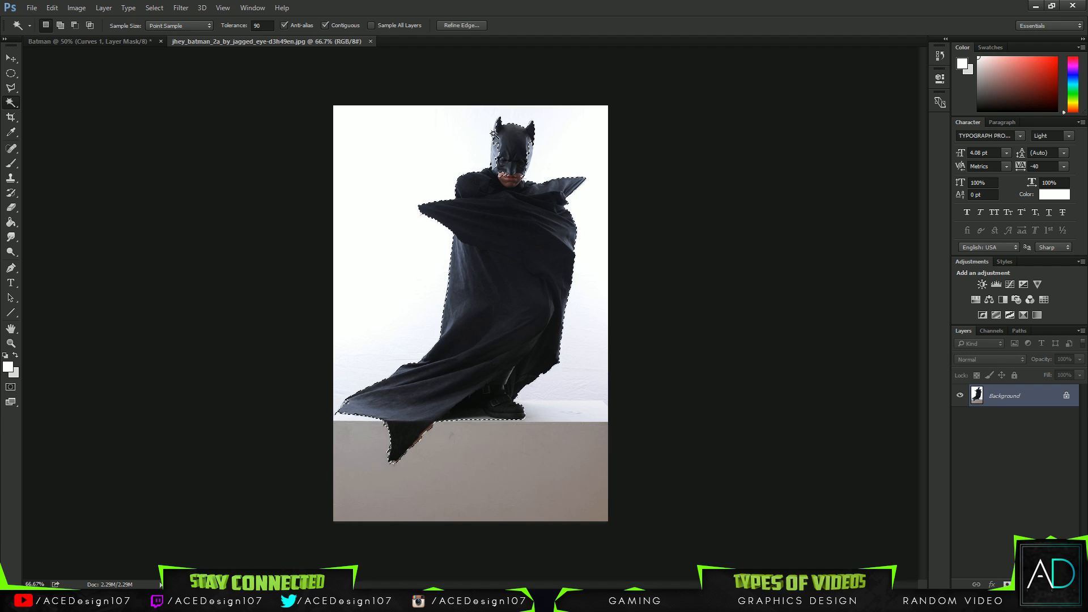
# Set the Magic Wand tolerance to 100 and select the dark Batman figure.
pyautogui.click(266, 26)
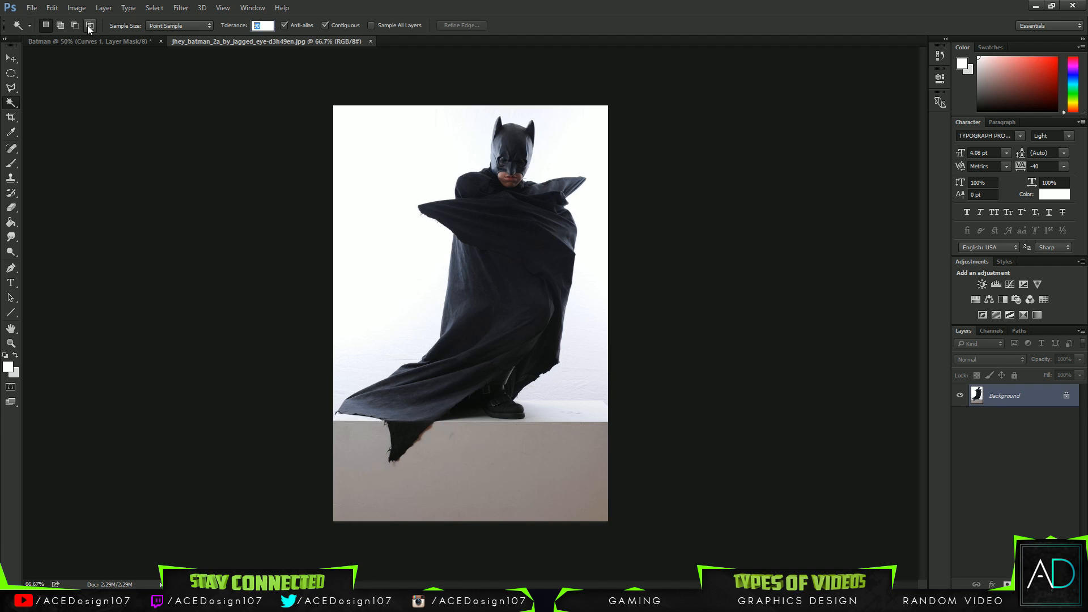
pyautogui.press('Return')
pyautogui.click(491, 244)
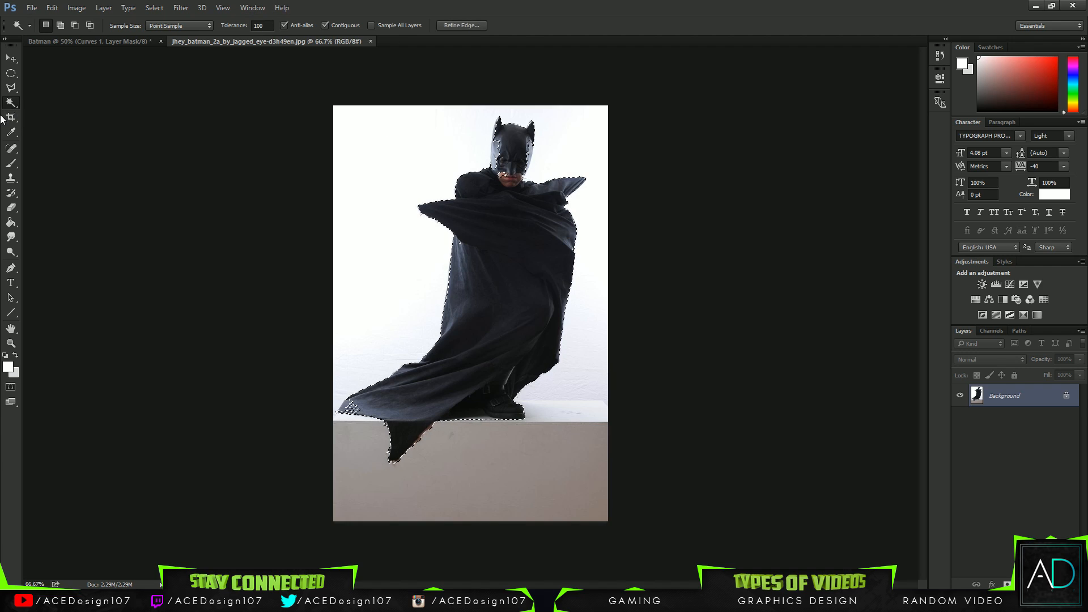
# Add the unselected patches at the cape's trailing tip to the selection with the Quick Selection tool.
pyautogui.click(11, 88)
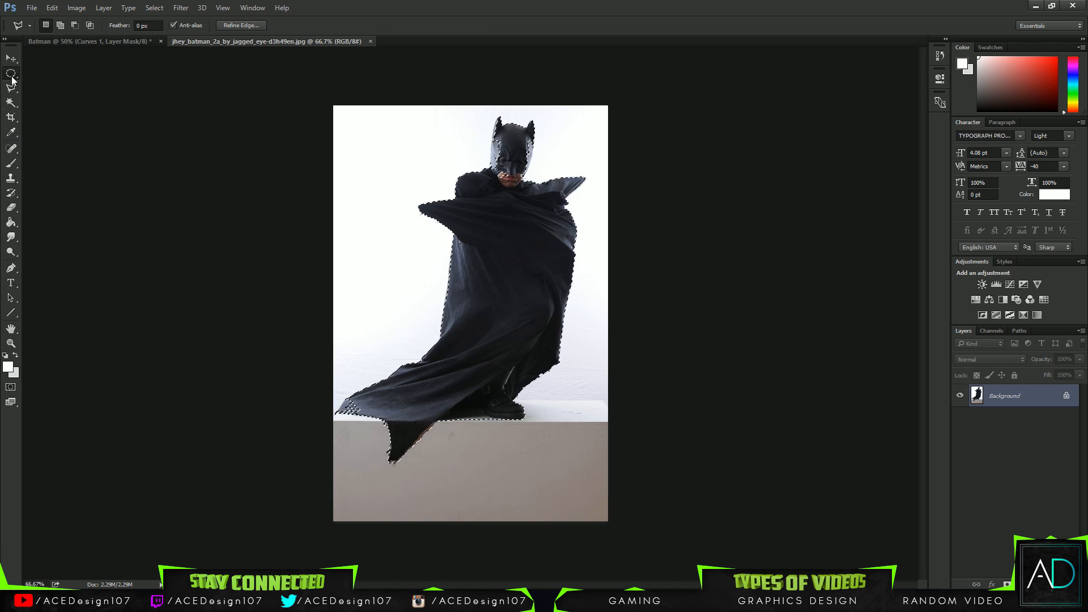
pyautogui.click(11, 73)
pyautogui.click(11, 104)
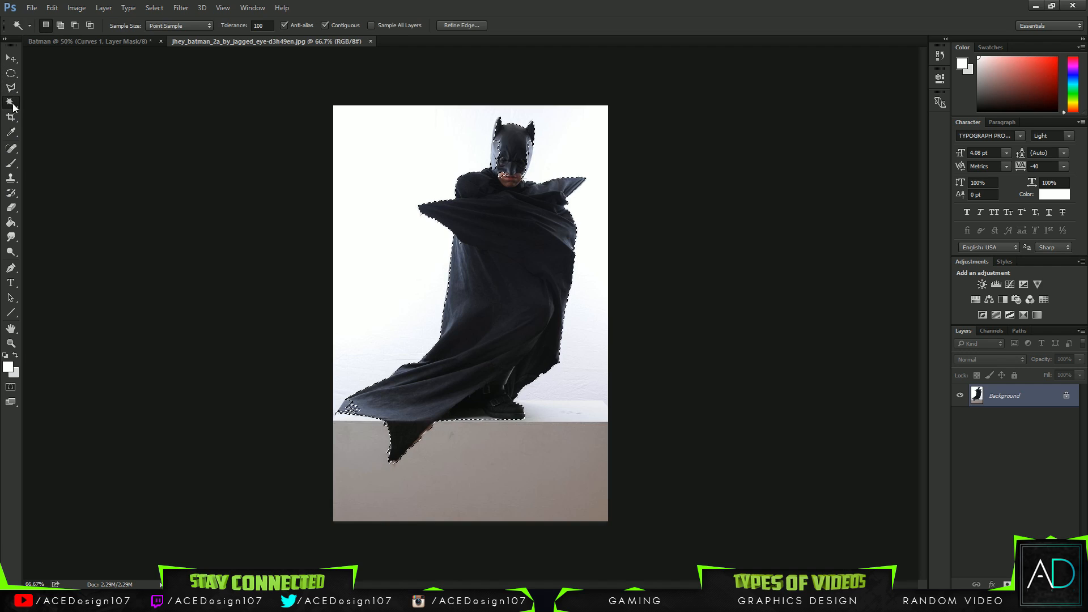
pyautogui.moveTo(15, 109)
pyautogui.mouseDown()
pyautogui.moveTo(42, 111)
pyautogui.moveTo(41, 102)
pyautogui.mouseUp()
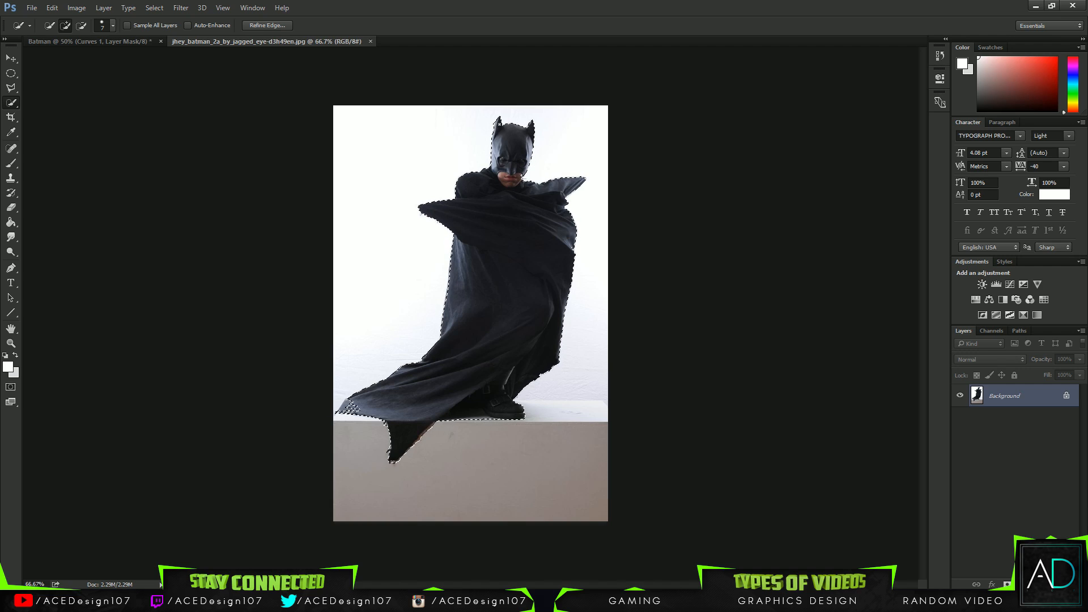
pyautogui.moveTo(360, 405); pyautogui.dragTo(371, 406)
# Subtract the strip of ledge between the cape and the boot from the Batman selection.
pyautogui.hotkey('ctrl', '+')
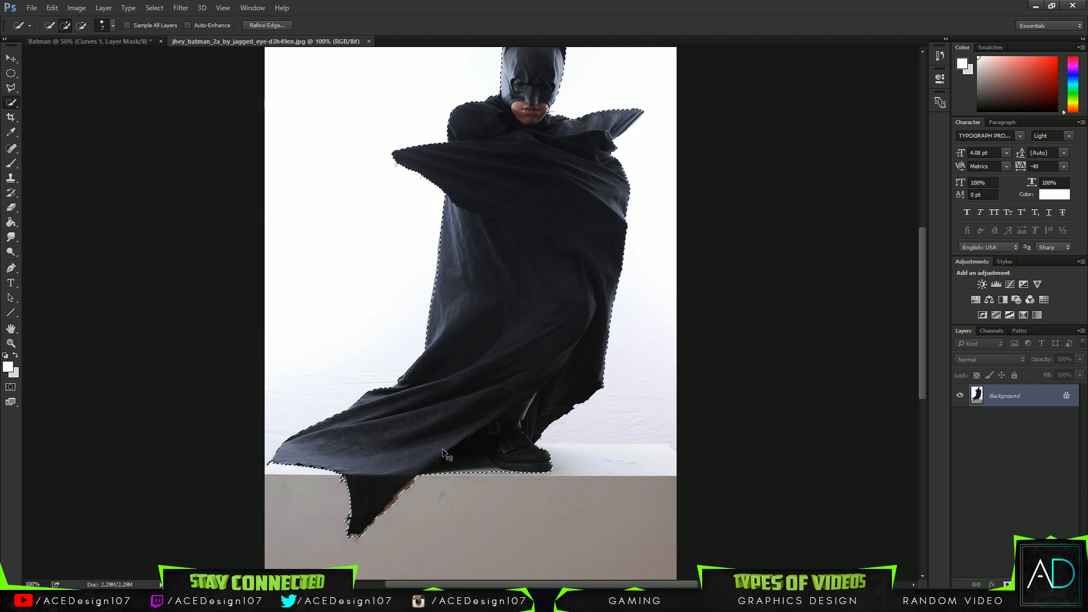
pyautogui.hotkey('ctrl', '+')
pyautogui.scroll(-4, 440, 449)
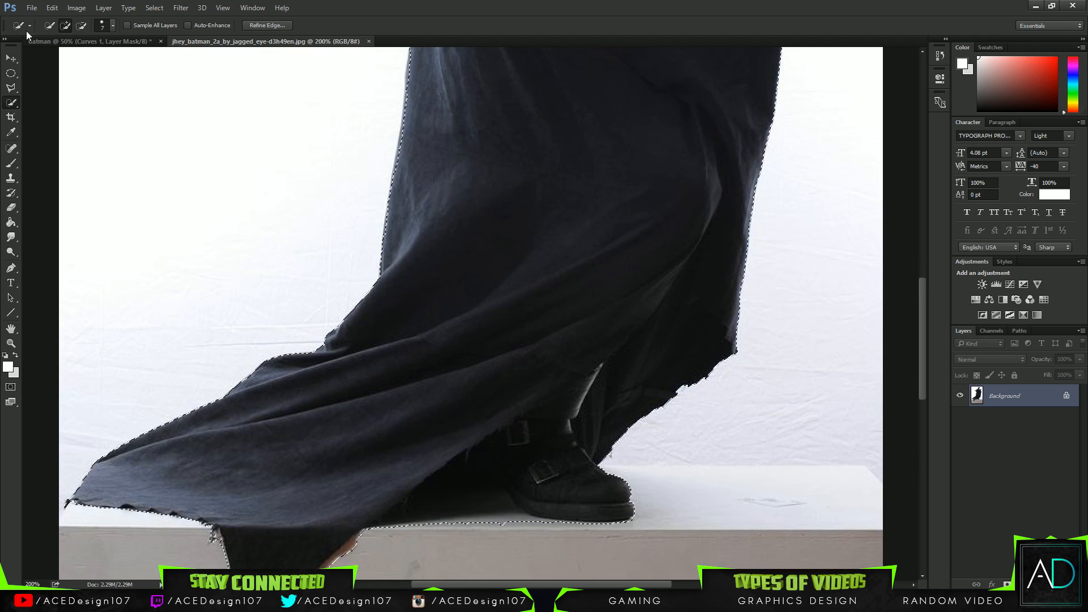
pyautogui.click(81, 26)
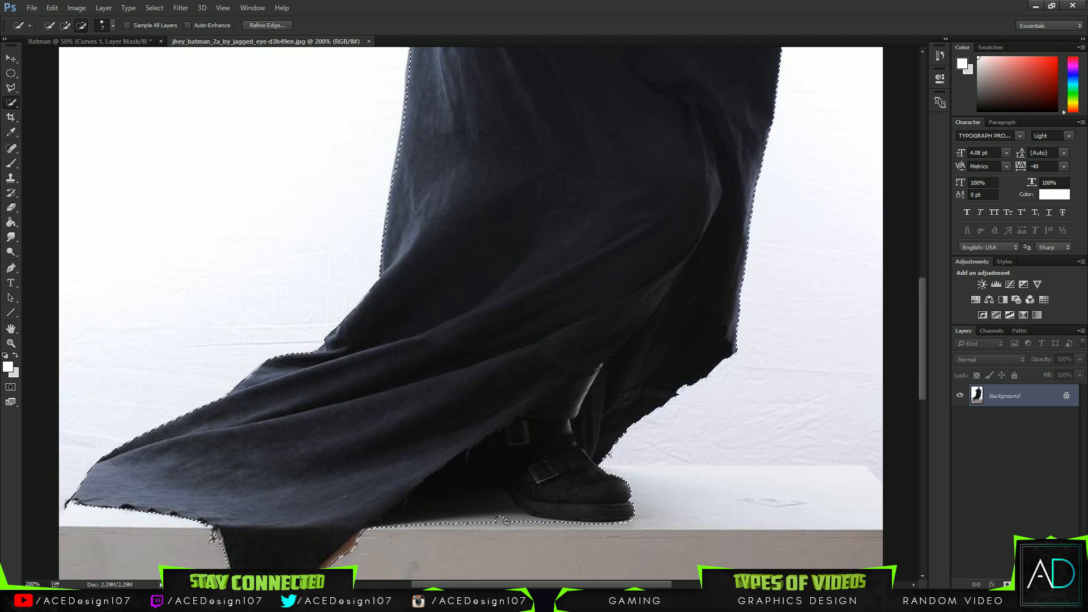
pyautogui.moveTo(479, 524); pyautogui.dragTo(409, 533)
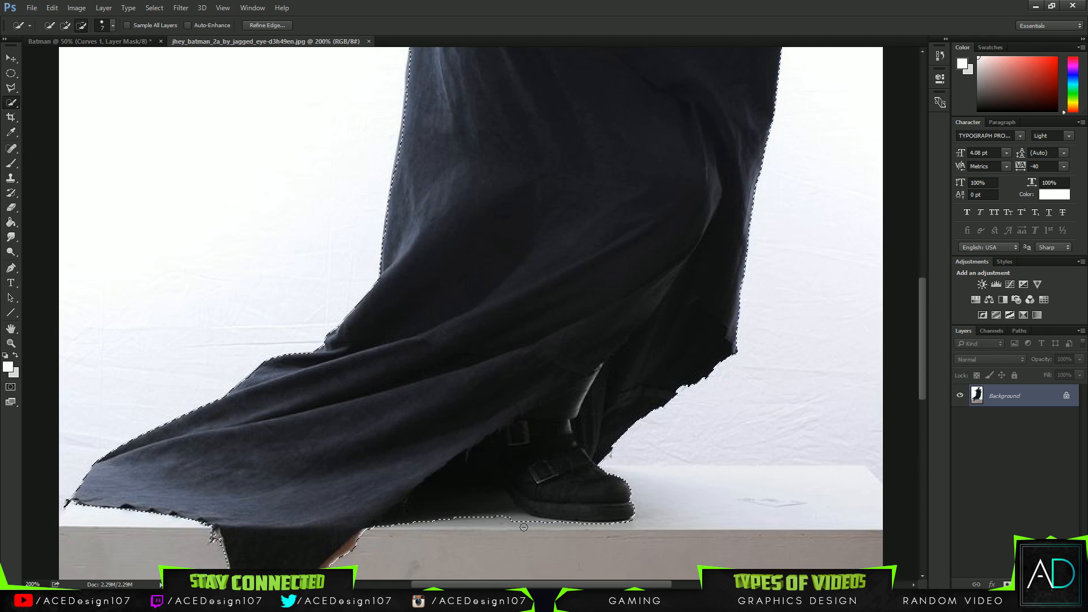
pyautogui.moveTo(524, 527); pyautogui.dragTo(601, 528)
pyautogui.hotkey('ctrl', '-')
pyautogui.hotkey('ctrl', '-')
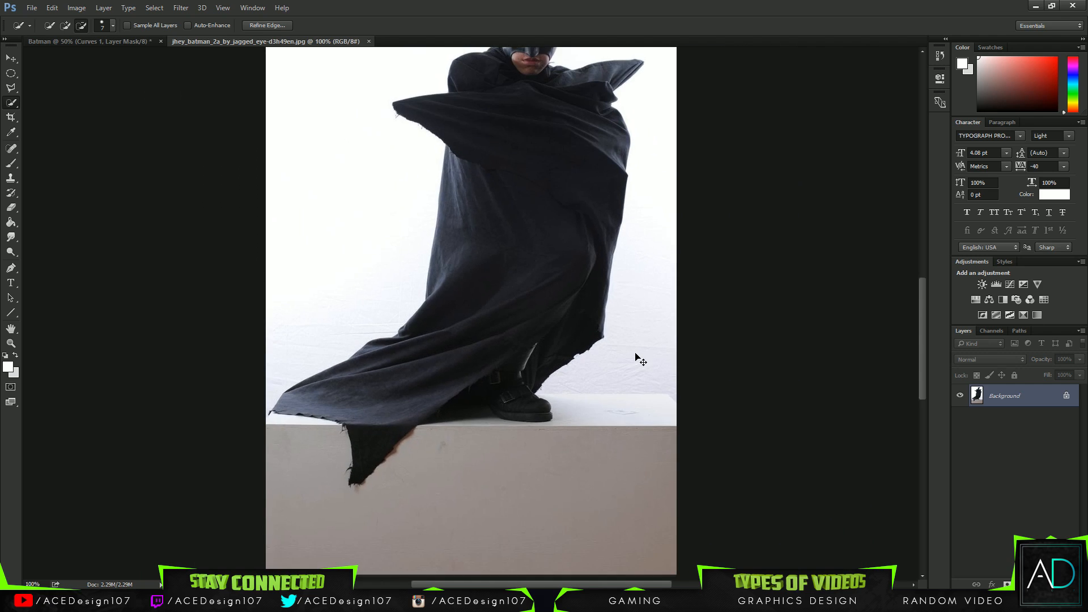
# Copy the selected Batman figure into the Batman document with the Move tool.
pyautogui.press('v')
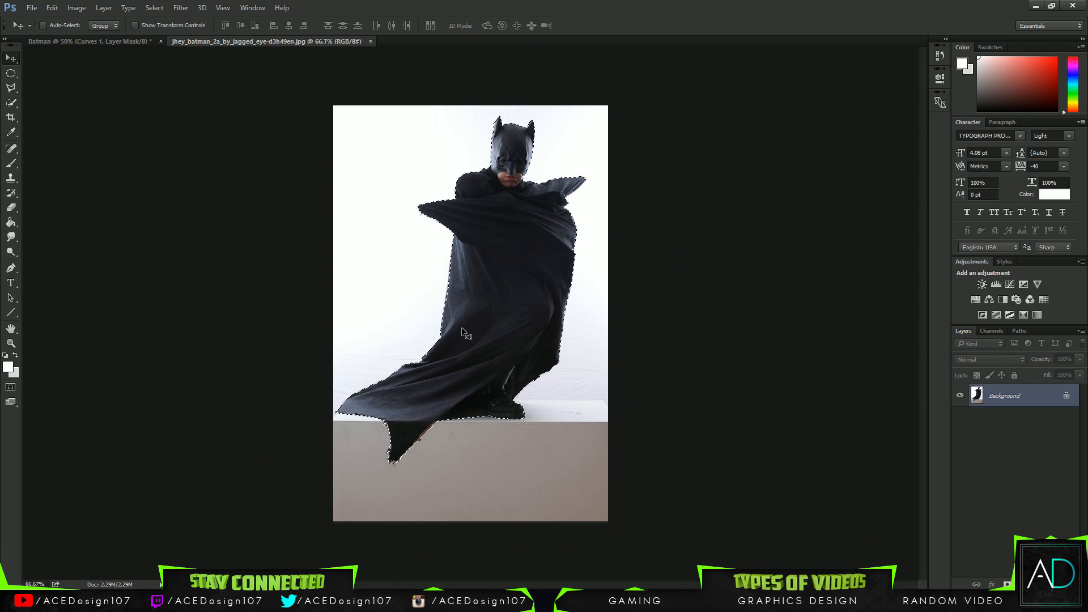
pyautogui.moveTo(462, 329); pyautogui.dragTo(230, 35)
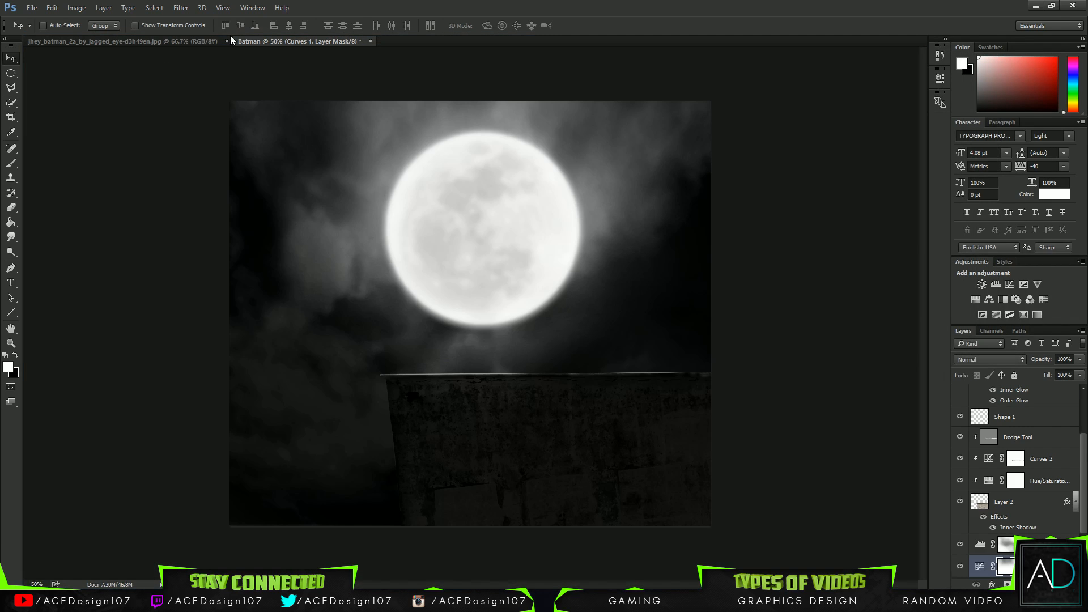
pyautogui.click(190, 43)
pyautogui.moveTo(471, 230); pyautogui.dragTo(274, 42)
# Move the Batman figure's layer to the top of the stack and position the figure over the wall.
pyautogui.moveTo(614, 330); pyautogui.dragTo(479, 240)
pyautogui.moveTo(1046, 478); pyautogui.dragTo(1048, 381)
pyautogui.moveTo(465, 310); pyautogui.dragTo(481, 313)
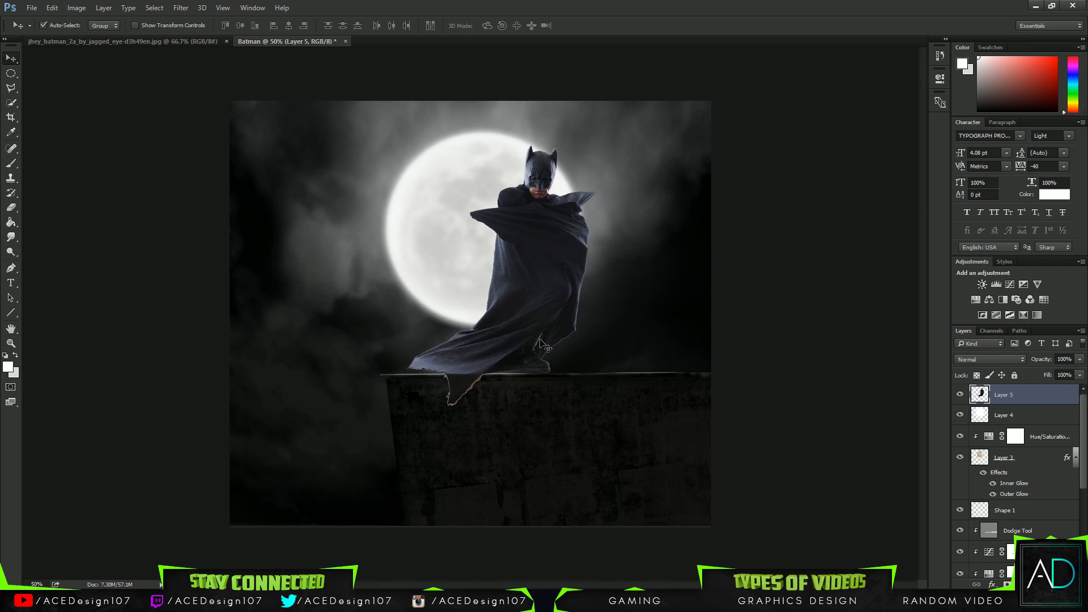
# Scale the Batman figure to about 64% and stand it on the wall's edge in front of the moon.
pyautogui.hotkey('ctrl', 't')
pyautogui.moveTo(595, 147); pyautogui.dragTo(516, 235)
pyautogui.moveTo(501, 304); pyautogui.dragTo(500, 292)
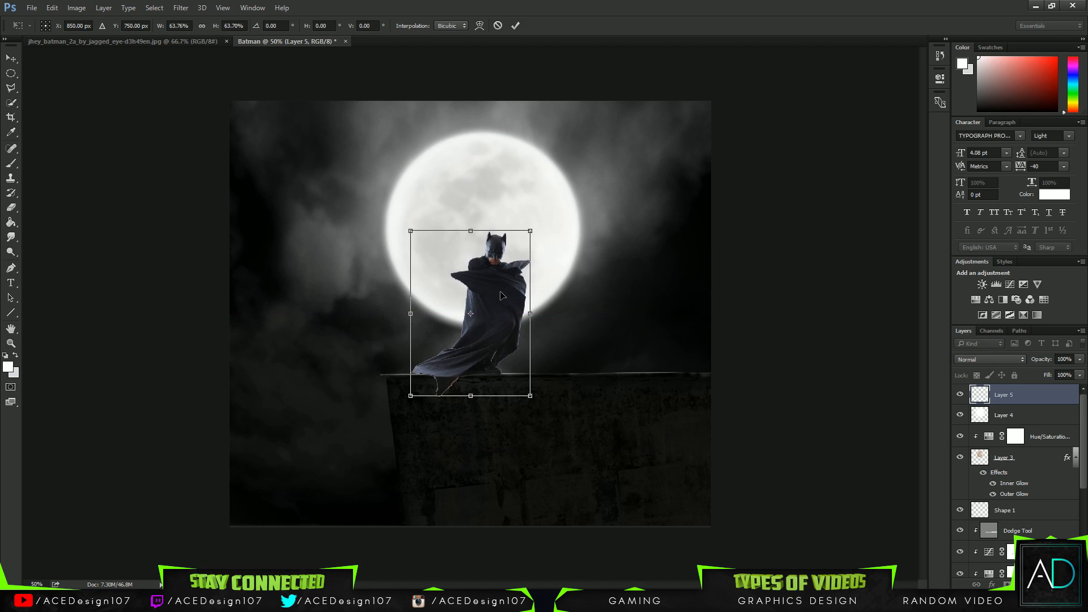
pyautogui.press('Return')
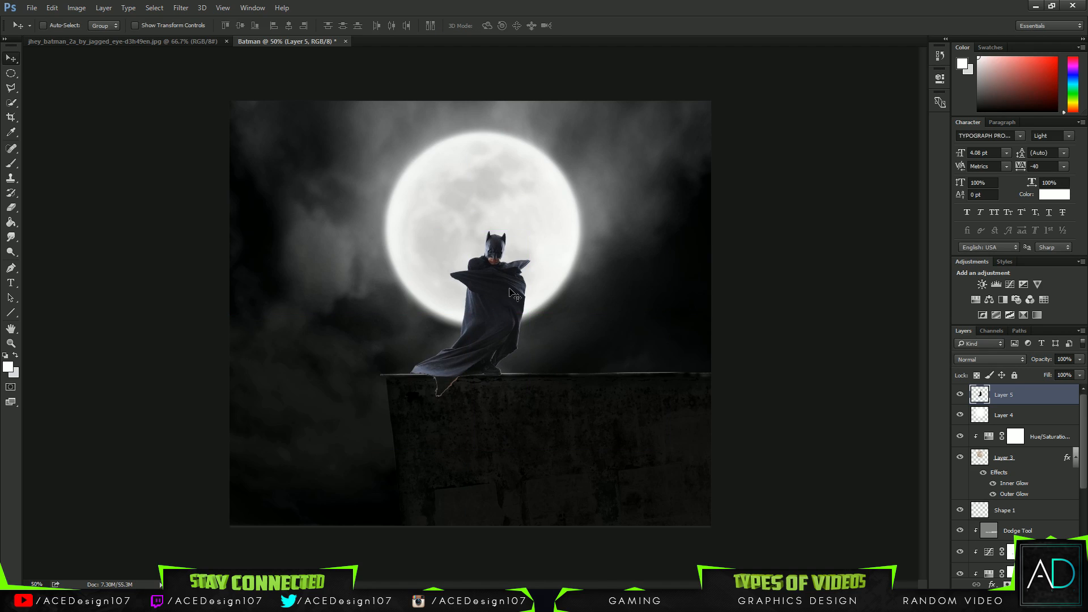
pyautogui.hotkey('ctrl', 't')
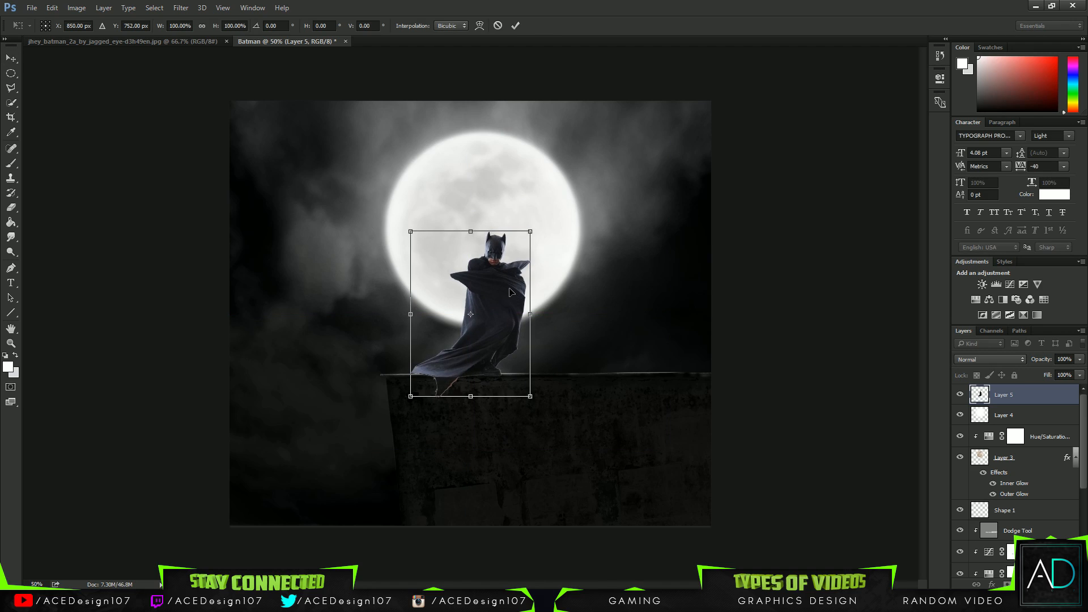
pyautogui.press('Return')
# Erase the light fringe around the cape tip hanging over the wall with a soft 21 px eraser.
pyautogui.hotkey('ctrl', '+')
pyautogui.hotkey('ctrl', '+')
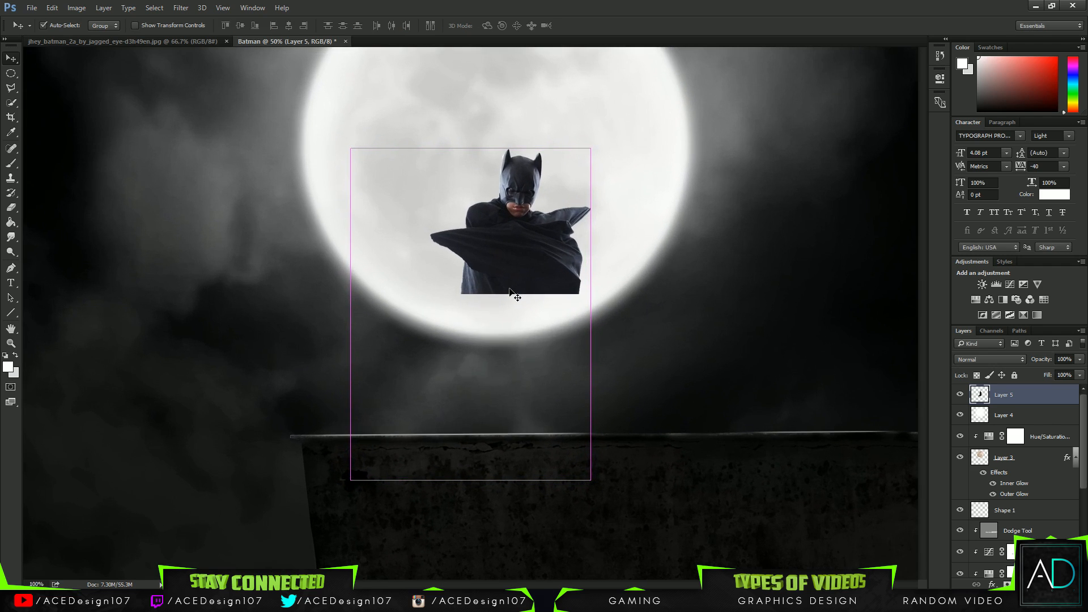
pyautogui.hotkey('ctrl', '+')
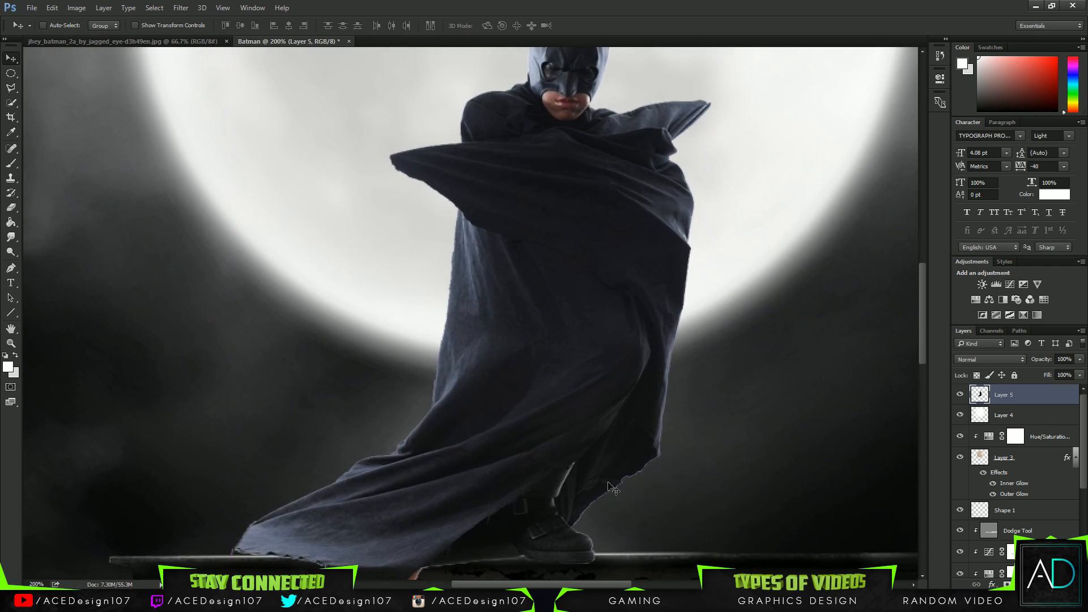
pyautogui.scroll(-6, 656, 441)
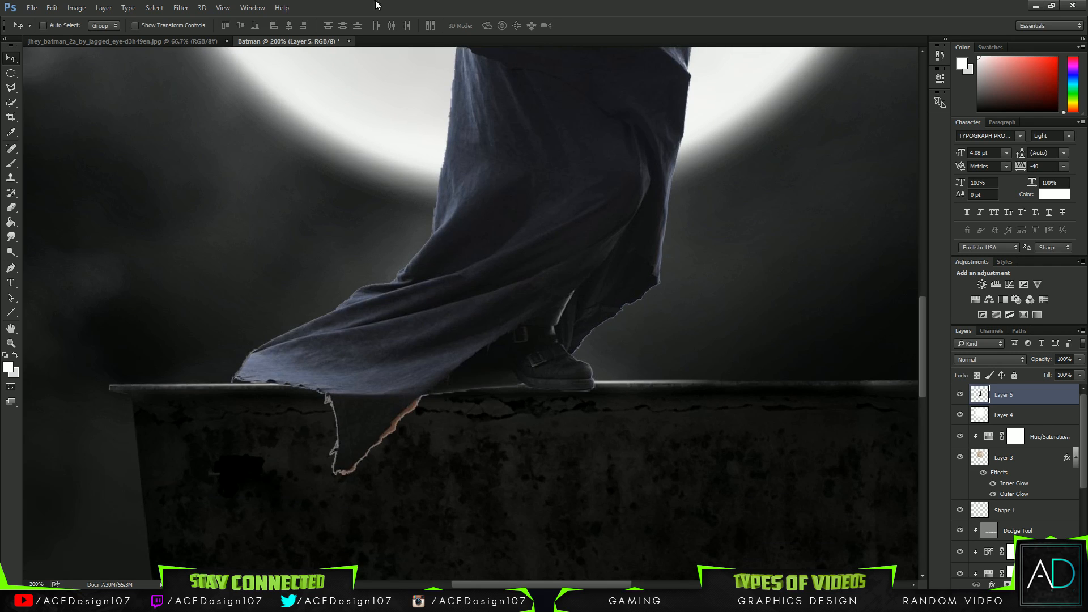
pyautogui.press('e')
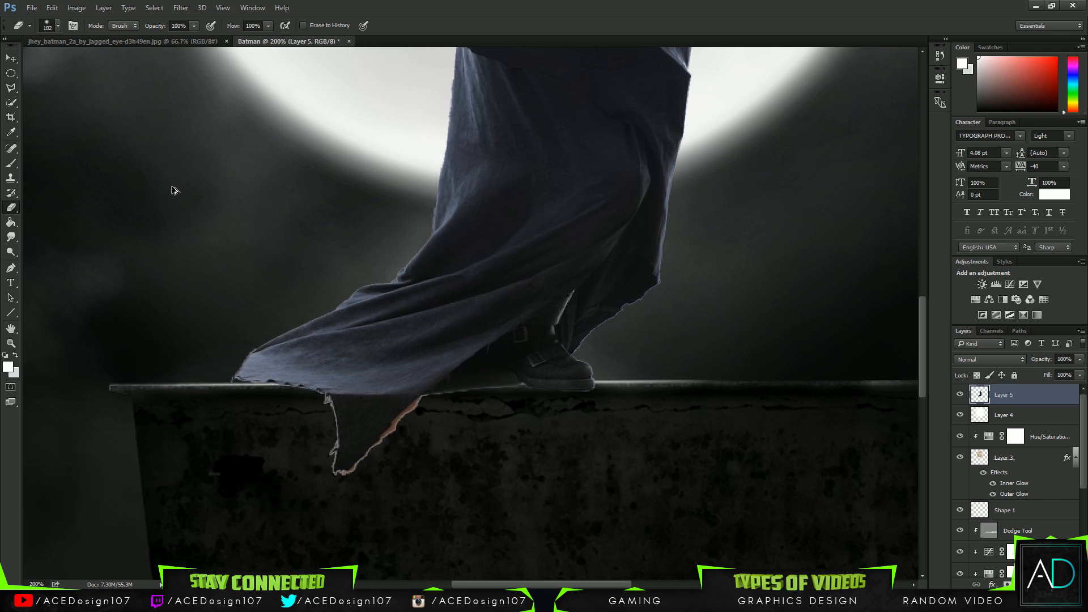
pyautogui.click(58, 27)
pyautogui.moveTo(100, 60); pyautogui.dragTo(73, 59)
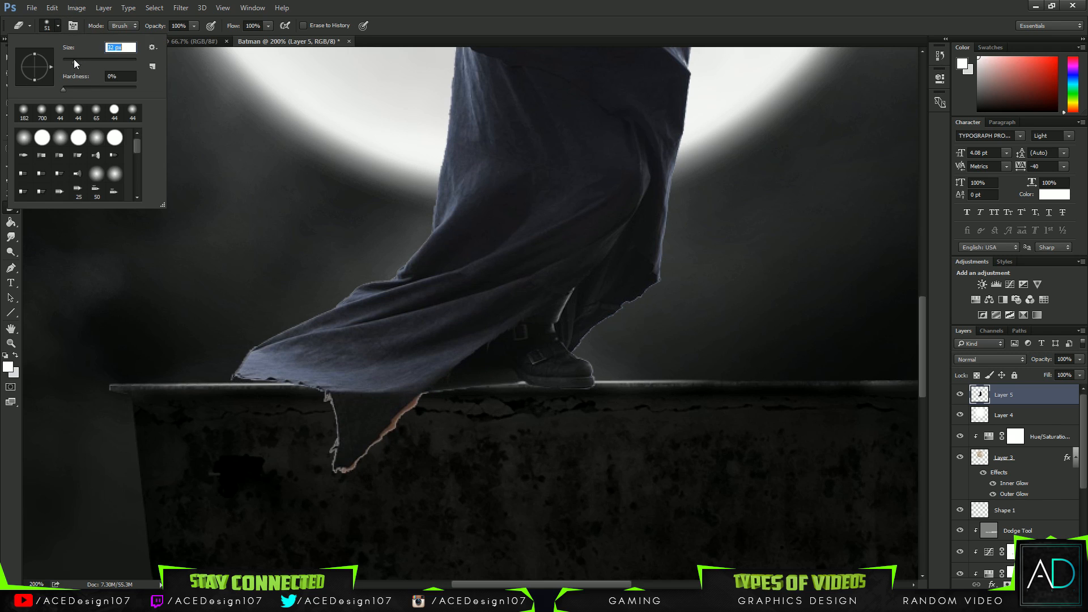
pyautogui.click(349, 309)
pyautogui.moveTo(408, 424); pyautogui.dragTo(411, 414)
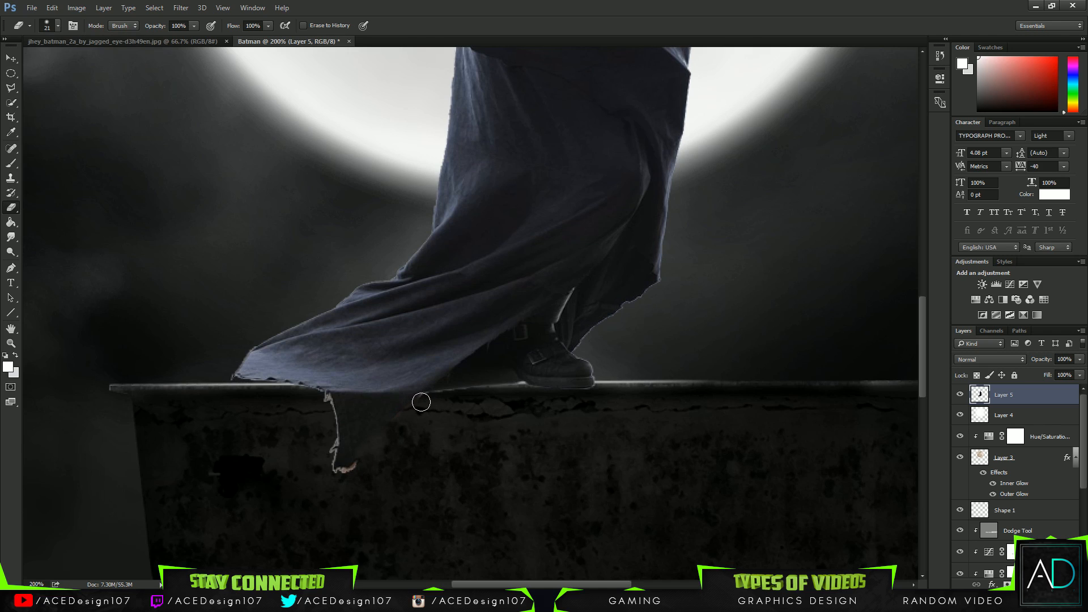
pyautogui.moveTo(365, 460); pyautogui.dragTo(306, 496)
pyautogui.moveTo(316, 396); pyautogui.dragTo(330, 444)
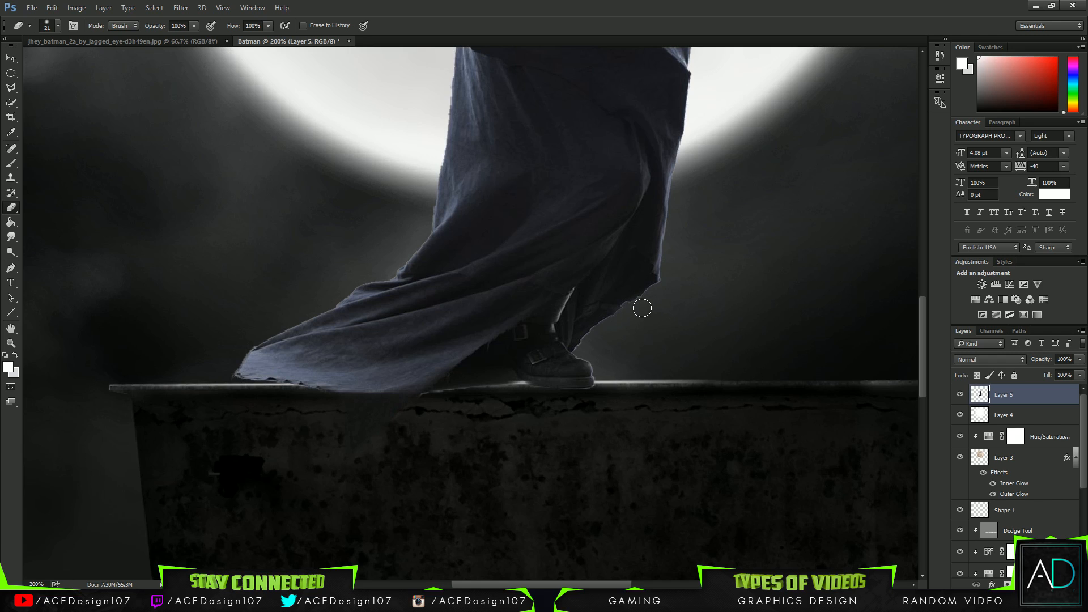
# Nudge the Batman figure 3 px to the right, keeping its boot at the height of the wall's top edge.
pyautogui.hotkey('ctrl', 't')
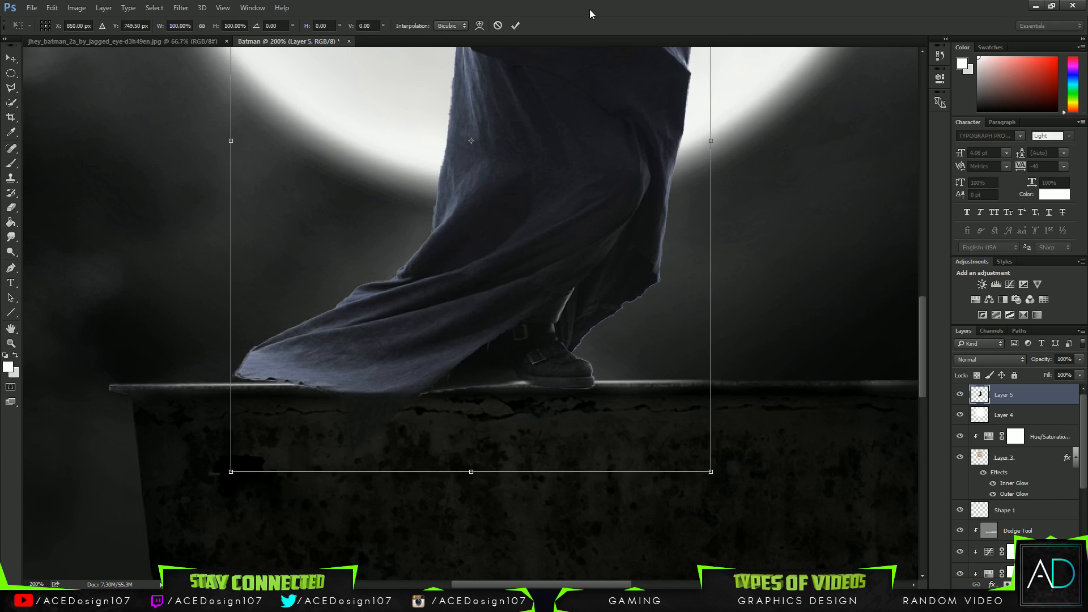
pyautogui.press('Down')
pyautogui.press('Down')
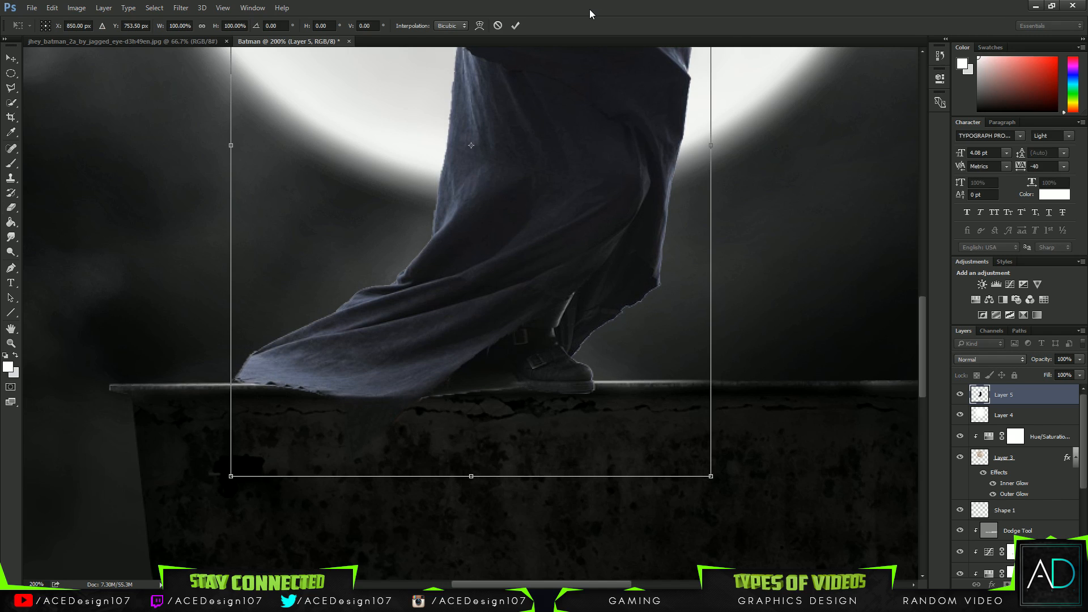
pyautogui.press('Right')
pyautogui.press('Right')
pyautogui.press('Right')
pyautogui.press('Up')
pyautogui.press('Up')
pyautogui.press('Up')
pyautogui.press('Up')
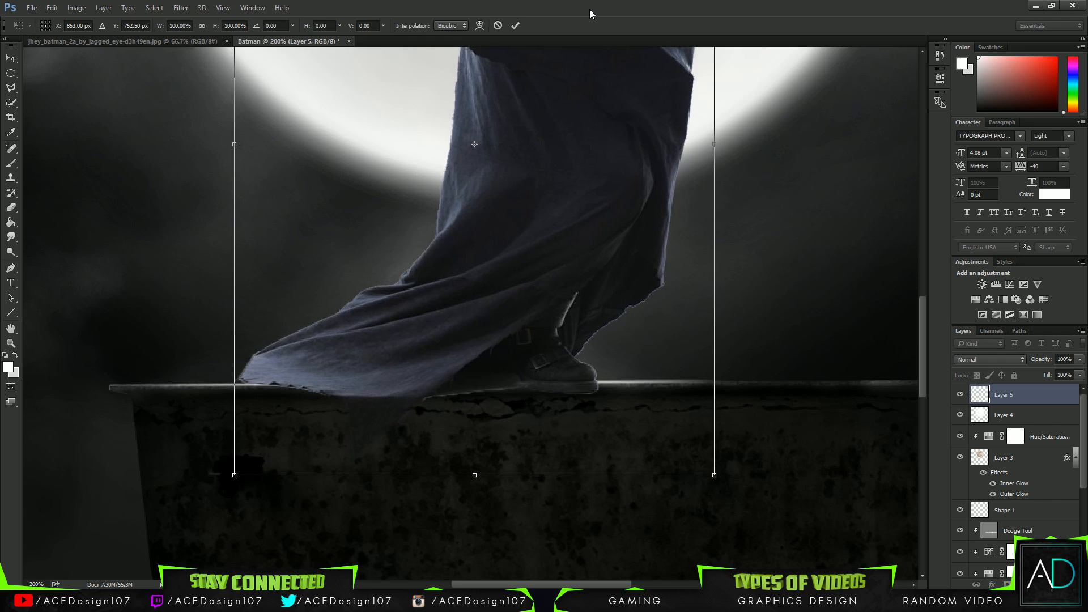
pyautogui.press('Return')
pyautogui.press('e')
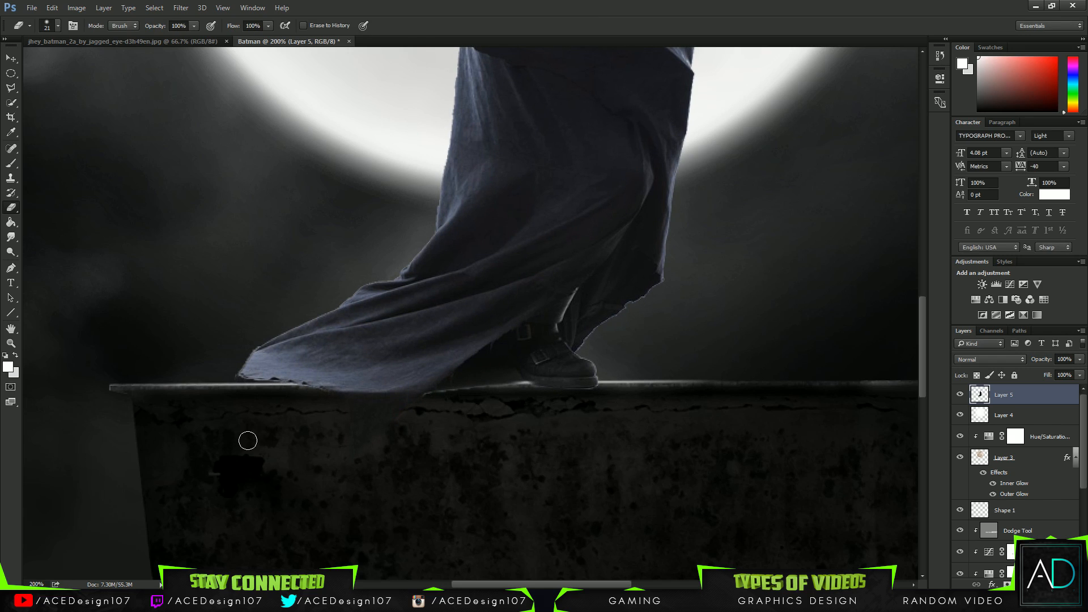
# Warp the lower part of the Batman figure so the boot and trailing cape tip sit on the wall's edge.
pyautogui.hotkey('ctrl', 't')
pyautogui.rightClick(541, 333)
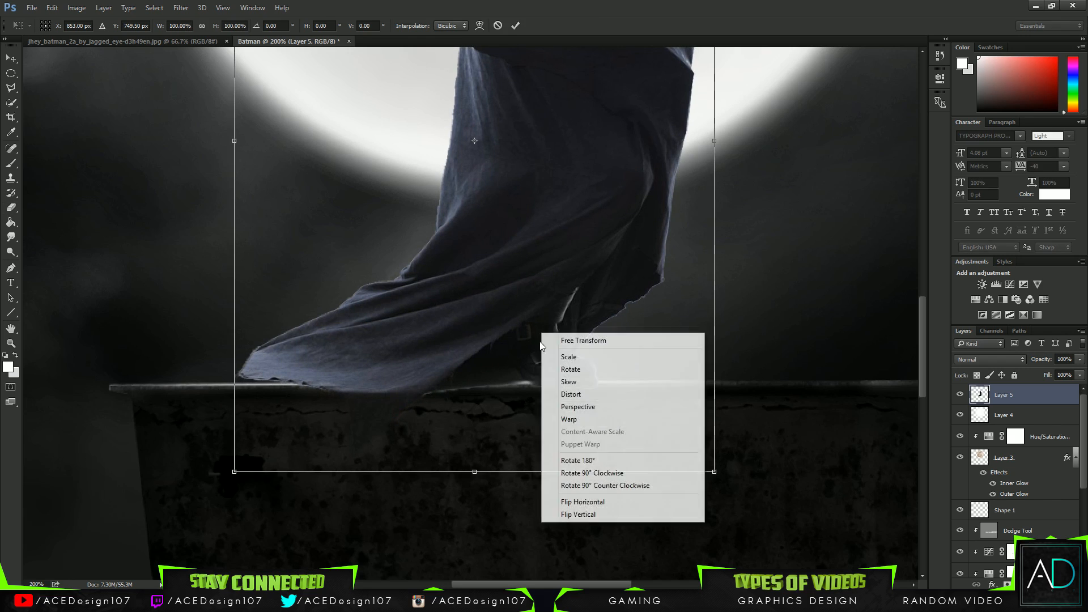
pyautogui.click(570, 419)
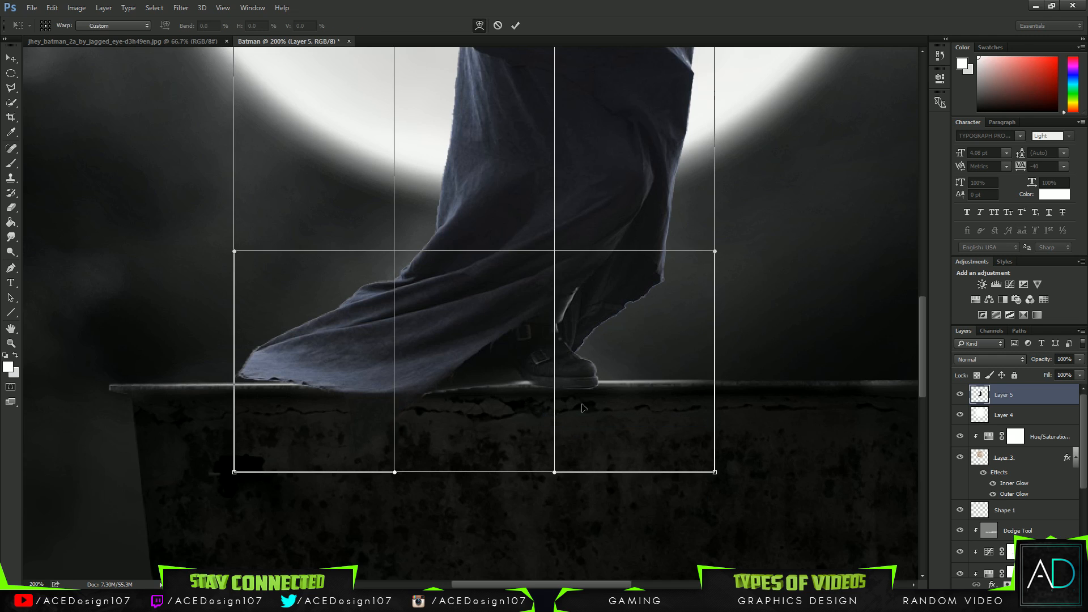
pyautogui.moveTo(584, 395); pyautogui.dragTo(597, 390)
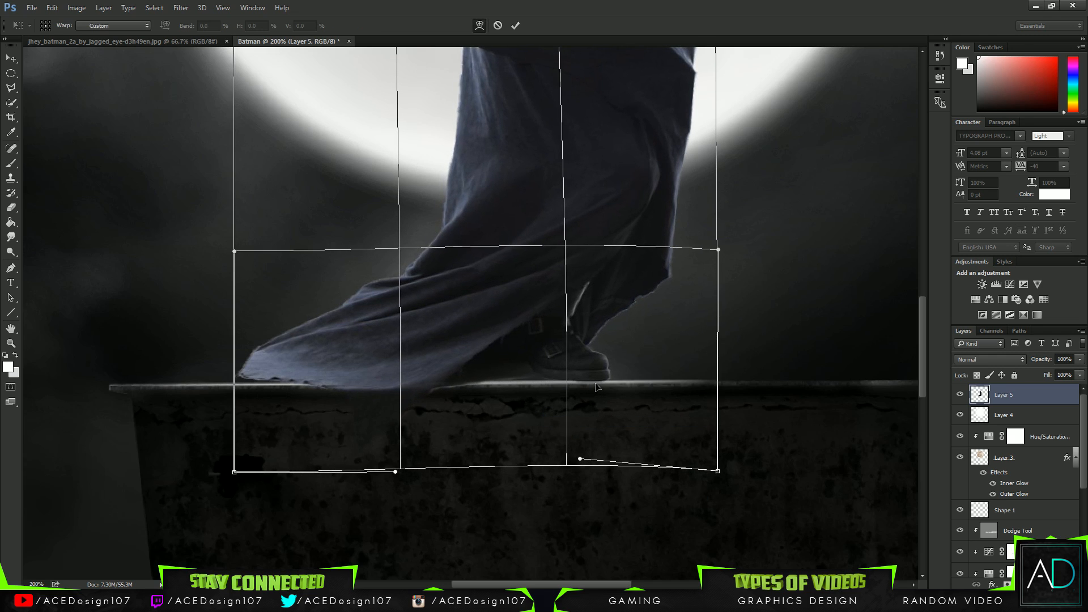
pyautogui.moveTo(518, 373); pyautogui.dragTo(519, 378)
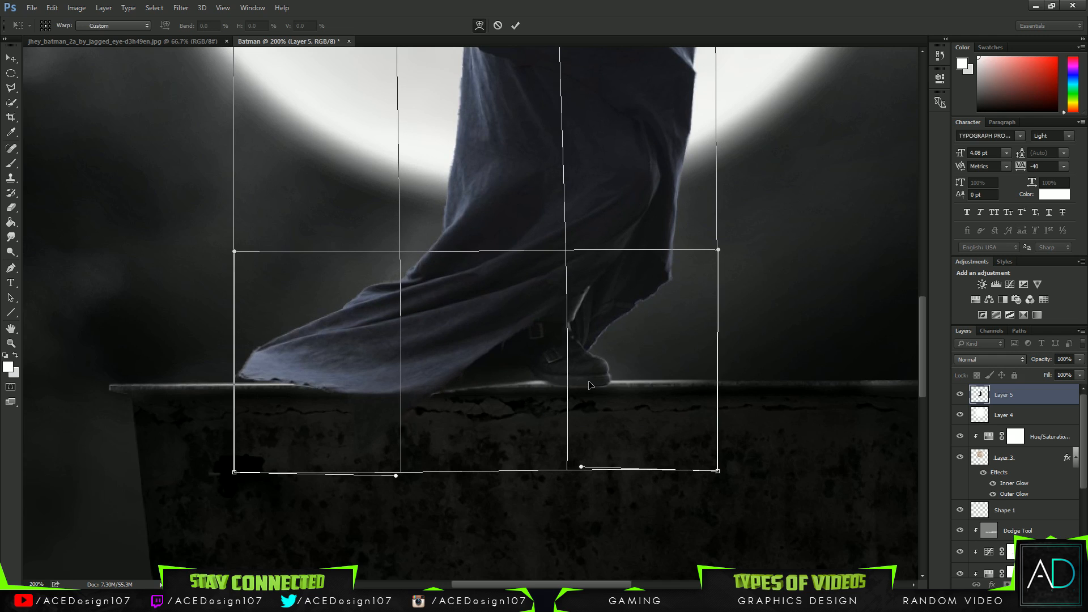
pyautogui.moveTo(589, 382); pyautogui.dragTo(534, 376)
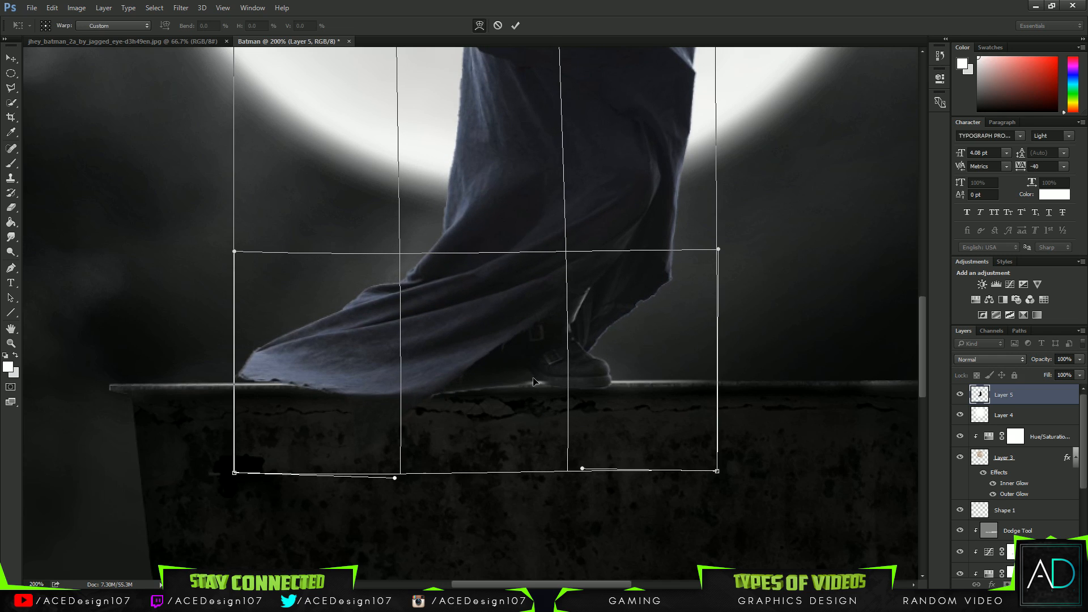
pyautogui.moveTo(253, 377); pyautogui.dragTo(249, 385)
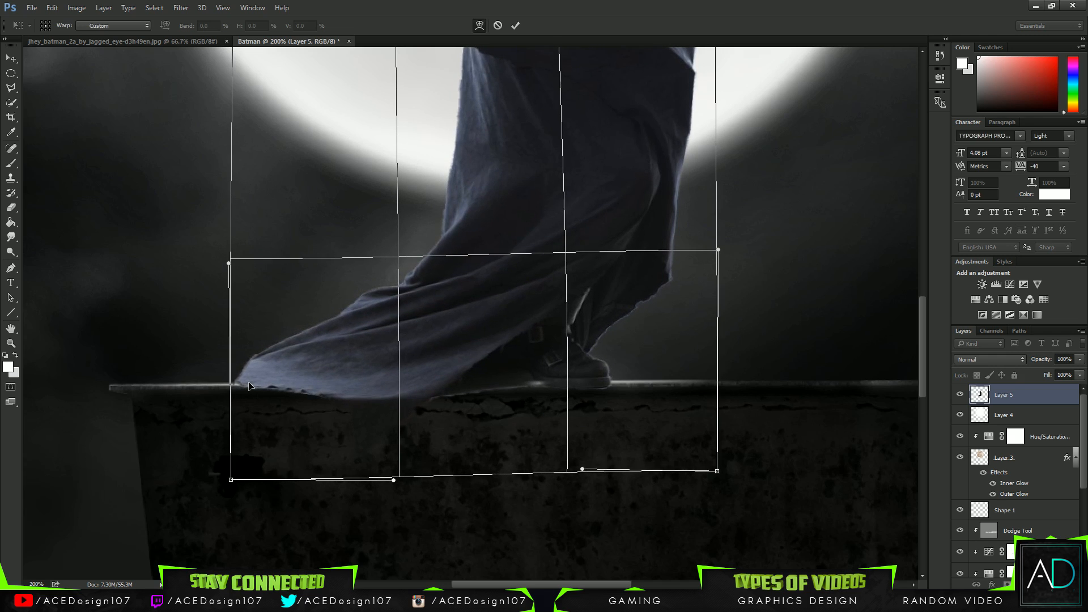
pyautogui.click(512, 27)
pyautogui.press('e')
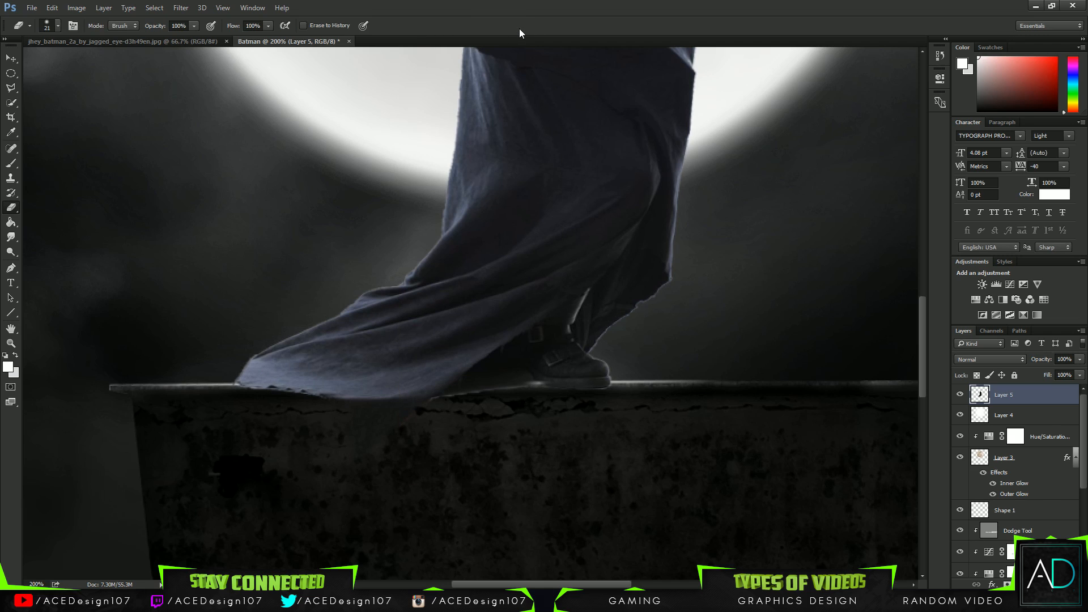
pyautogui.hotkey('ctrl', '0')
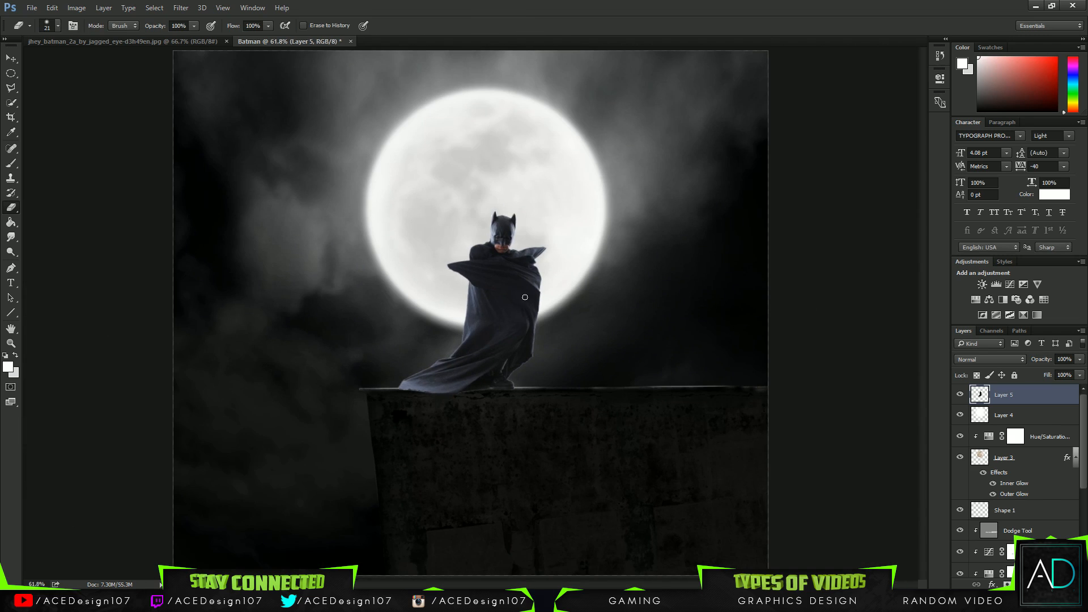